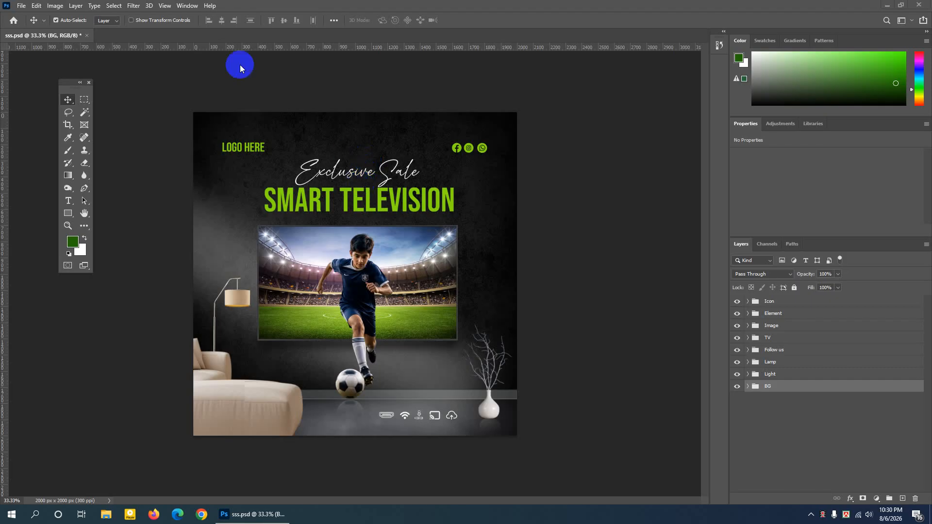
# - Start a new web document sized 2000 by 2000 pixels at a resolution of 300 pixels per inch
pyautogui.click(21, 5)
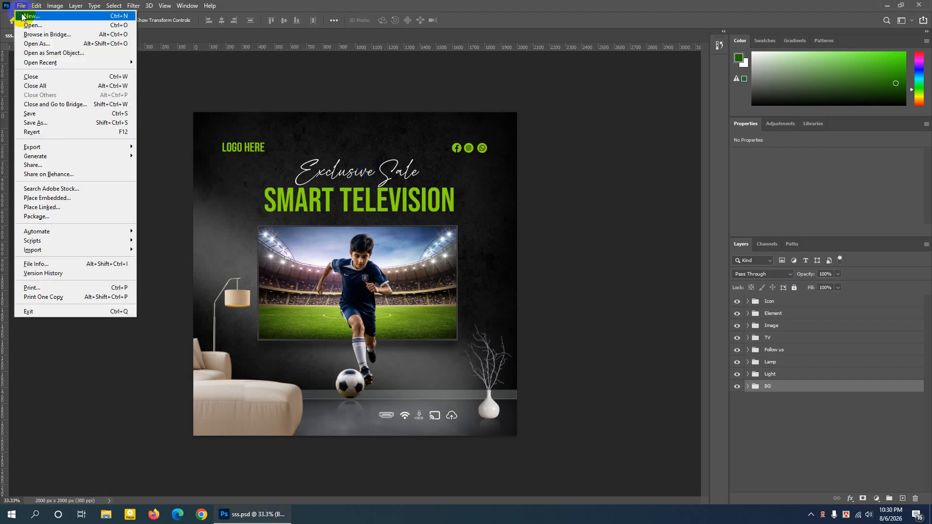
pyautogui.click(21, 7)
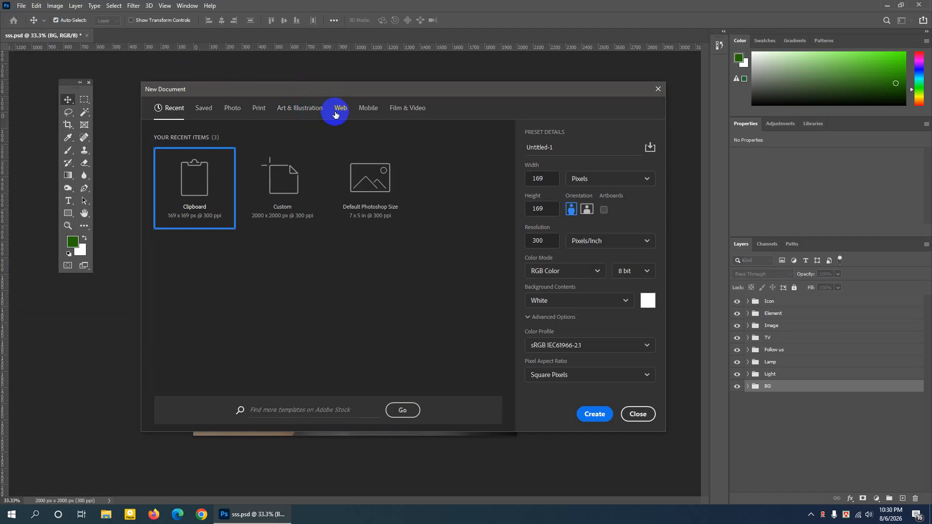
pyautogui.click(340, 109)
pyautogui.moveTo(549, 178); pyautogui.dragTo(518, 184)
pyautogui.write('2000')
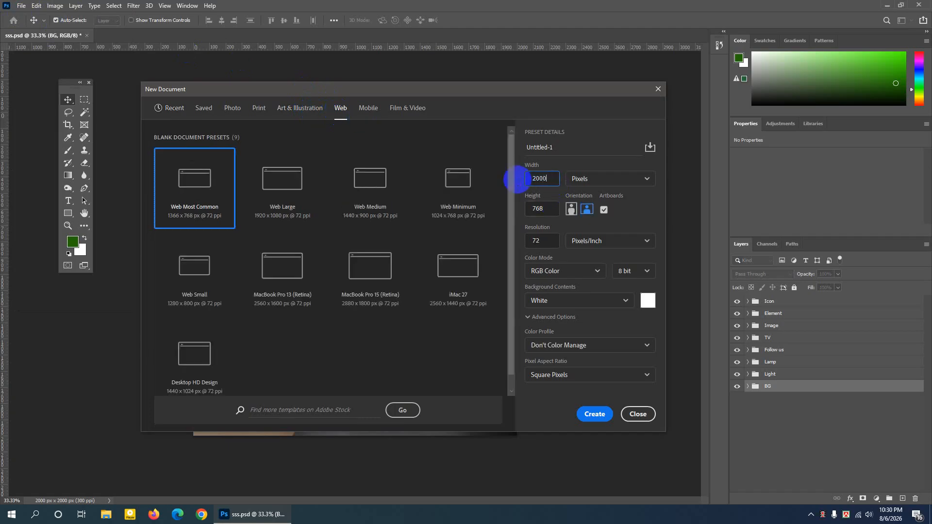
pyautogui.moveTo(547, 209); pyautogui.dragTo(531, 212)
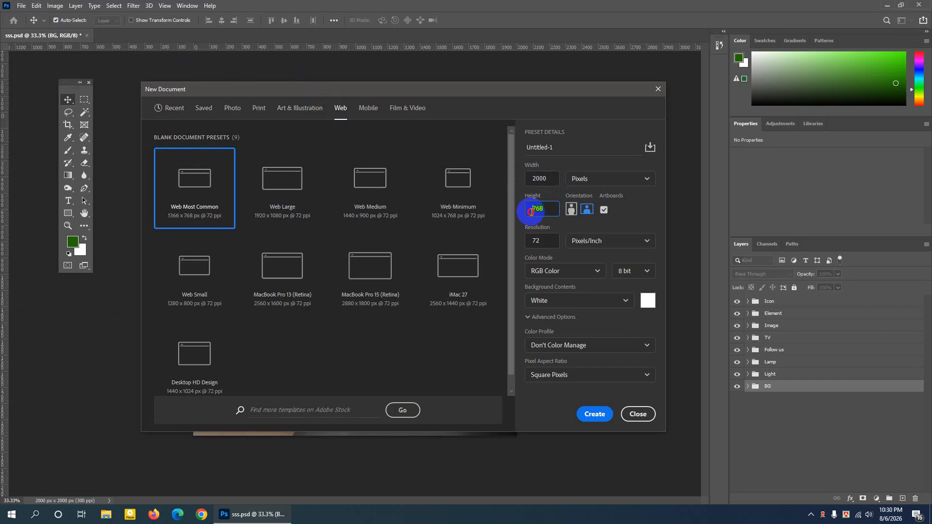
pyautogui.write('2000')
pyautogui.moveTo(543, 242); pyautogui.dragTo(533, 244)
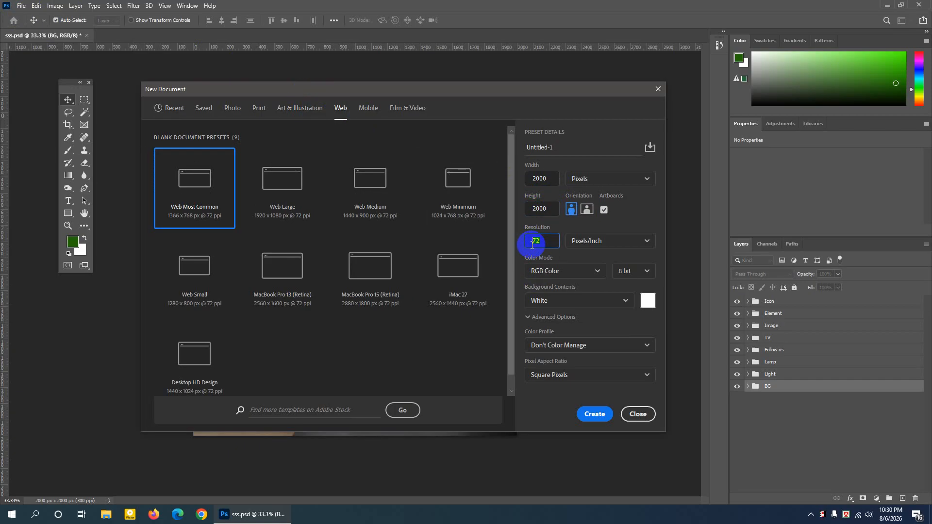
pyautogui.write('300')
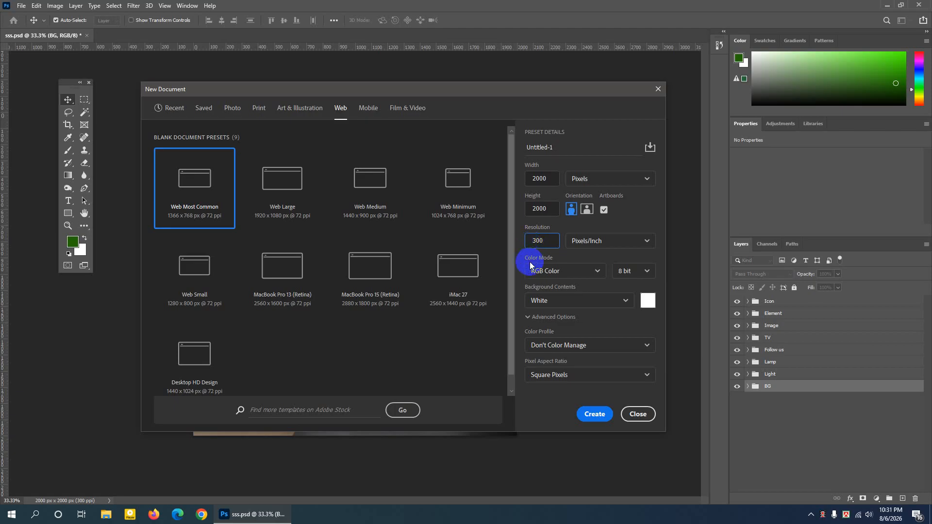
# - Set the new document's color profile to Working RGB: sRGB IEC61966-2.1 and name it TV ads
pyautogui.click(527, 316)
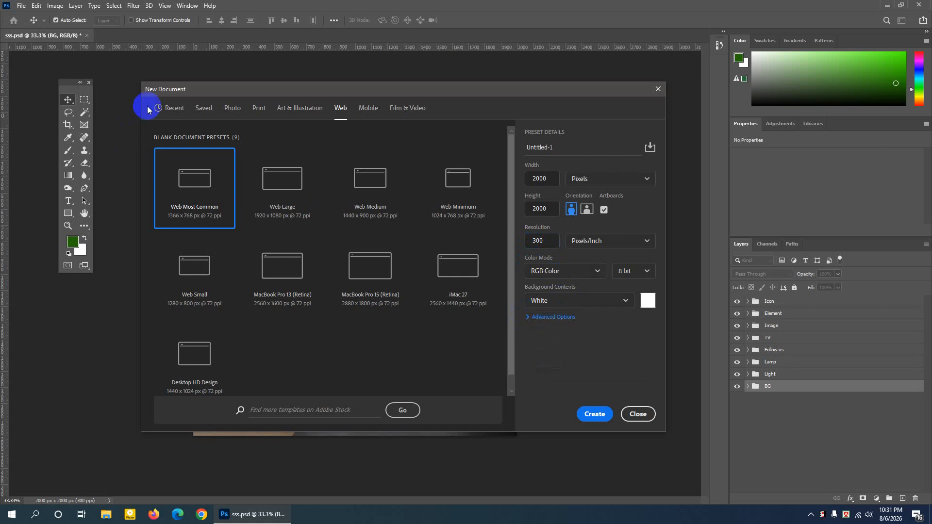
pyautogui.click(529, 318)
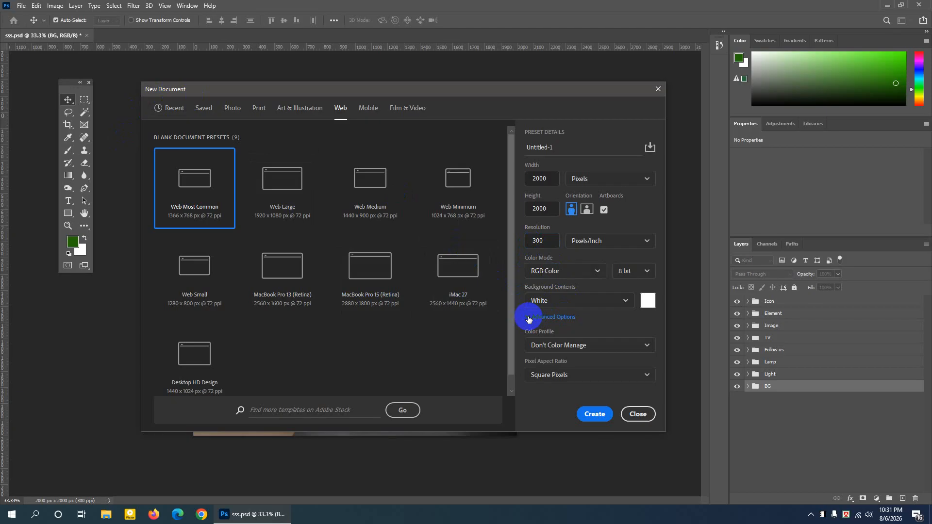
pyautogui.click(560, 347)
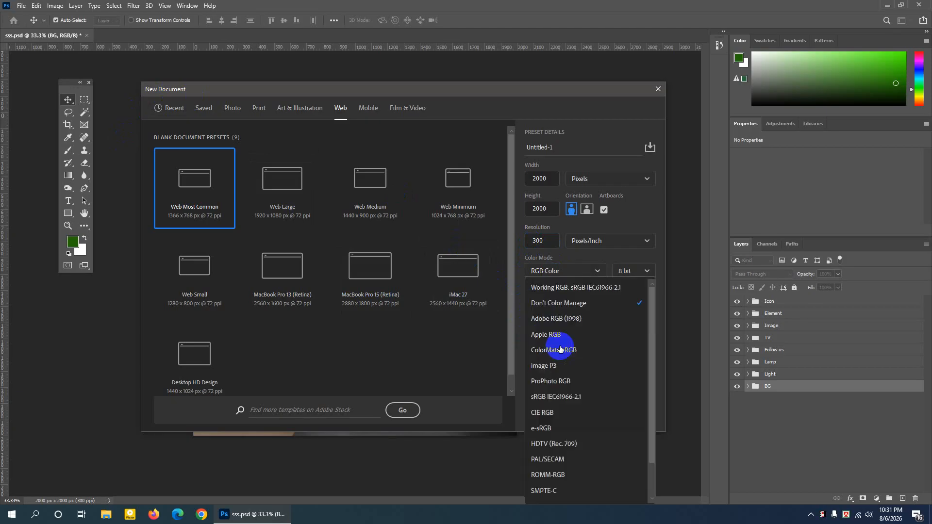
pyautogui.click(557, 291)
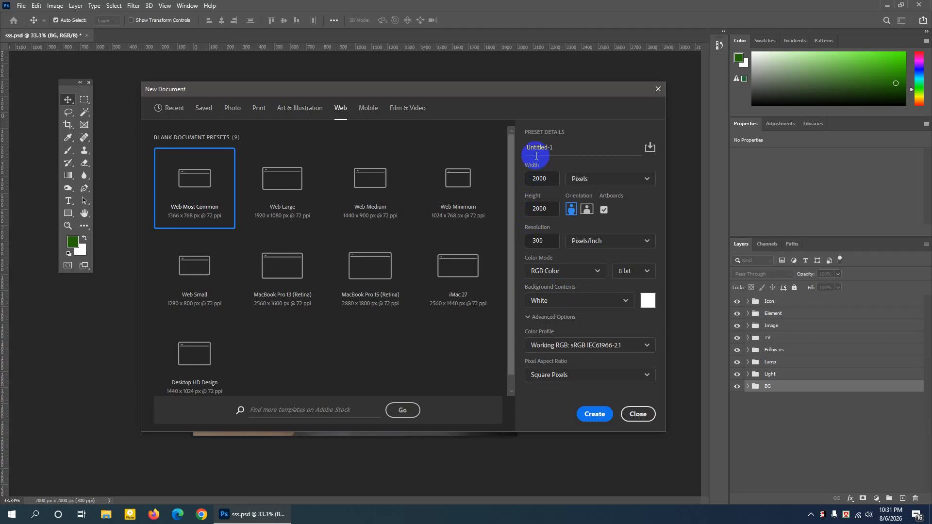
pyautogui.moveTo(529, 150); pyautogui.dragTo(558, 148)
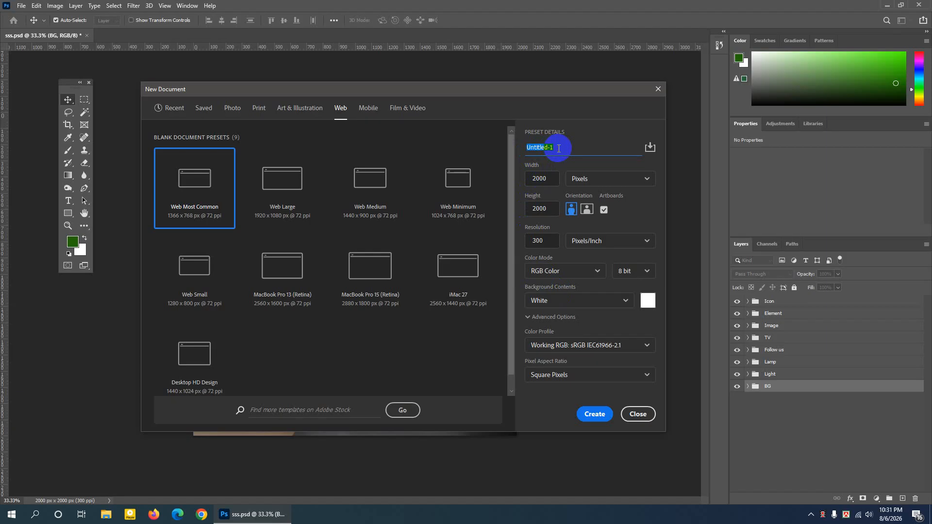
pyautogui.write('TV ads')
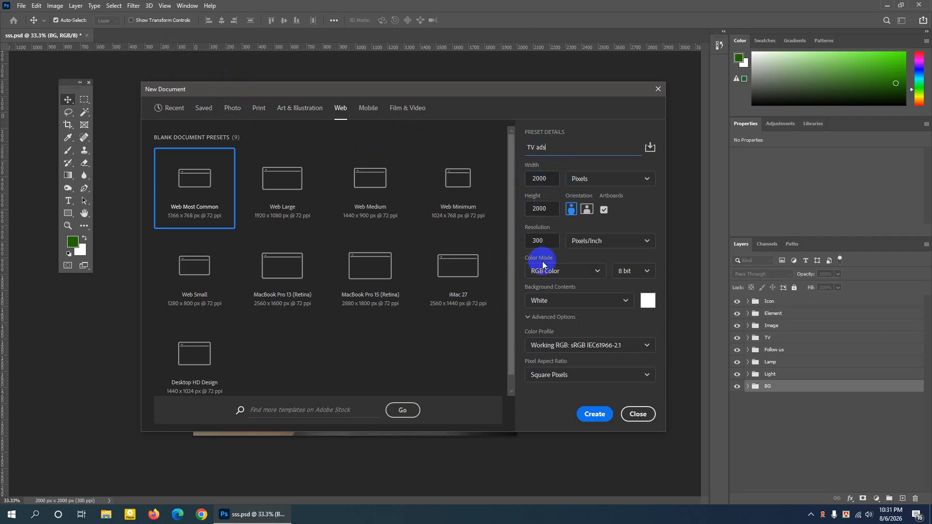
# - Create the TV ads document and ungroup its artboard so only the plain layer remains
pyautogui.click(599, 416)
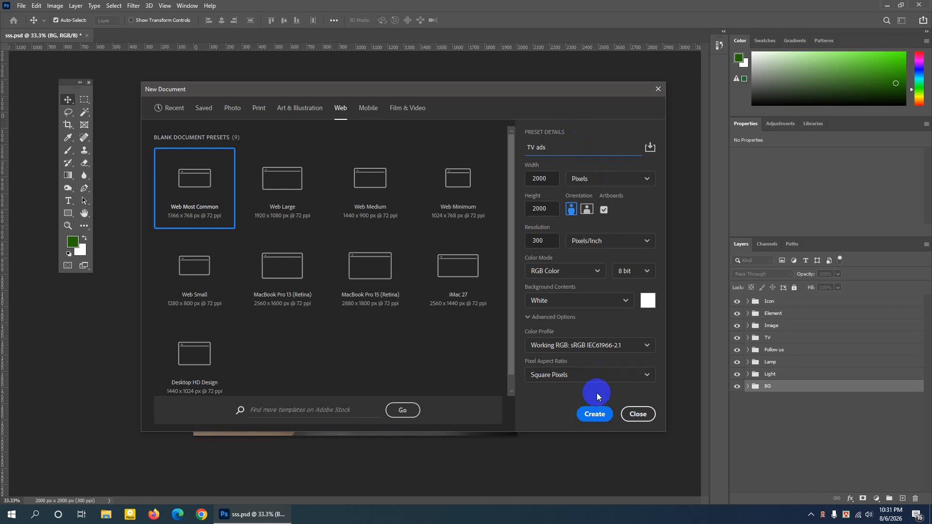
pyautogui.click(594, 413)
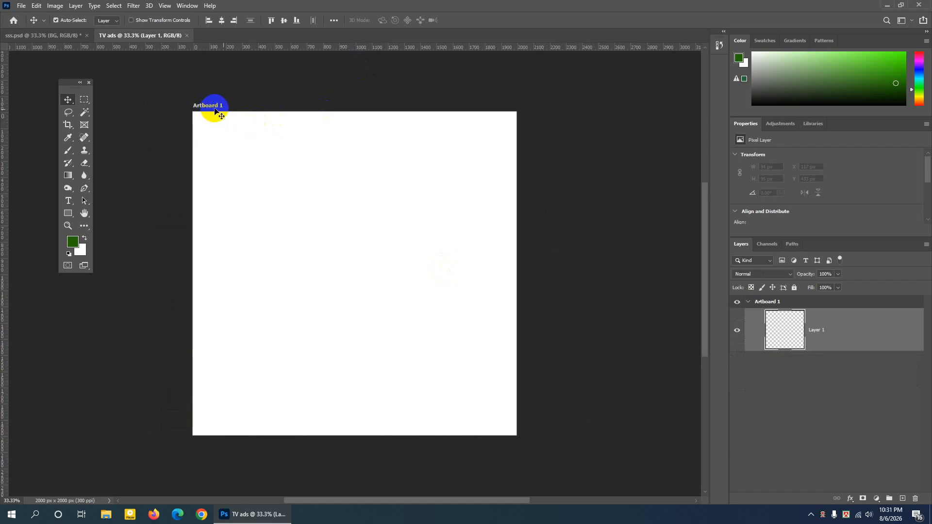
pyautogui.rightClick(777, 306)
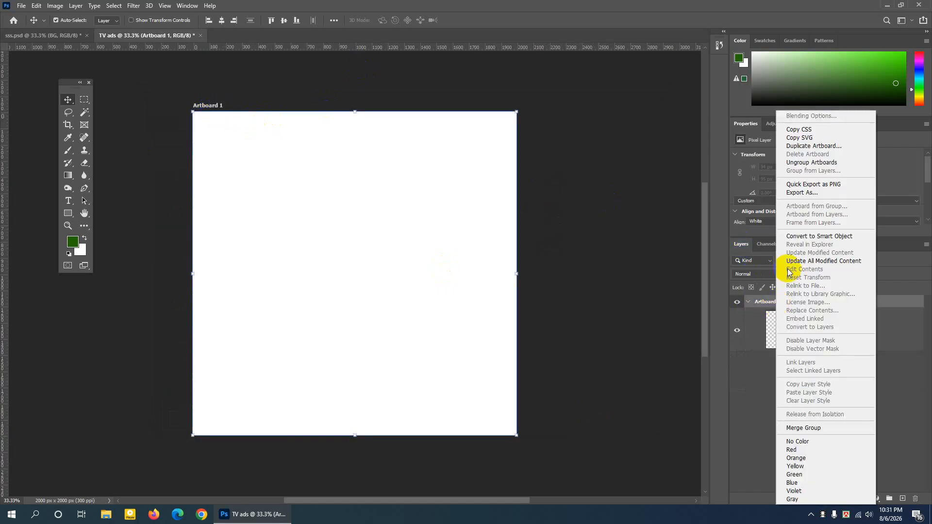
pyautogui.click(801, 167)
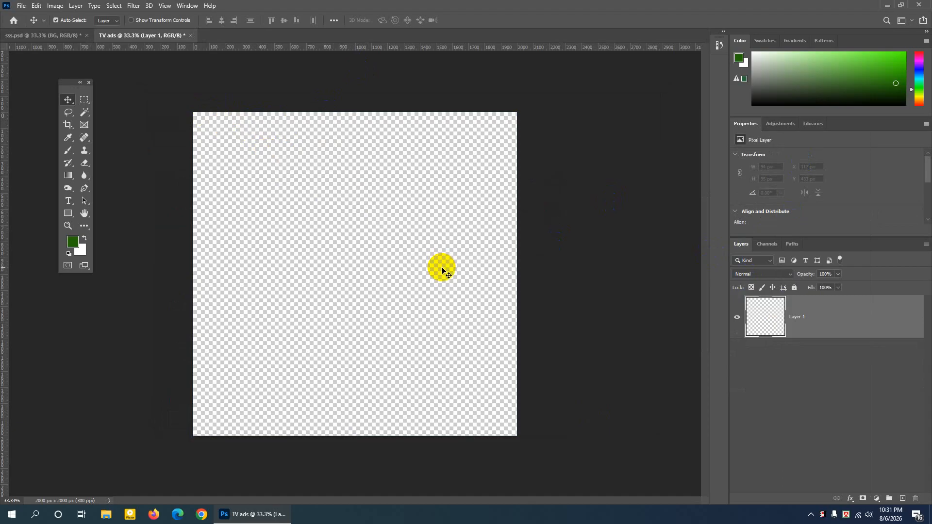
# - Examine the layers inside the BG group of the finished sss.psd design
pyautogui.click(39, 35)
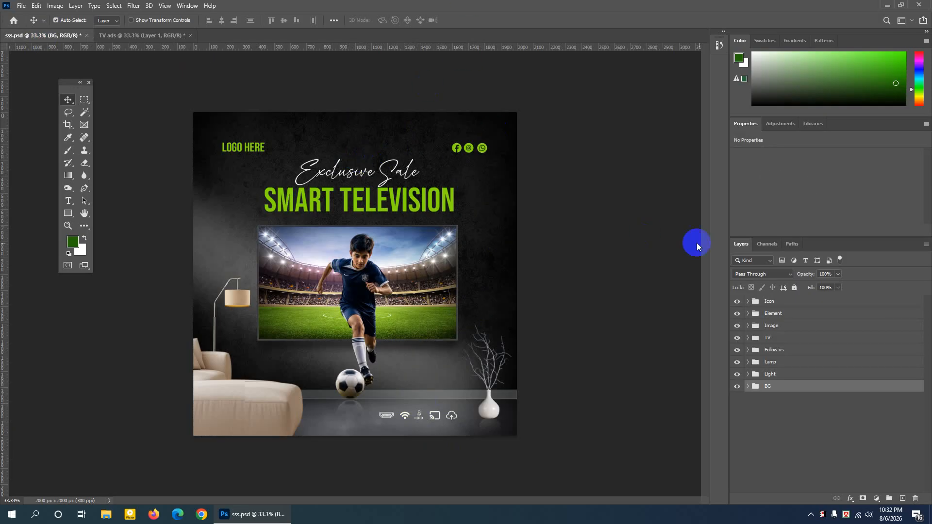
pyautogui.click(738, 386)
pyautogui.click(738, 387)
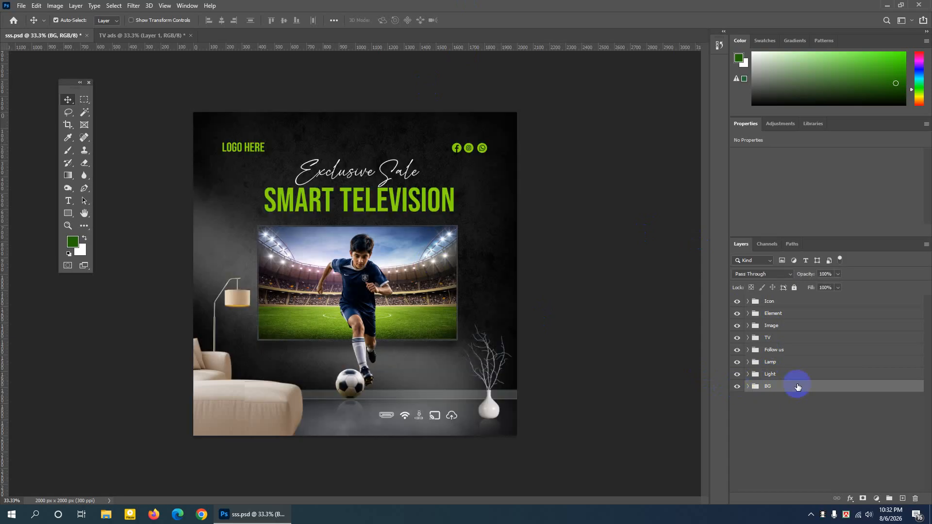
pyautogui.click(748, 387)
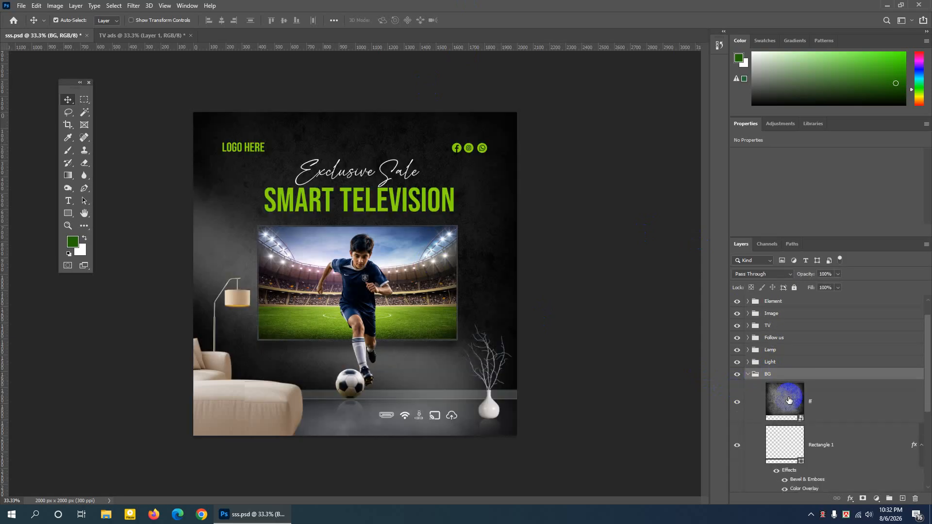
pyautogui.scroll(-5, 793, 394)
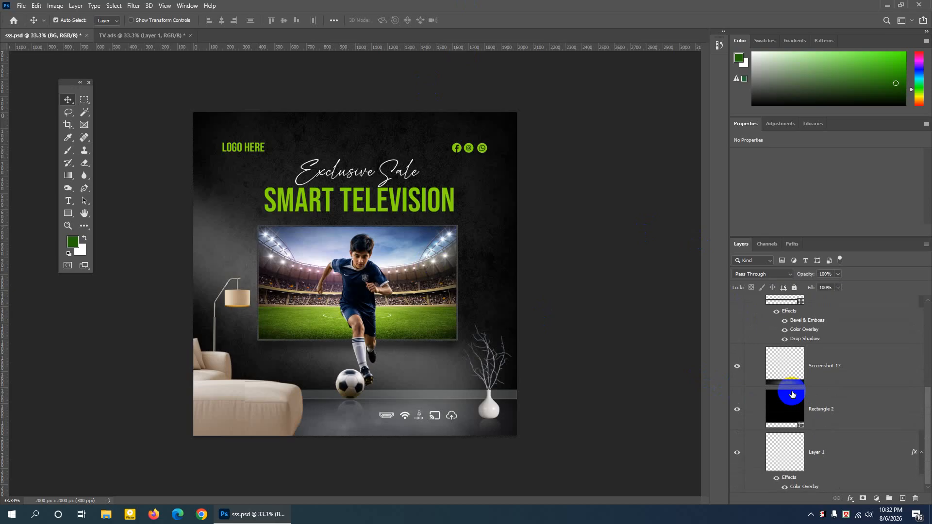
pyautogui.scroll(5, 792, 391)
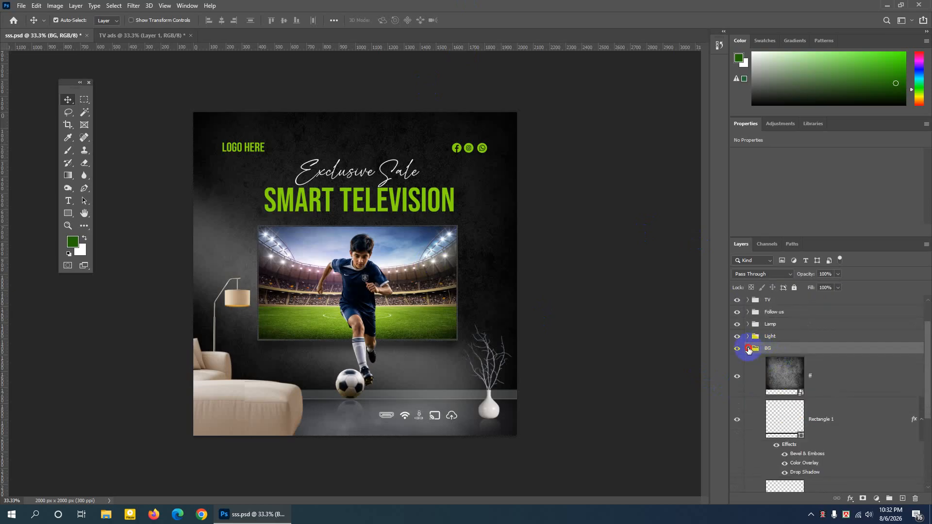
pyautogui.click(749, 349)
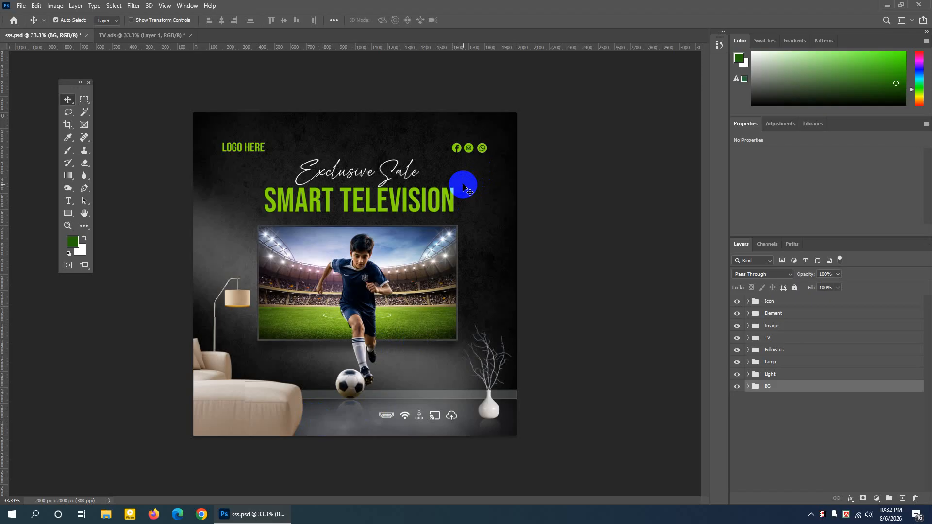
# - Duplicate the BG group from sss.psd into the TV ads document and check its layers there
pyautogui.rightClick(794, 386)
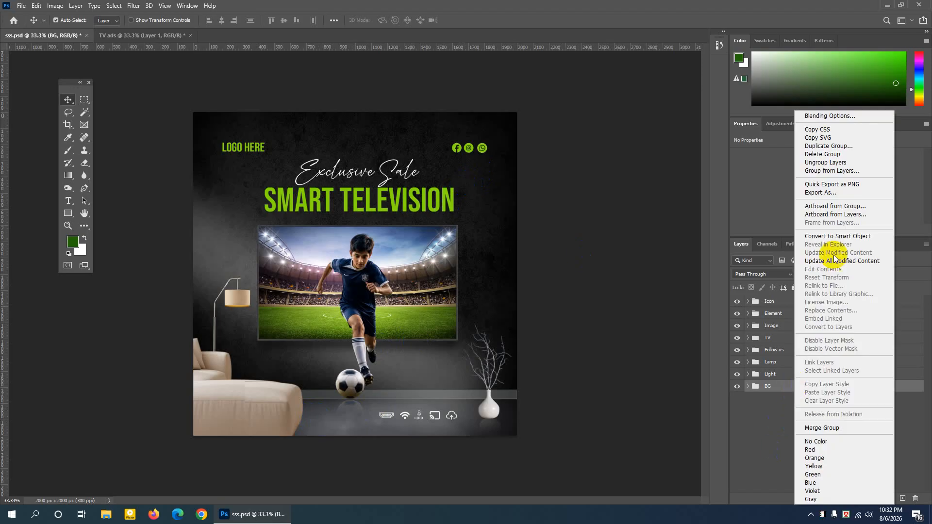
pyautogui.click(818, 147)
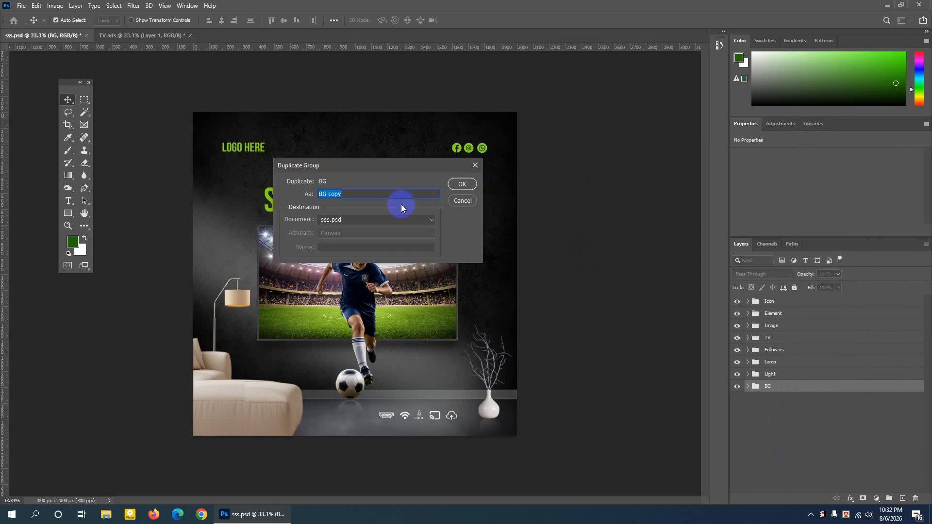
pyautogui.click(371, 218)
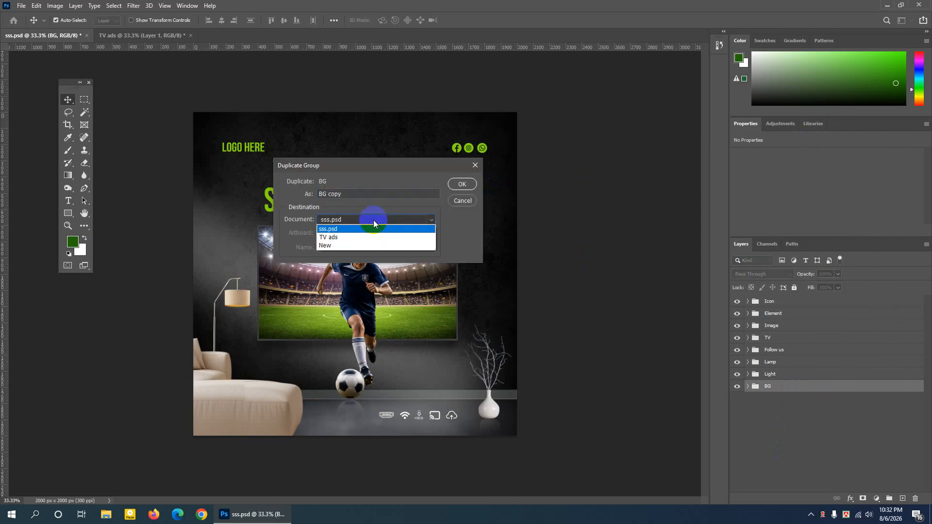
pyautogui.click(335, 237)
pyautogui.click(461, 184)
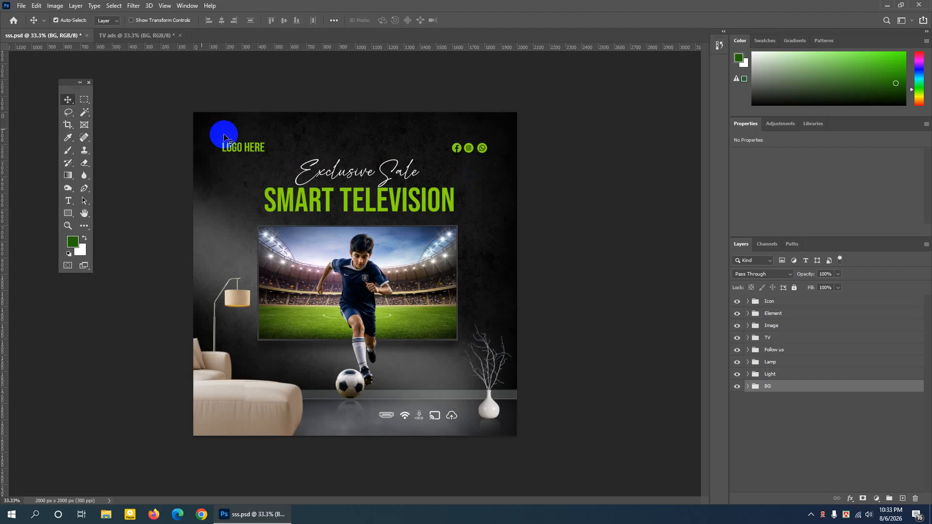
pyautogui.click(168, 35)
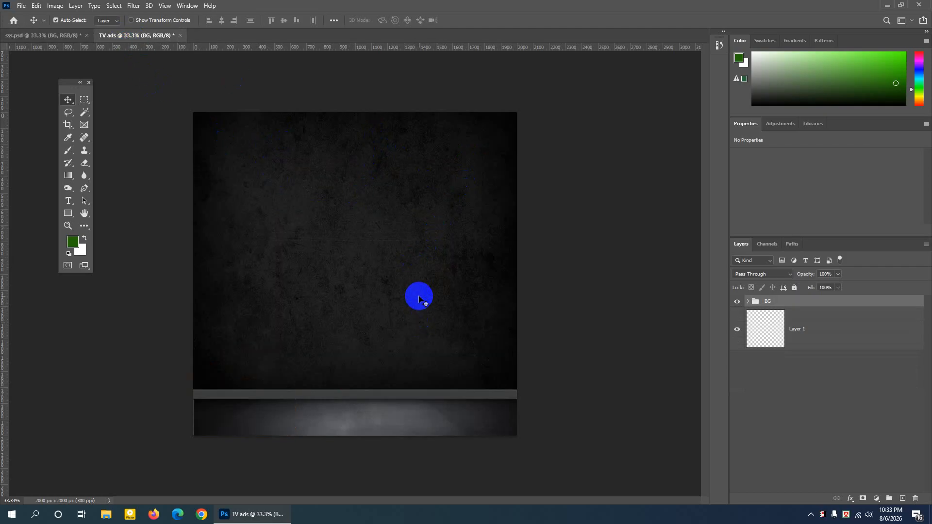
pyautogui.click(749, 306)
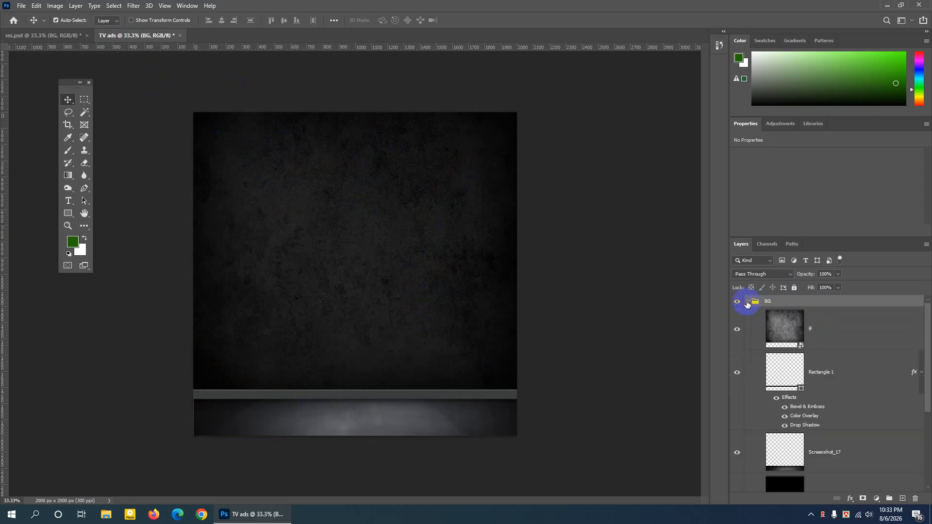
pyautogui.click(747, 303)
# - Compare the sss.psd design with the Light group hidden and shown, ending with that group selected
pyautogui.click(72, 36)
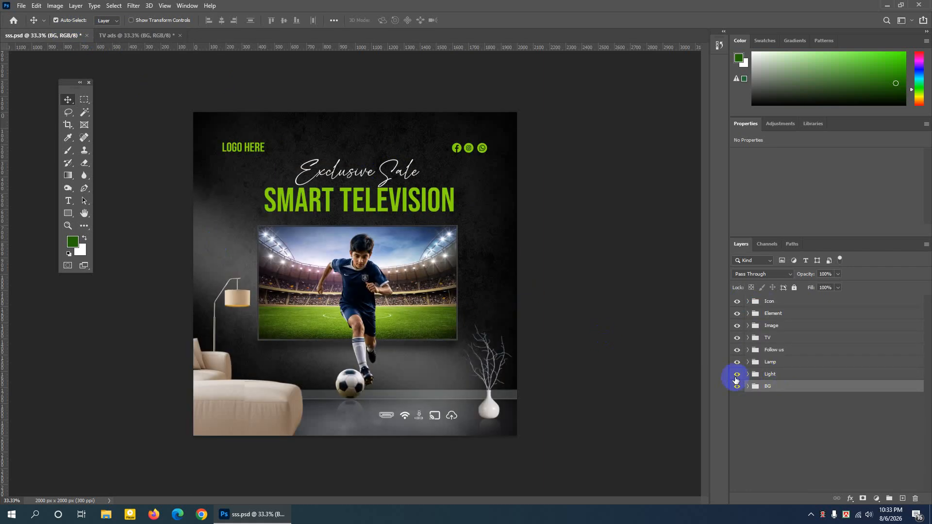
pyautogui.click(737, 375)
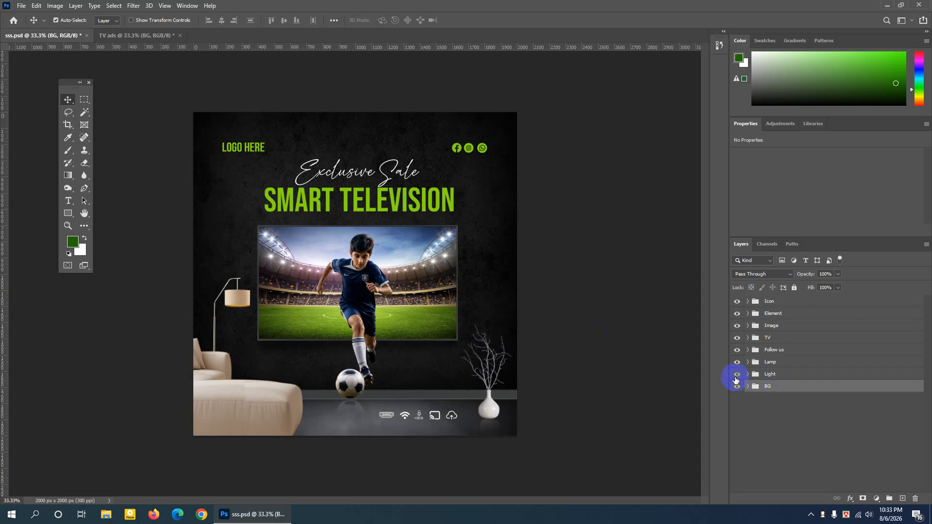
pyautogui.click(736, 378)
pyautogui.click(792, 375)
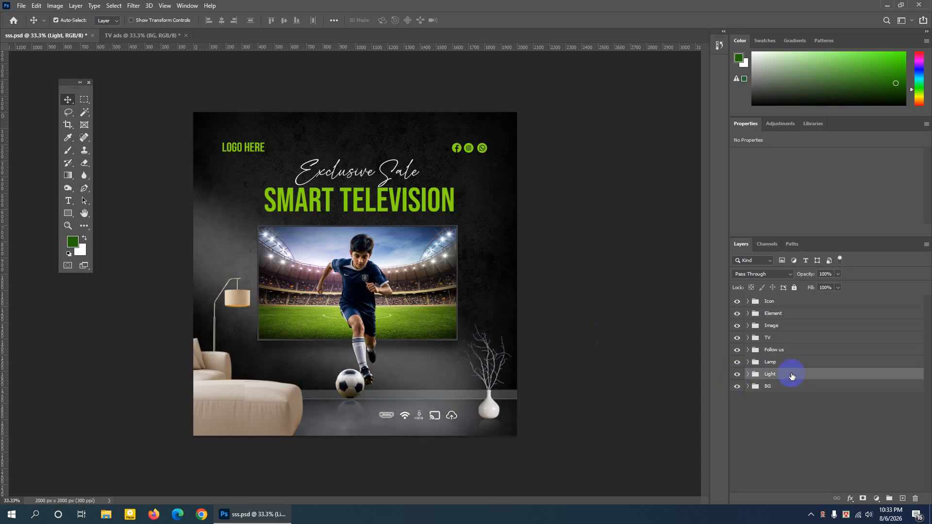
# - Add a new empty layer above the ff texture inside the BG group of the TV ads document
pyautogui.click(128, 37)
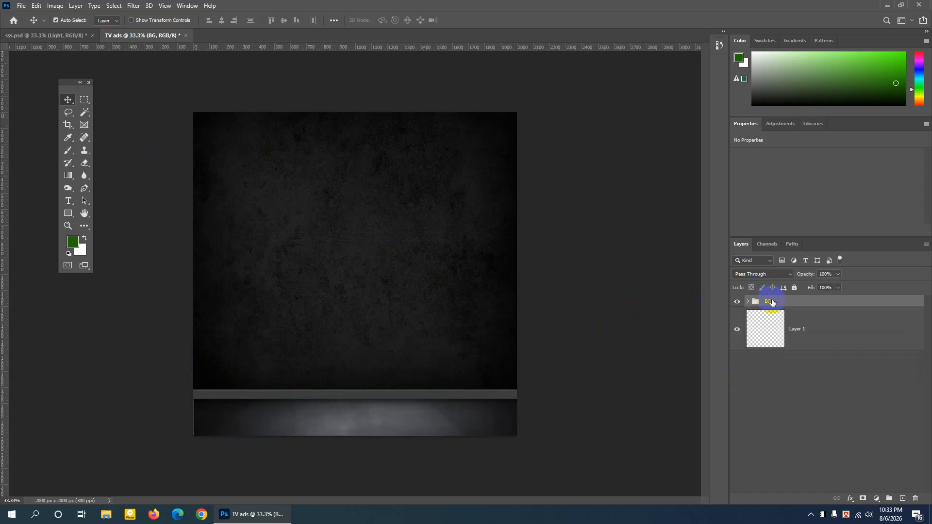
pyautogui.click(747, 302)
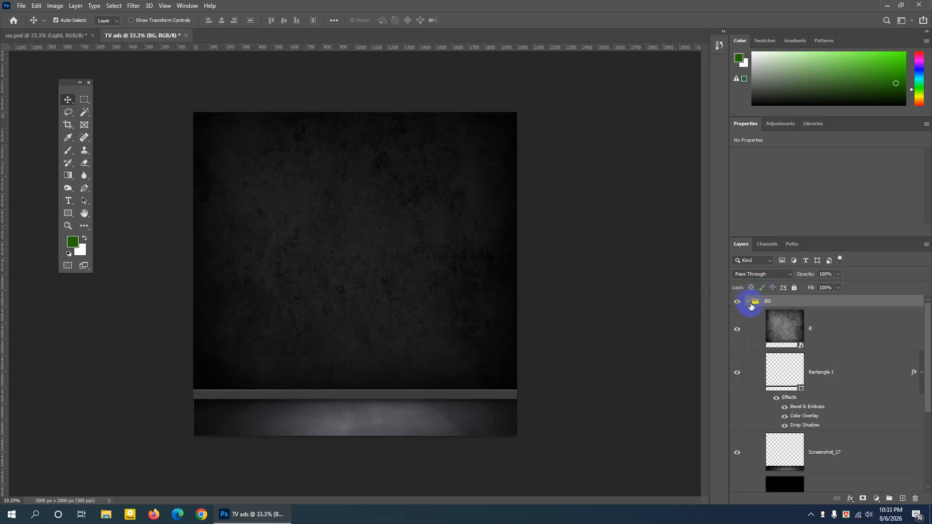
pyautogui.click(833, 329)
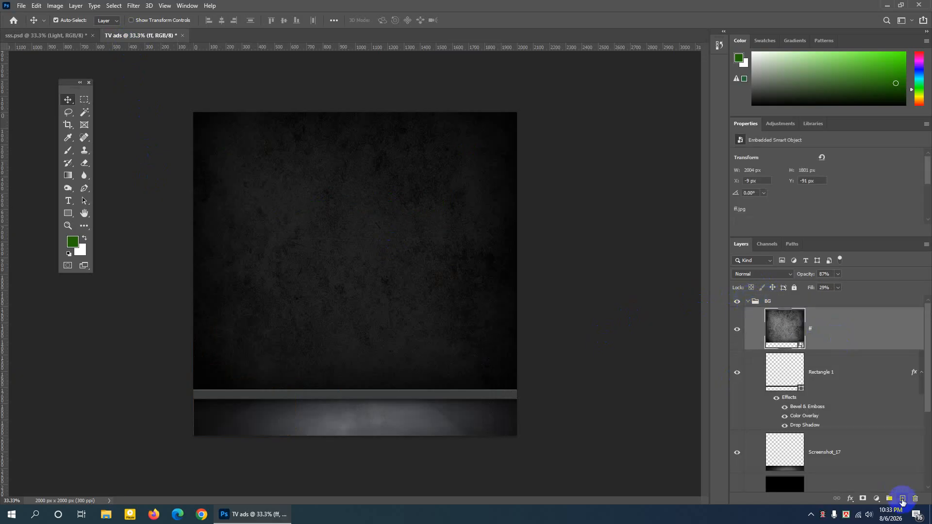
pyautogui.click(748, 303)
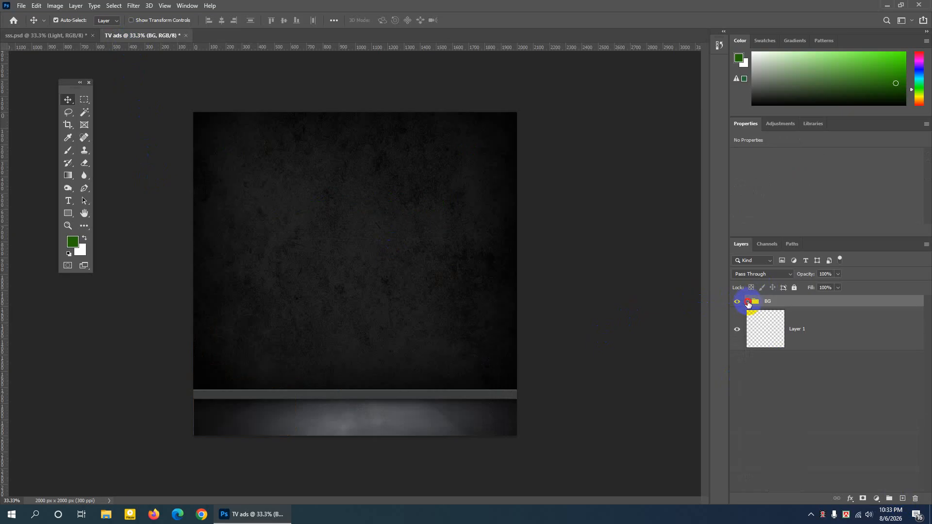
pyautogui.click(748, 303)
pyautogui.click(831, 339)
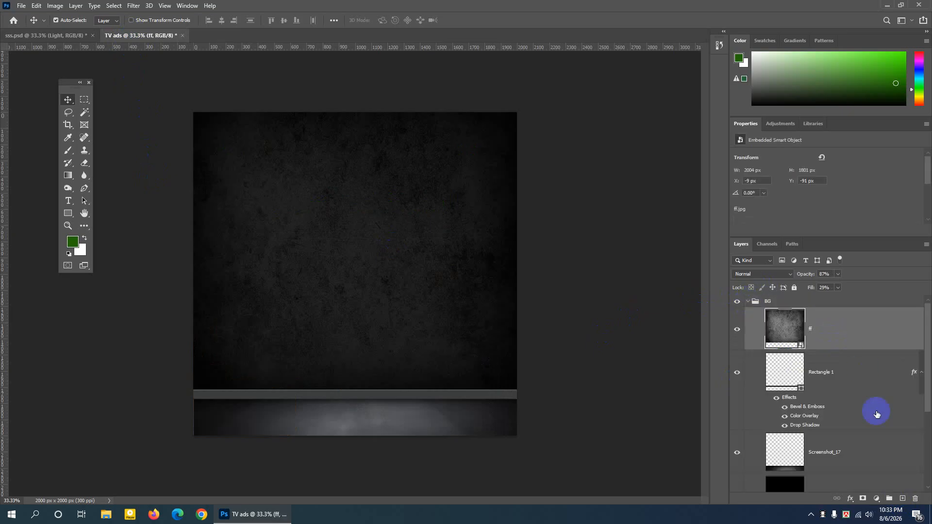
pyautogui.click(738, 330)
pyautogui.click(738, 330)
pyautogui.click(904, 499)
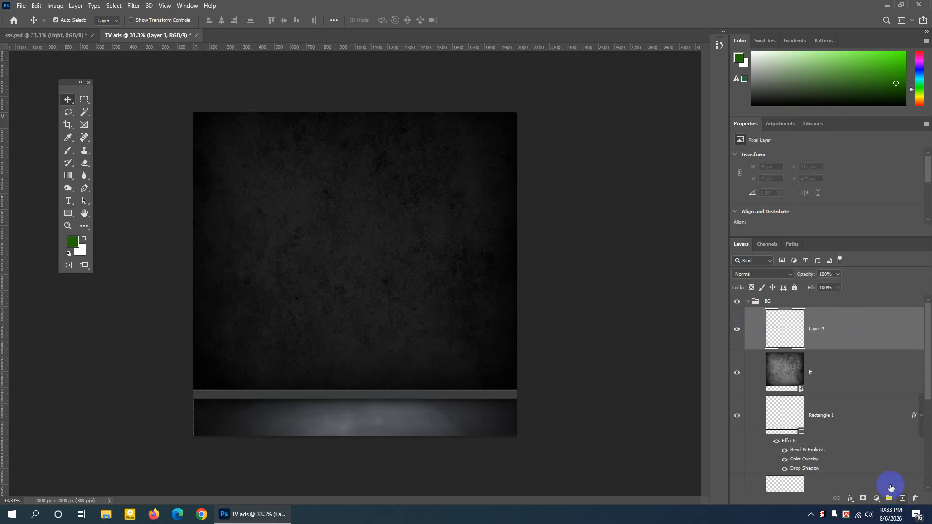
# - Draw a tall black rectangle about 481 by 1519 px left of the canvas centre and compare the wall with it hidden and shown
pyautogui.moveTo(69, 217); pyautogui.dragTo(125, 214)
pyautogui.moveTo(267, 160); pyautogui.dragTo(344, 406)
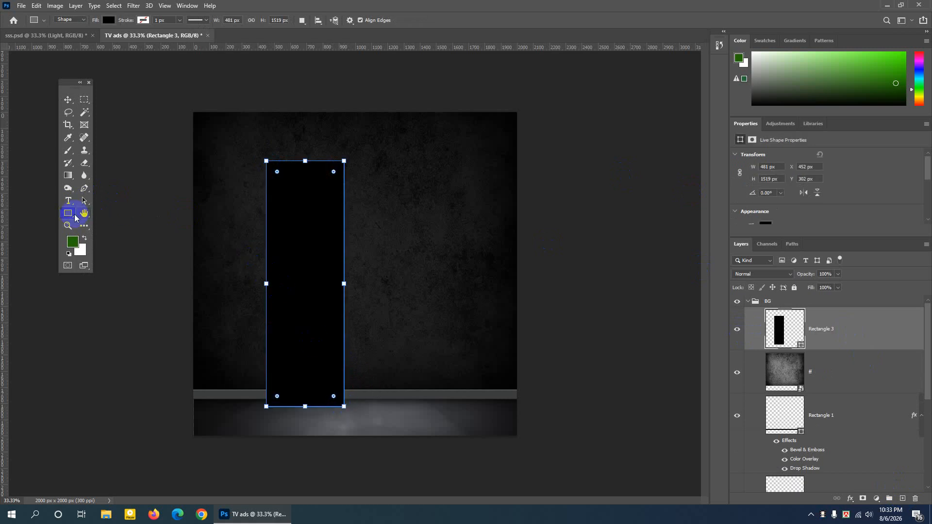
pyautogui.click(737, 330)
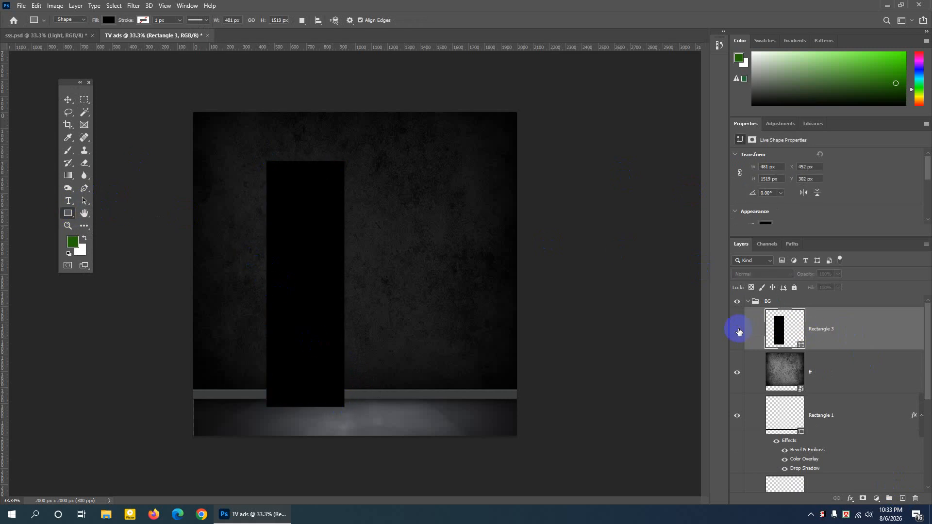
pyautogui.click(737, 329)
pyautogui.click(737, 330)
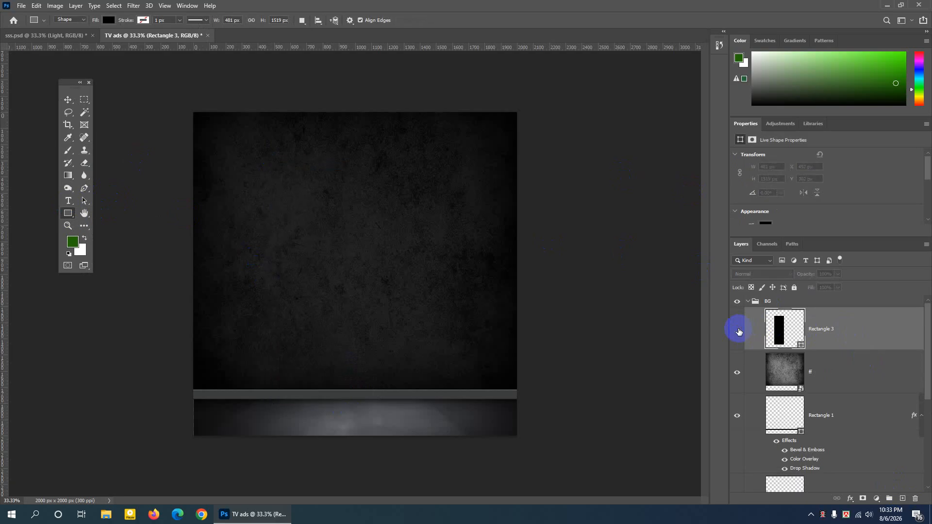
pyautogui.click(738, 330)
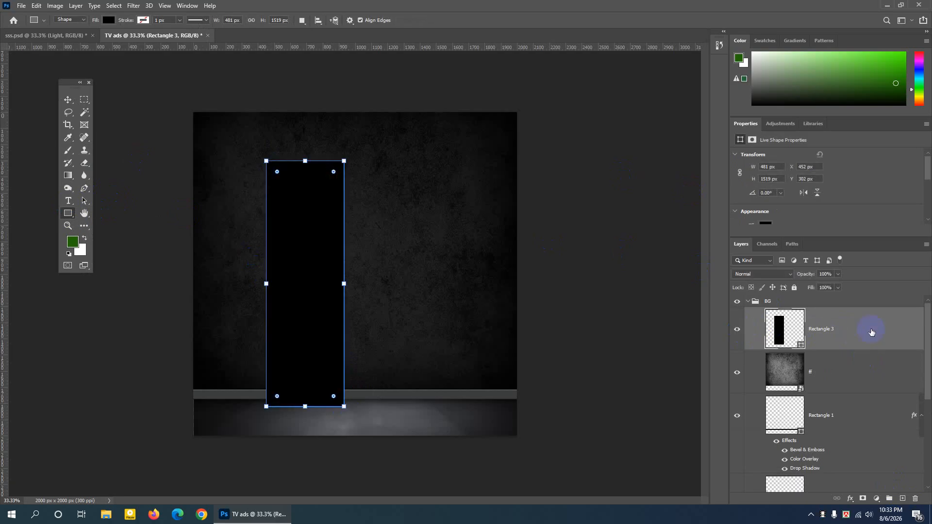
# - Give the tall rectangle a Color Overlay in pure white, ffffff
pyautogui.doubleClick(872, 332)
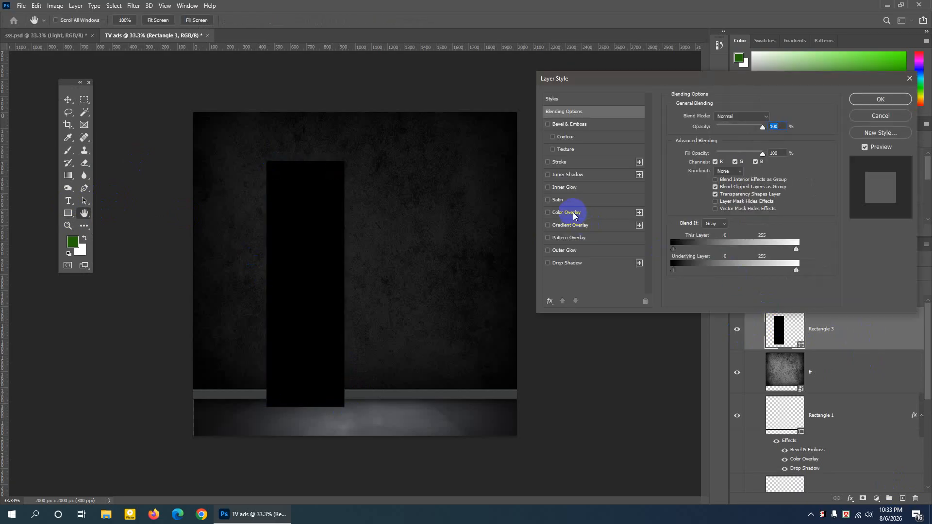
pyautogui.moveTo(603, 83); pyautogui.dragTo(464, 86)
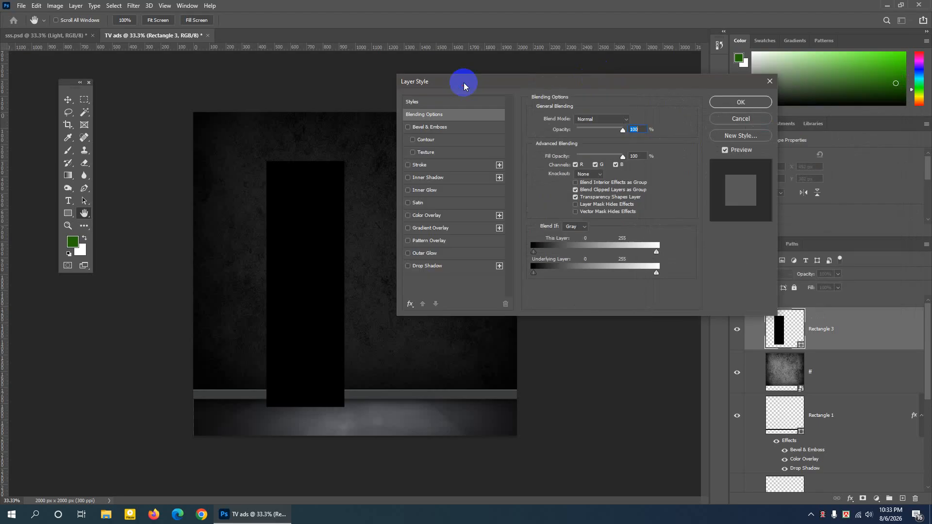
pyautogui.click(419, 215)
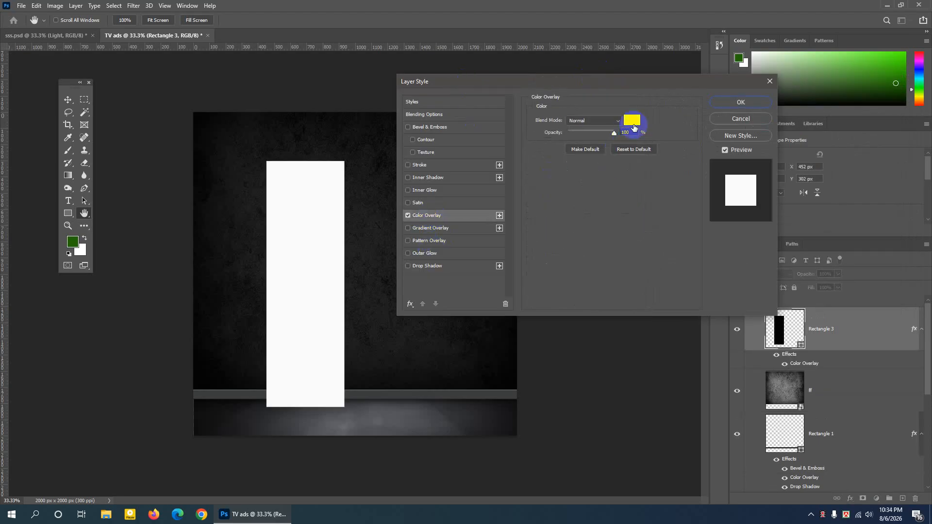
pyautogui.click(633, 121)
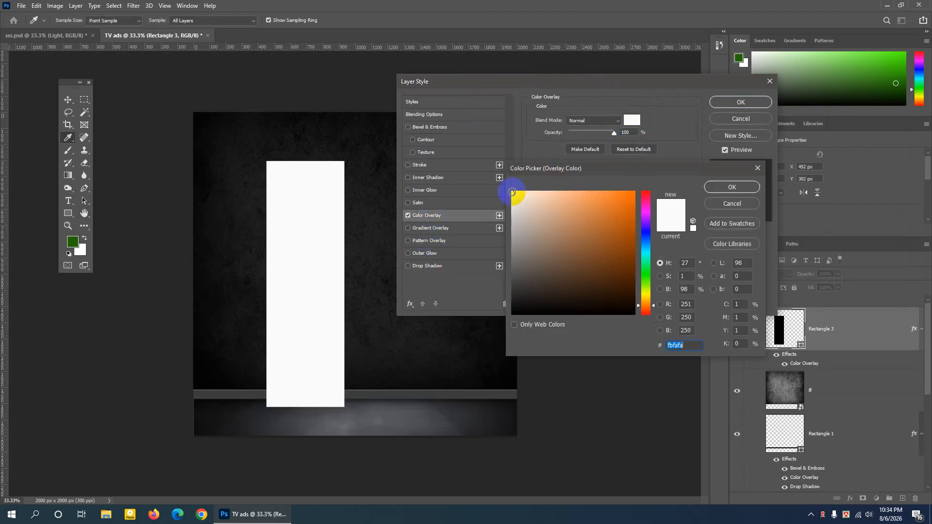
pyautogui.click(693, 228)
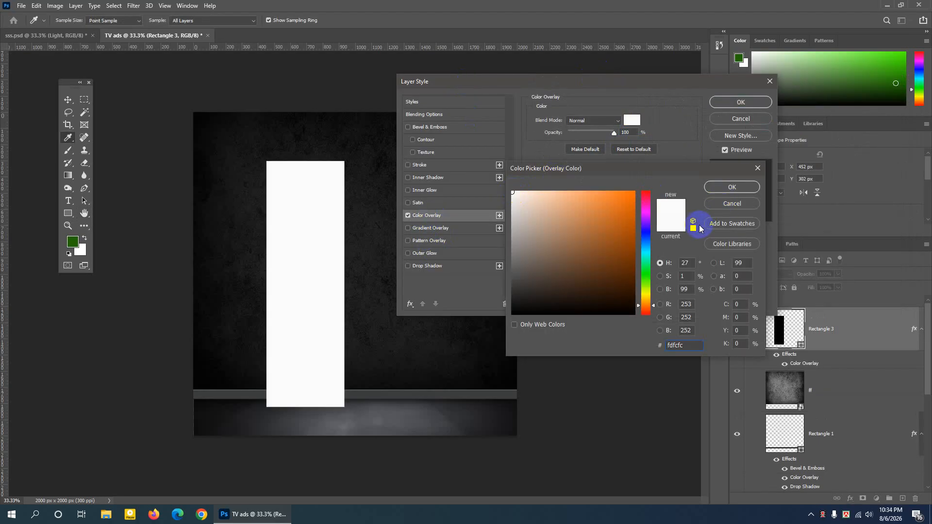
pyautogui.click(716, 188)
pyautogui.click(733, 102)
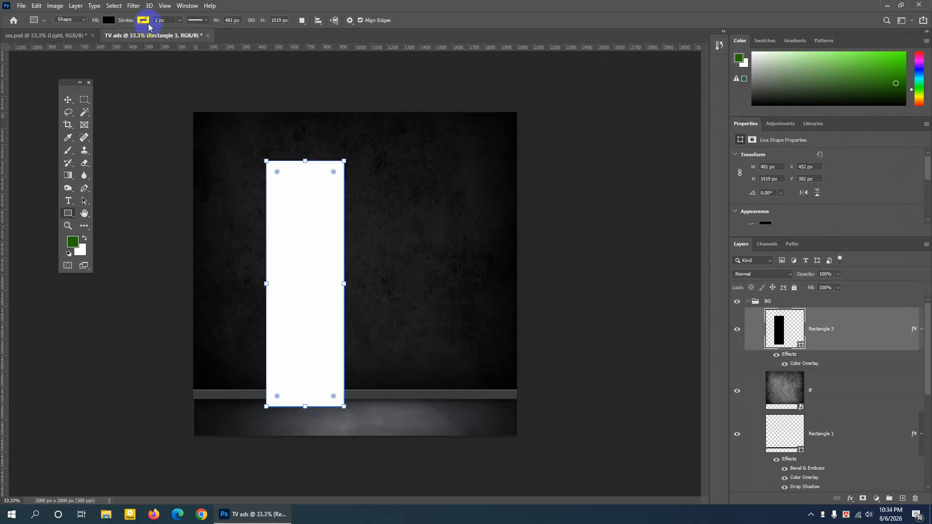
# - Convert the white rectangle to a smart object with a Gaussian Blur of about 95 pixels and lower its opacity to 47%
pyautogui.click(134, 5)
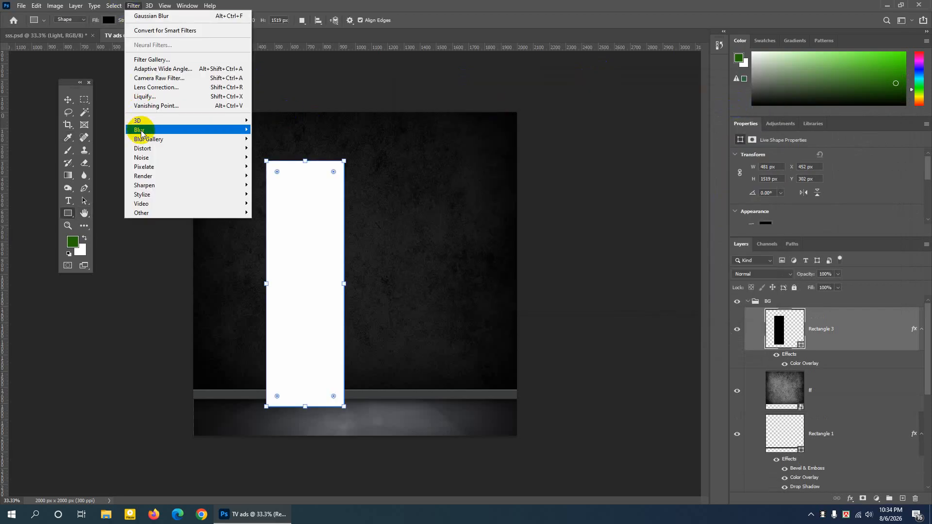
pyautogui.moveTo(142, 131)
pyautogui.click(274, 165)
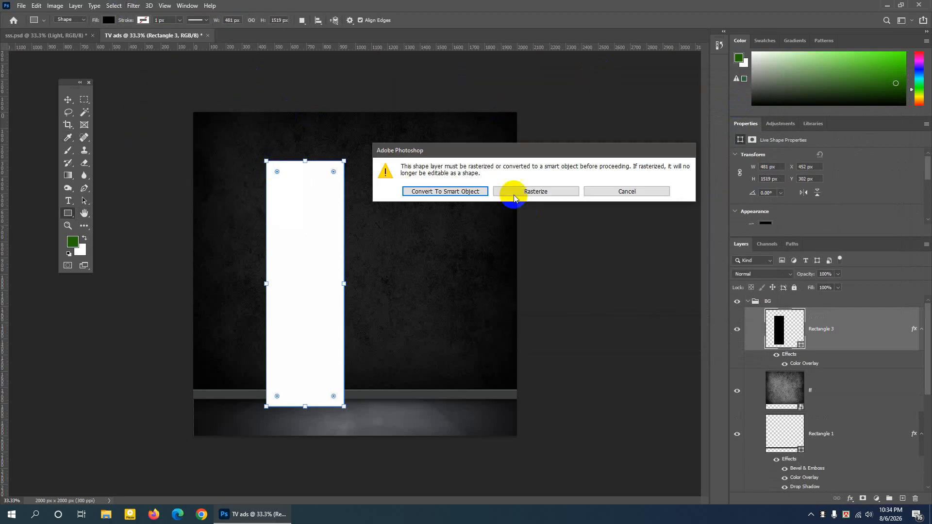
pyautogui.moveTo(495, 151); pyautogui.dragTo(376, 210)
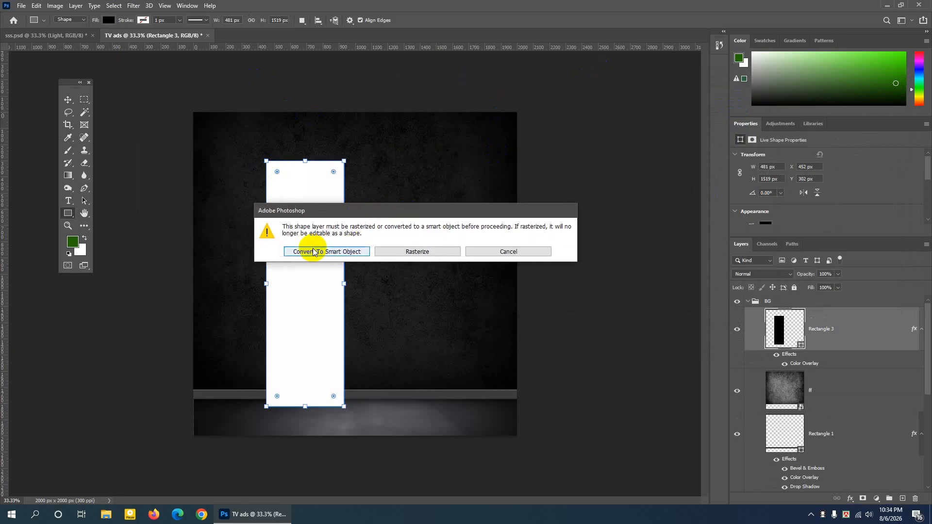
pyautogui.click(354, 252)
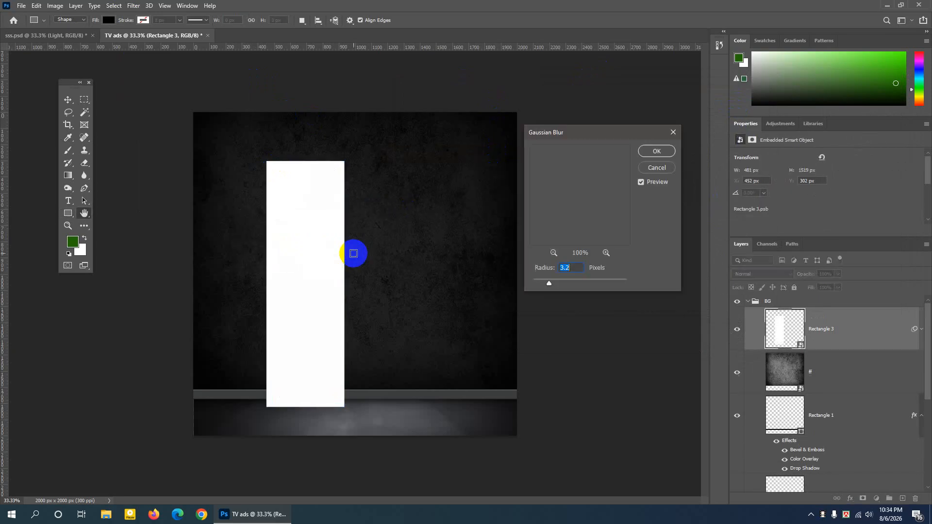
pyautogui.moveTo(549, 283); pyautogui.dragTo(593, 285)
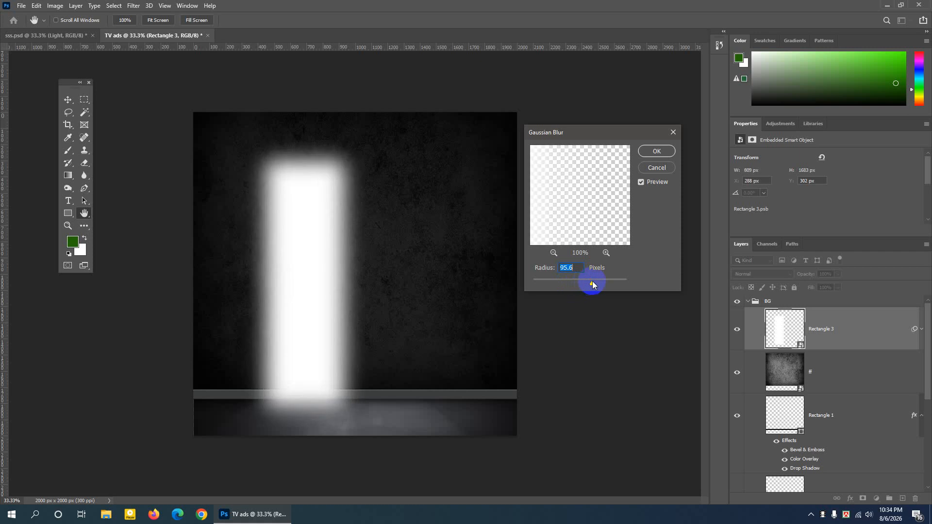
pyautogui.click(662, 152)
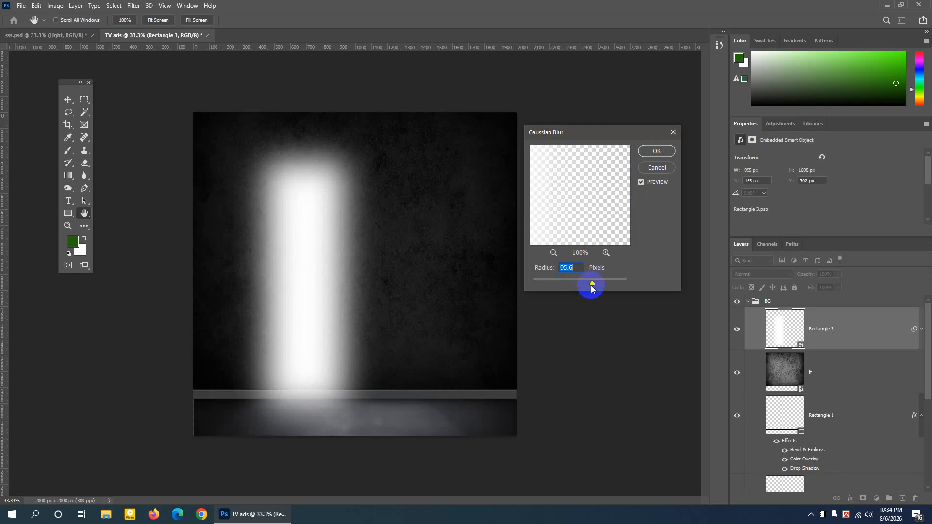
pyautogui.moveTo(588, 286); pyautogui.dragTo(593, 287)
pyautogui.click(651, 150)
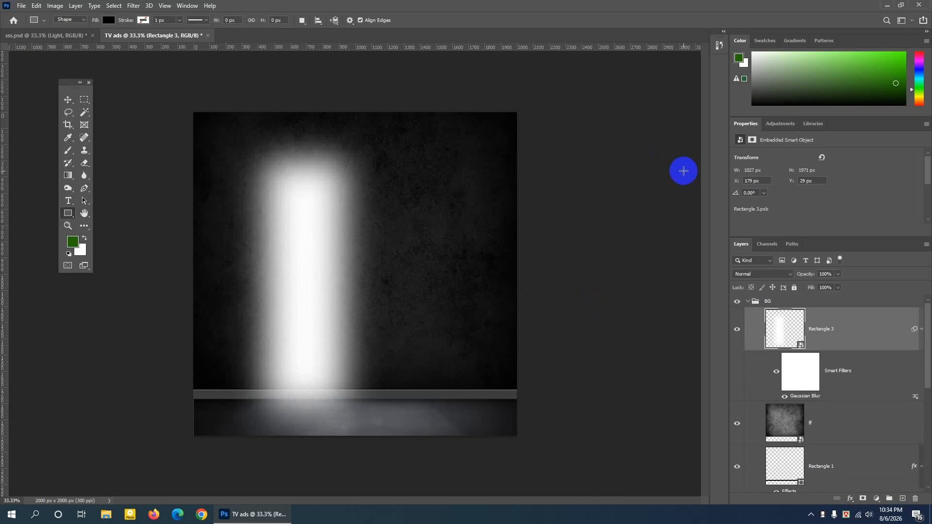
pyautogui.click(838, 275)
pyautogui.moveTo(839, 289); pyautogui.dragTo(820, 289)
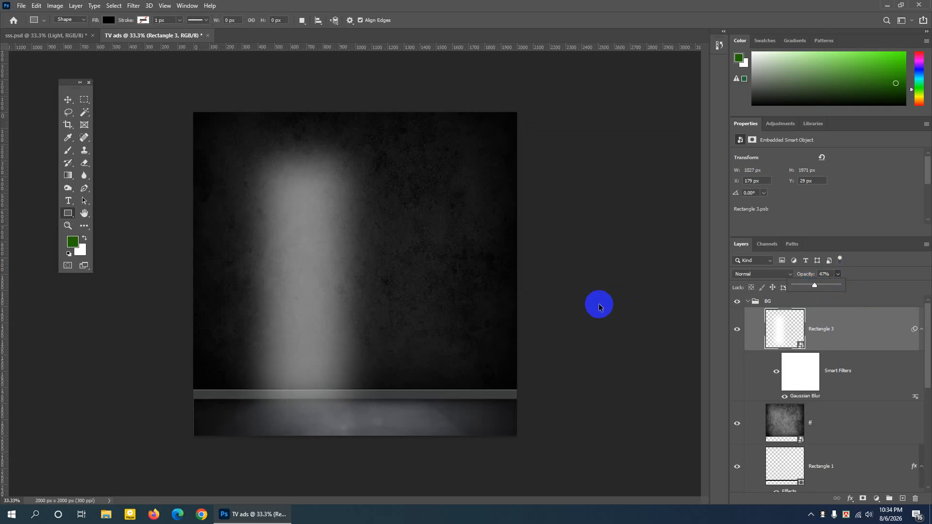
# - Transform the blurred rectangle into a diagonal beam from the canvas's left edge, rotated -61° and scaled to 110.23% width and 147.38% height
pyautogui.hotkey('ctrl', 't')
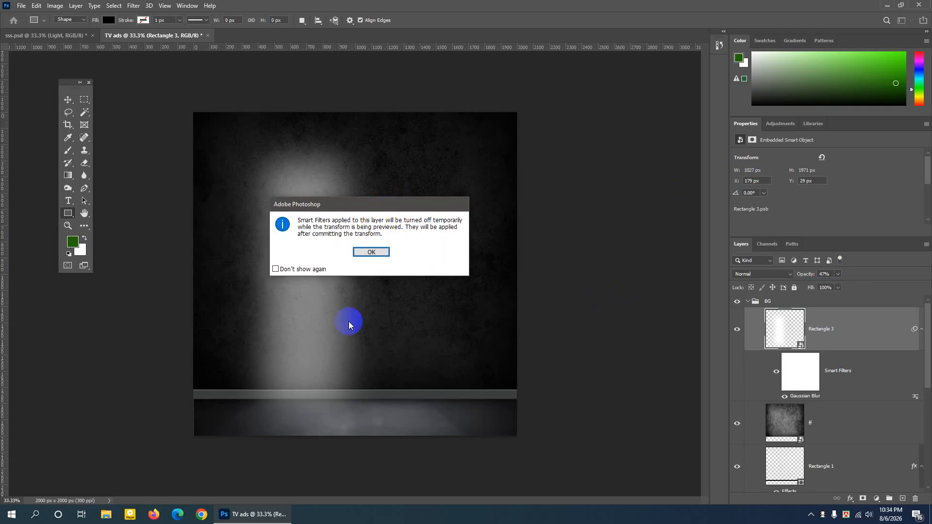
pyautogui.click(369, 255)
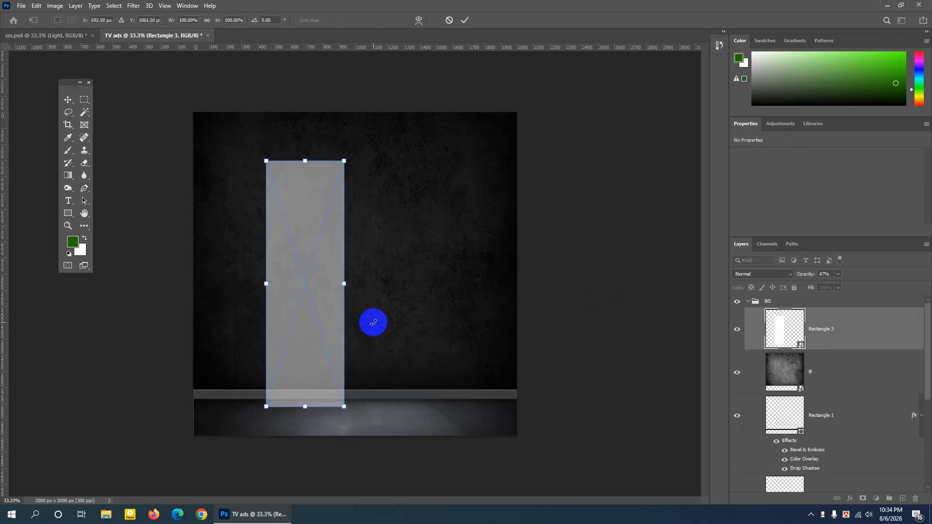
pyautogui.moveTo(358, 406); pyautogui.dragTo(393, 286)
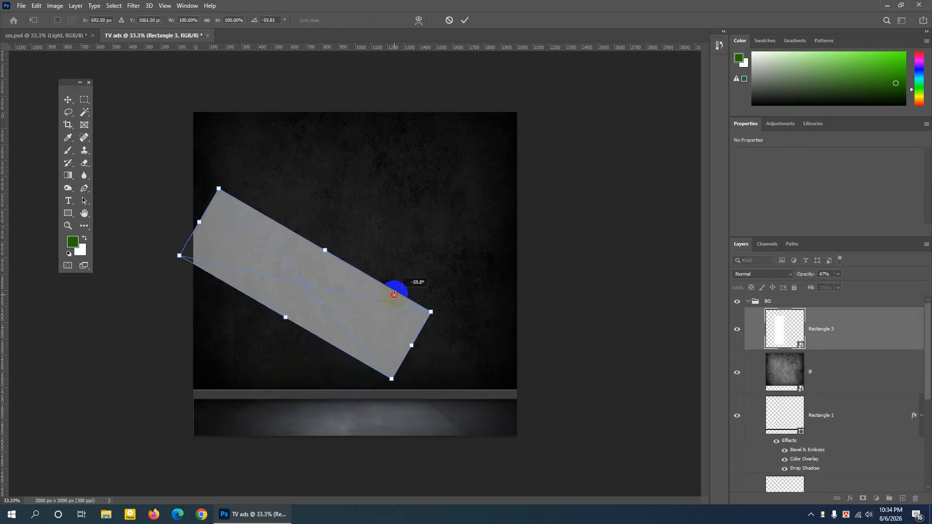
pyautogui.moveTo(379, 328); pyautogui.dragTo(315, 313)
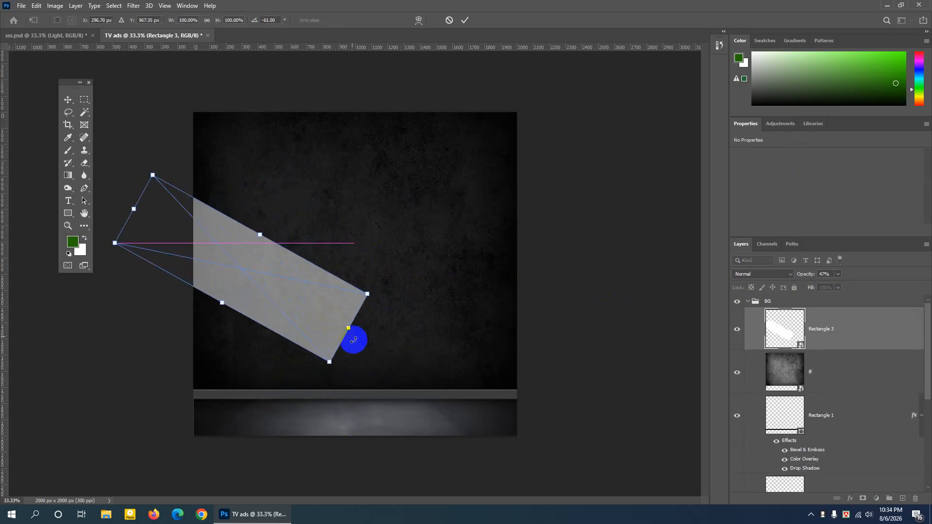
pyautogui.moveTo(354, 337); pyautogui.dragTo(462, 374)
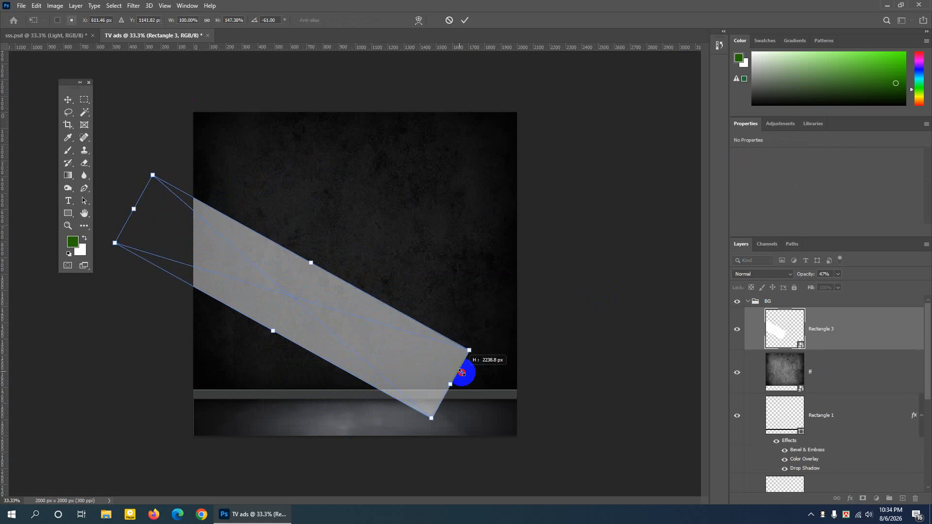
pyautogui.moveTo(313, 263); pyautogui.dragTo(315, 258)
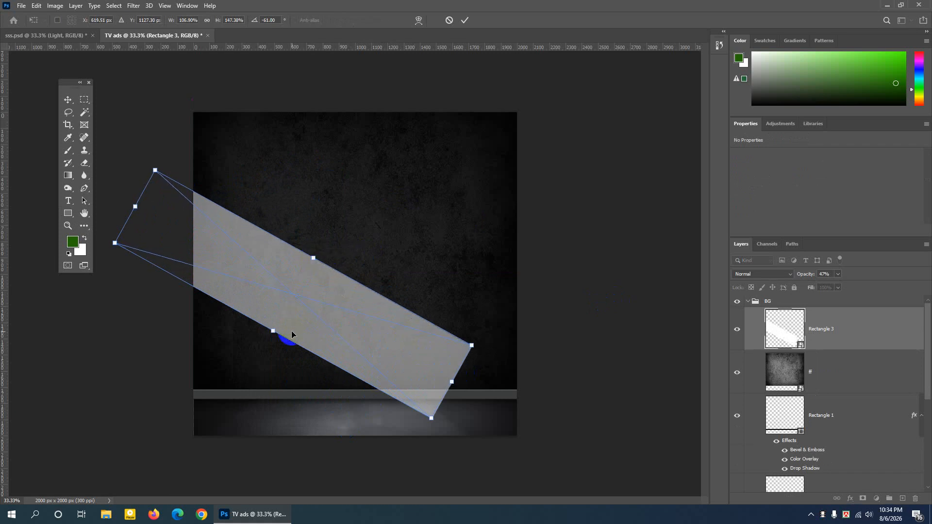
pyautogui.moveTo(273, 333); pyautogui.dragTo(272, 333)
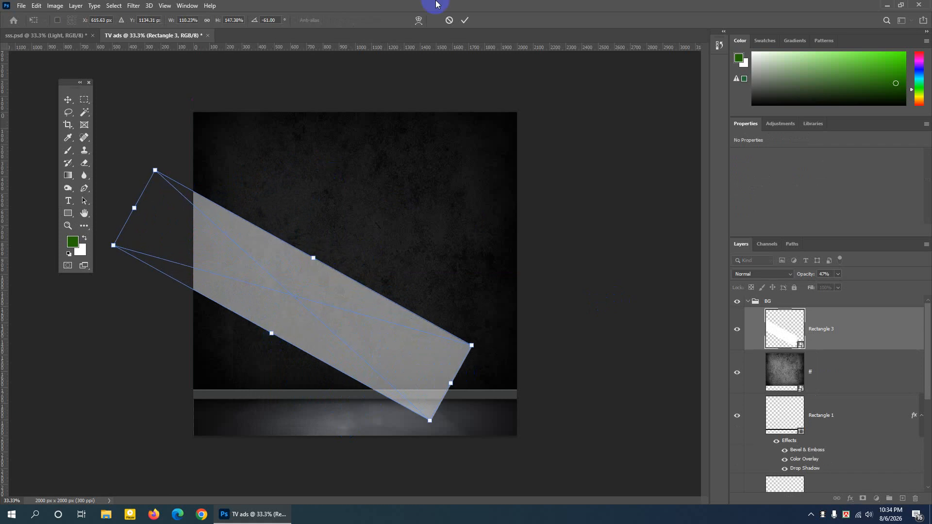
pyautogui.click(465, 20)
pyautogui.hotkey('ctrl', 'alt', 'f')
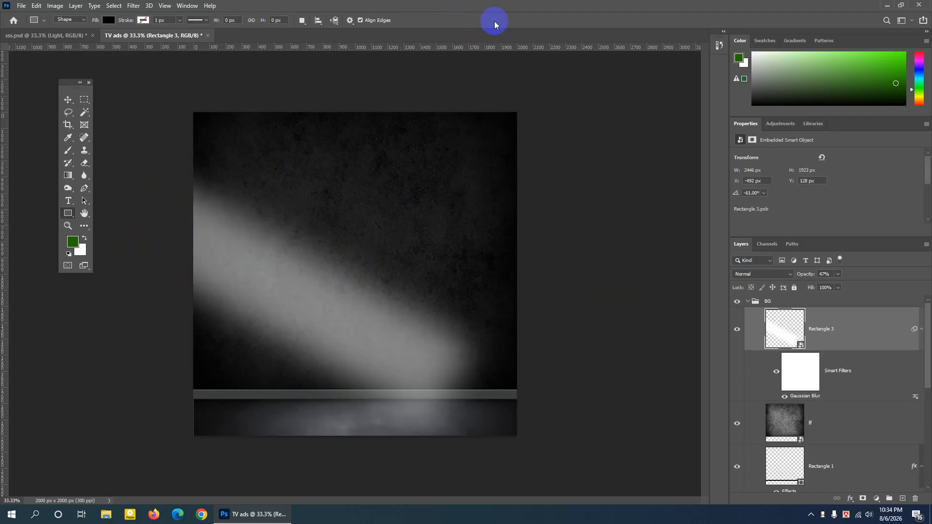
# - Compare the wall with the light beam hidden and shown, and shift the beam slightly right and down to about X -451, Y 140 px
pyautogui.click(66, 101)
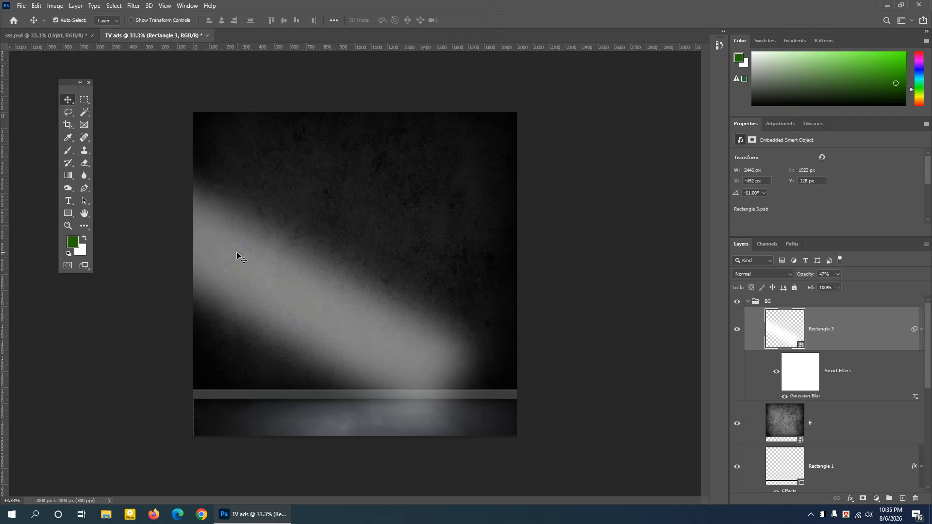
pyautogui.click(68, 100)
pyautogui.click(273, 229)
pyautogui.click(736, 330)
pyautogui.click(736, 330)
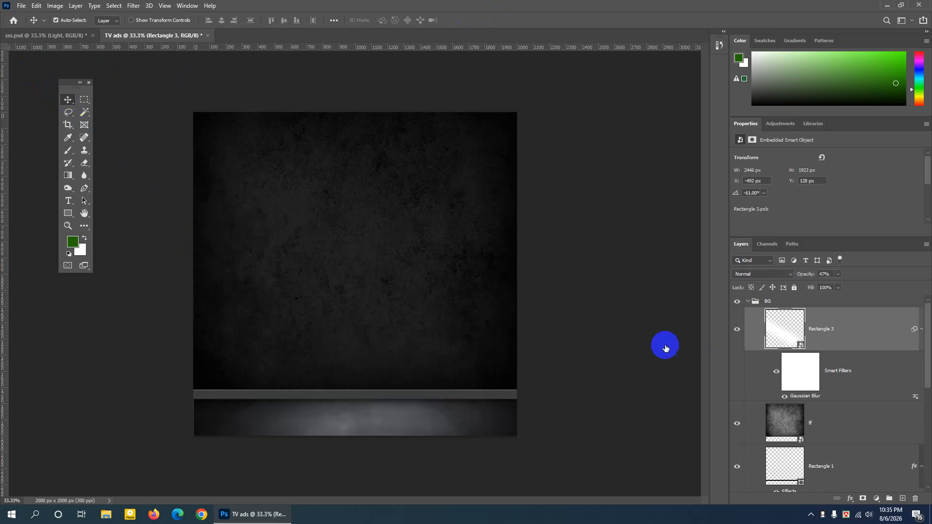
pyautogui.moveTo(411, 365); pyautogui.dragTo(421, 363)
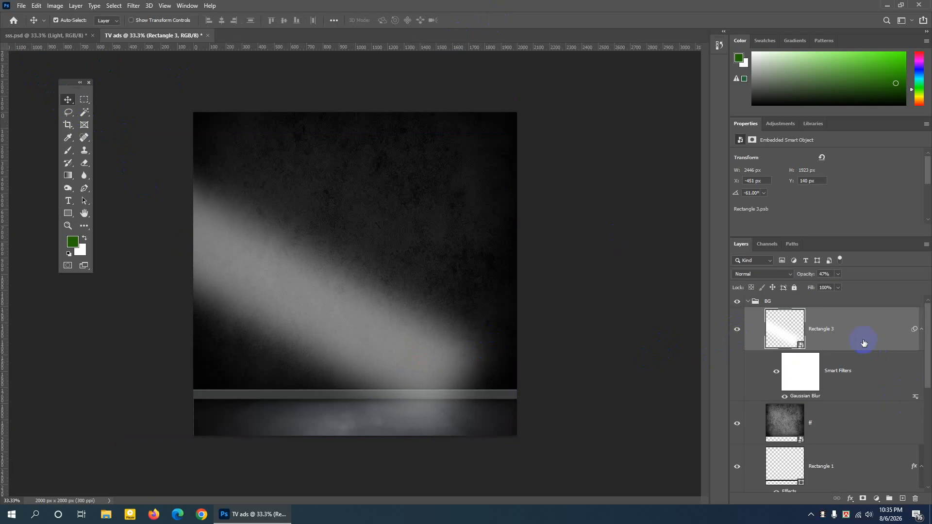
# - Collapse the BG group, and in sss.psd move the headline's Text group out of the Icon group to the top of the layer stack
pyautogui.click(748, 302)
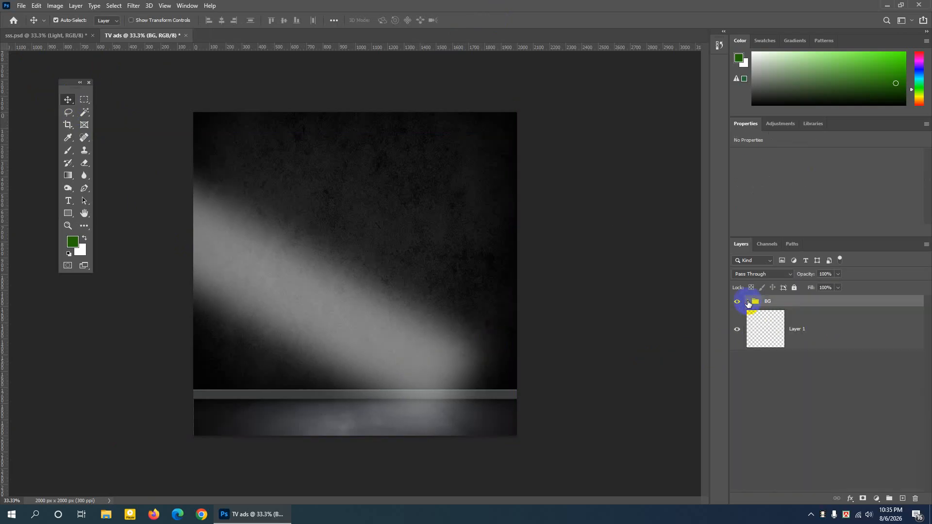
pyautogui.click(68, 34)
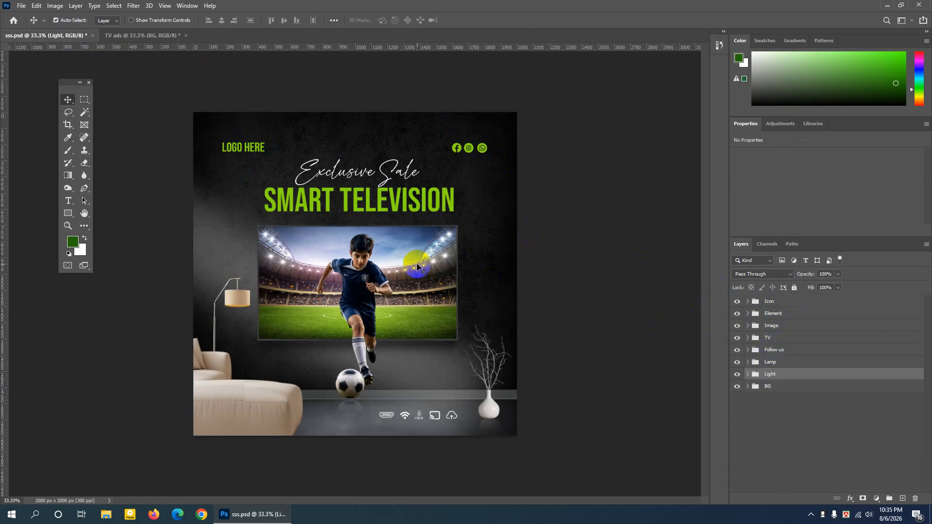
pyautogui.click(413, 204)
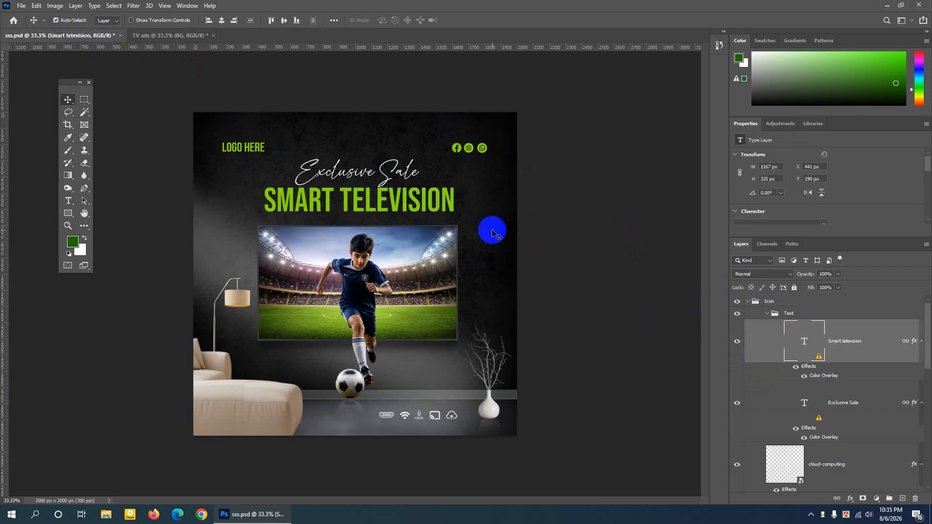
pyautogui.click(768, 316)
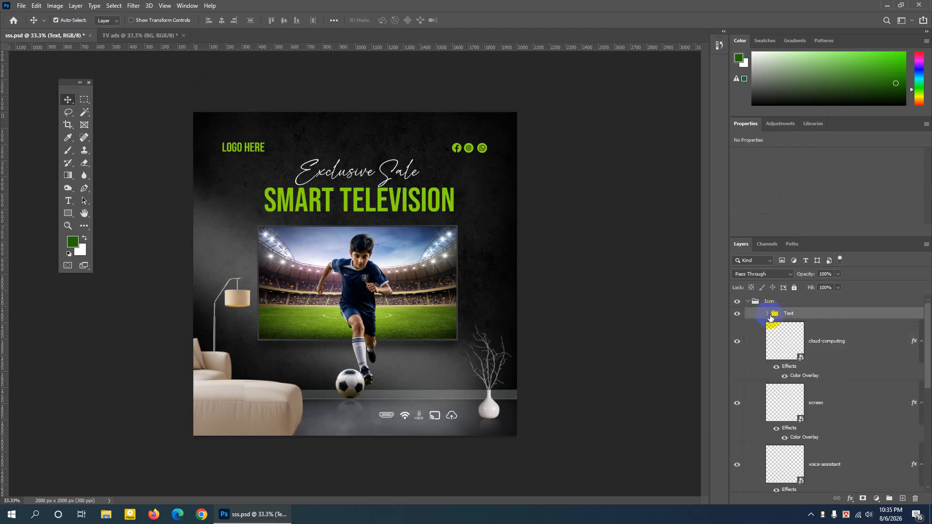
pyautogui.click(790, 314)
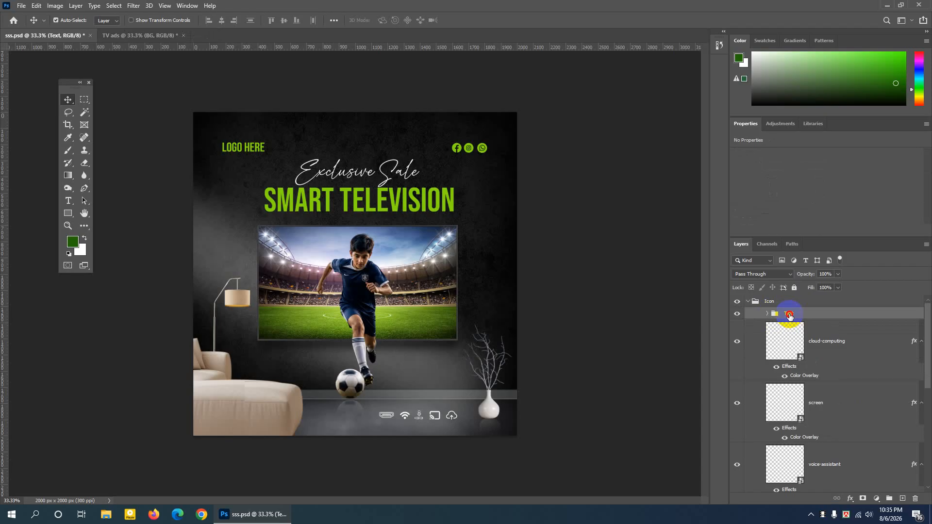
pyautogui.moveTo(790, 316); pyautogui.dragTo(784, 296)
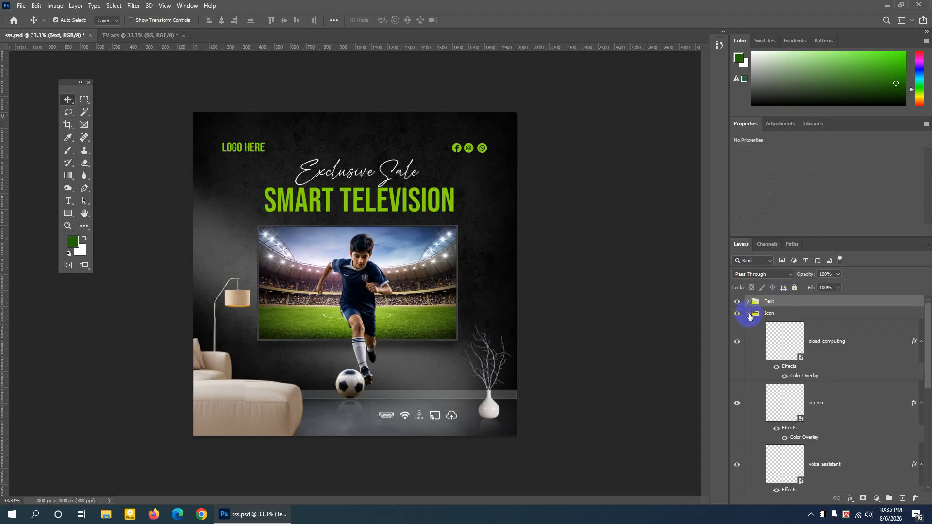
pyautogui.click(747, 313)
# - Check the Text group's contents by hiding and showing it, and duplicate it from sss.psd into the TV ads document
pyautogui.click(737, 302)
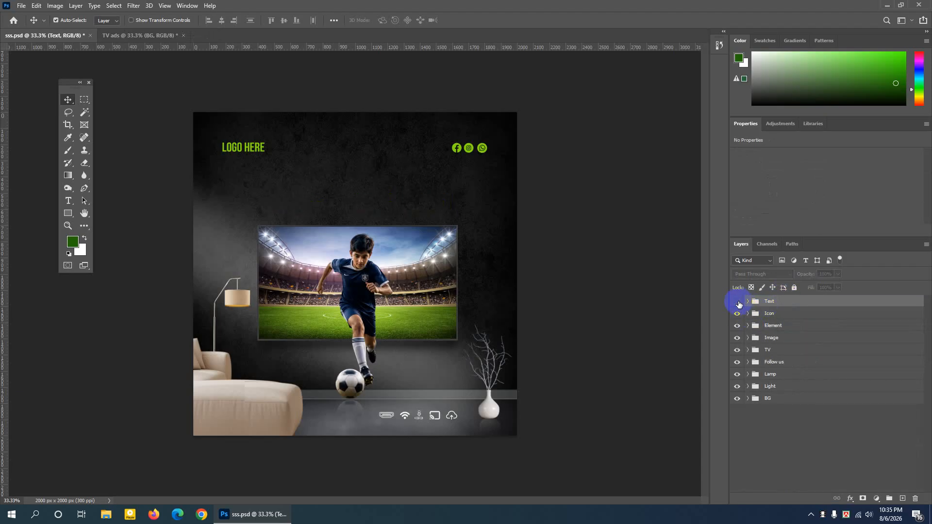
pyautogui.click(737, 302)
pyautogui.rightClick(798, 306)
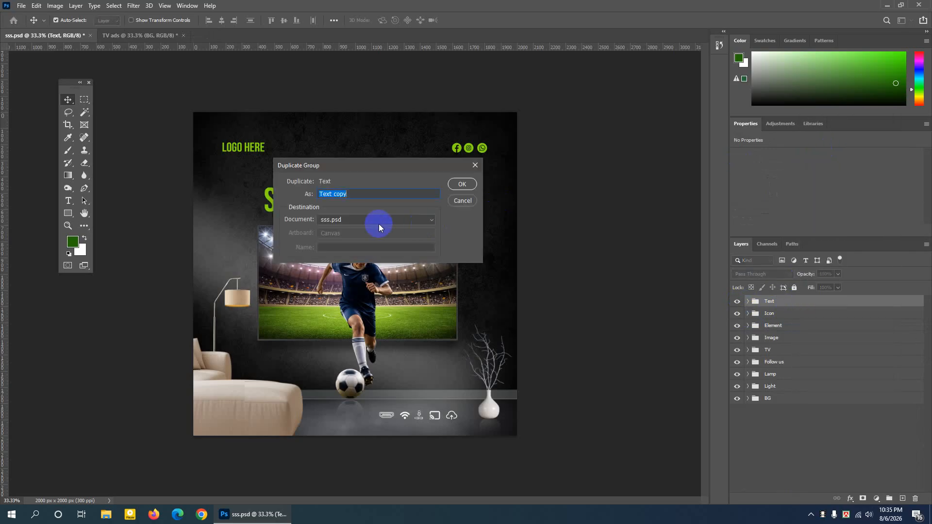
pyautogui.click(371, 224)
pyautogui.click(349, 236)
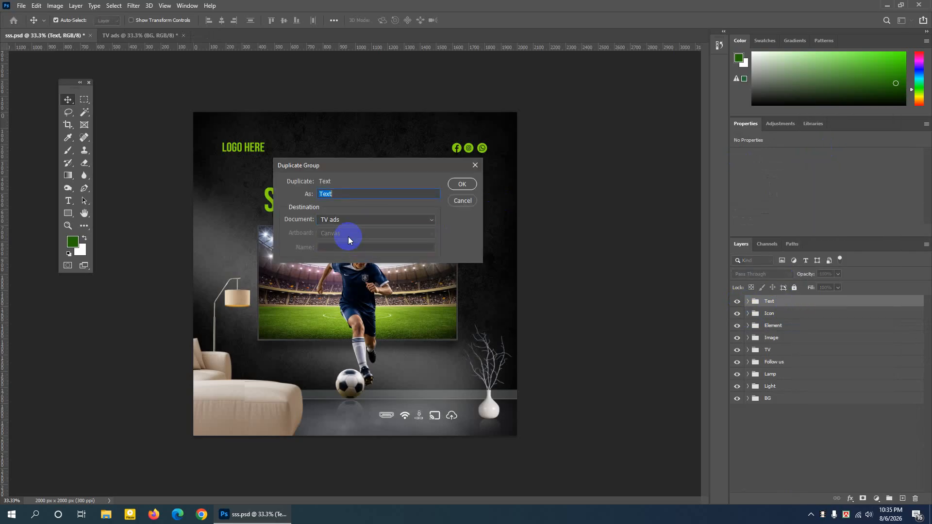
pyautogui.click(461, 184)
pyautogui.click(155, 36)
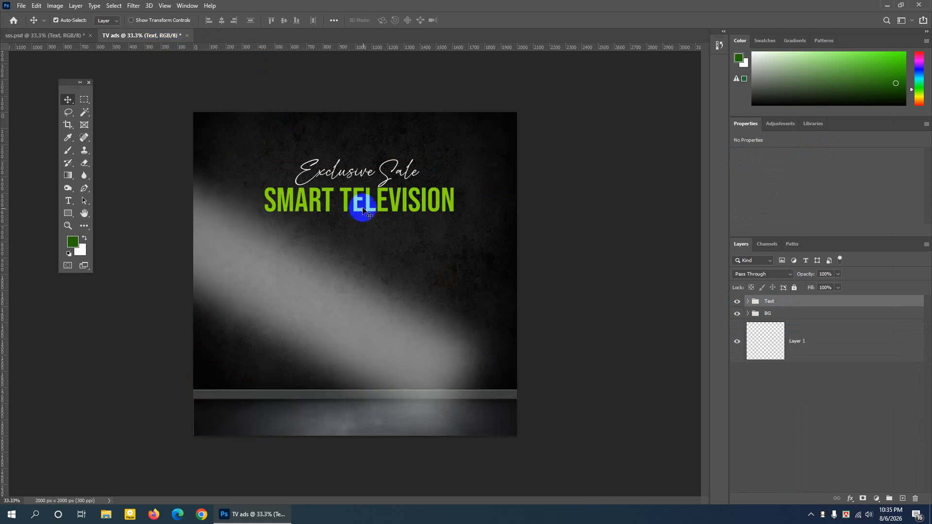
# - Return to sss.psd and toggle the TV group's visibility to examine what it contains
pyautogui.click(44, 35)
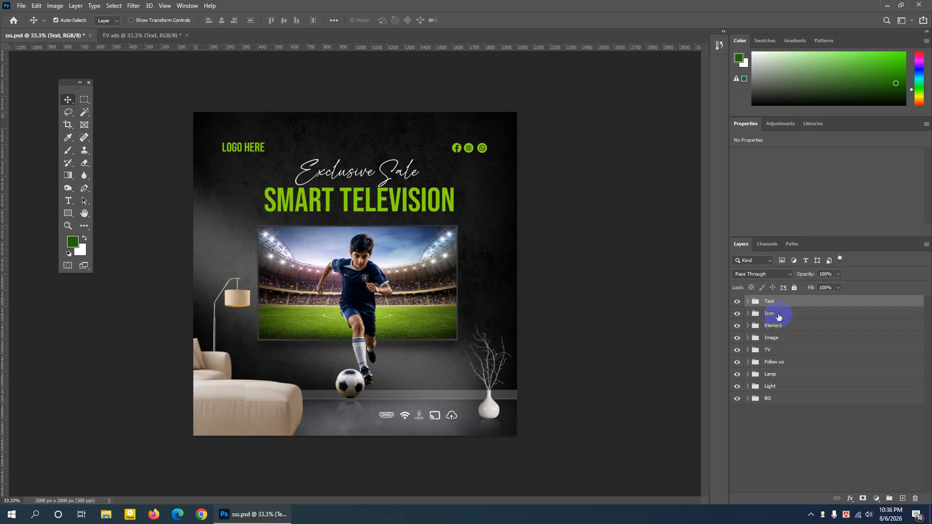
pyautogui.click(770, 352)
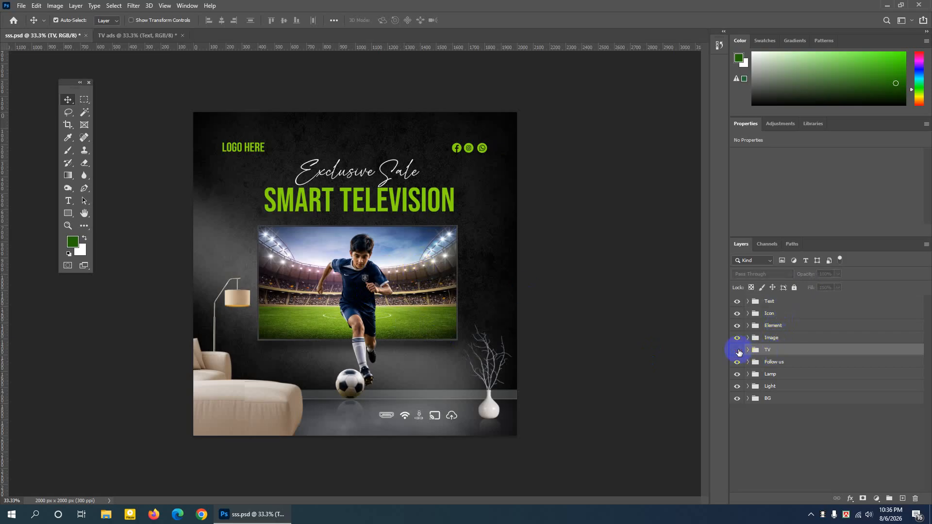
pyautogui.click(739, 352)
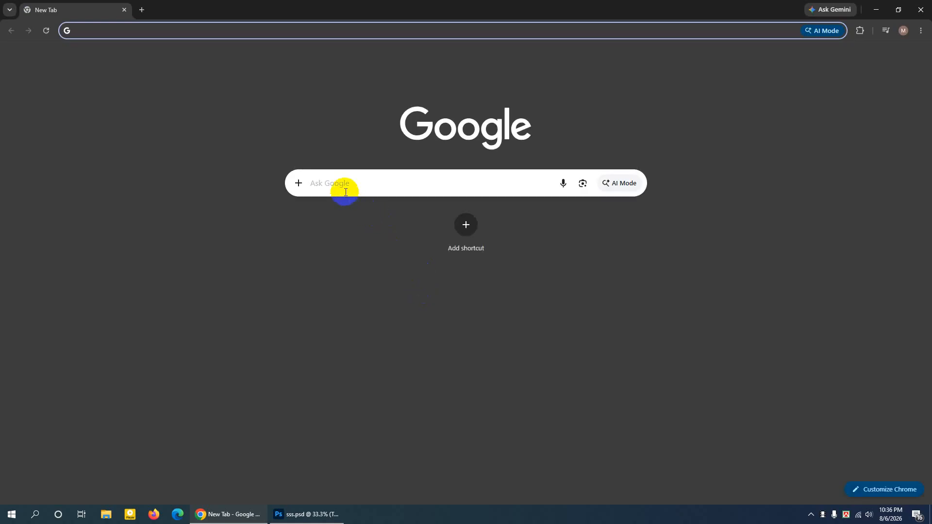
# - Switch to Chrome, search Google Images for "smart tv png" and browse for a blank TV frame
pyautogui.click(346, 190)
pyautogui.write('smart tv png')
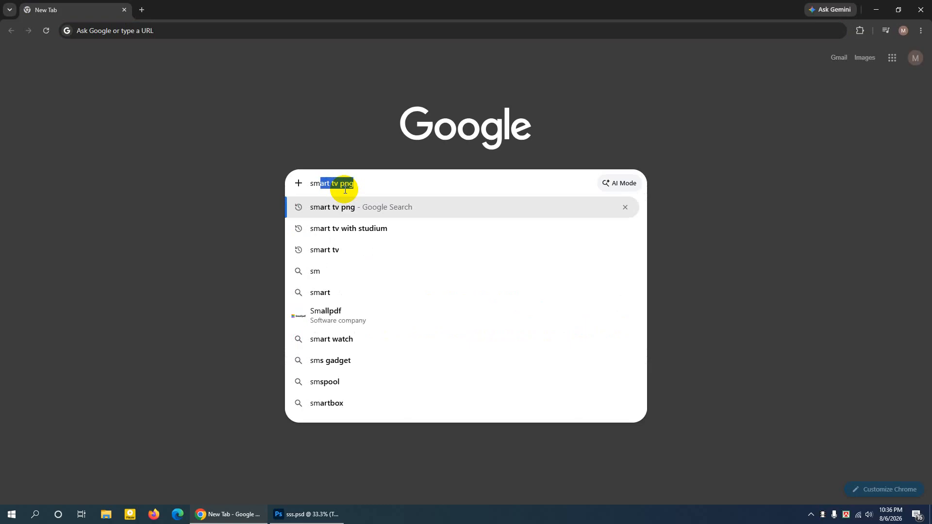
pyautogui.press('Return')
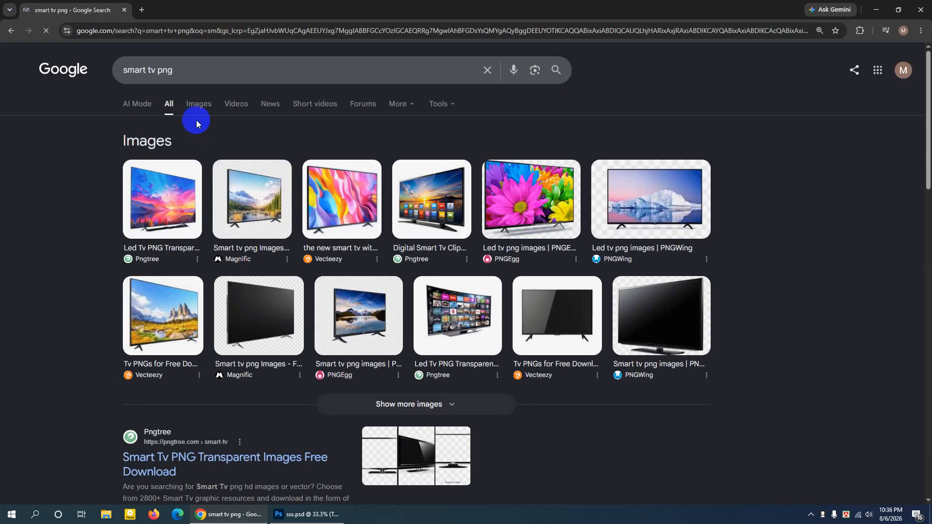
pyautogui.click(194, 106)
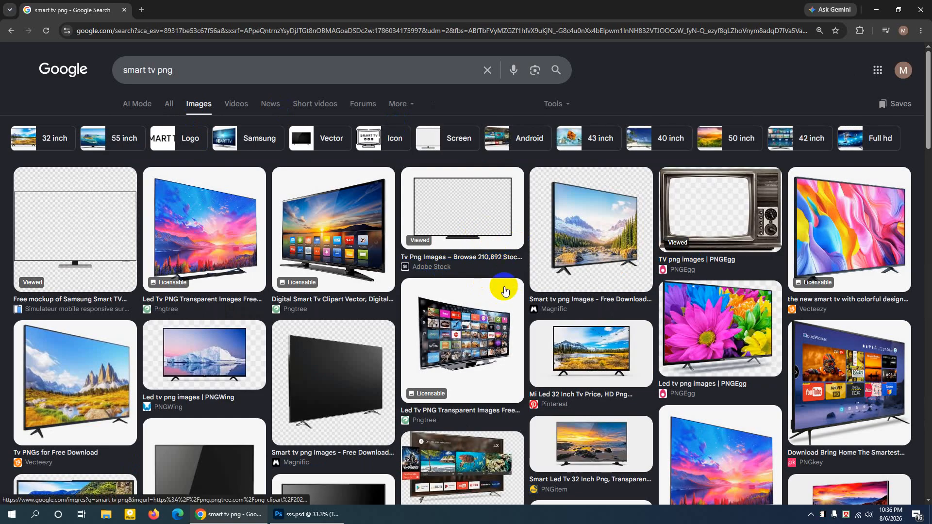
pyautogui.scroll(-1, 505, 292)
pyautogui.scroll(1, 502, 286)
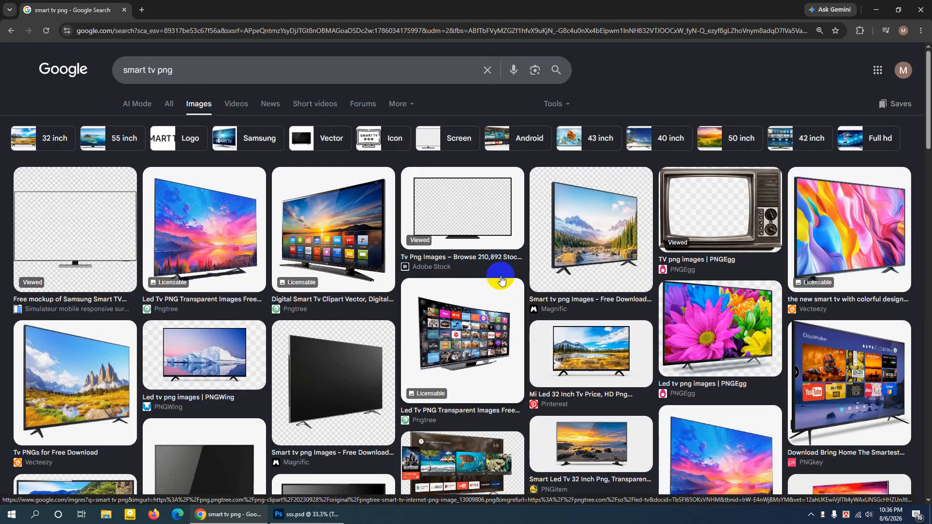
# - Save the Adobe Stock preview of the front-facing TV with an empty screen to the Desktop as a JPEG
pyautogui.click(476, 221)
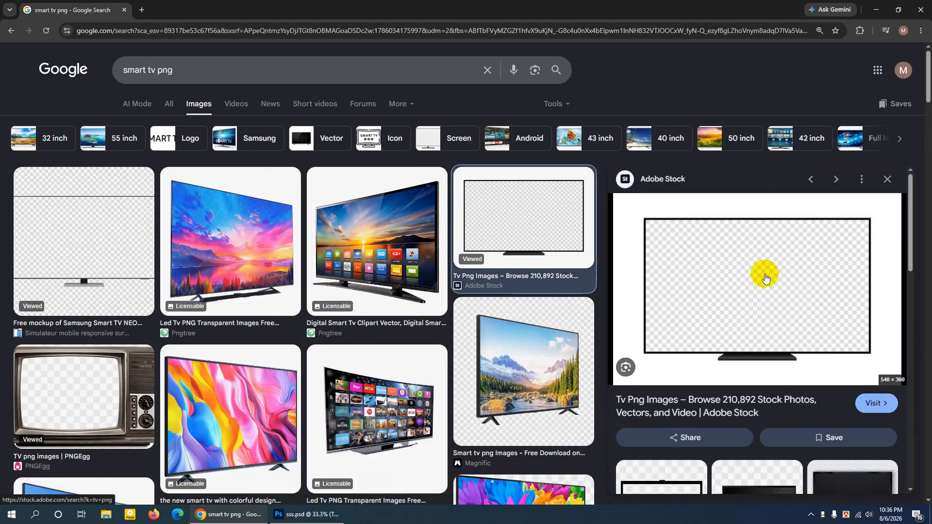
pyautogui.rightClick(765, 278)
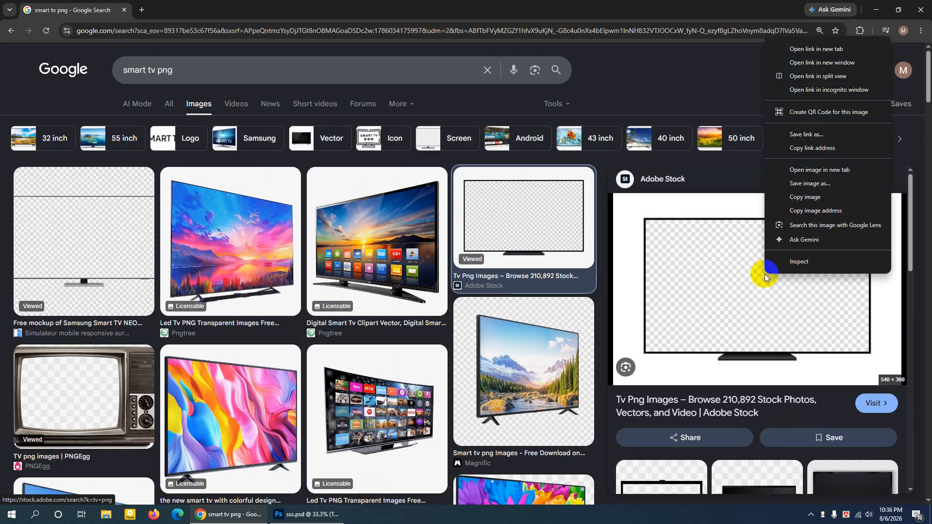
pyautogui.click(795, 189)
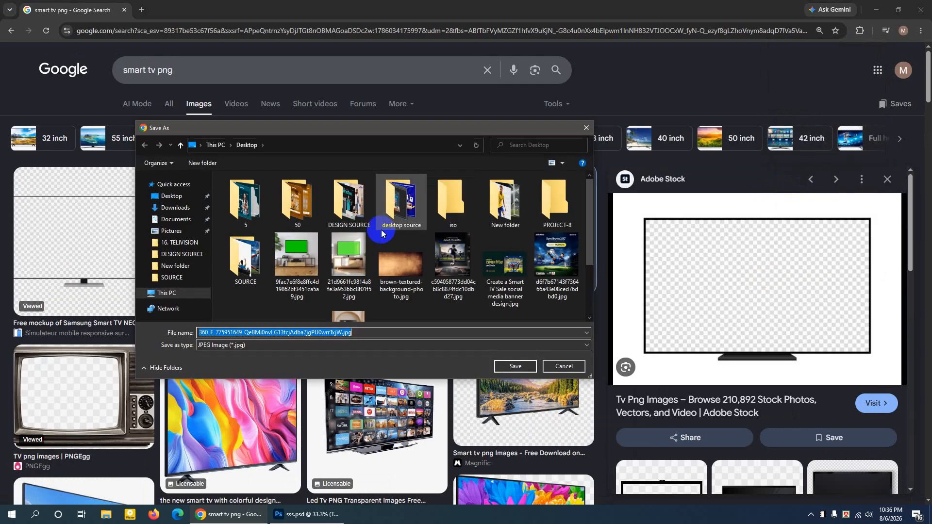
pyautogui.click(170, 196)
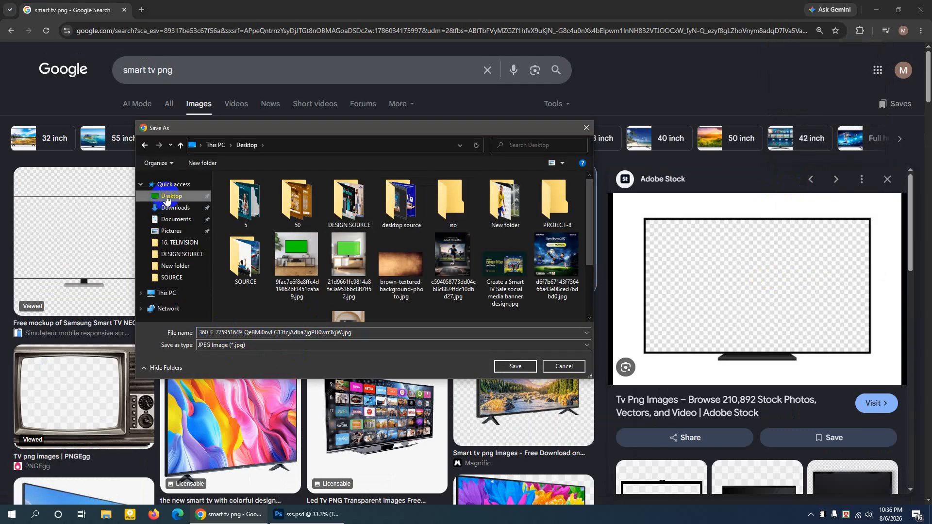
pyautogui.click(515, 367)
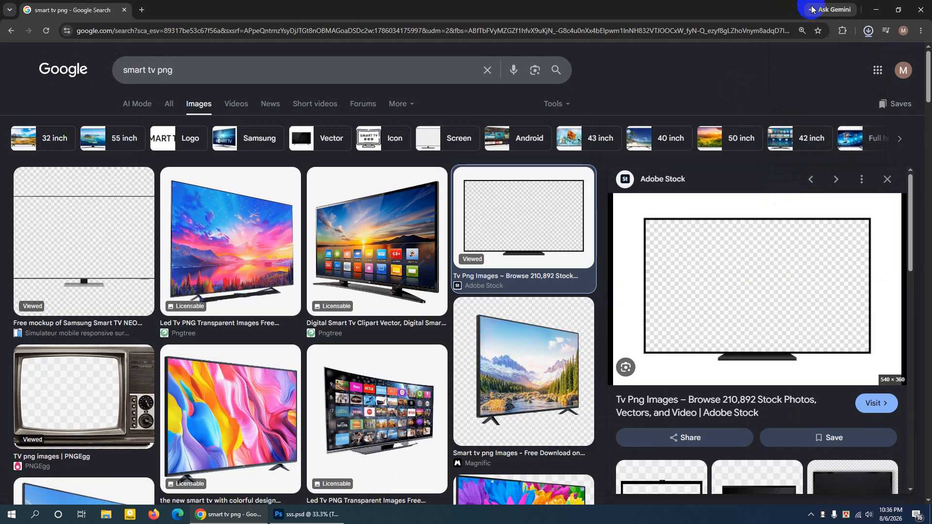
# - Open the saved TV JPEG from the Desktop in Photoshop and convert its locked Background to a regular layer
pyautogui.click(842, 57)
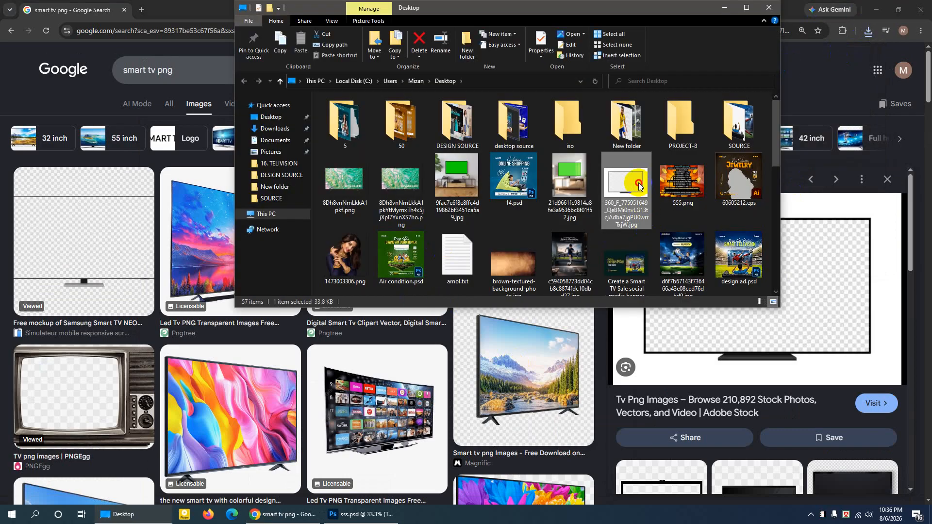
pyautogui.moveTo(639, 186); pyautogui.dragTo(297, 45)
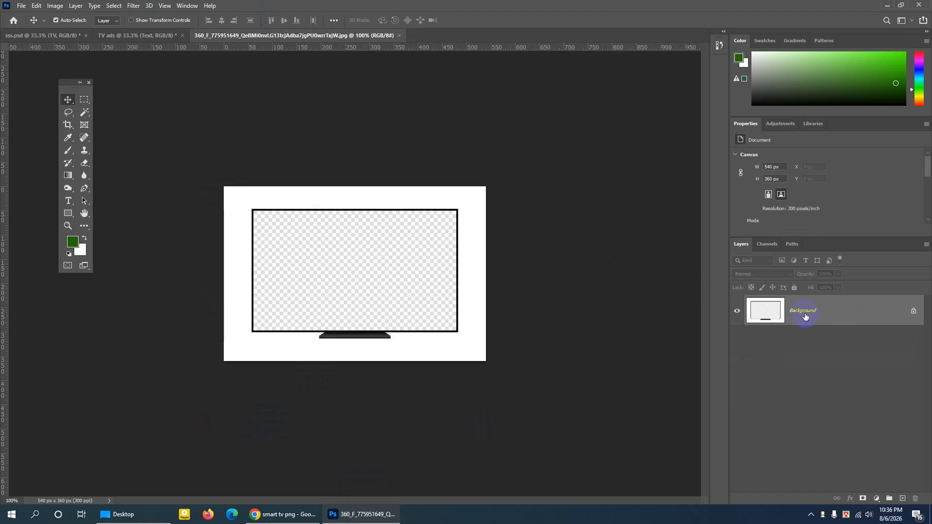
pyautogui.doubleClick(867, 313)
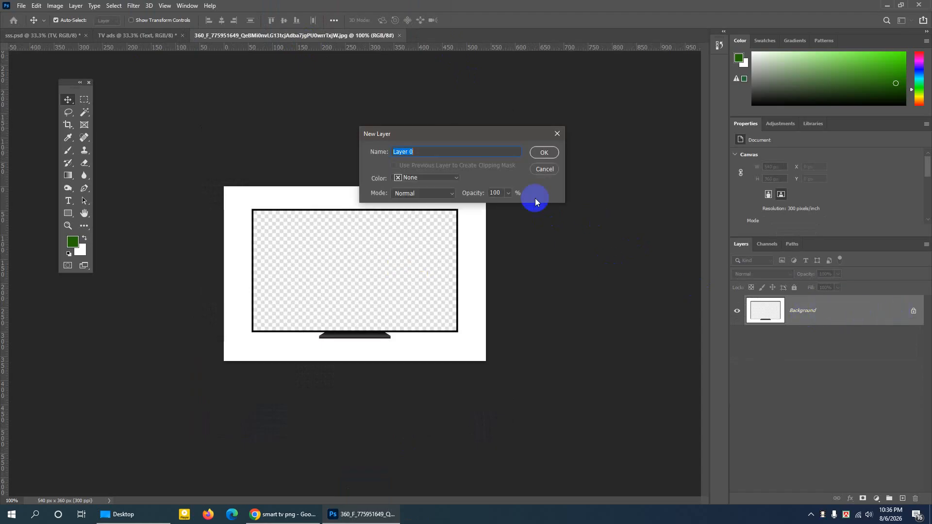
pyautogui.click(544, 154)
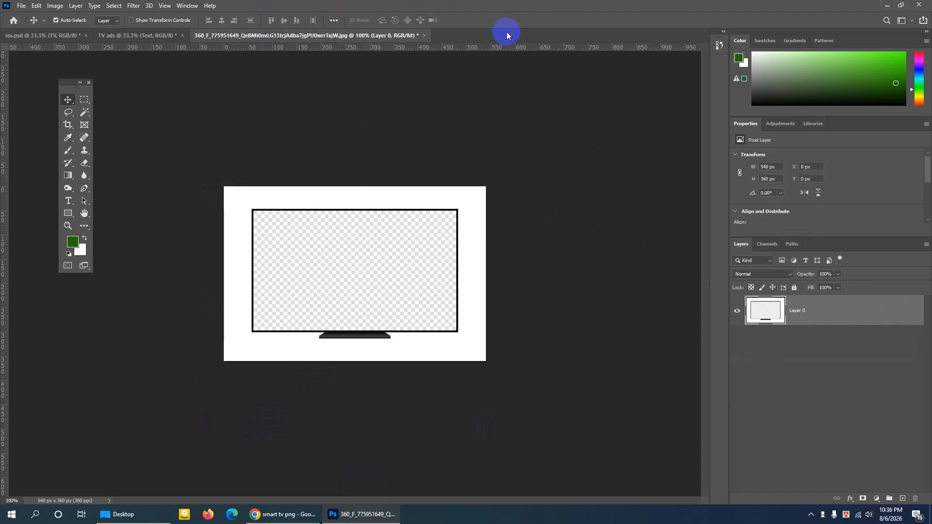
# - Select the white area around the TV with the Magic Wand Tool at tolerance 10 and delete it
pyautogui.hotkey('ctrl', '+')
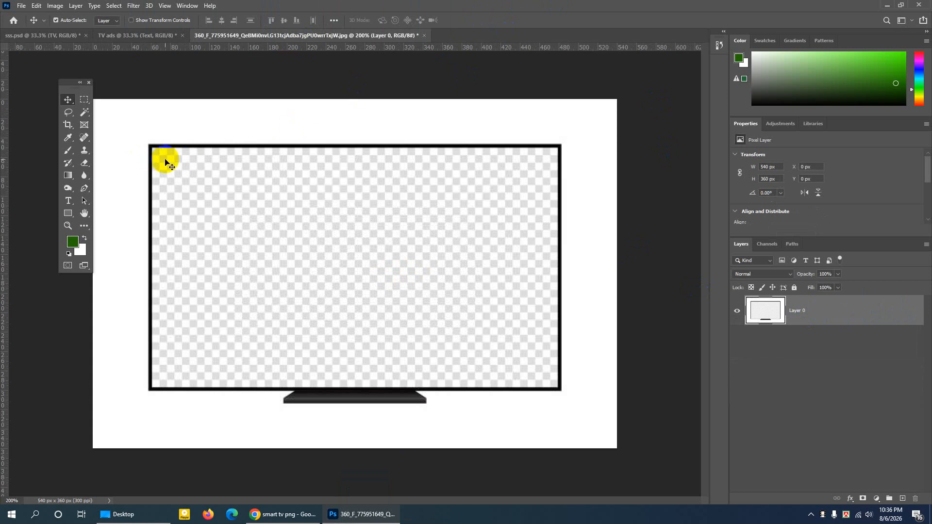
pyautogui.click(86, 114)
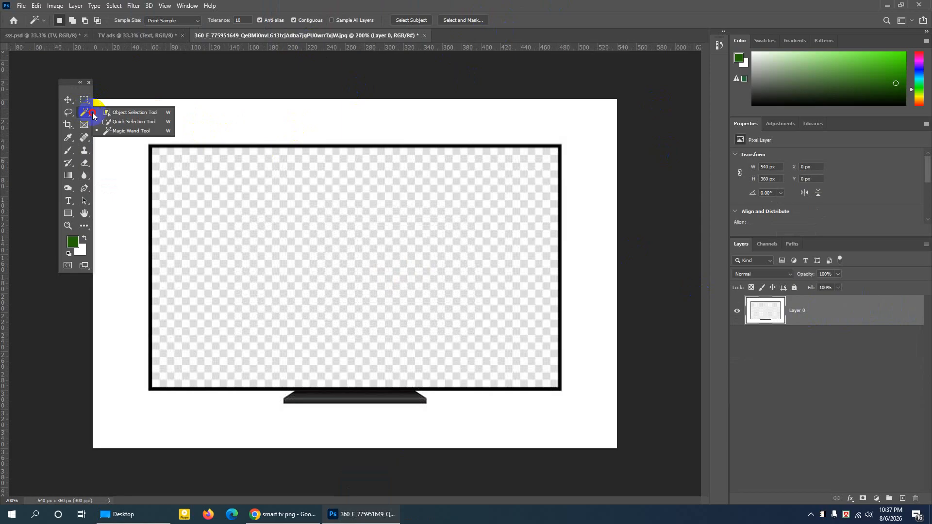
pyautogui.click(128, 130)
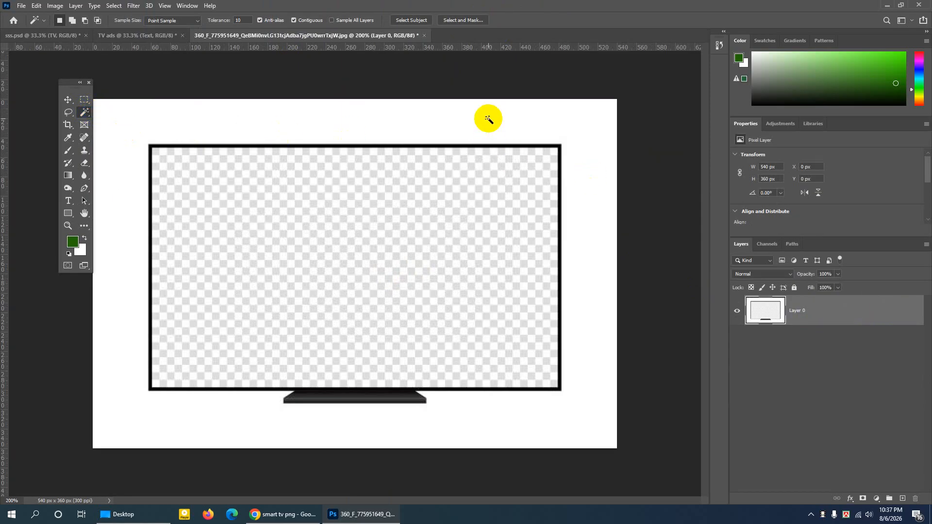
pyautogui.click(485, 118)
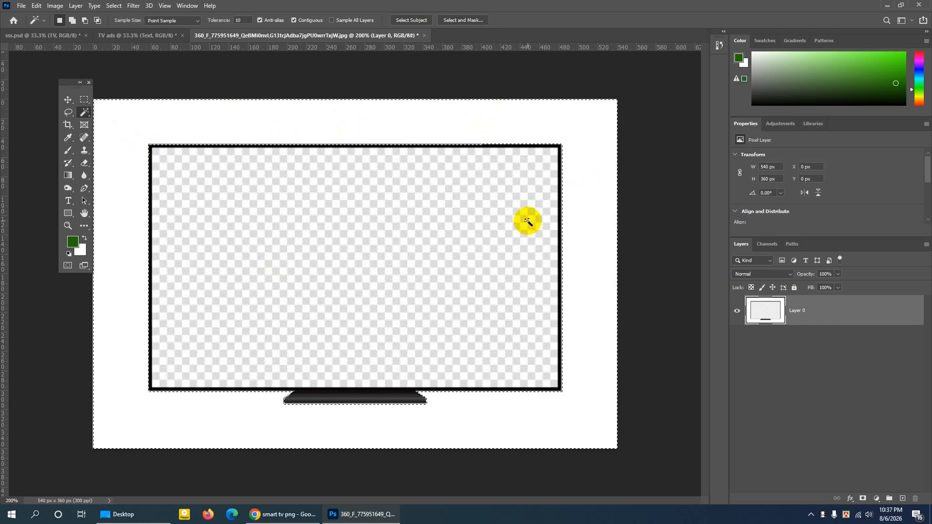
pyautogui.press('Delete')
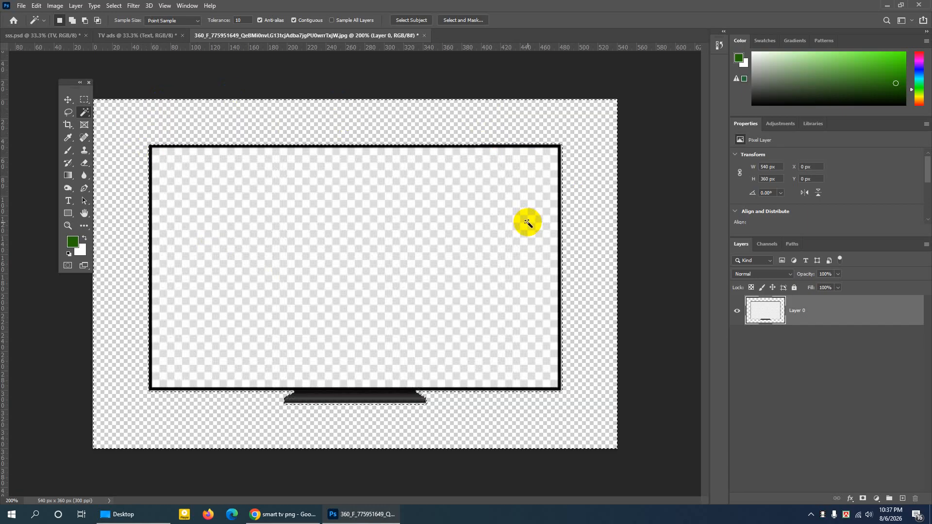
pyautogui.moveTo(66, 86); pyautogui.dragTo(59, 87)
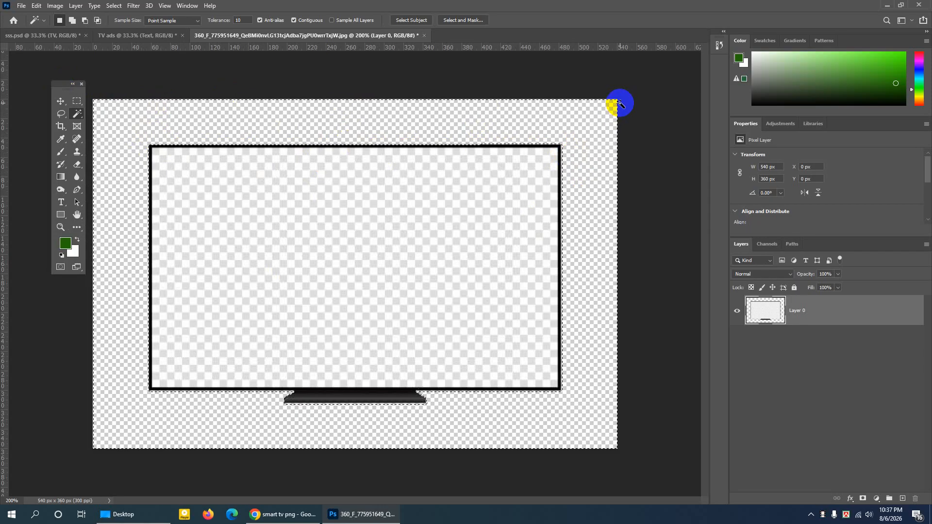
pyautogui.click(37, 5)
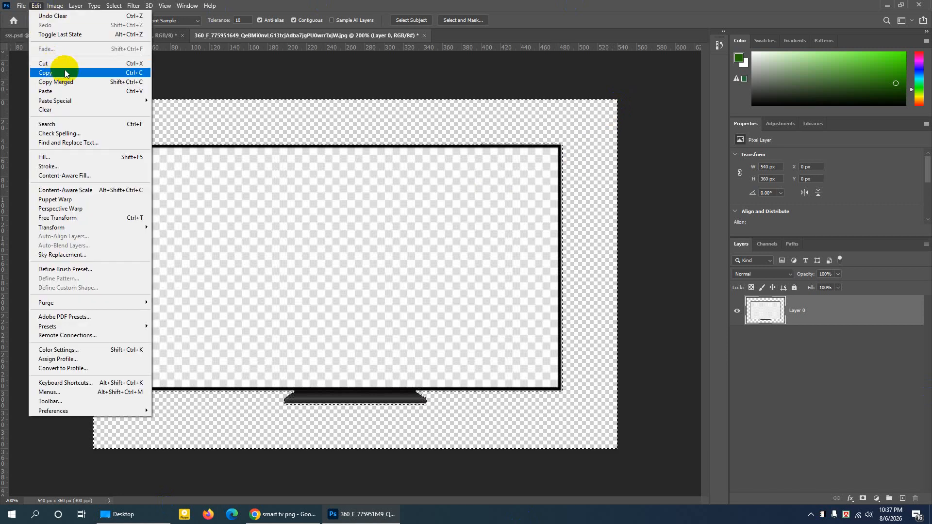
pyautogui.click(235, 8)
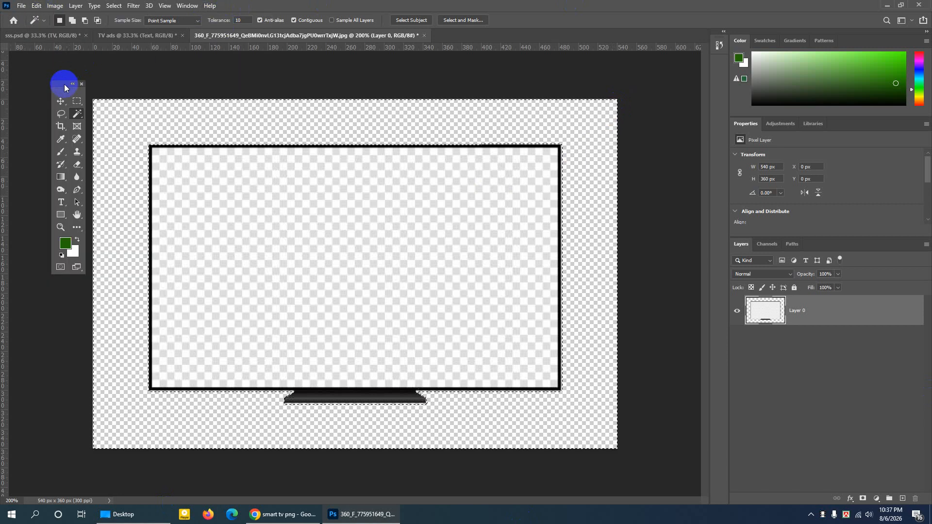
pyautogui.moveTo(65, 88); pyautogui.dragTo(60, 89)
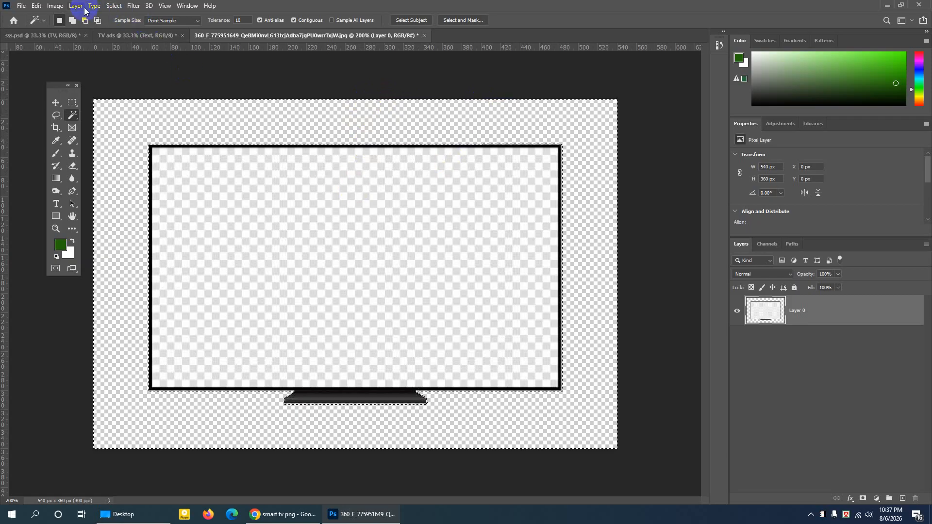
# - Invert the selection so it covers the TV, and copy the TV into the TV ads document
pyautogui.click(118, 7)
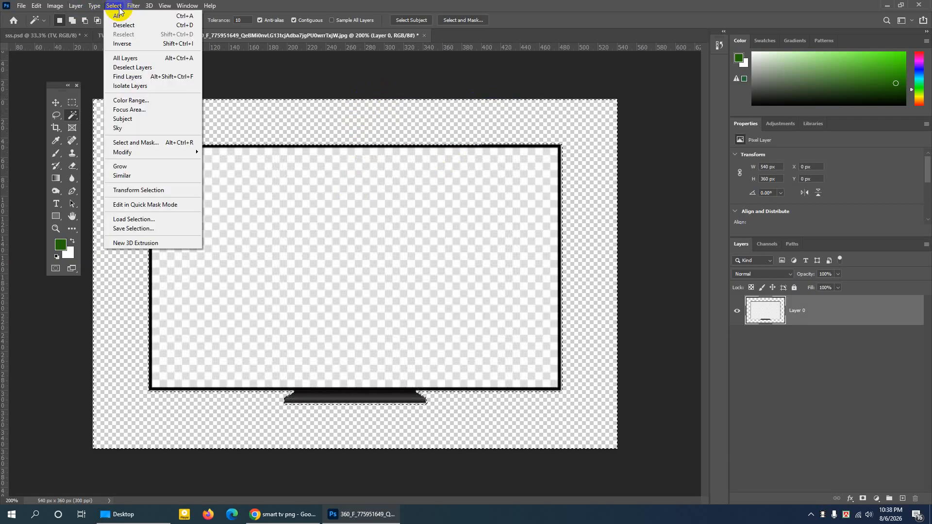
pyautogui.click(125, 44)
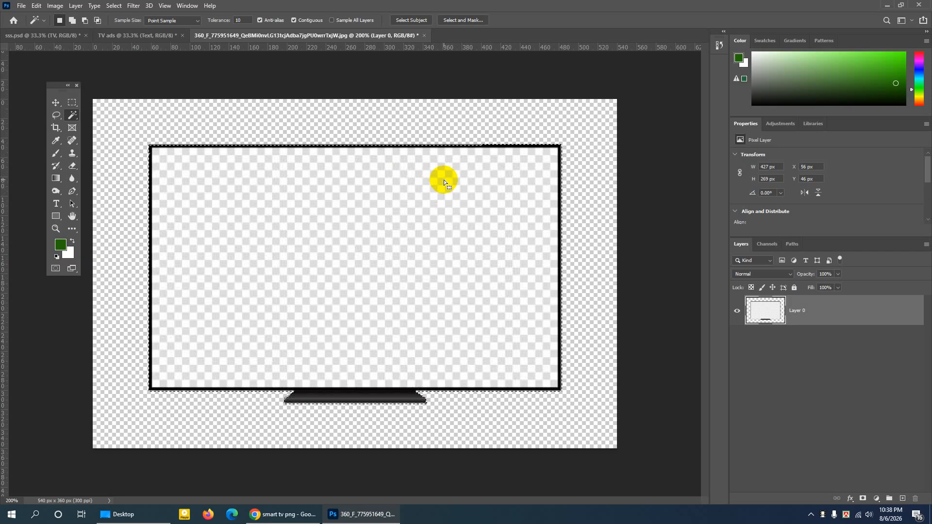
pyautogui.click(37, 6)
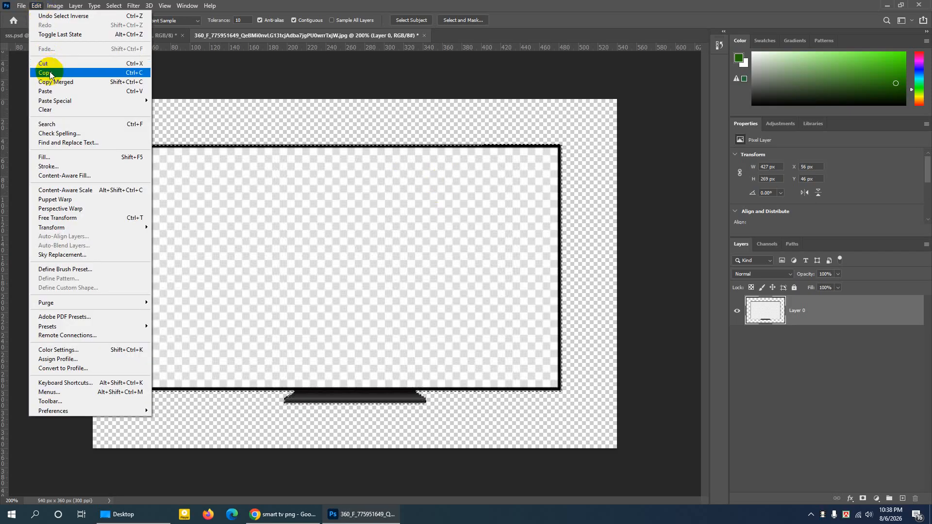
pyautogui.click(50, 75)
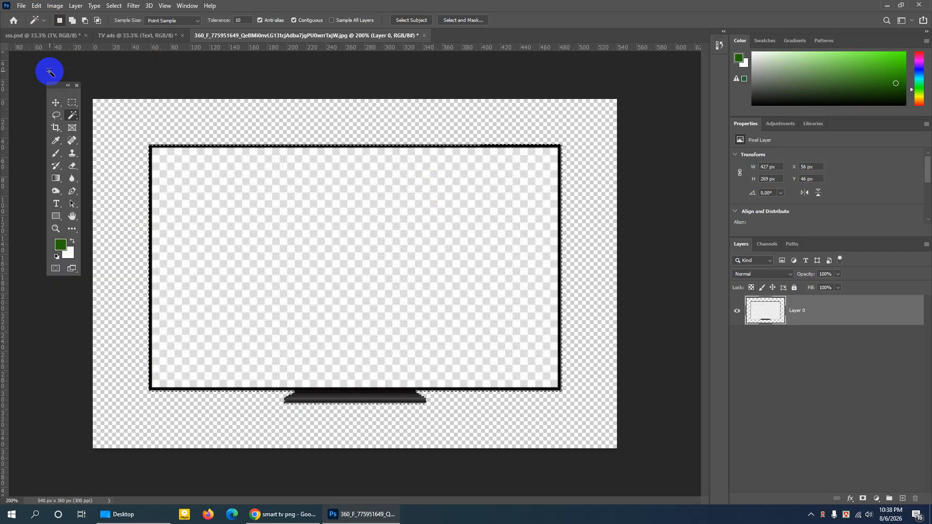
pyautogui.click(116, 35)
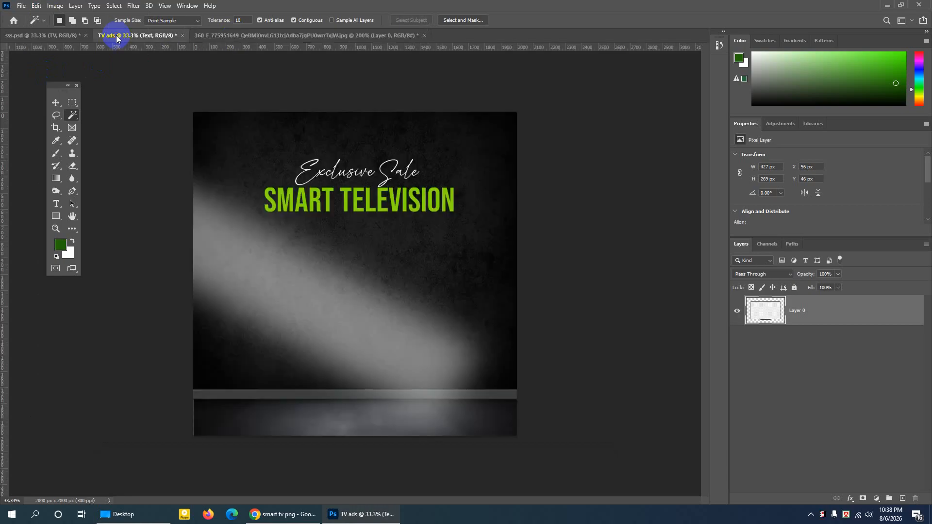
pyautogui.click(38, 5)
pyautogui.click(49, 89)
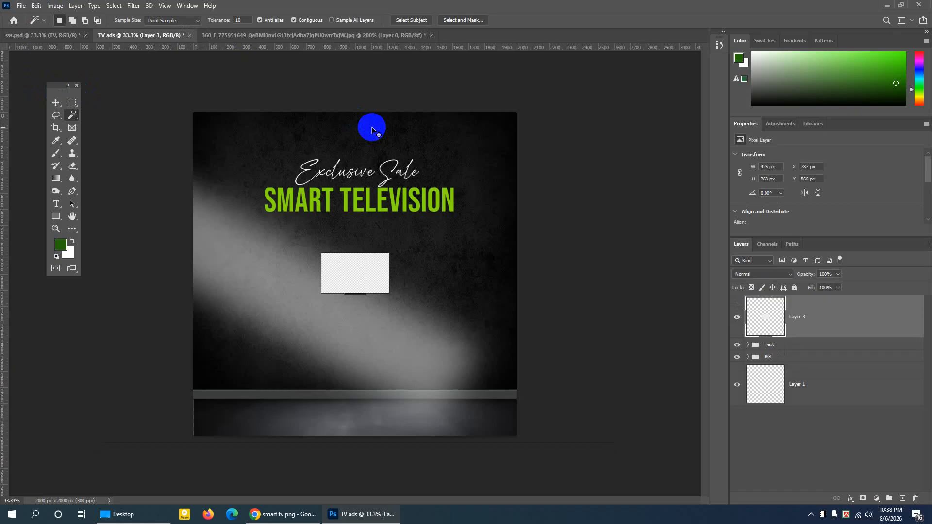
# - Scale the pasted TV to about 1067 by 671 px and place it beneath the SMART TELEVISION heading at about X 488, Y 707 px
pyautogui.hotkey('ctrl', 't')
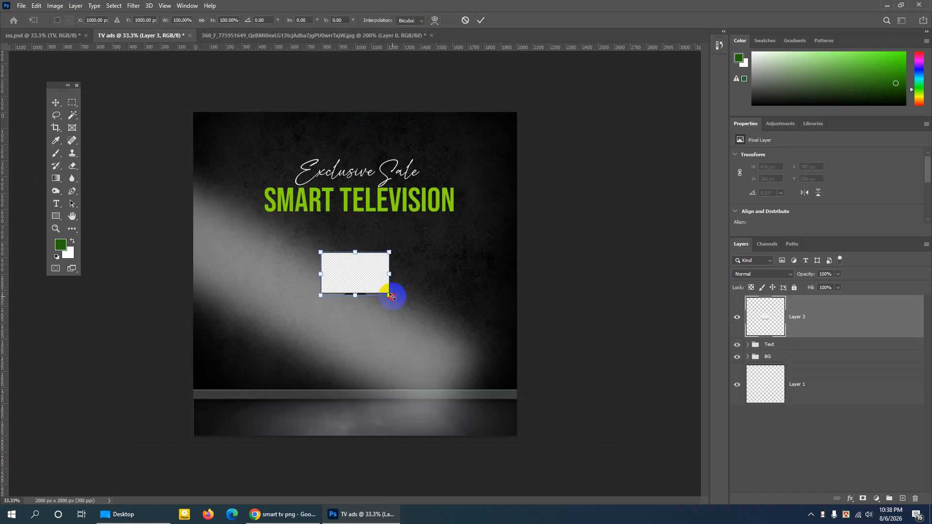
pyautogui.moveTo(393, 296); pyautogui.dragTo(437, 320)
pyautogui.moveTo(398, 273); pyautogui.dragTo(396, 283)
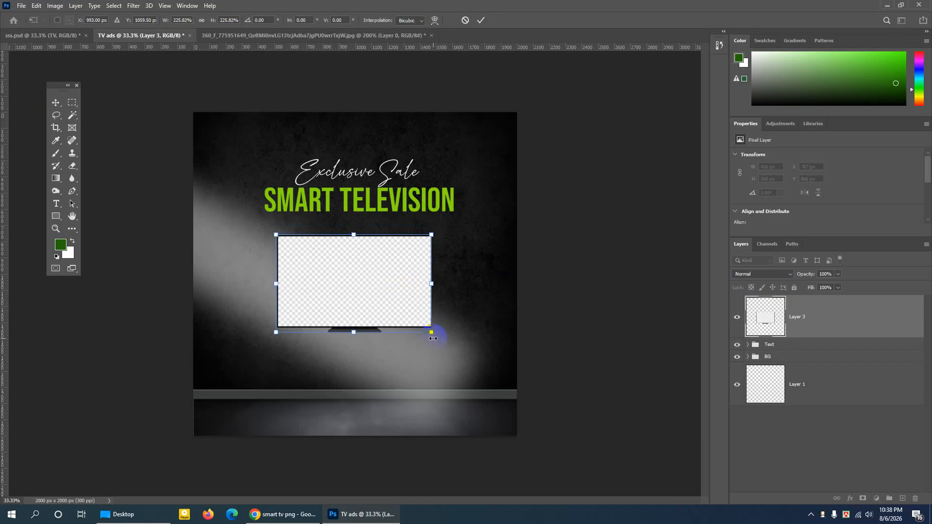
pyautogui.moveTo(431, 334); pyautogui.dragTo(423, 302)
pyautogui.click(481, 20)
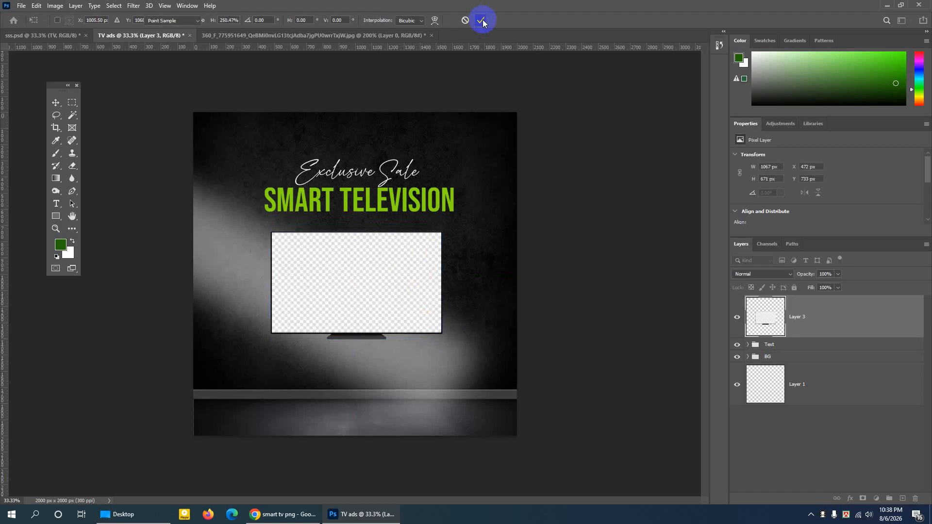
pyautogui.hotkey('ctrl', '+')
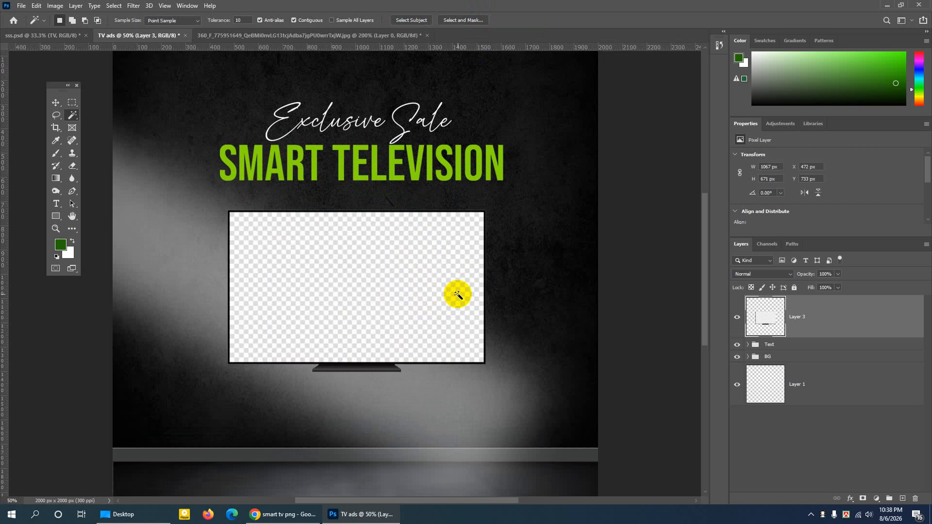
pyautogui.click(55, 102)
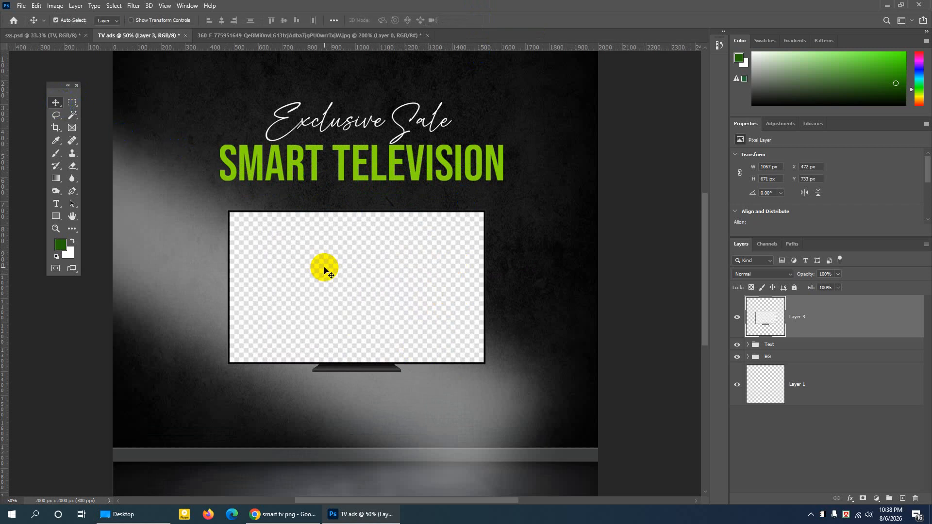
pyautogui.moveTo(325, 266); pyautogui.dragTo(328, 261)
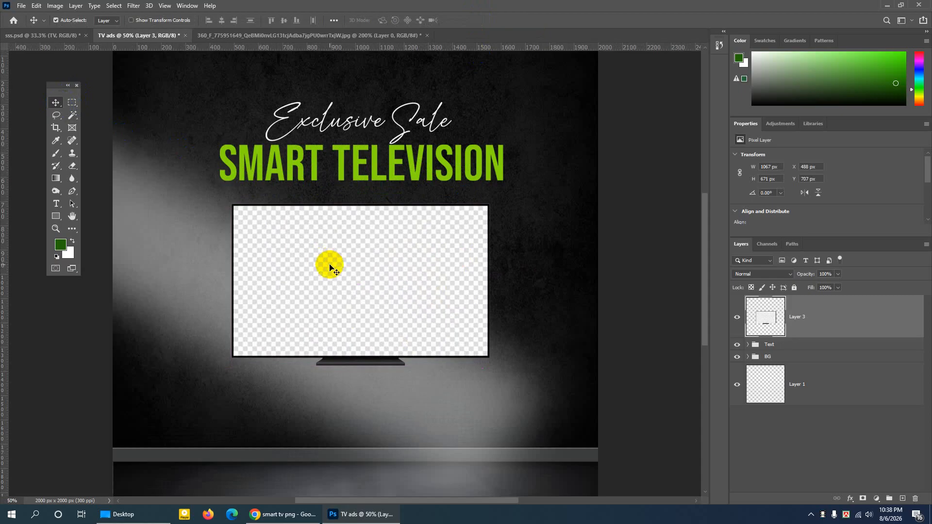
# - Convert the TV layer to a smart object and rasterize it back into a pixel layer
pyautogui.click(737, 320)
pyautogui.click(738, 319)
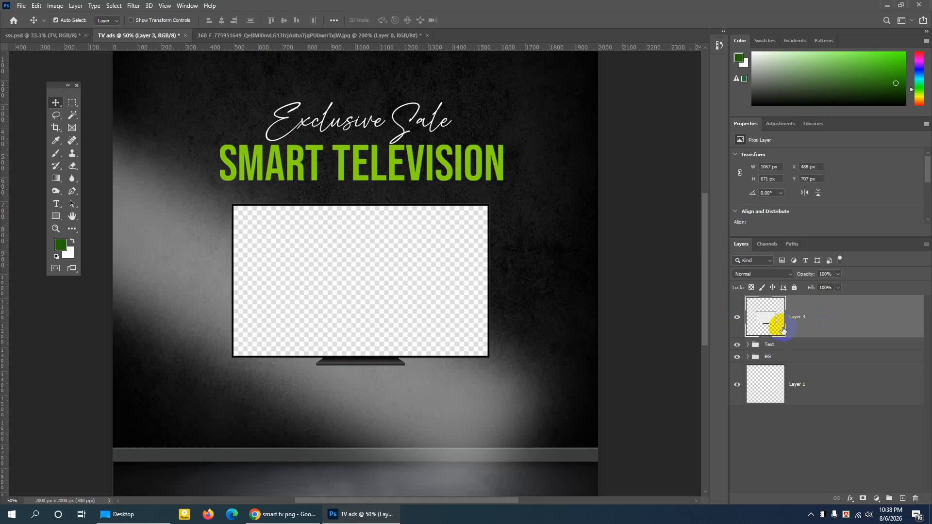
pyautogui.click(749, 345)
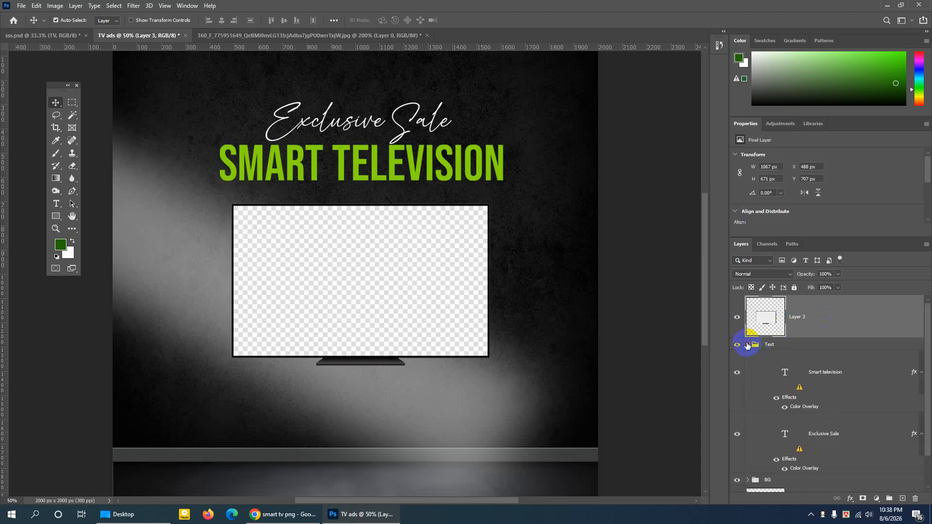
pyautogui.click(748, 344)
pyautogui.rightClick(824, 317)
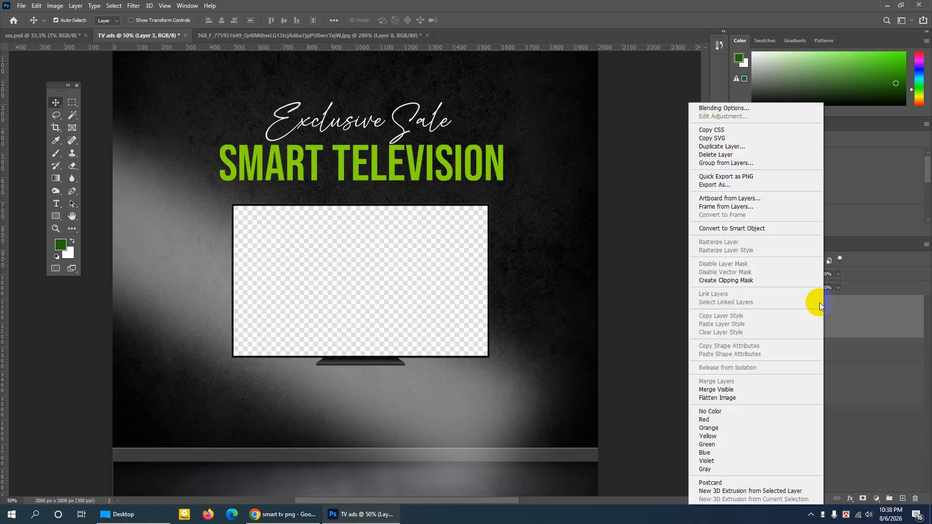
pyautogui.click(725, 229)
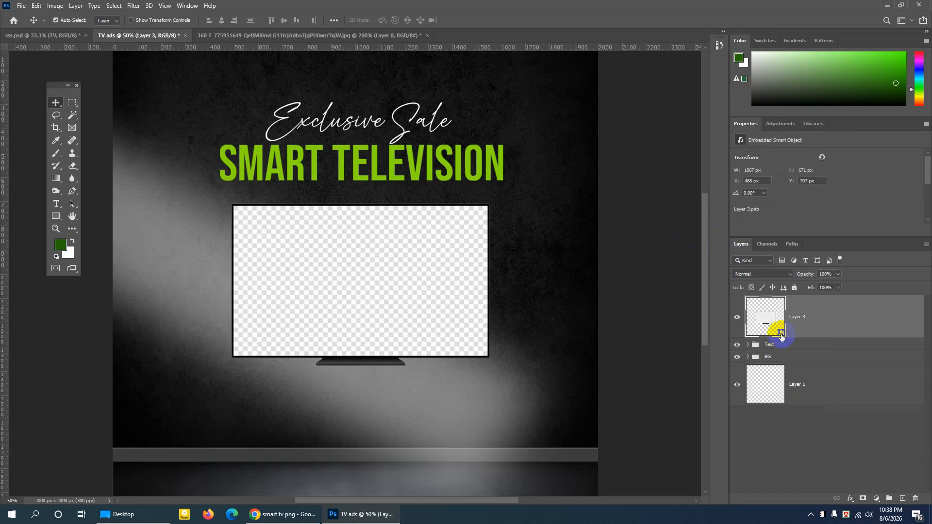
pyautogui.click(738, 320)
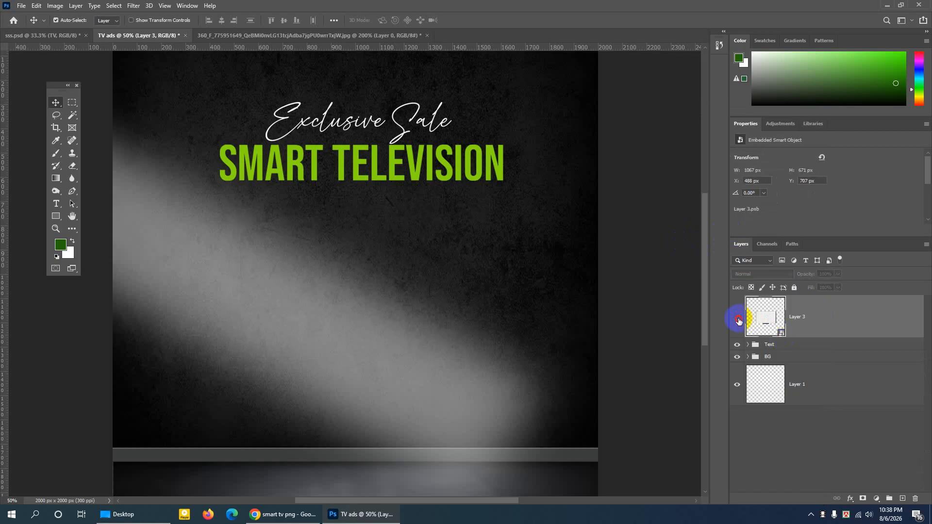
pyautogui.click(738, 319)
pyautogui.rightClick(840, 319)
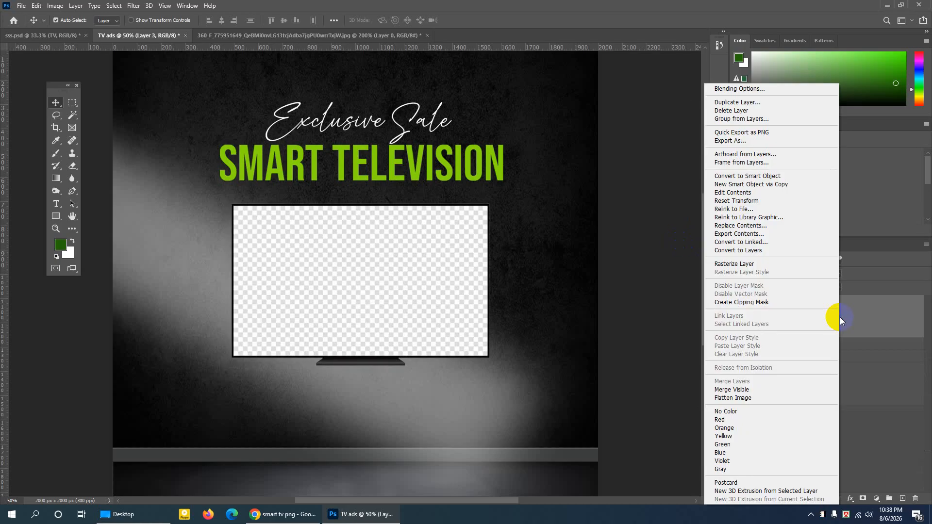
pyautogui.rightClick(855, 311)
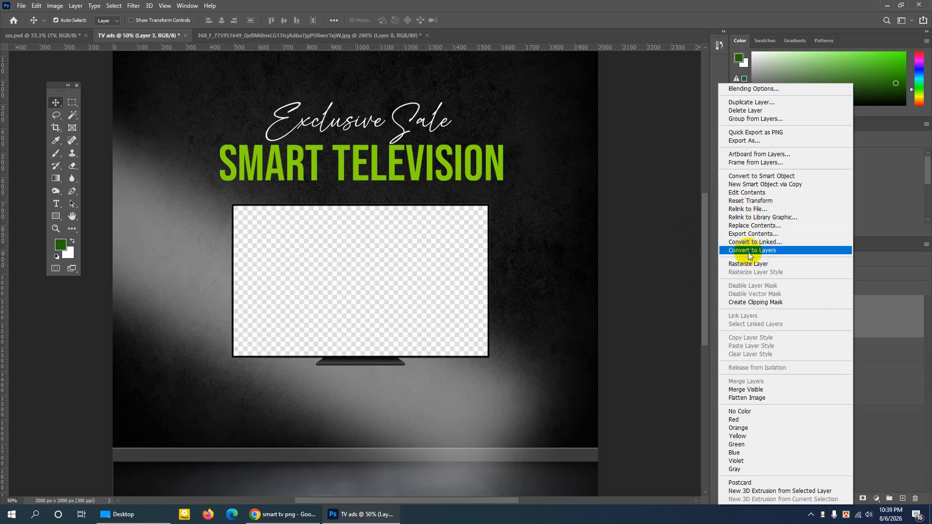
pyautogui.click(748, 264)
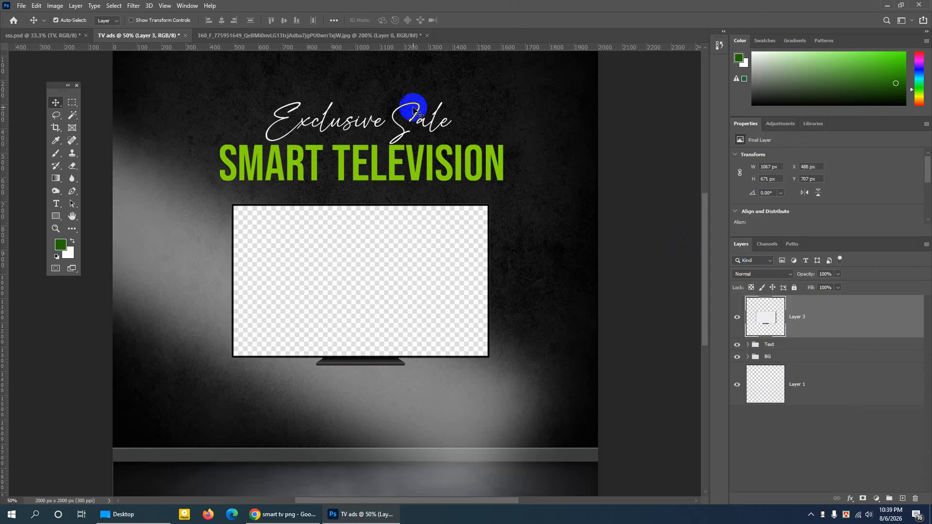
# - Select the TV stand below the frame with the Rectangular Marquee Tool, delete it and deselect
pyautogui.click(71, 106)
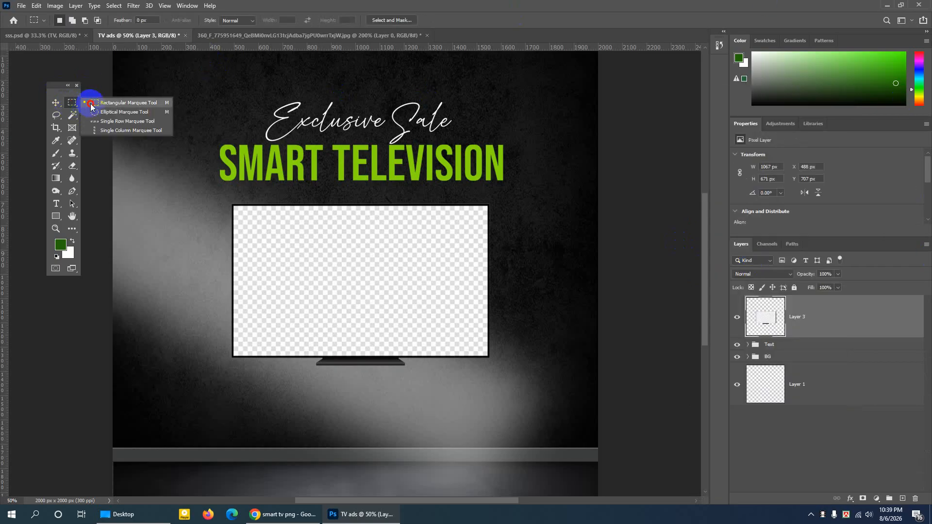
pyautogui.click(101, 106)
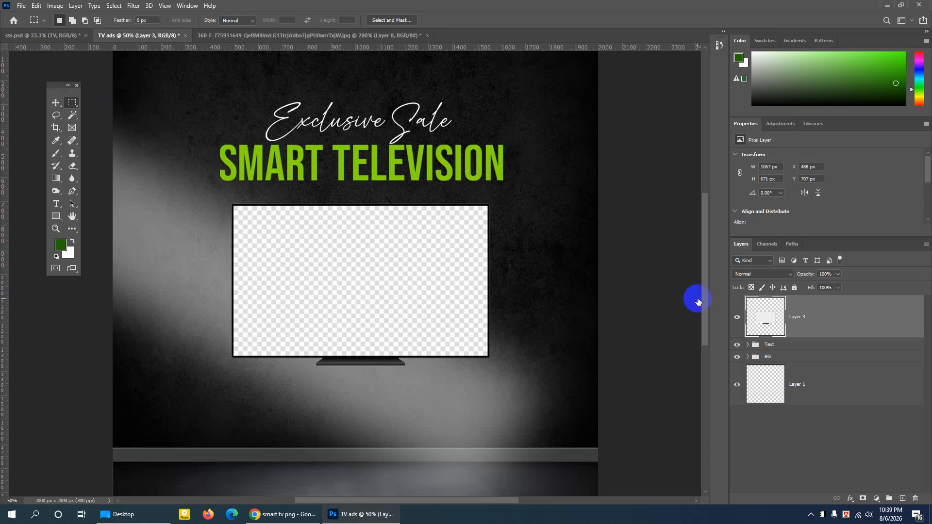
pyautogui.click(737, 319)
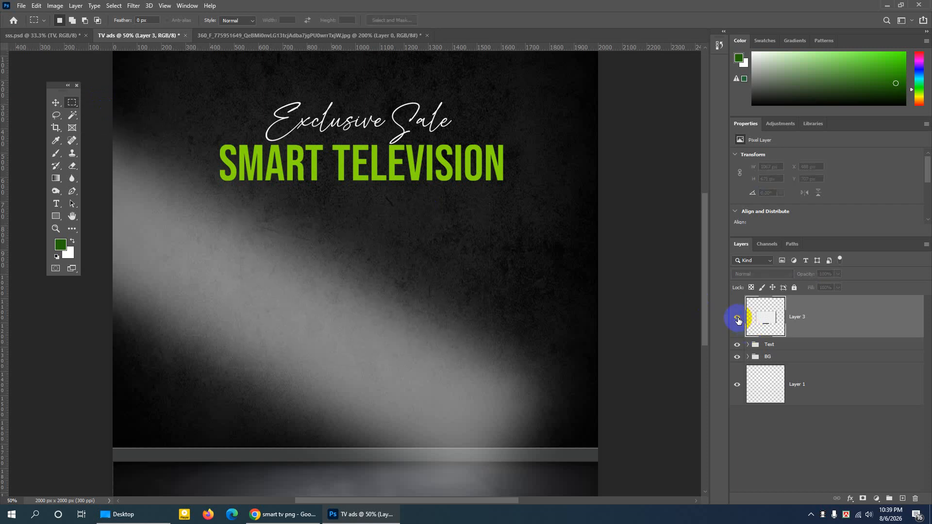
pyautogui.click(737, 319)
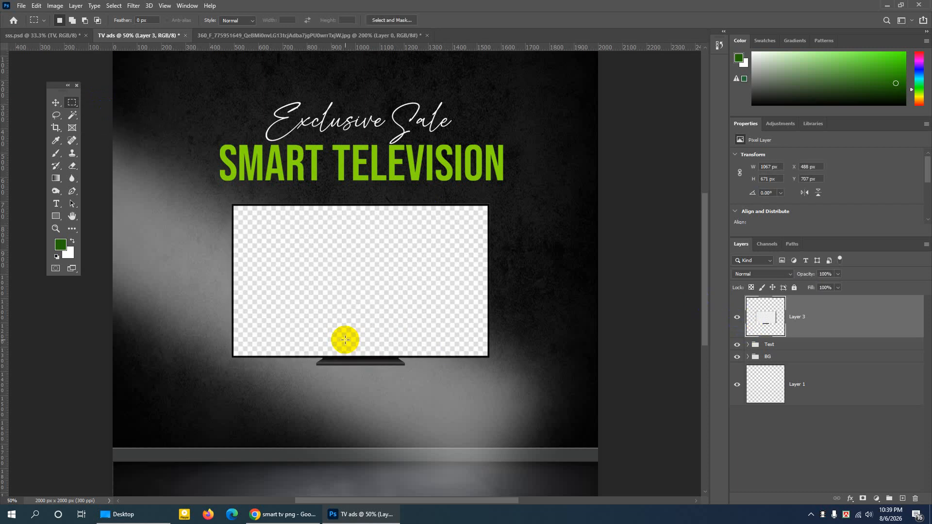
pyautogui.hotkey('ctrl', '+')
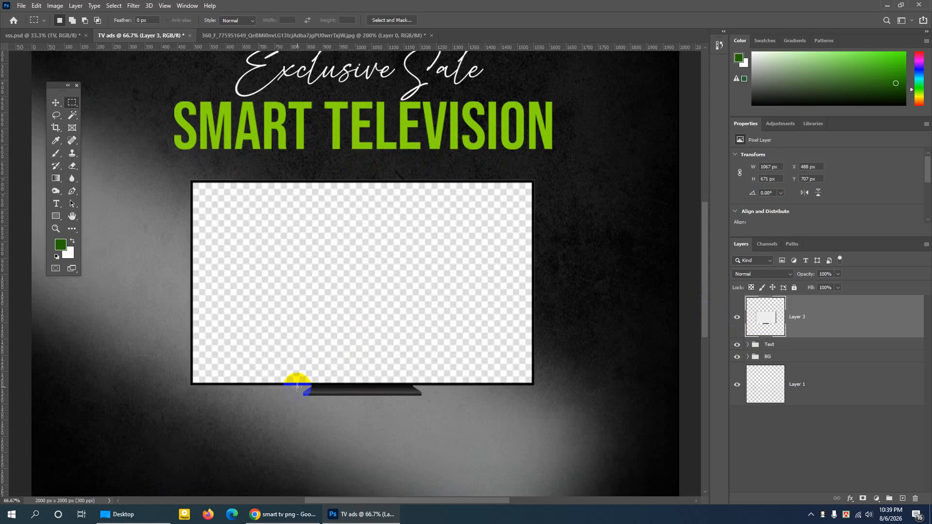
pyautogui.hotkey('ctrl', '+')
pyautogui.scroll(-2, 305, 388)
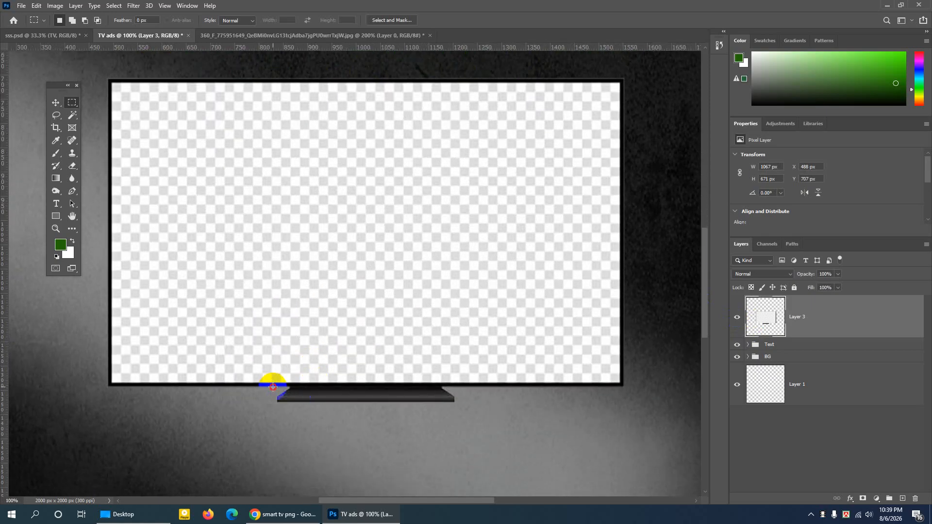
pyautogui.moveTo(273, 387); pyautogui.dragTo(470, 449)
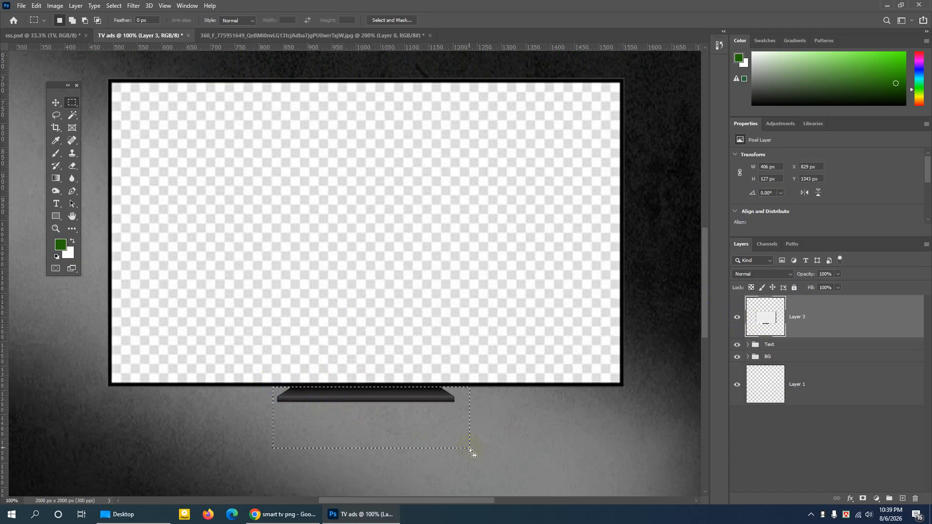
pyautogui.press('Down')
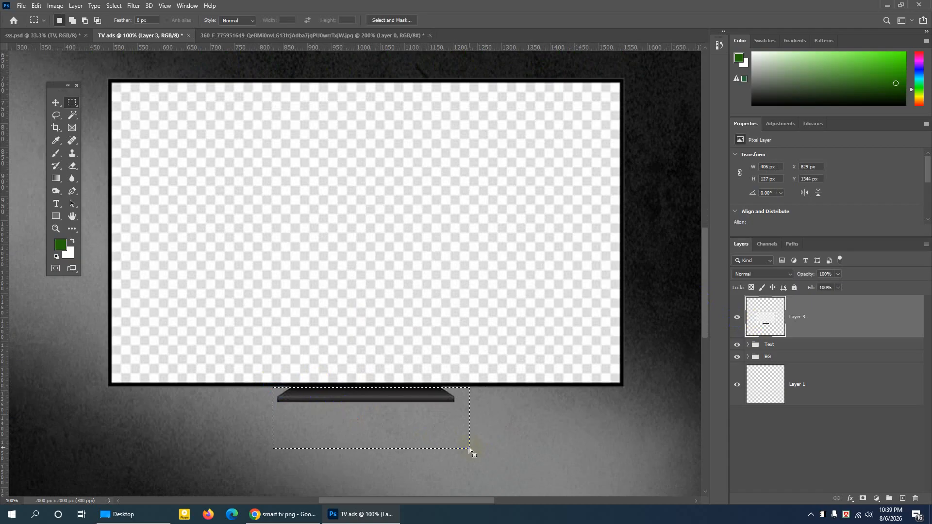
pyautogui.press('Delete')
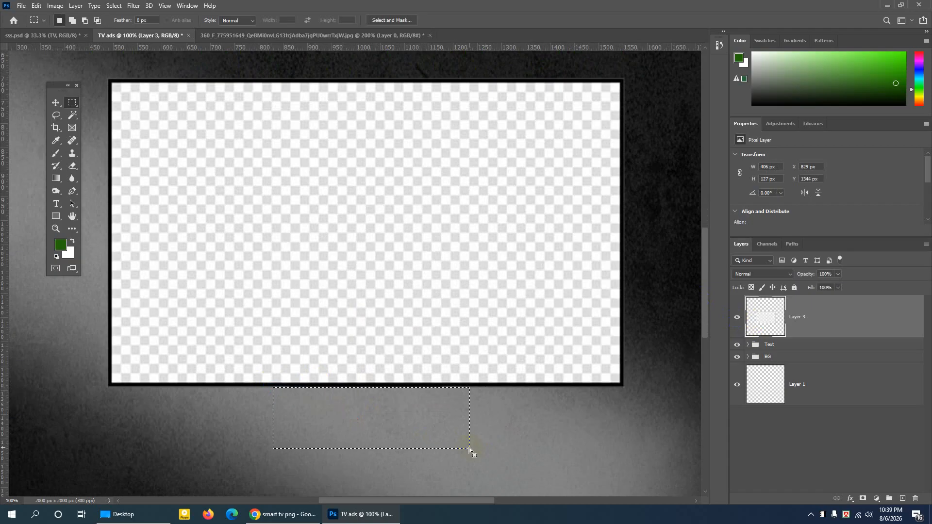
pyautogui.hotkey('ctrl', 'd')
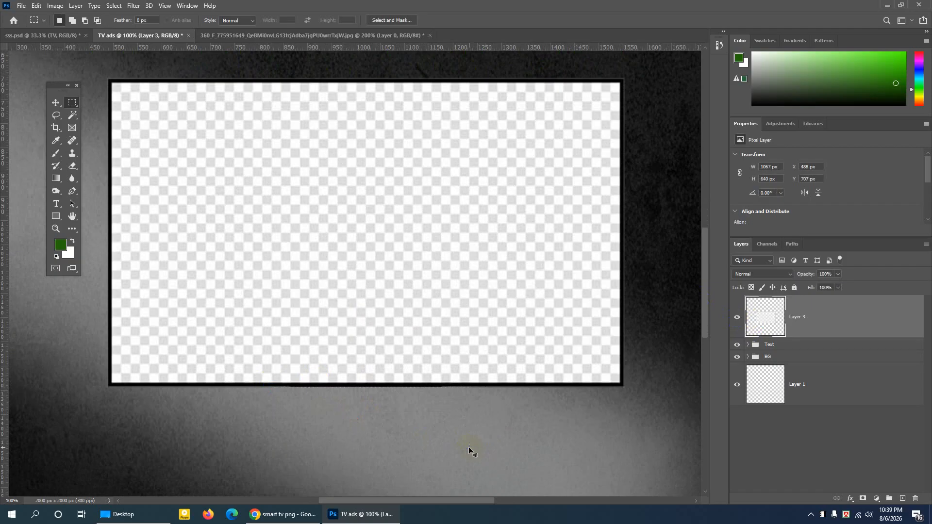
pyautogui.hotkey('ctrl', '-')
pyautogui.hotkey('ctrl', '-')
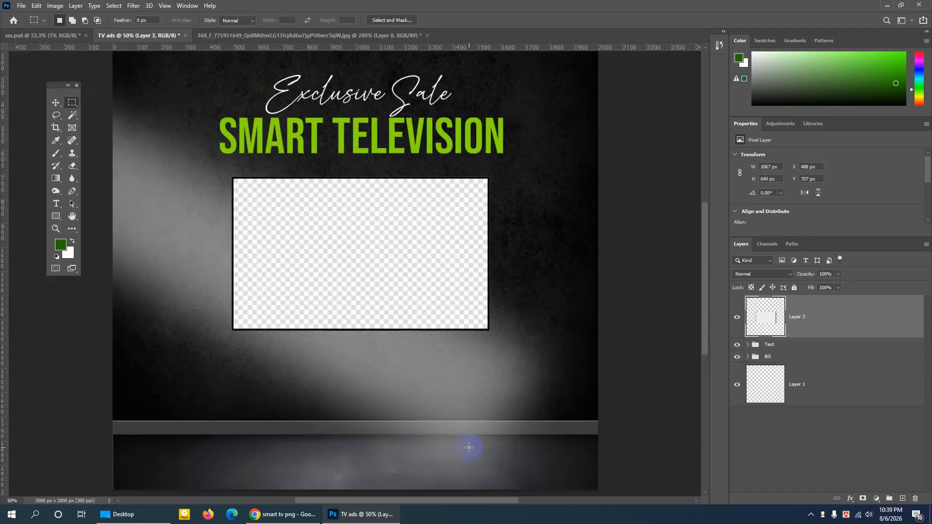
# - Switch to Chrome and replace the "smart tv png" query with an image search for "student png"
pyautogui.hotkey('ctrl', '-')
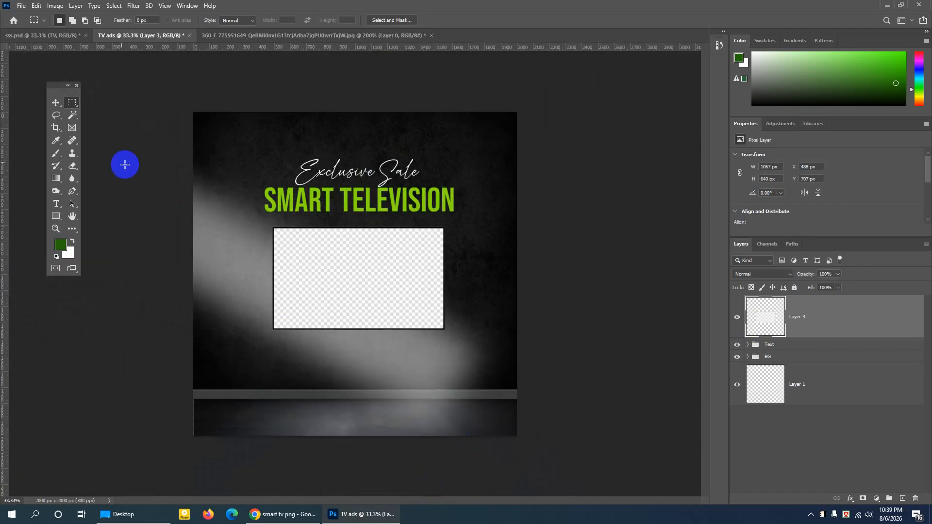
pyautogui.click(62, 101)
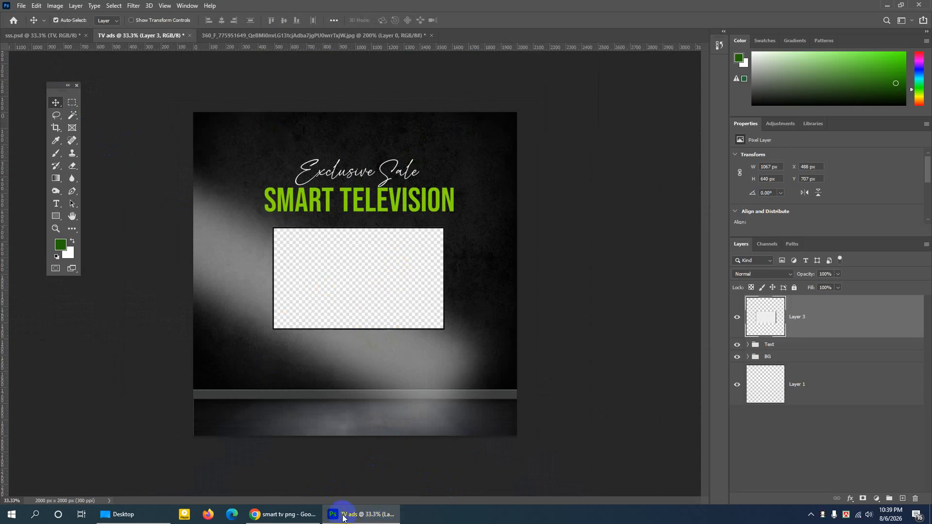
pyautogui.click(306, 514)
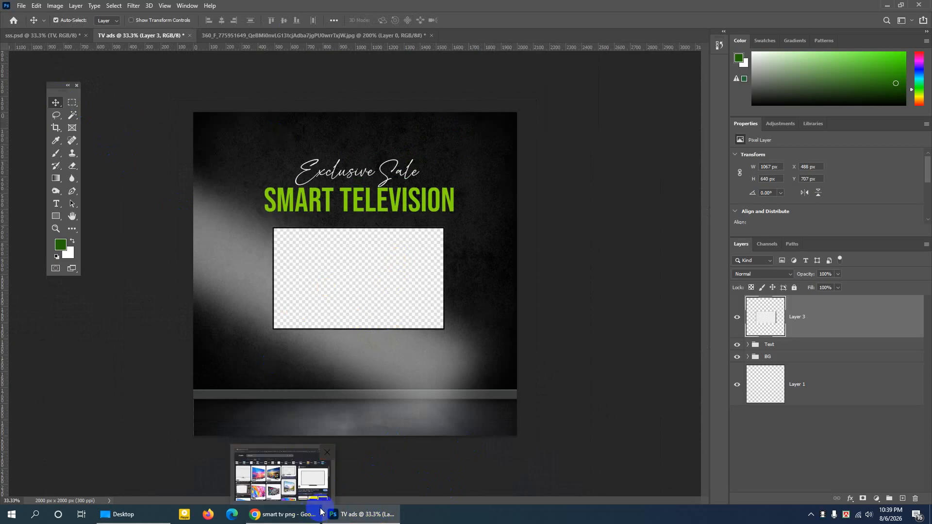
pyautogui.moveTo(361, 519)
pyautogui.click(303, 511)
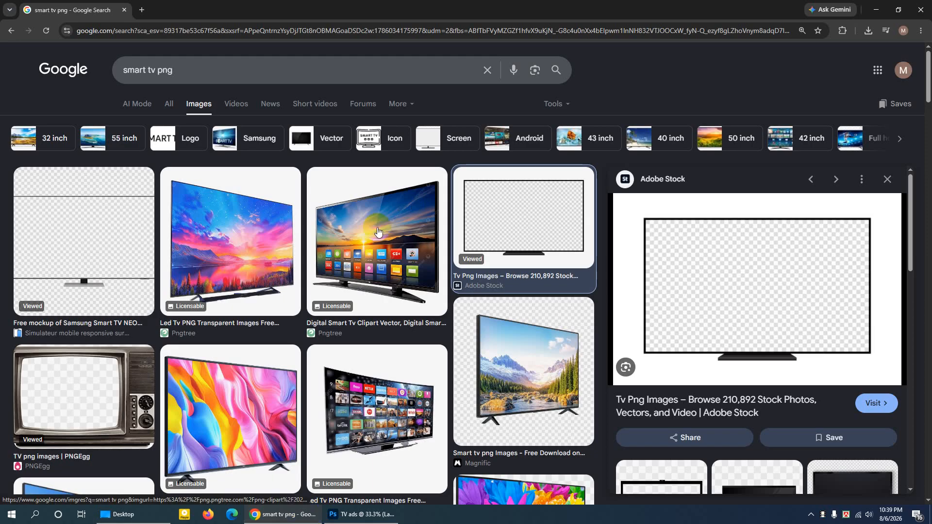
pyautogui.moveTo(184, 70); pyautogui.dragTo(126, 61)
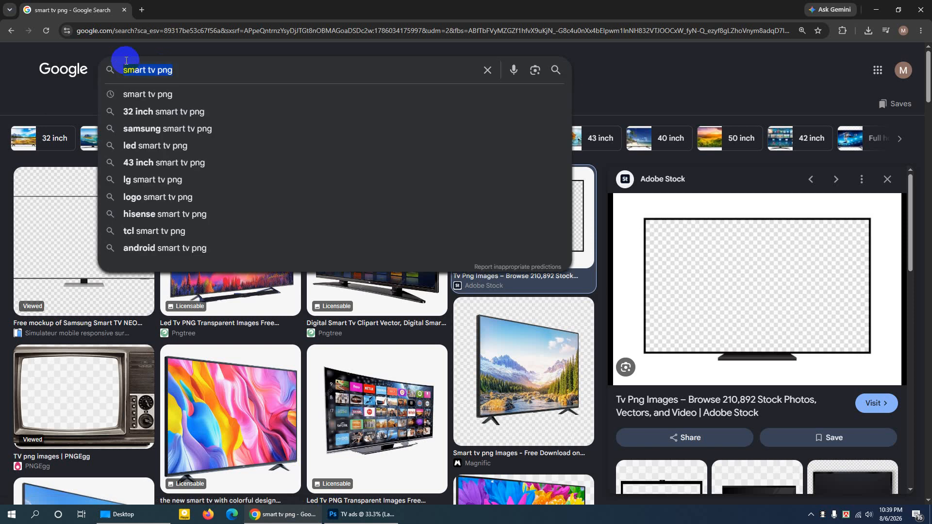
pyautogui.write('stu')
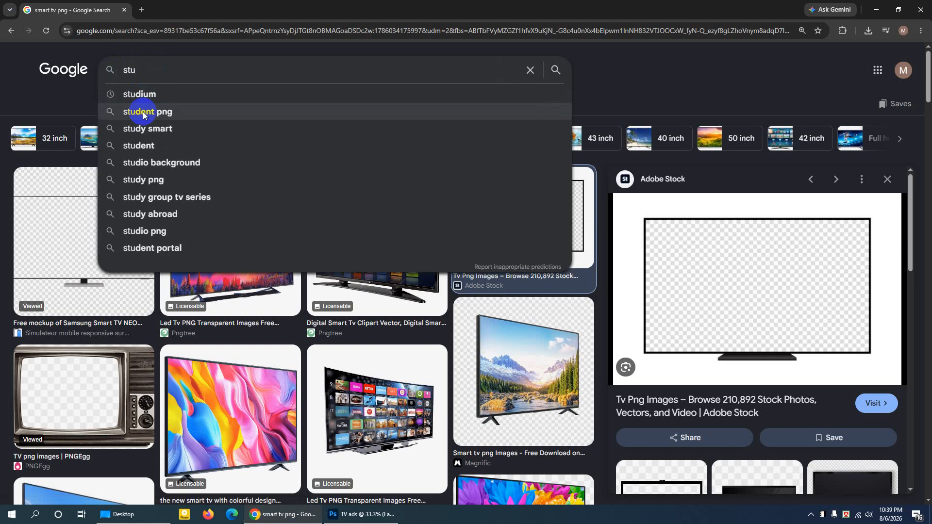
pyautogui.click(228, 113)
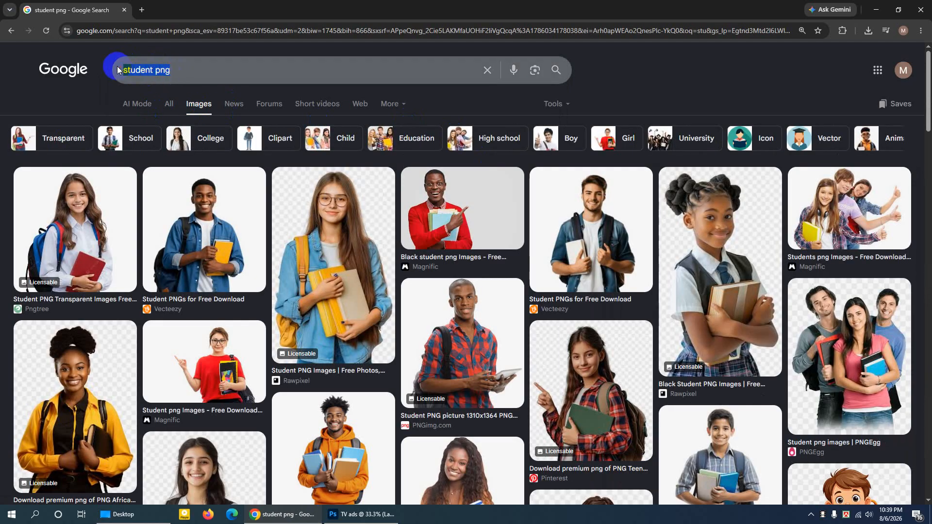
# - Search Google Images for "studium" and look through the results for a stadium picture
pyautogui.write('s')
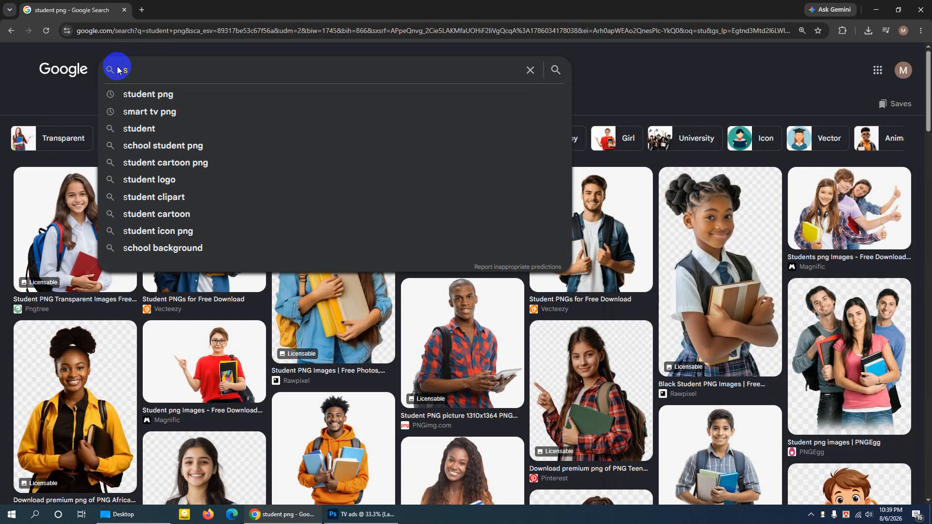
pyautogui.write('t')
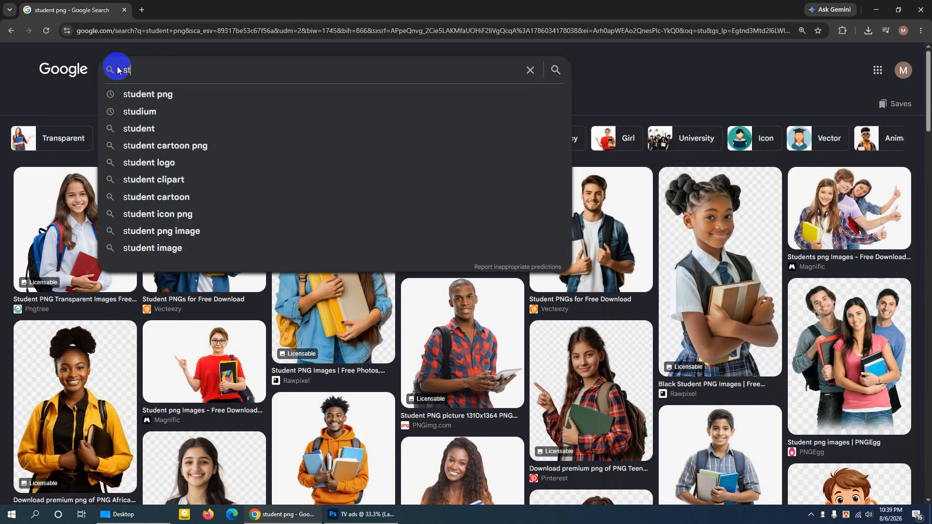
pyautogui.write('ud')
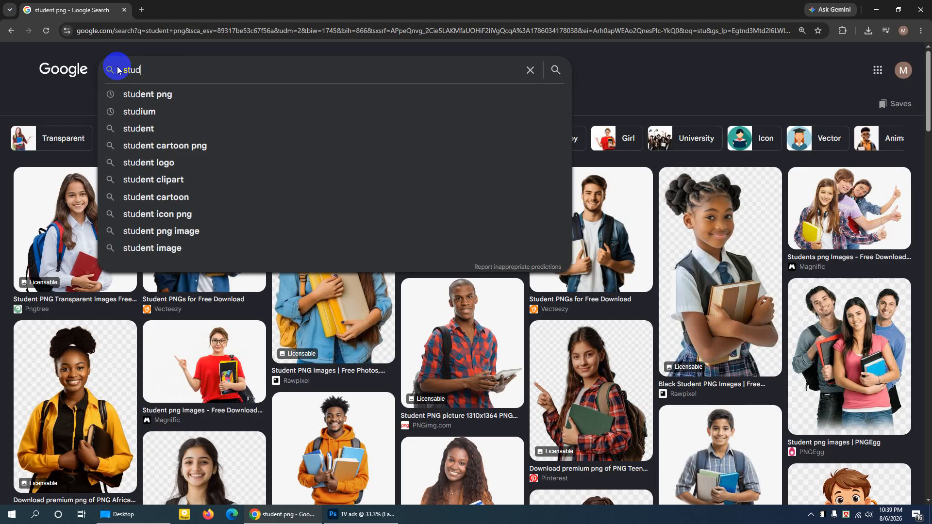
pyautogui.write('ium')
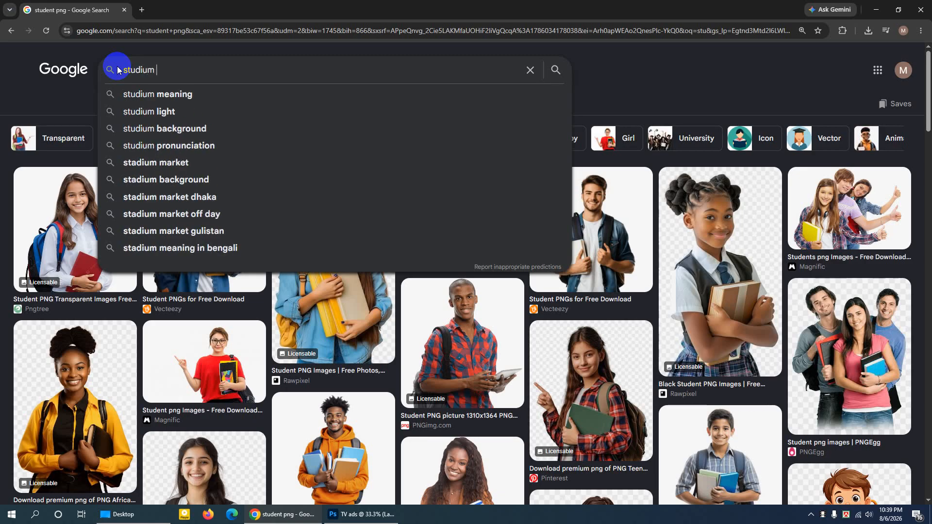
pyautogui.press('Return')
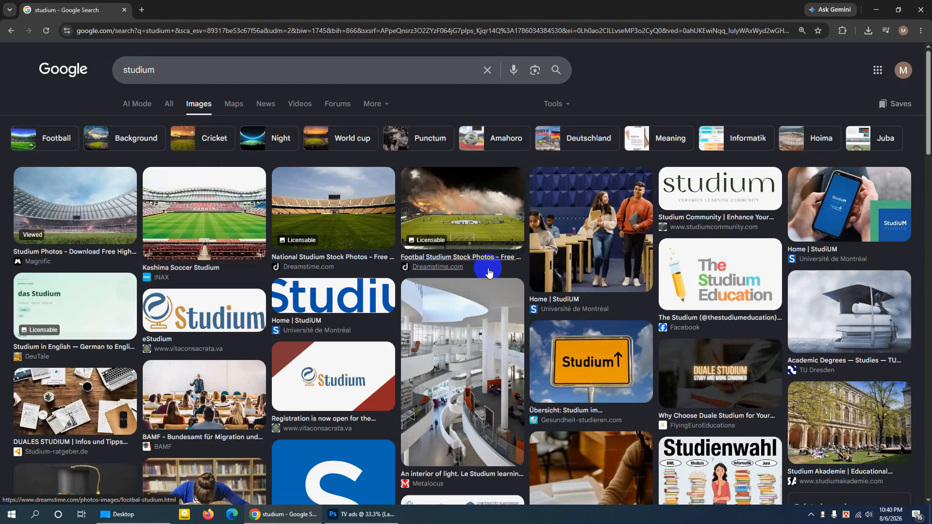
pyautogui.scroll(-1, 489, 273)
pyautogui.scroll(1, 489, 273)
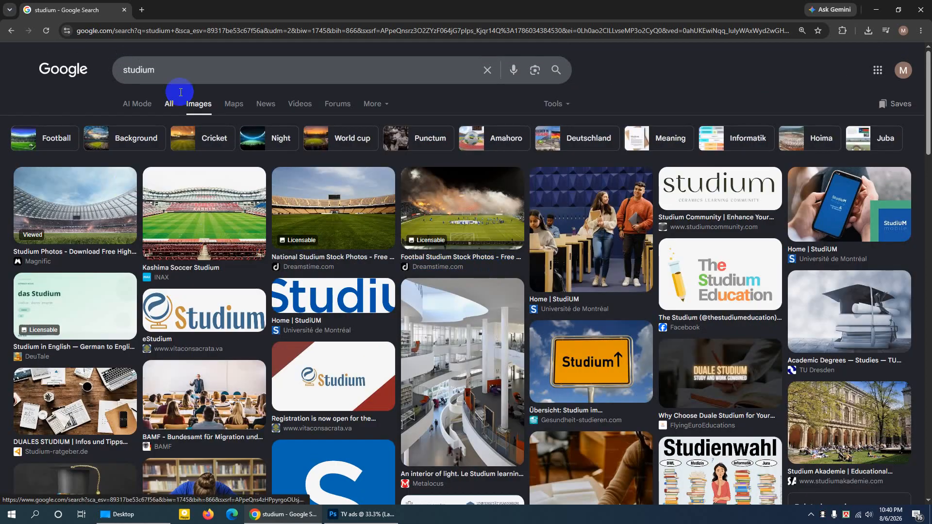
# - Open the Pinterest website in a new browser tab through a Google search for "pinterest"
pyautogui.click(142, 10)
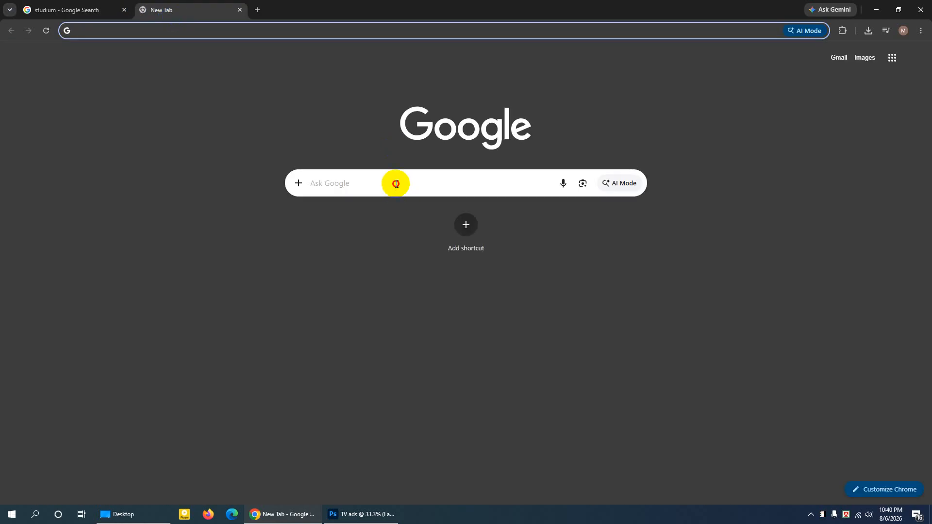
pyautogui.click(394, 182)
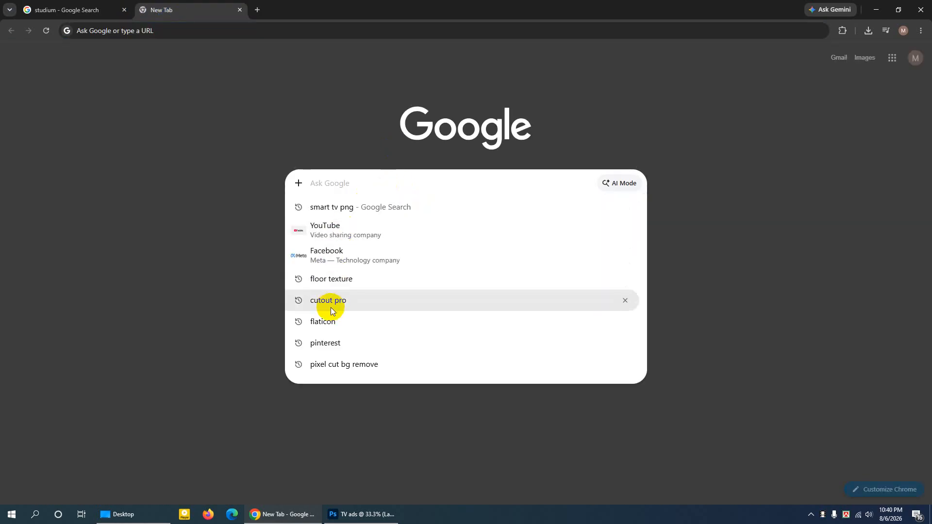
pyautogui.click(335, 348)
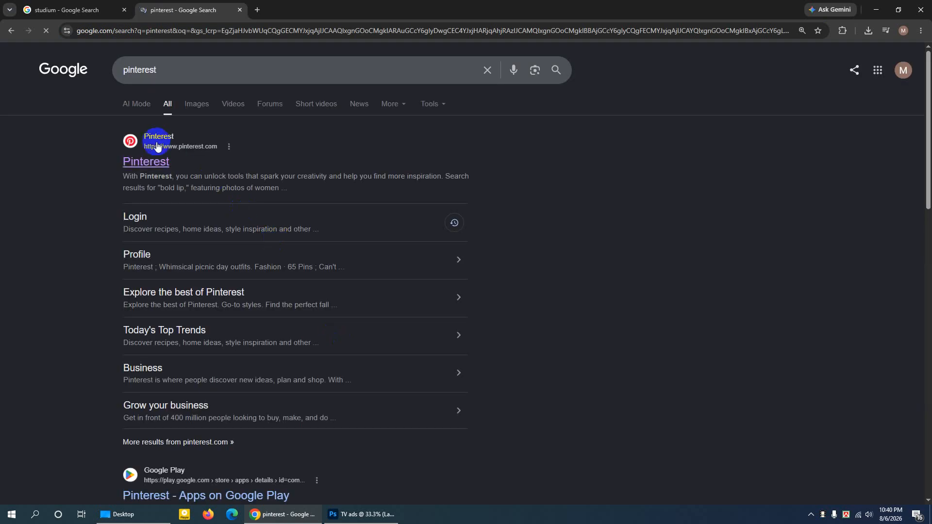
pyautogui.click(157, 143)
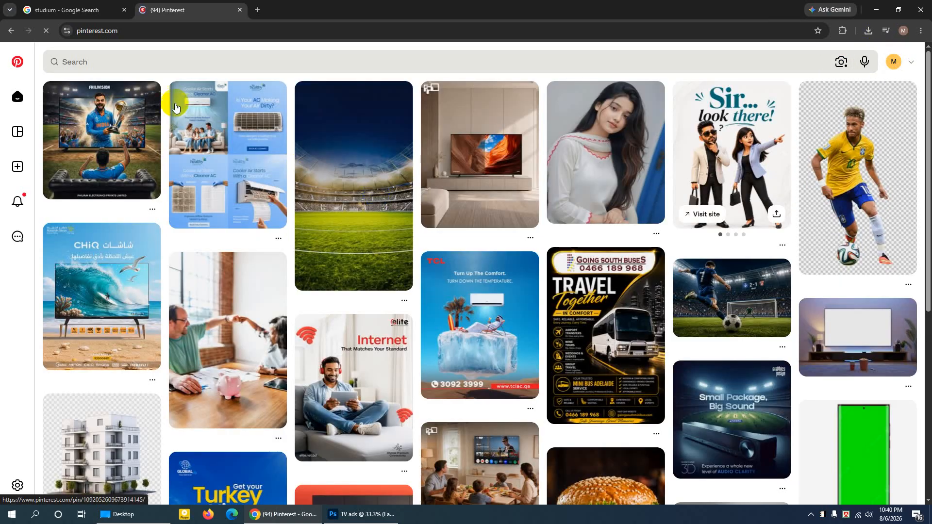
# - Search Pinterest for "studium" and refine the query to the suggestion "studium football design"
pyautogui.click(105, 65)
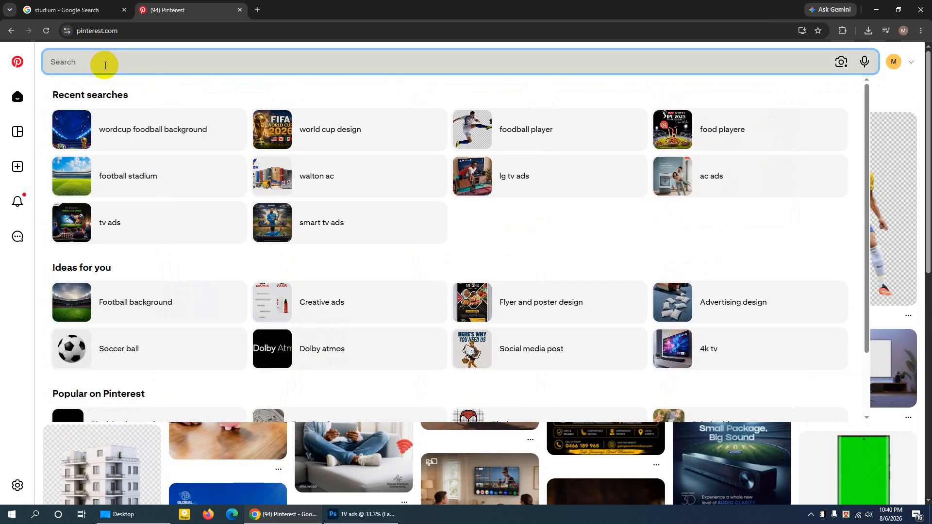
pyautogui.write('s')
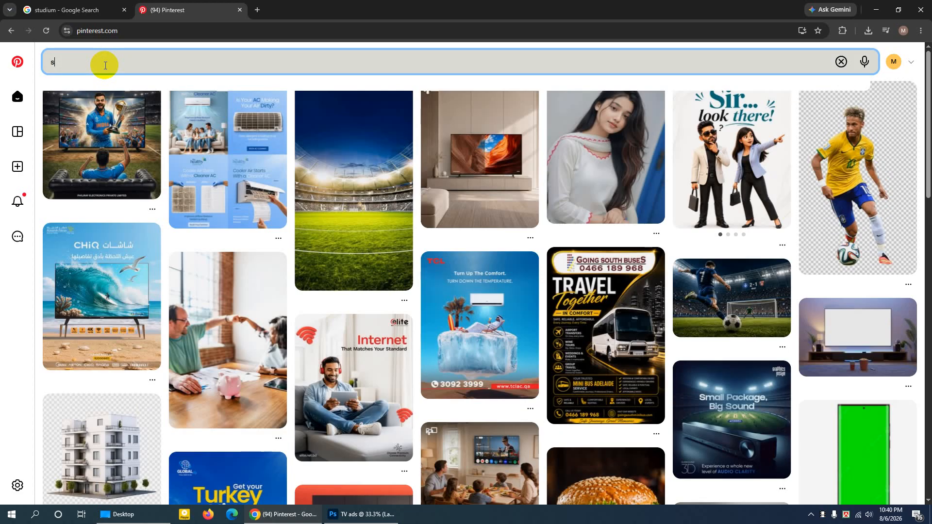
pyautogui.write('tudium')
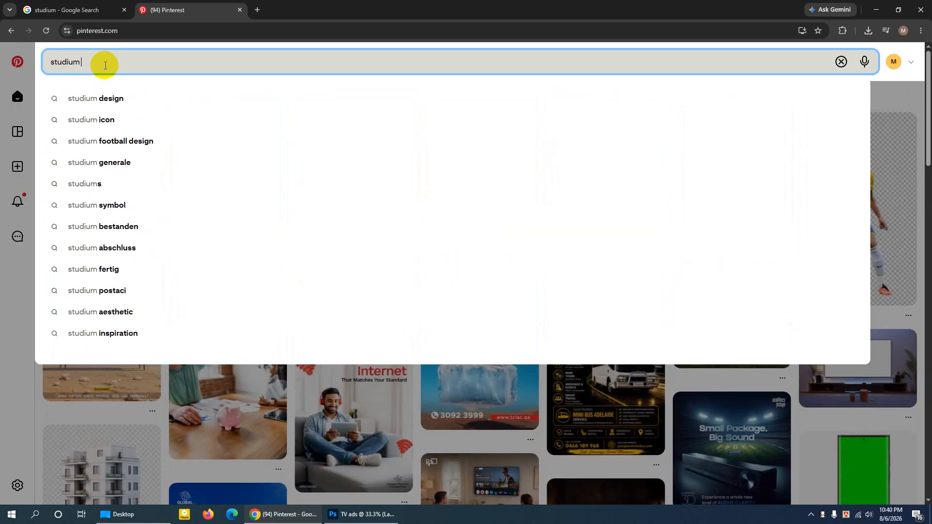
pyautogui.press('Return')
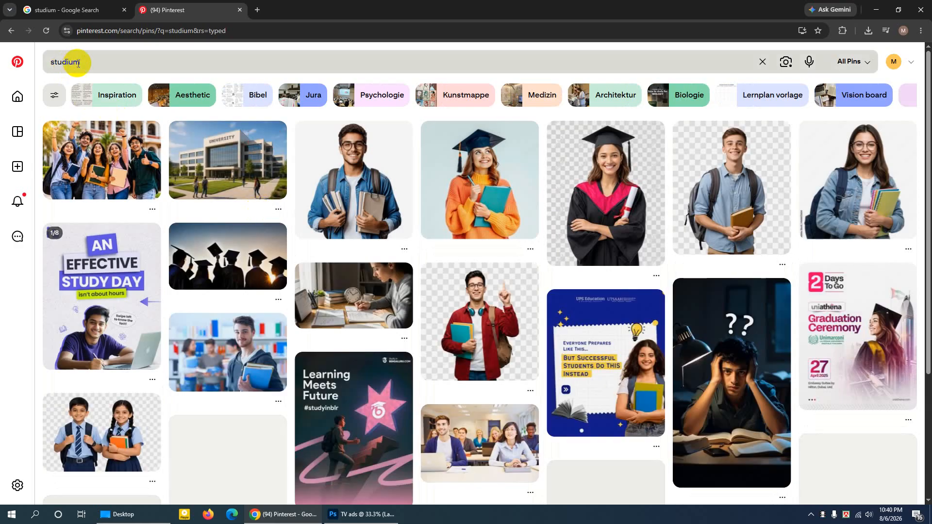
pyautogui.doubleClick(60, 62)
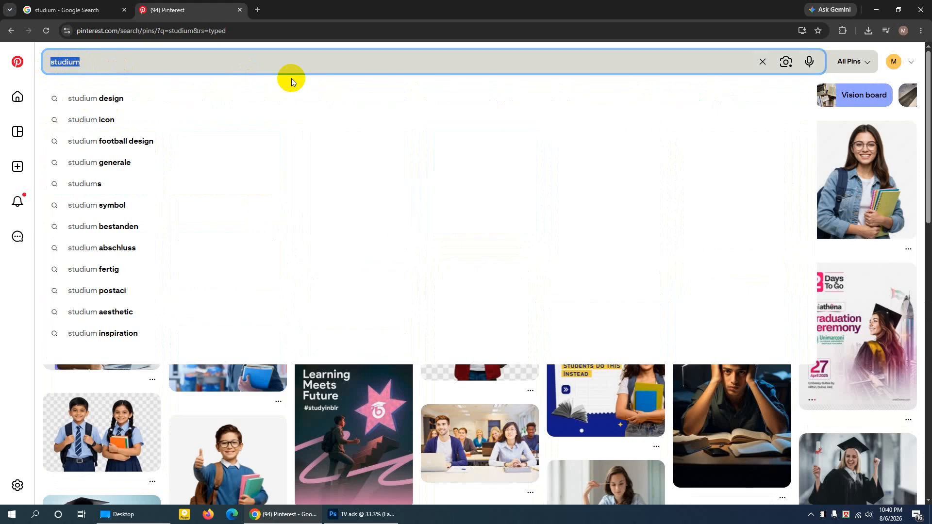
pyautogui.click(91, 145)
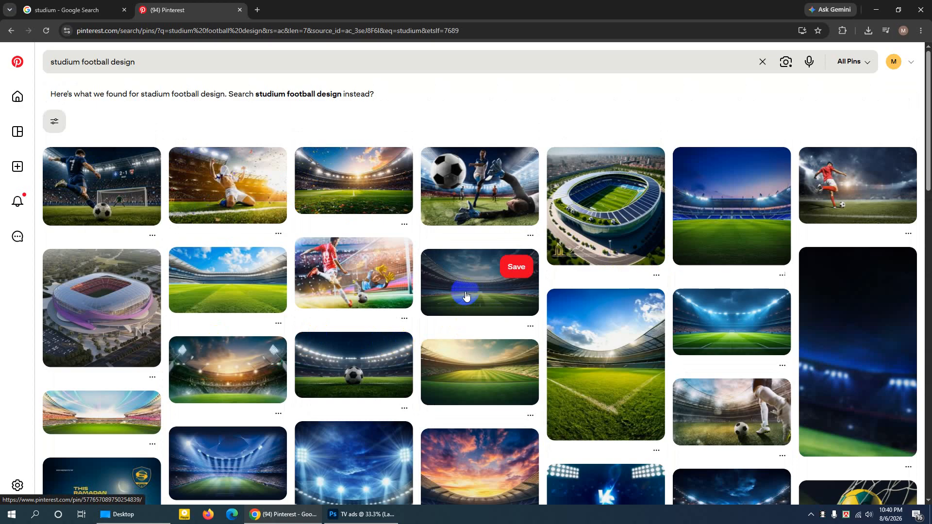
# - Open the pin of the blue-lit football stadium with a green pitch and save its image to the Desktop as a JPEG
pyautogui.click(703, 326)
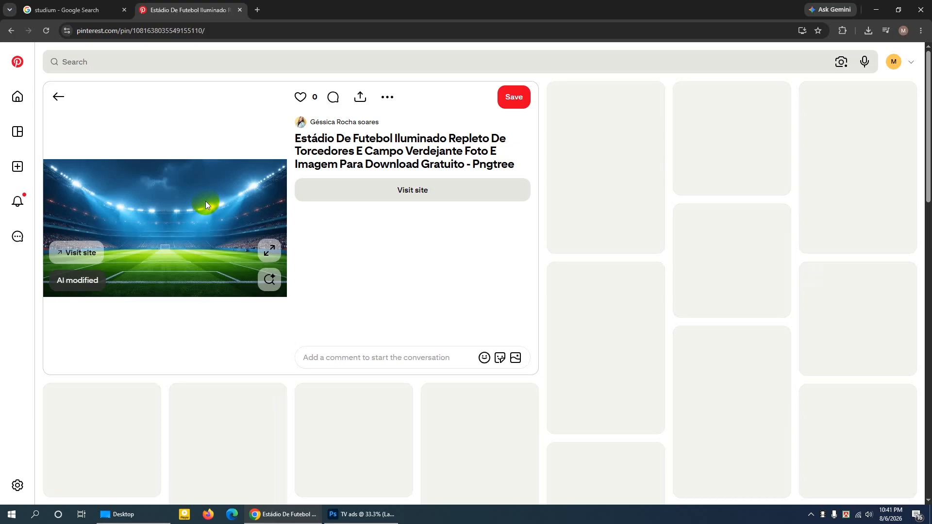
pyautogui.rightClick(206, 201)
pyautogui.click(227, 225)
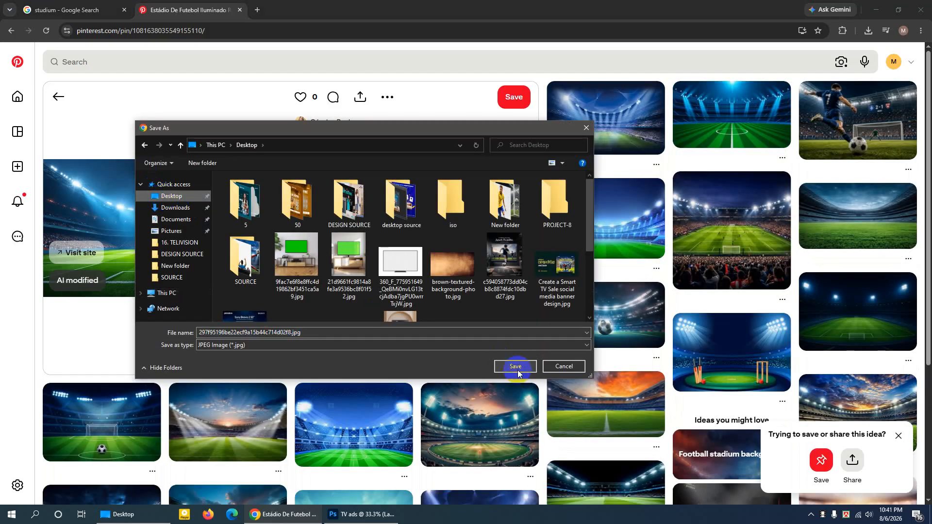
pyautogui.click(508, 365)
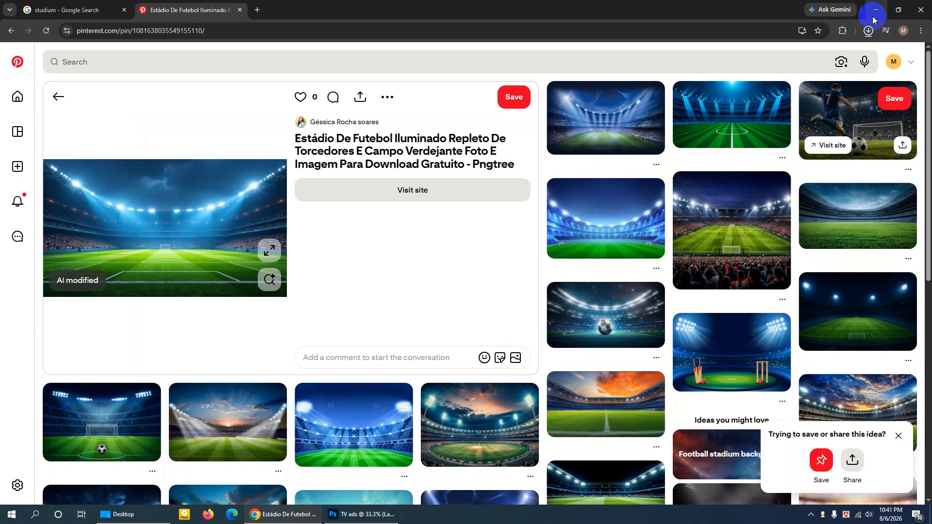
# - Show the downloaded stadium image in its folder and place it into the TV ads document in Photoshop
pyautogui.click(869, 33)
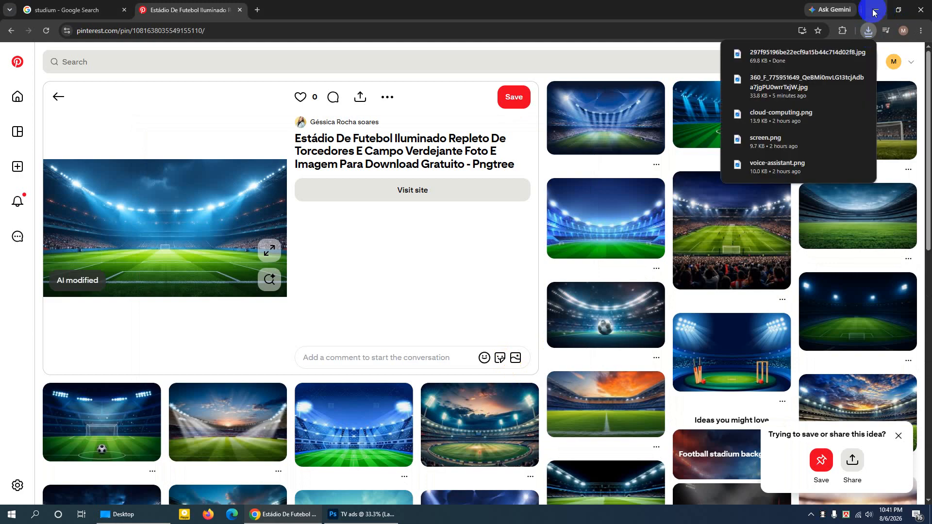
pyautogui.click(843, 54)
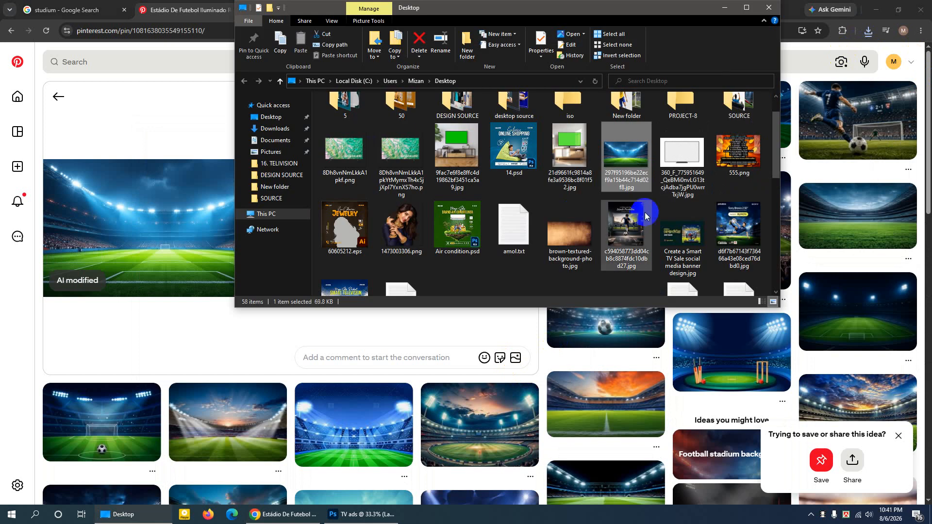
pyautogui.moveTo(637, 160); pyautogui.dragTo(435, 275)
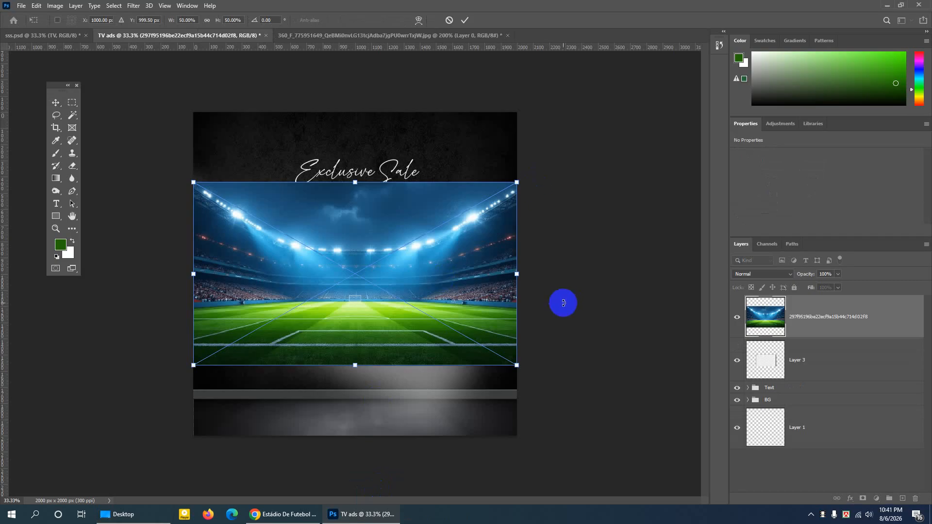
# - Scale the placed stadium image to about 24.7% and align its upper-left corner inside the TV frame at about X 993, Y 1000.5 px
pyautogui.moveTo(516, 366); pyautogui.dragTo(435, 316)
pyautogui.hotkey('ctrl', '+')
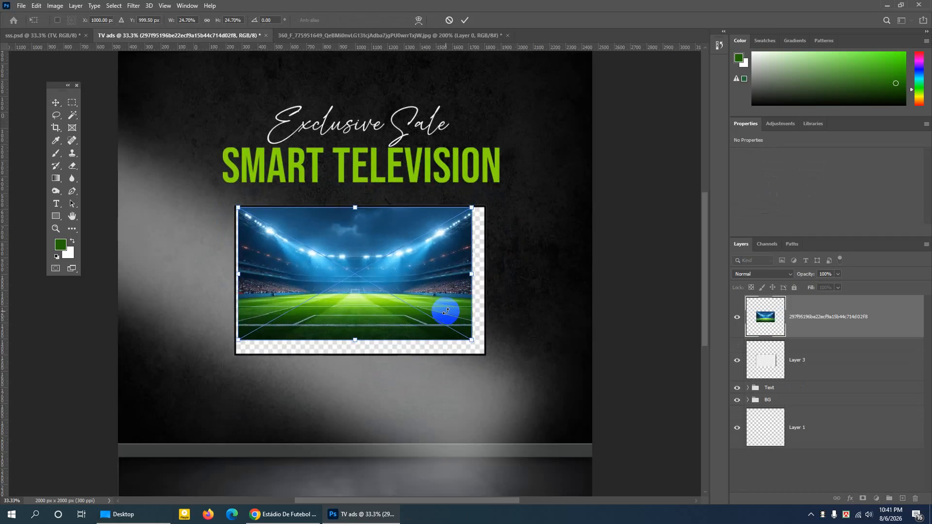
pyautogui.hotkey('ctrl', '+')
pyautogui.press('Return')
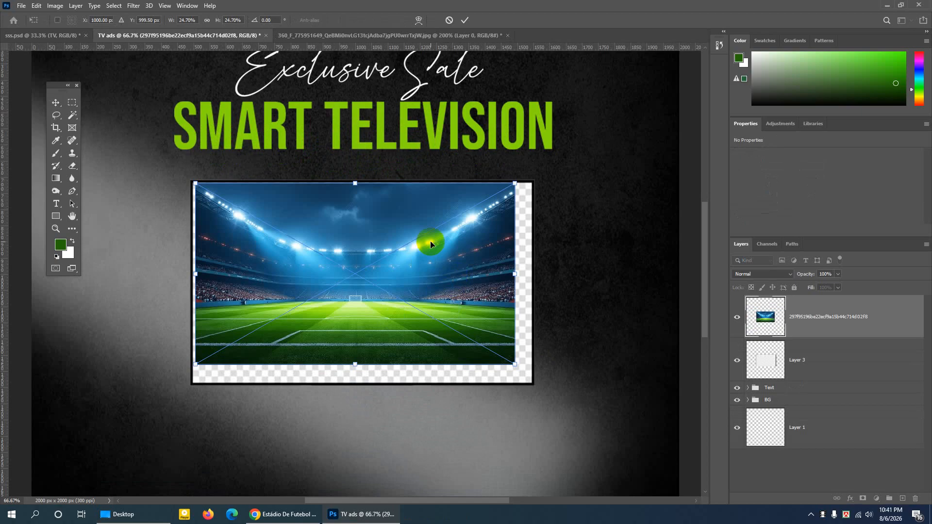
pyautogui.moveTo(273, 228); pyautogui.dragTo(271, 228)
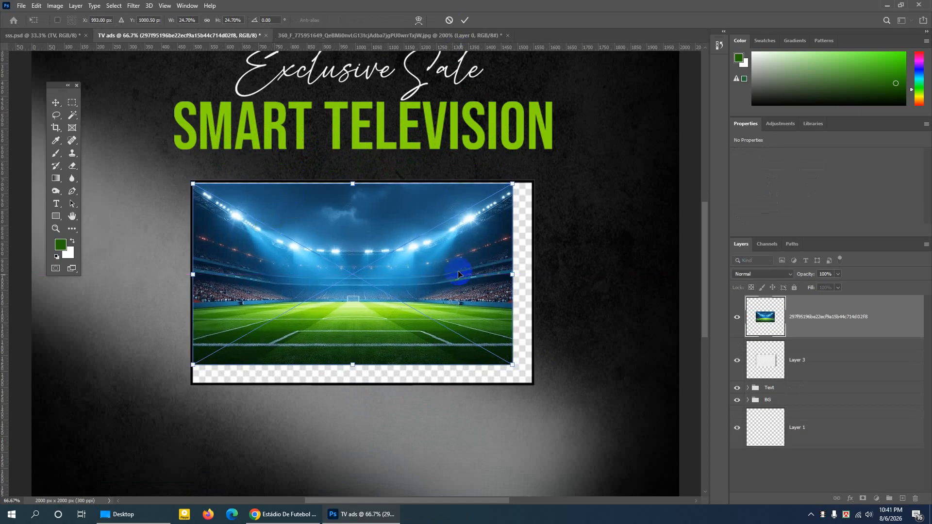
# - Stretch the stadium image to about 1048 by 648 px over the TV frame and nudge it down to Y 708 px
pyautogui.moveTo(517, 275); pyautogui.dragTo(534, 278)
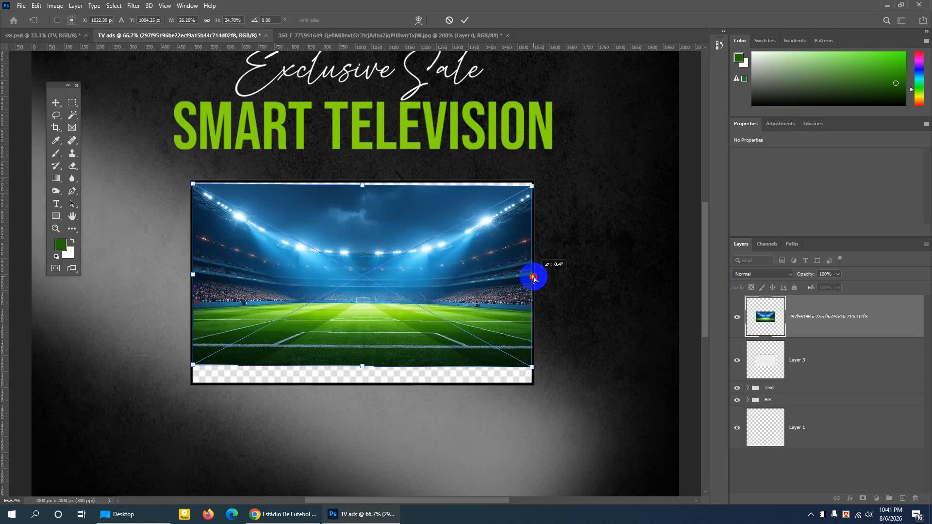
pyautogui.moveTo(363, 369); pyautogui.dragTo(367, 388)
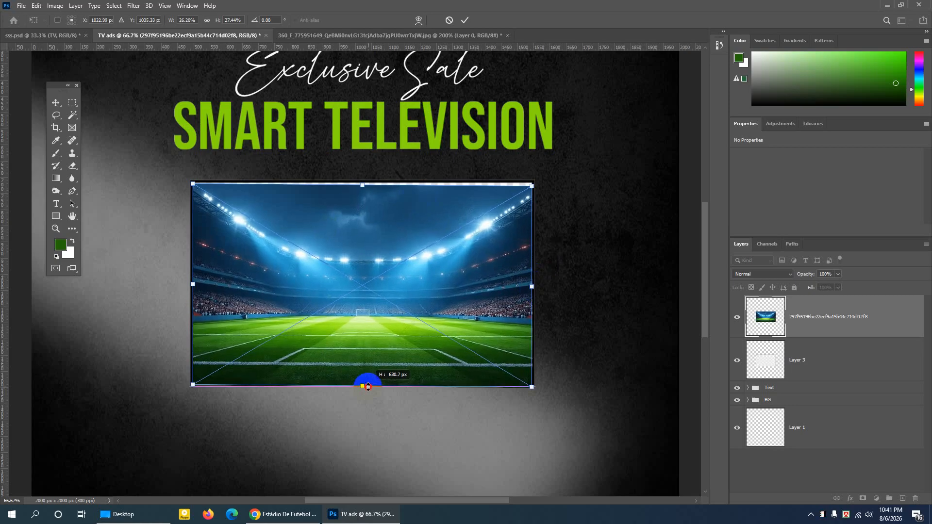
pyautogui.moveTo(376, 179); pyautogui.dragTo(364, 180)
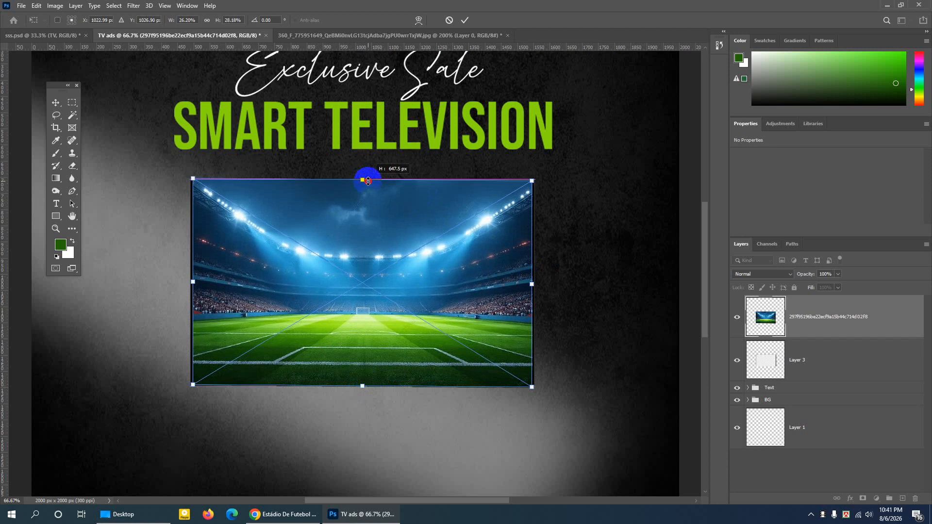
pyautogui.click(465, 20)
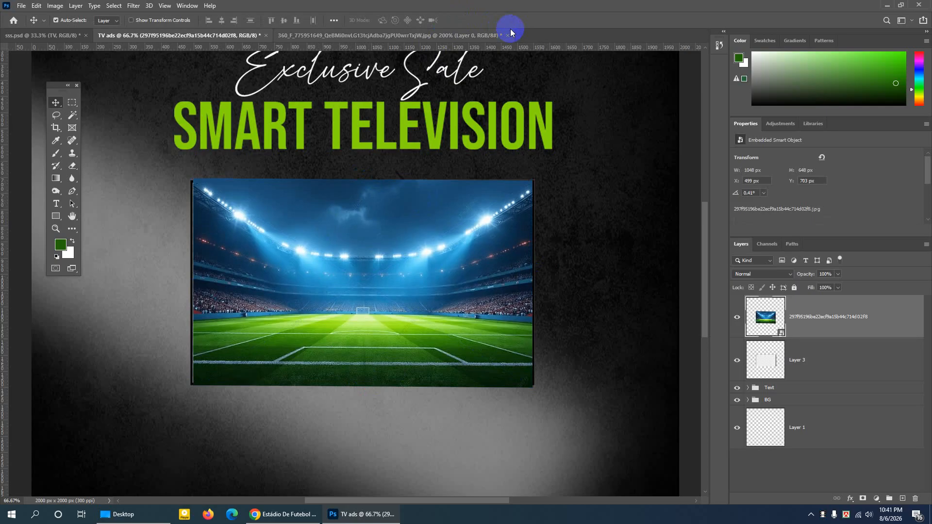
pyautogui.press('Down')
pyautogui.press('Down')
pyautogui.press('Down')
pyautogui.press('Down')
pyautogui.press('Down')
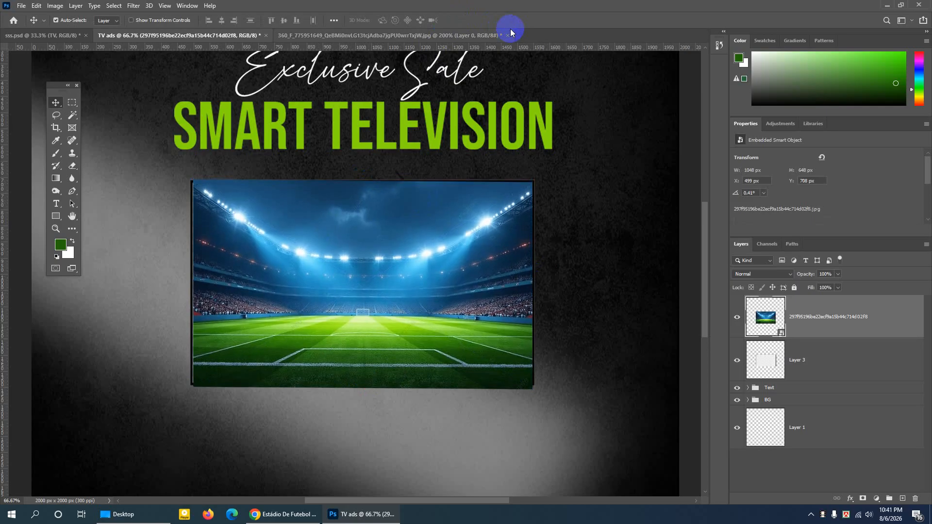
# - Delete the stretched stadium image, clear the selection below the TV frame, and place the stadium JPEG again from the Desktop folder
pyautogui.press('Delete')
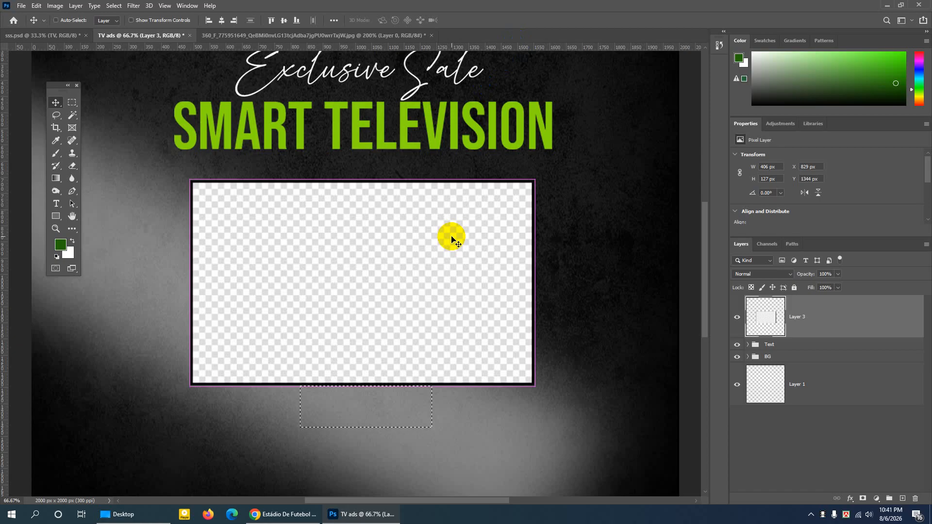
pyautogui.hotkey('ctrl', 'd')
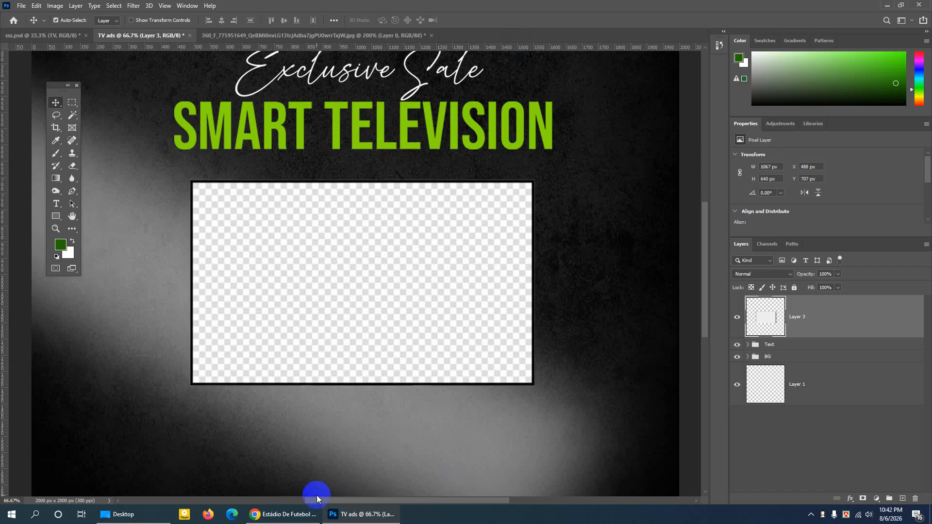
pyautogui.moveTo(307, 517)
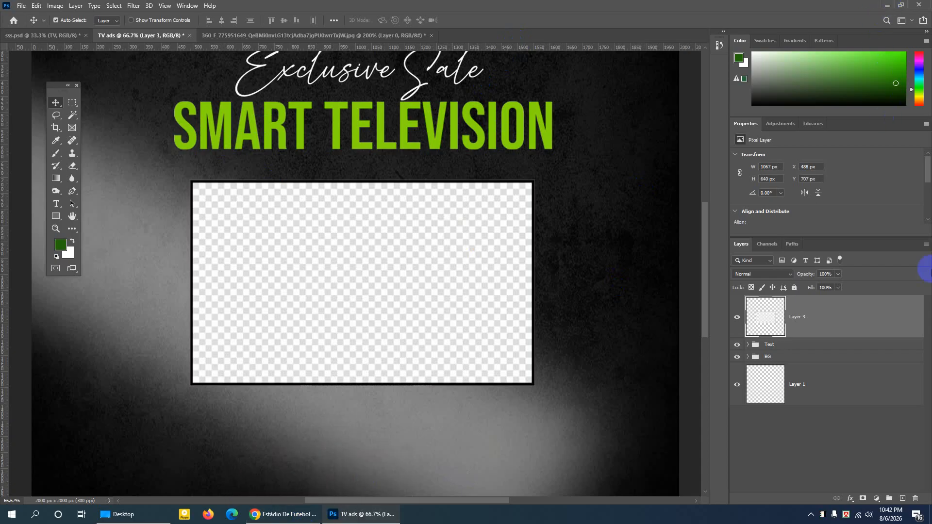
pyautogui.click(889, 6)
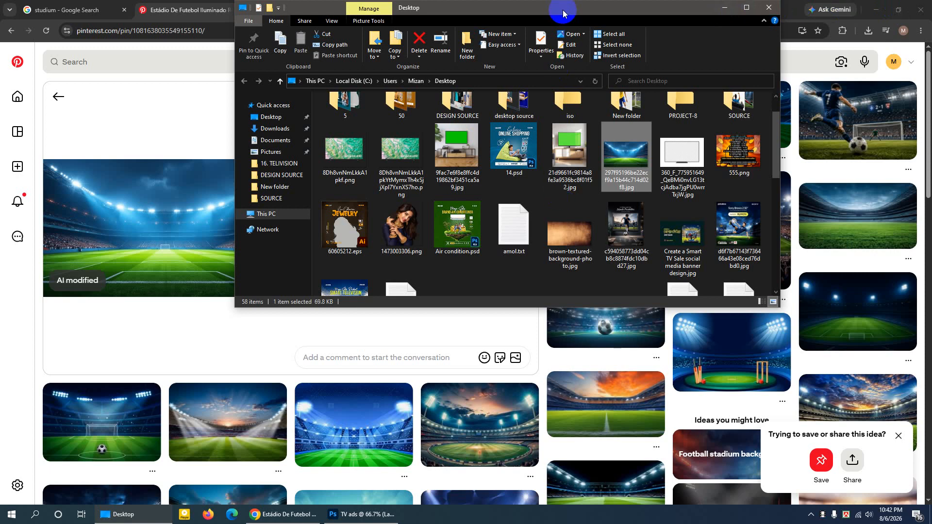
pyautogui.moveTo(562, 13); pyautogui.dragTo(489, 108)
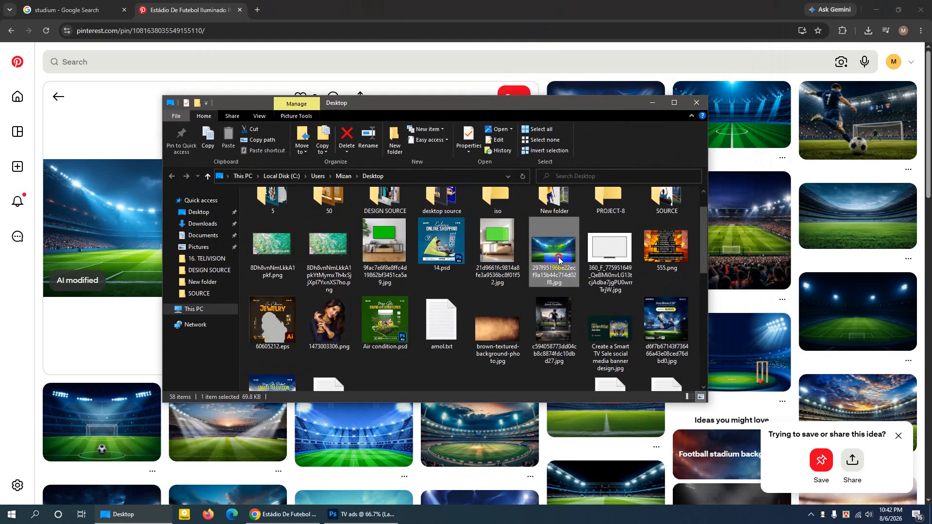
pyautogui.moveTo(558, 256); pyautogui.dragTo(351, 253)
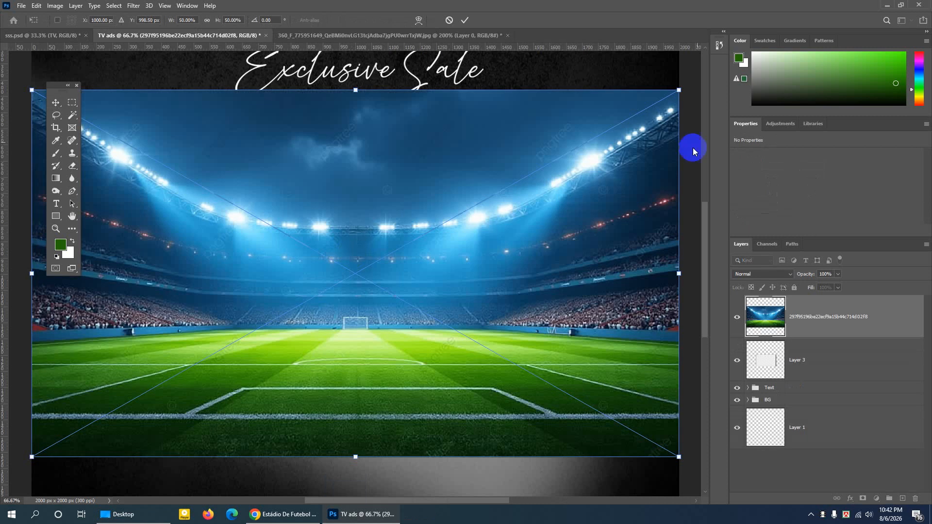
# - Scale the placed stadium image to 18.18% and position it inside the TV frame at about X 992.5, Y 1000.5 px
pyautogui.moveTo(679, 89); pyautogui.dragTo(286, 358)
pyautogui.moveTo(147, 353); pyautogui.dragTo(351, 237)
pyautogui.hotkey('ctrl', '+')
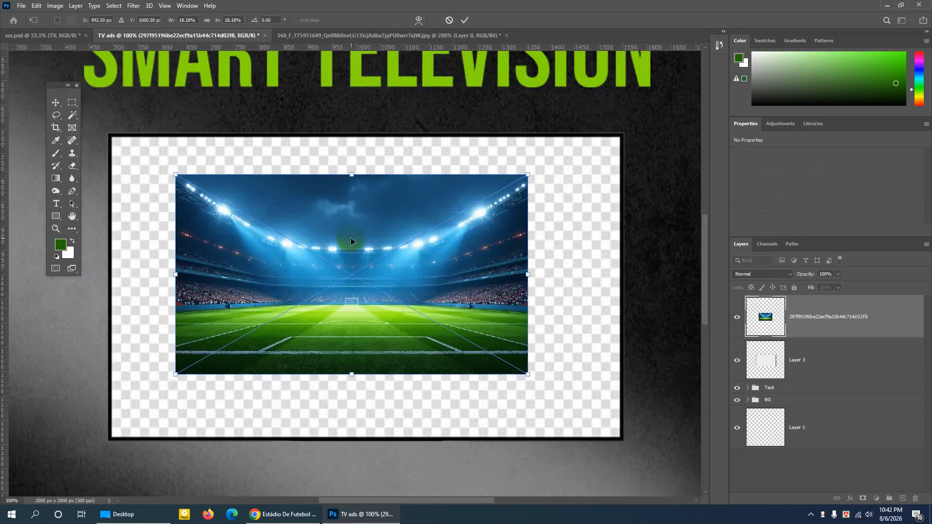
pyautogui.click(465, 20)
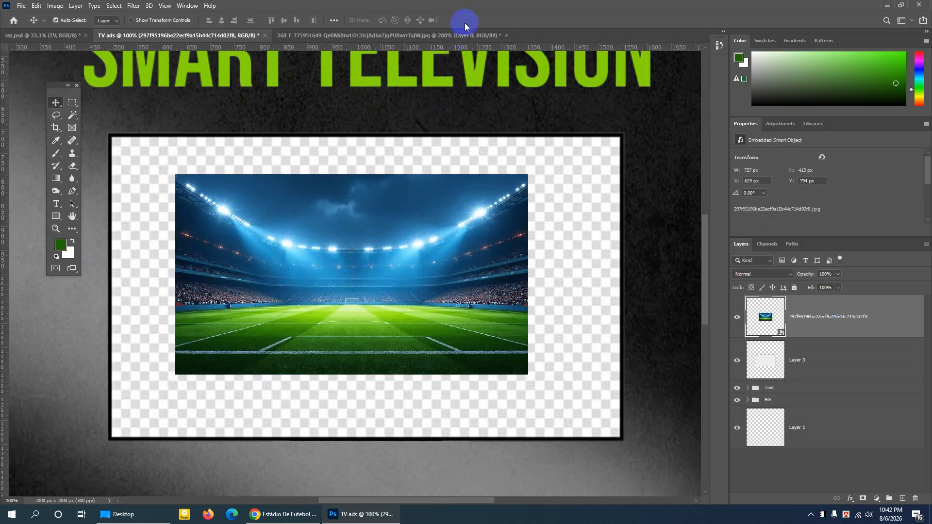
# - Align the stadium image with the TV frame's upper-left inner corner and enlarge it to about 1049 by 618 px
pyautogui.moveTo(284, 257); pyautogui.dragTo(256, 240)
pyautogui.moveTo(255, 240); pyautogui.dragTo(256, 240)
pyautogui.press('Up')
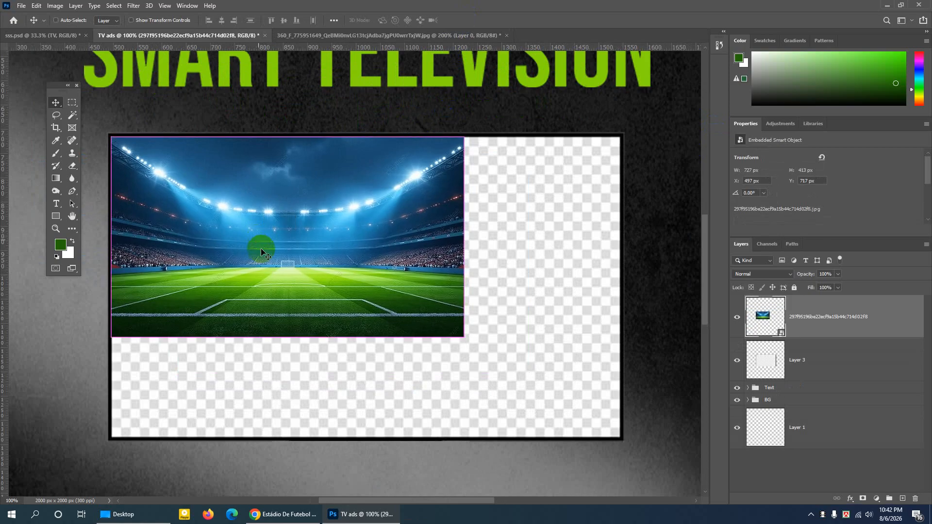
pyautogui.hotkey('ctrl', 't')
pyautogui.moveTo(464, 334); pyautogui.dragTo(620, 433)
pyautogui.press('Return')
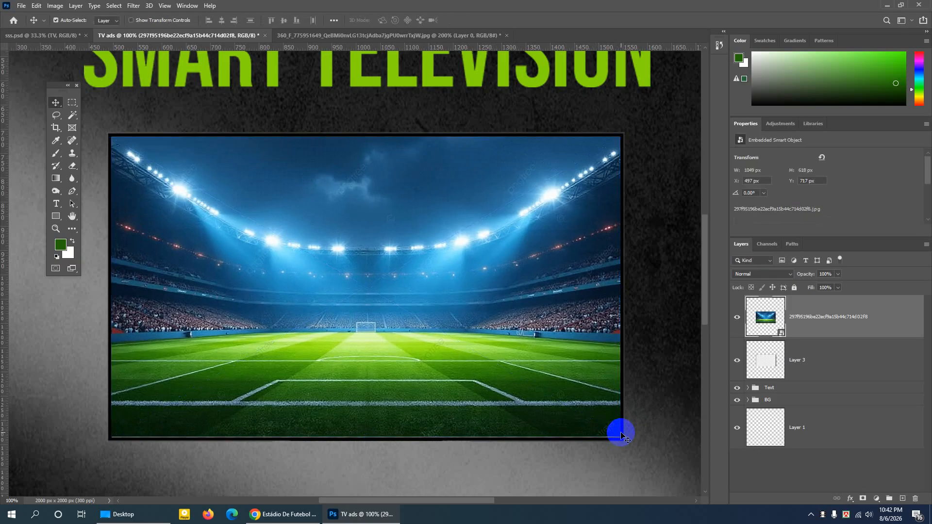
# - Fine-tune the stadium image to about 1050 by 619 px and nudge it to X 495, Y 717 px within the TV frame
pyautogui.press('Down')
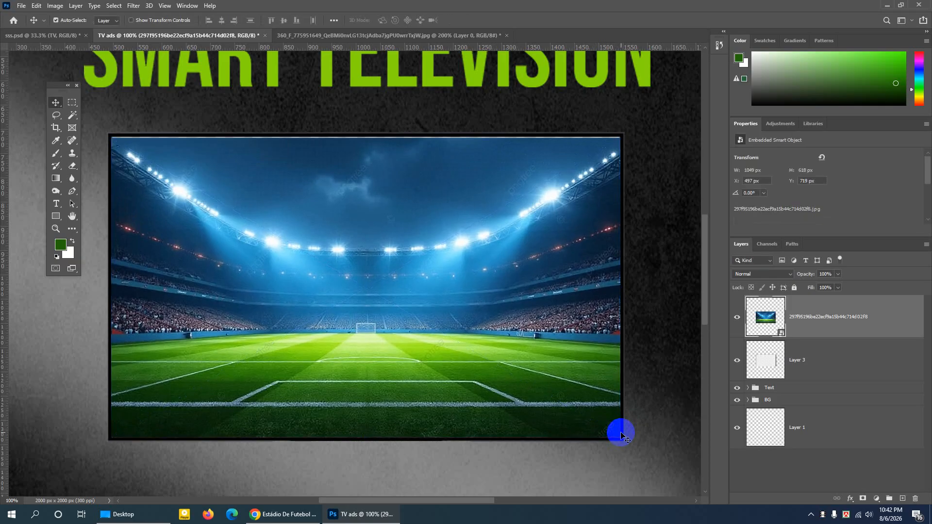
pyautogui.press('Up')
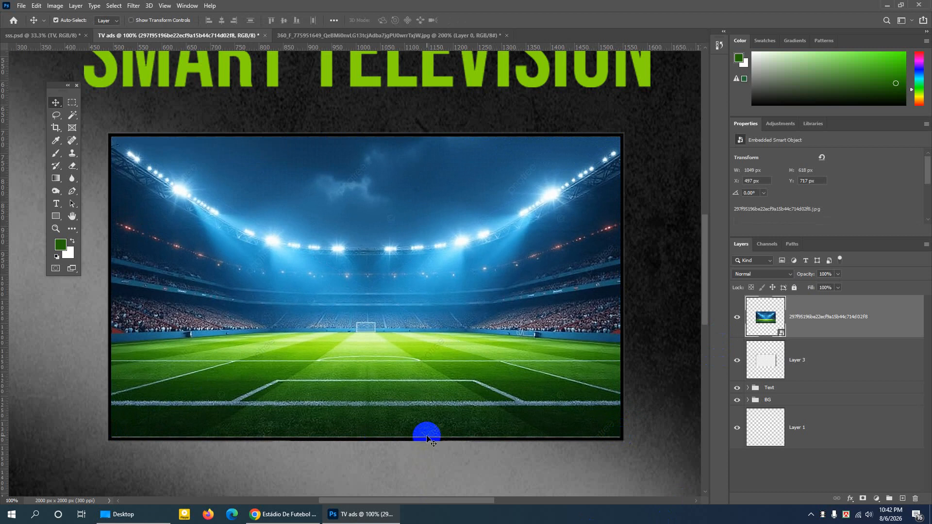
pyautogui.press('Down')
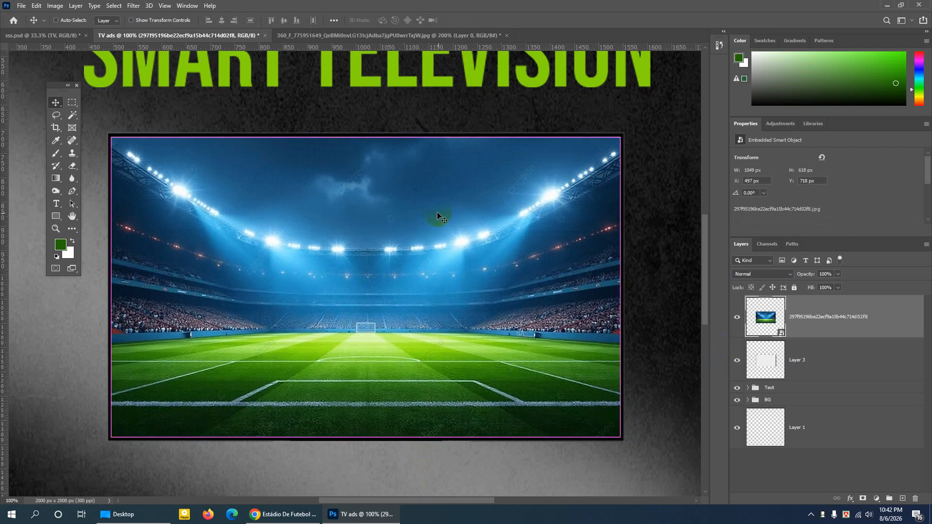
pyautogui.hotkey('ctrl', 't')
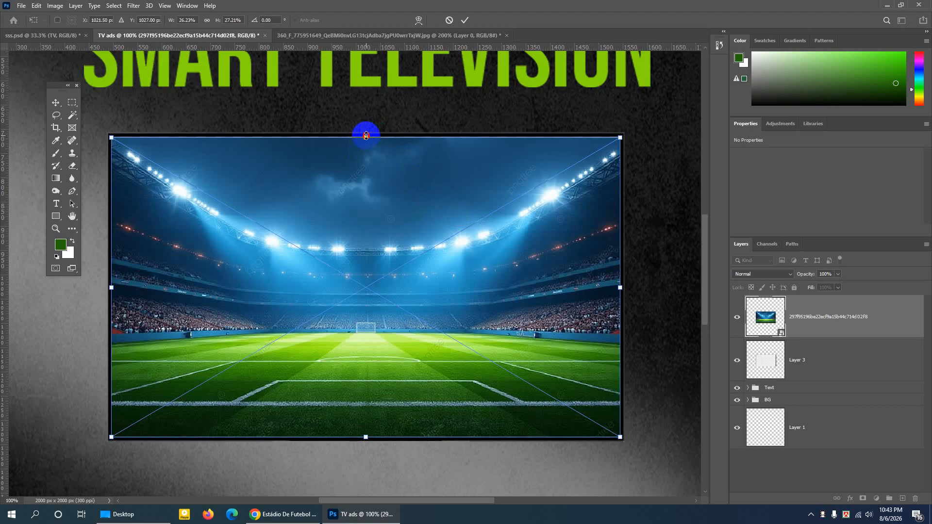
pyautogui.moveTo(366, 135); pyautogui.dragTo(366, 138)
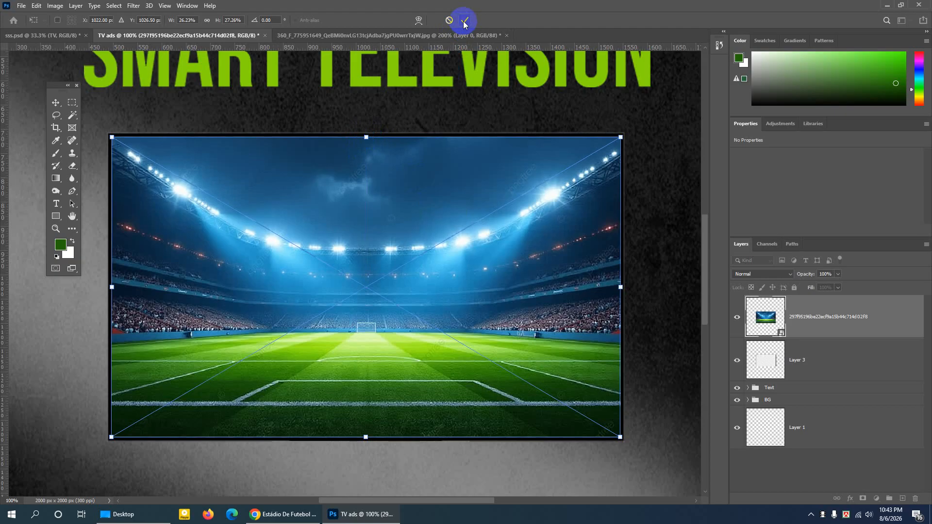
pyautogui.click(463, 22)
pyautogui.hotkey('ctrl', '-')
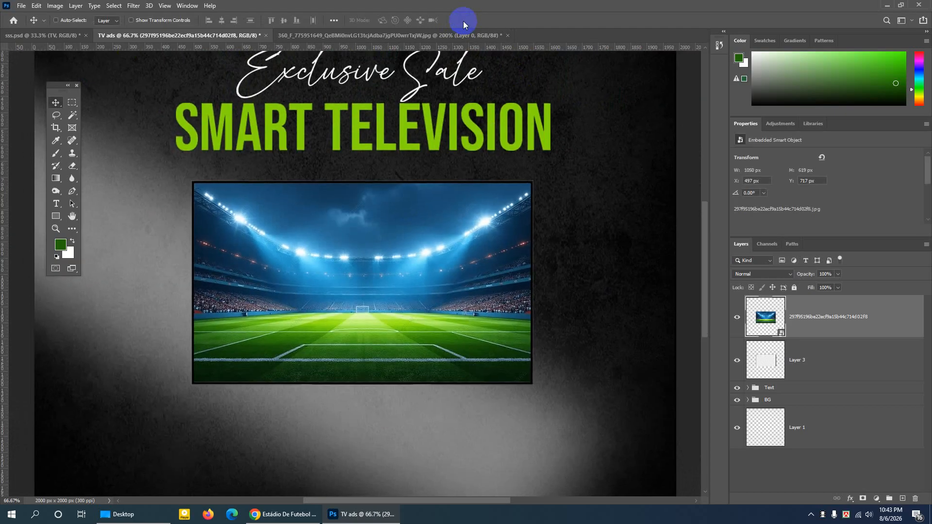
pyautogui.hotkey('ctrl', '-')
pyautogui.press('Left')
pyautogui.press('Left')
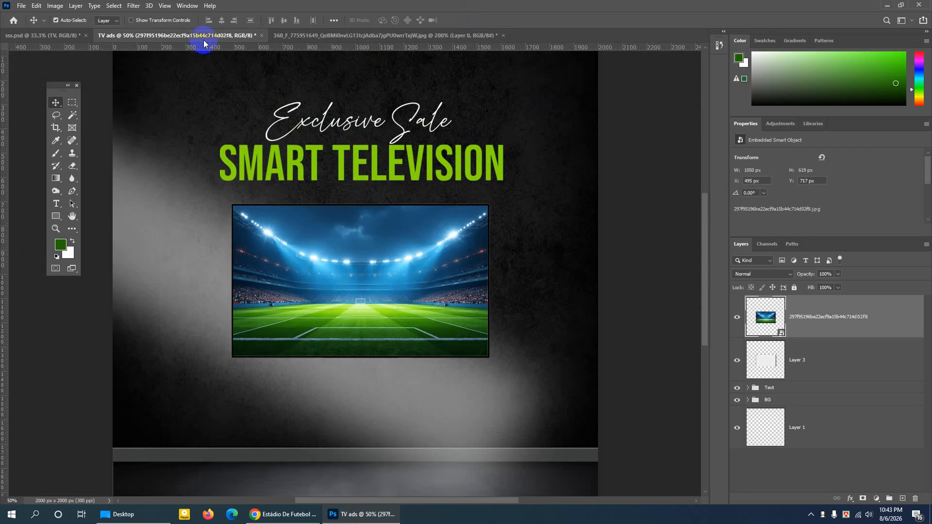
# - Switch to sss.psd and toggle the visibility of the running boy's layer to examine how the player is built
pyautogui.click(42, 35)
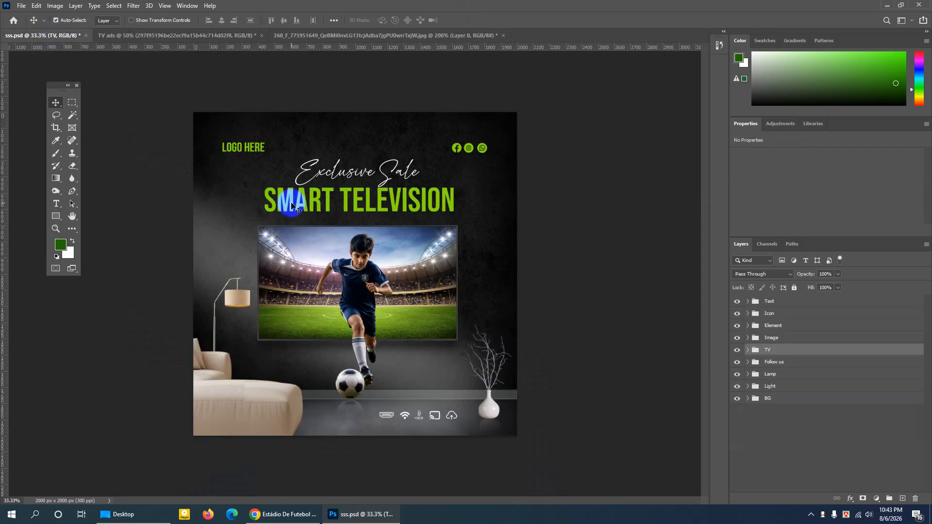
pyautogui.click(371, 281)
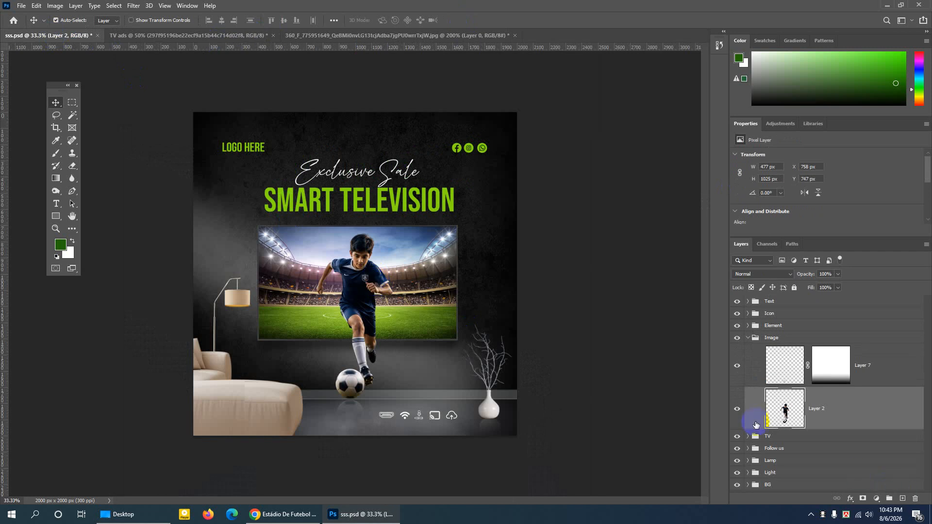
pyautogui.click(738, 410)
pyautogui.click(737, 410)
pyautogui.click(738, 411)
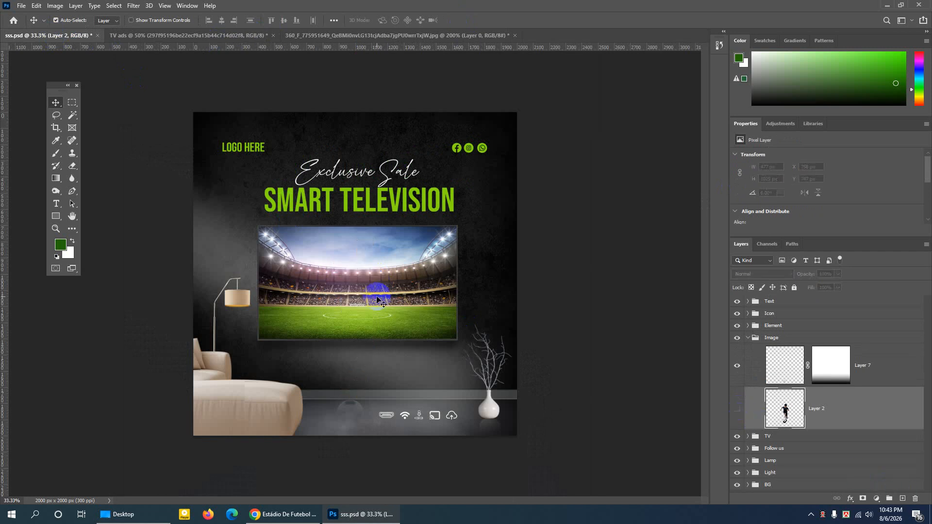
pyautogui.click(737, 410)
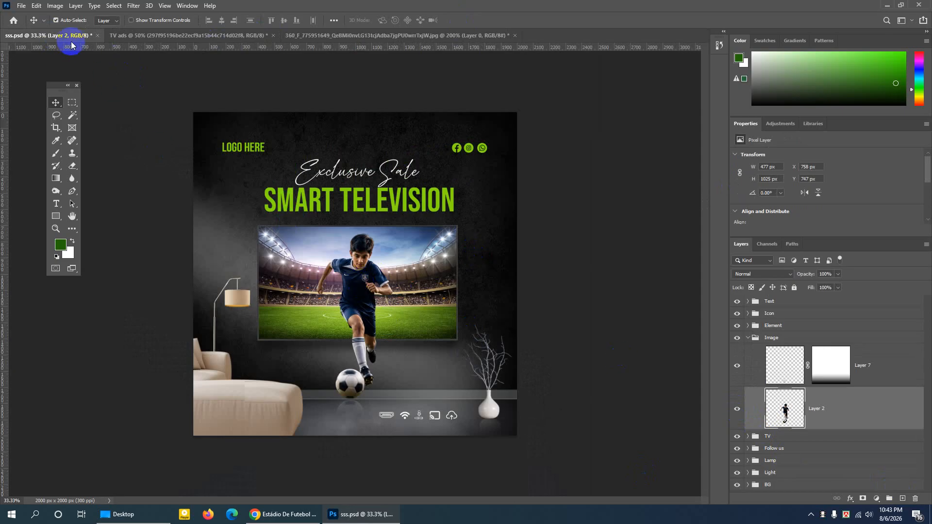
# - Delete the stadium image and the TV frame layer from the TV ads document
pyautogui.click(135, 35)
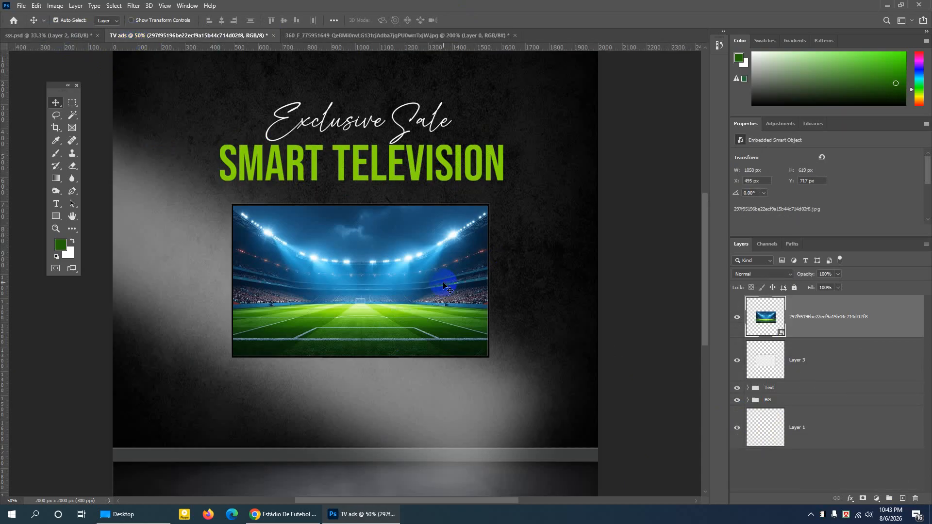
pyautogui.press('Delete')
pyautogui.press('Delete')
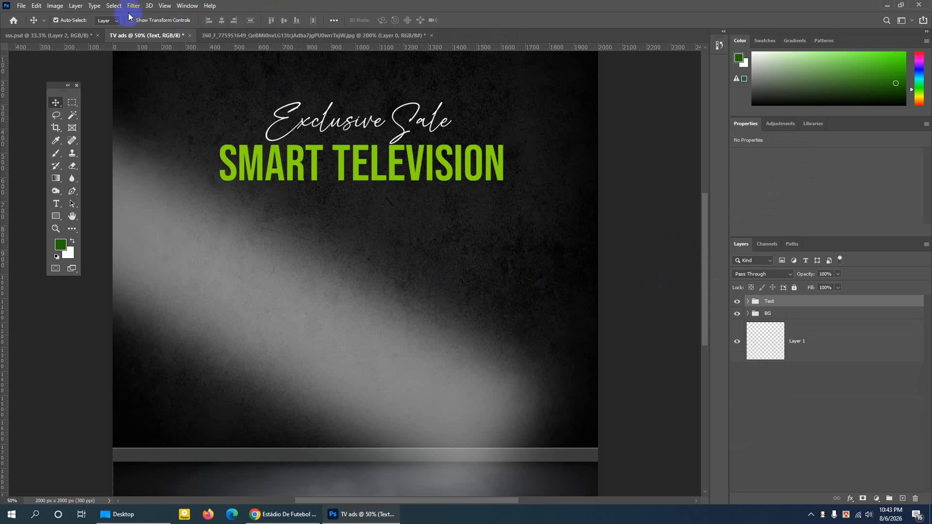
# - Duplicate the Image group with the football player from sss.psd into the TV ads document, and show that document
pyautogui.click(67, 35)
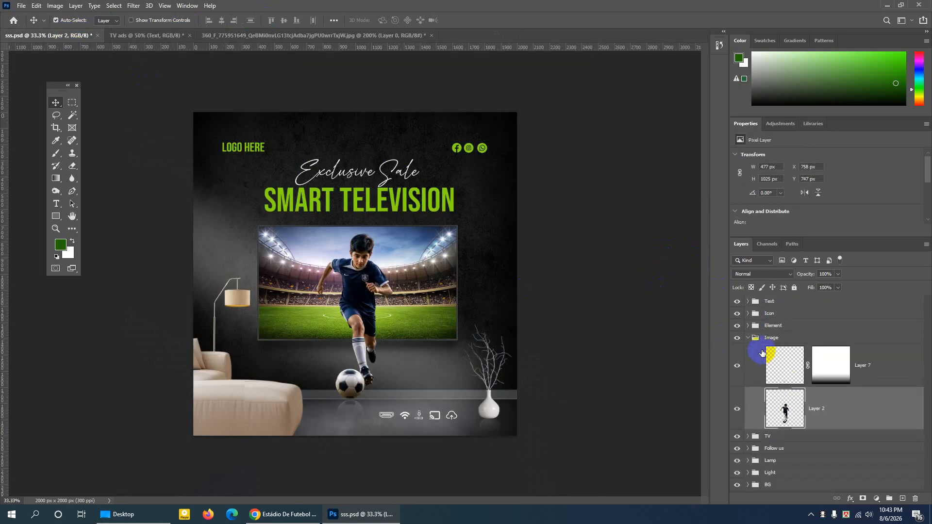
pyautogui.click(748, 339)
pyautogui.rightClick(774, 338)
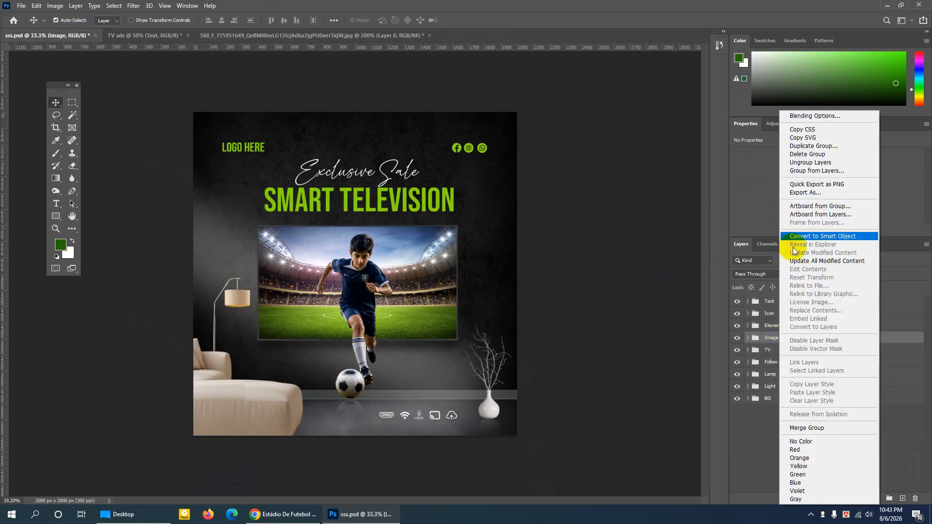
pyautogui.click(801, 146)
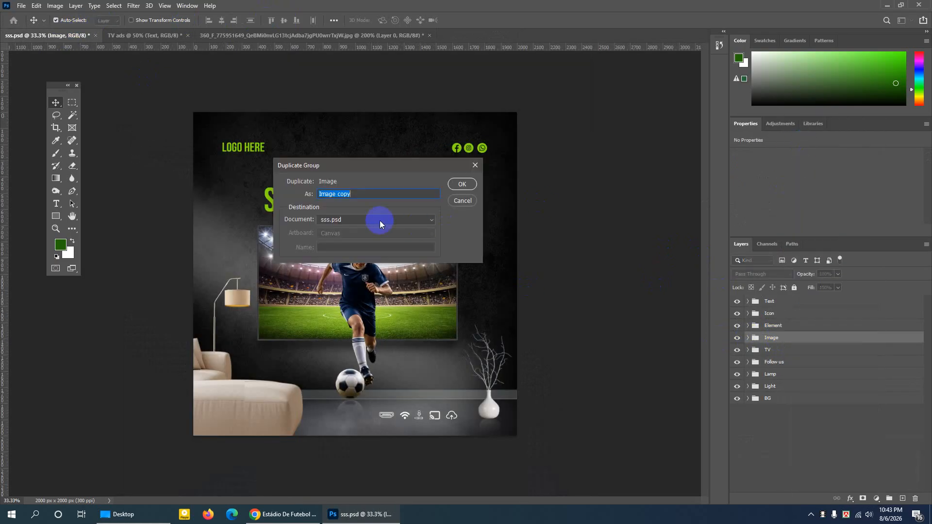
pyautogui.click(362, 221)
pyautogui.click(339, 237)
pyautogui.click(461, 184)
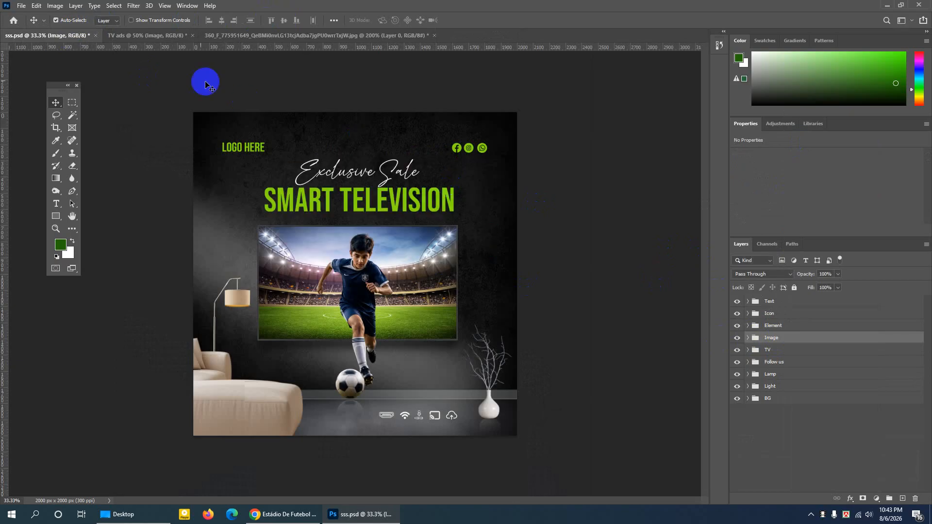
pyautogui.click(145, 35)
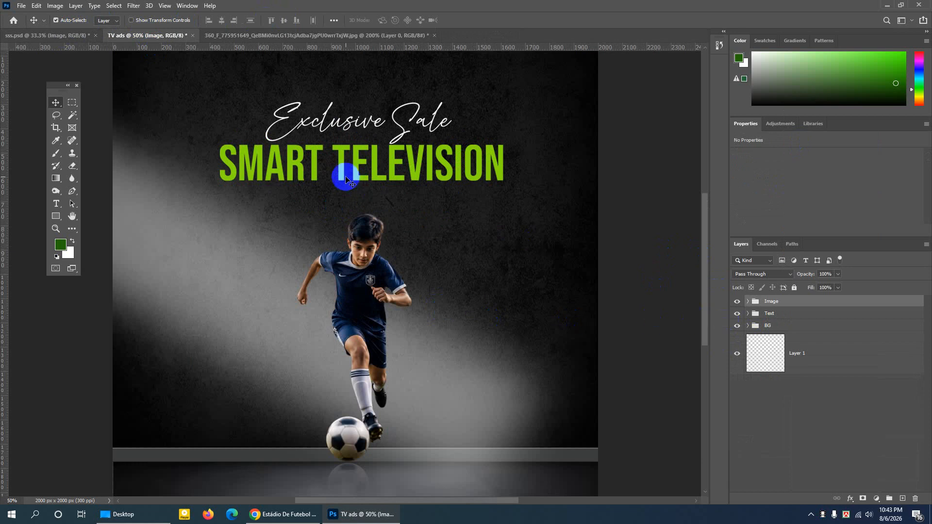
# - Return to sss.psd and toggle the Image group's visibility to check what it contains
pyautogui.click(61, 35)
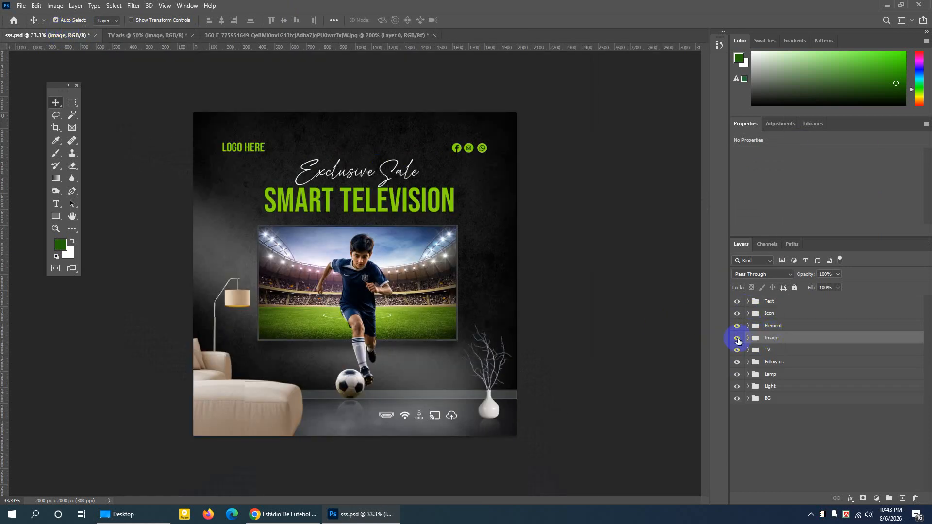
pyautogui.click(737, 338)
pyautogui.click(737, 338)
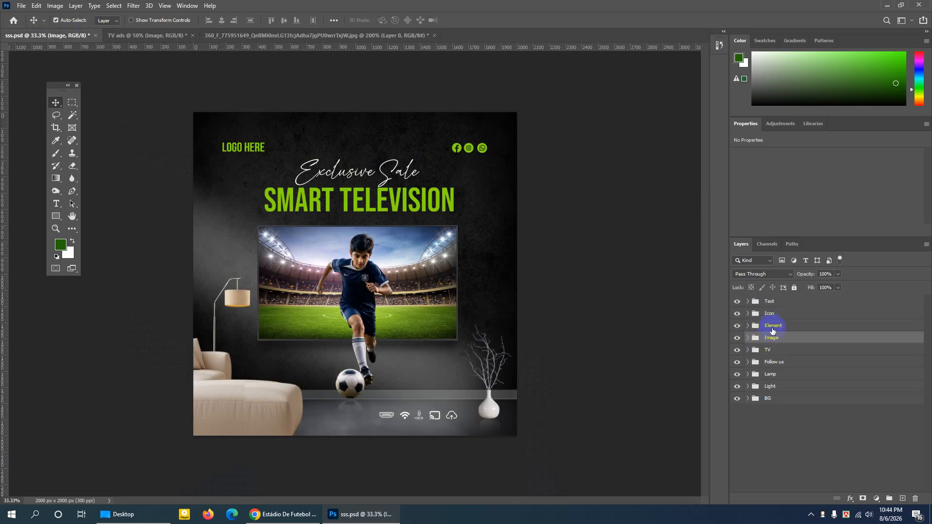
# - Duplicate the TV group from sss.psd into the TV ads document, and show that document
pyautogui.click(772, 350)
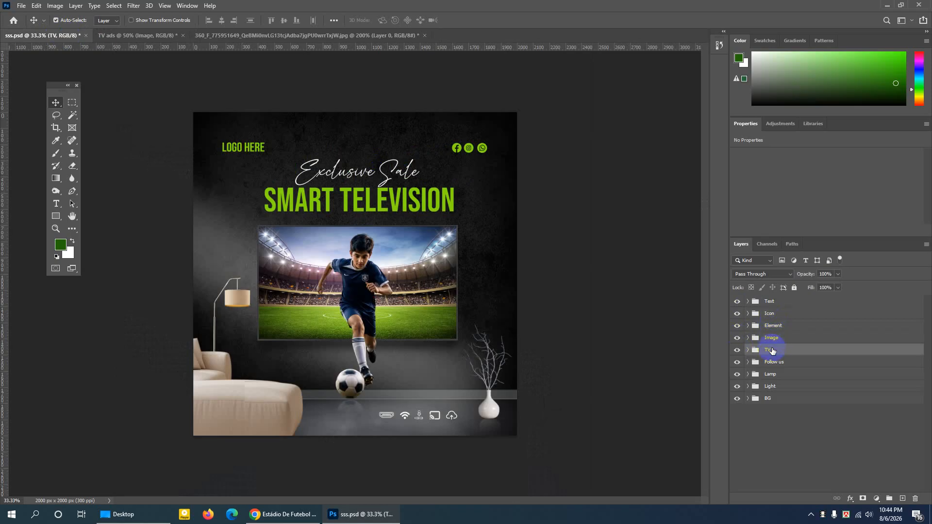
pyautogui.rightClick(782, 352)
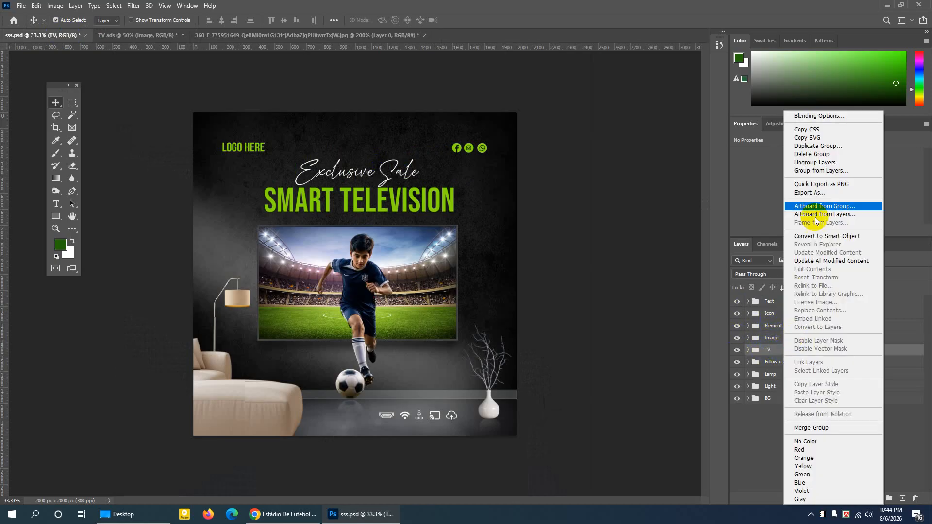
pyautogui.click(808, 149)
pyautogui.click(372, 225)
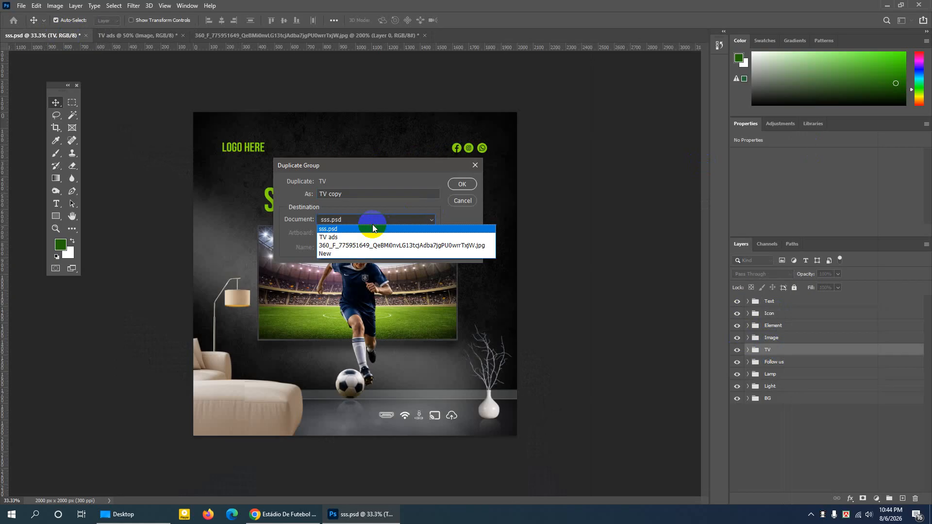
pyautogui.click(342, 236)
pyautogui.click(461, 184)
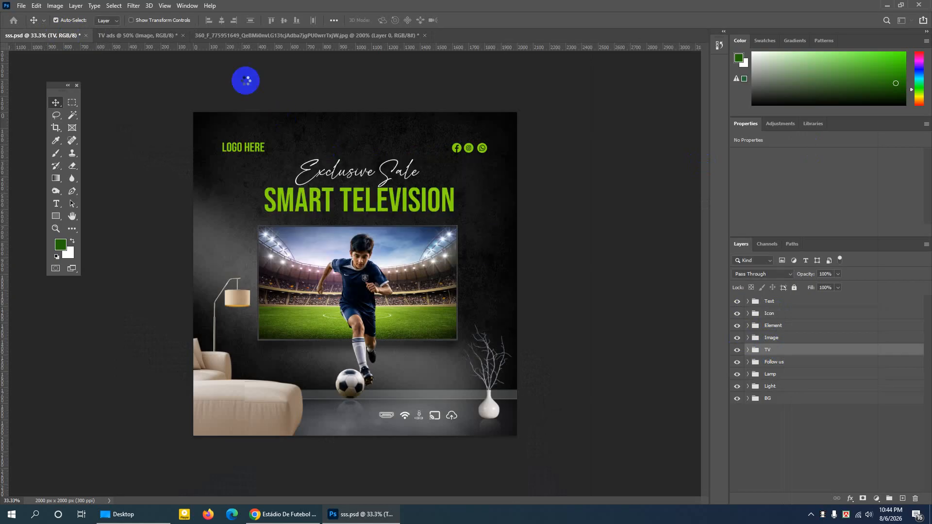
pyautogui.click(114, 35)
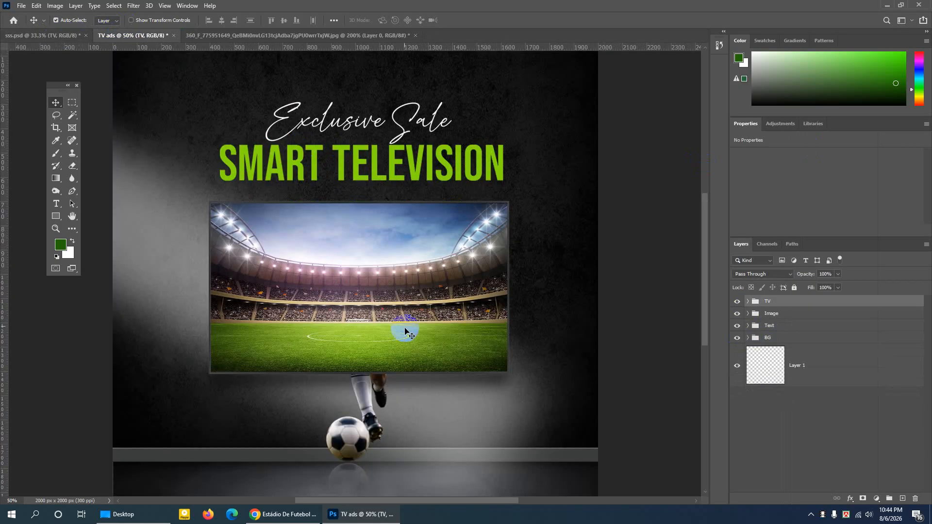
pyautogui.scroll(1, 381, 330)
pyautogui.scroll(-1, 552, 314)
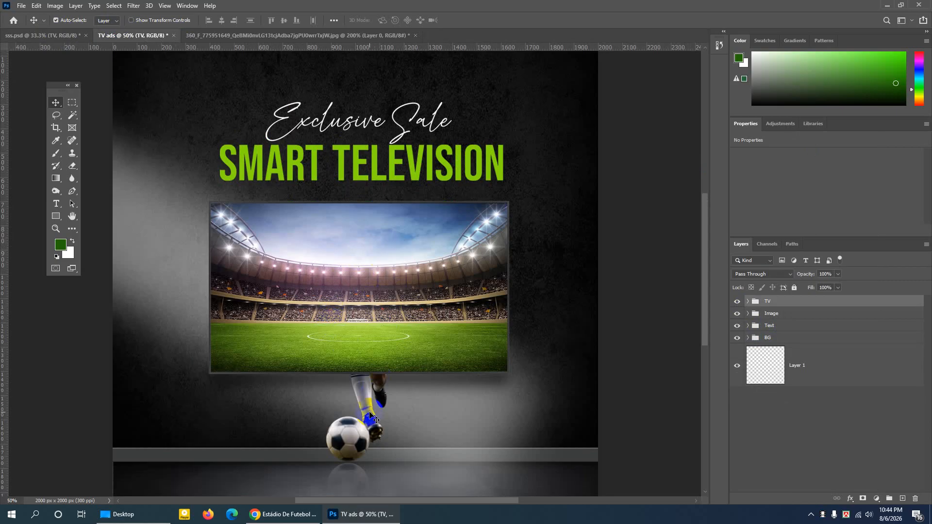
# - Toggle the visibility of the TV and Image groups to check how the television and the football player overlap
pyautogui.click(356, 441)
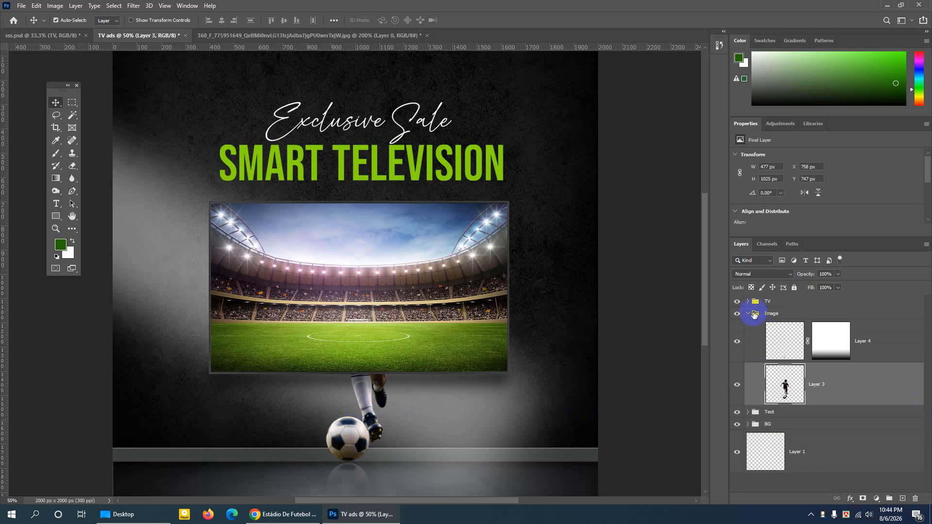
pyautogui.click(749, 314)
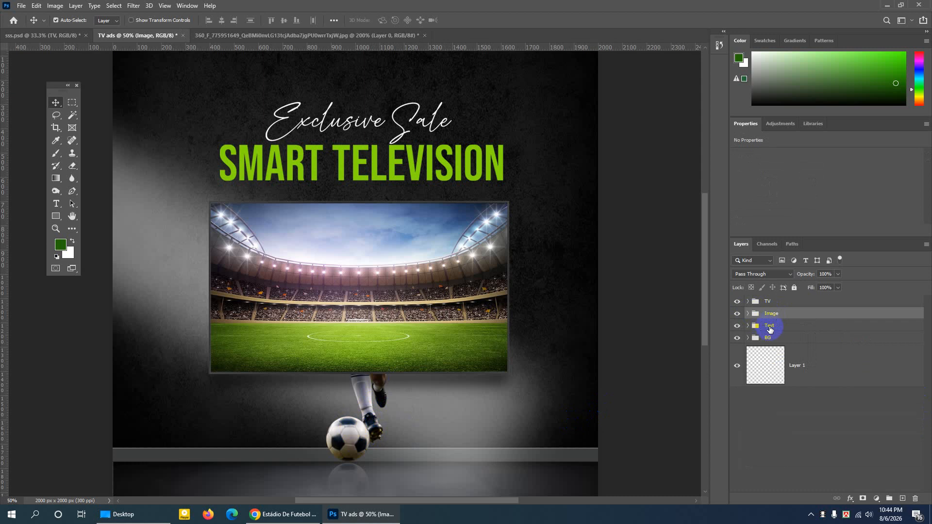
pyautogui.click(768, 302)
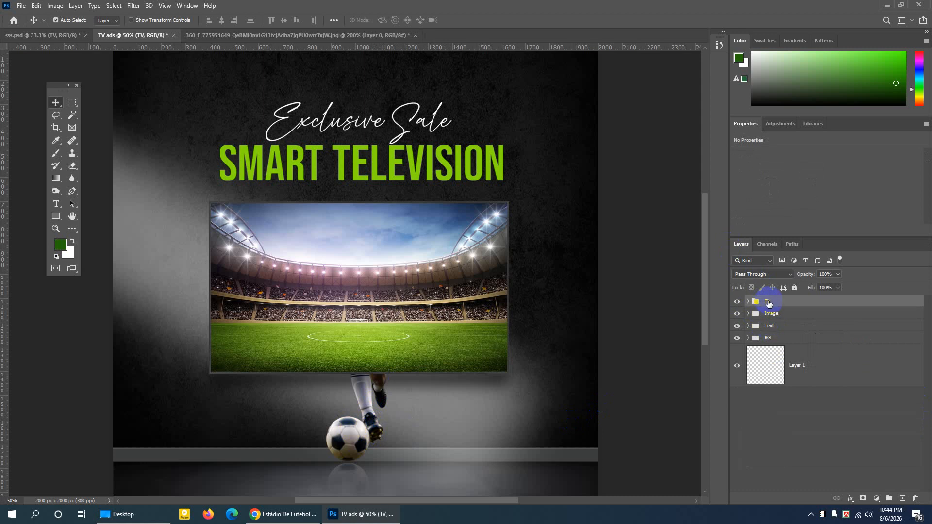
pyautogui.click(738, 302)
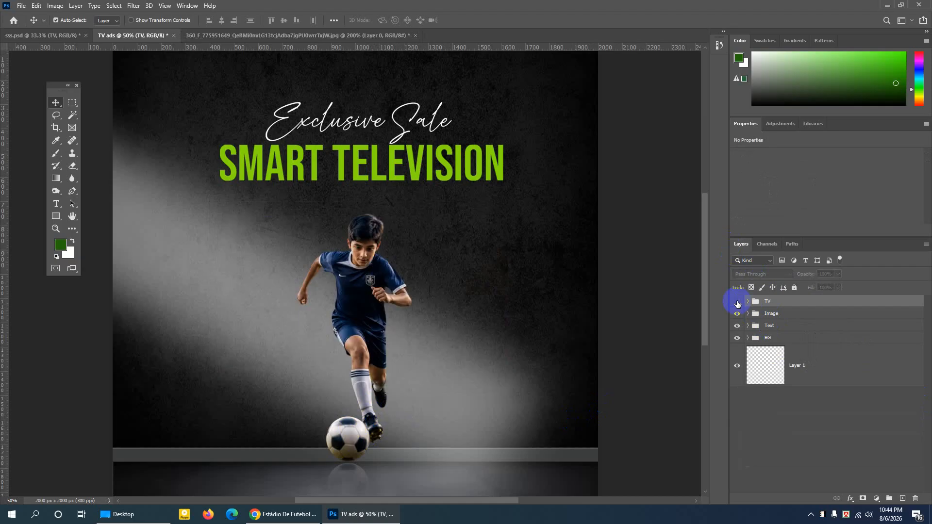
pyautogui.click(737, 302)
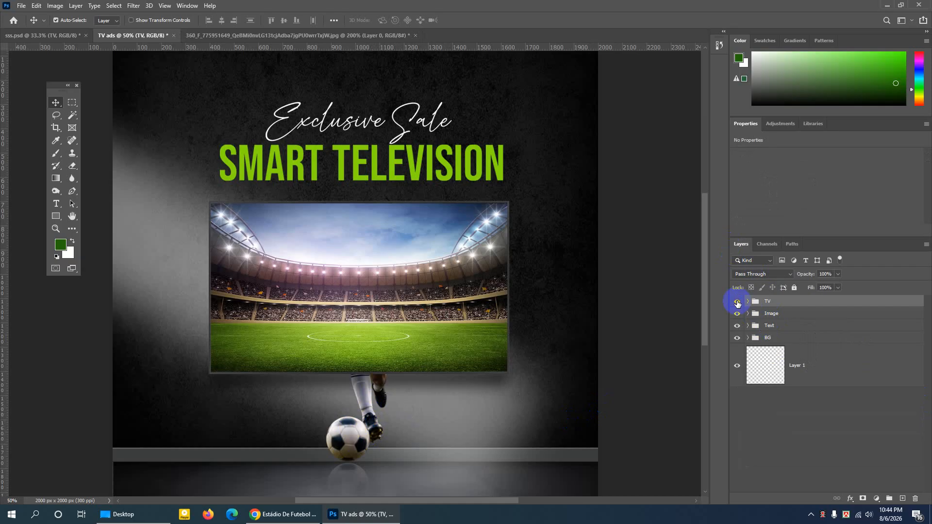
pyautogui.click(775, 316)
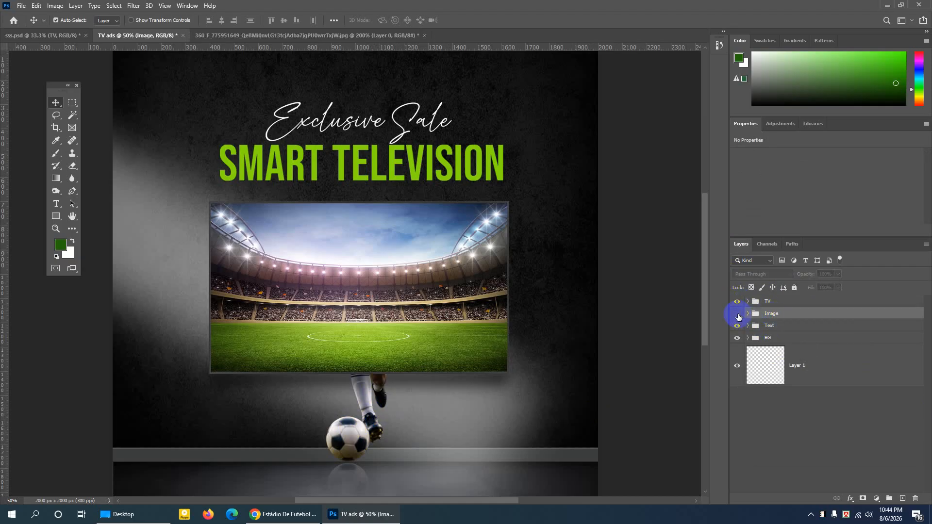
pyautogui.click(738, 314)
pyautogui.click(737, 314)
# - Move the Image group above the TV group in the layer order
pyautogui.moveTo(775, 317); pyautogui.dragTo(771, 295)
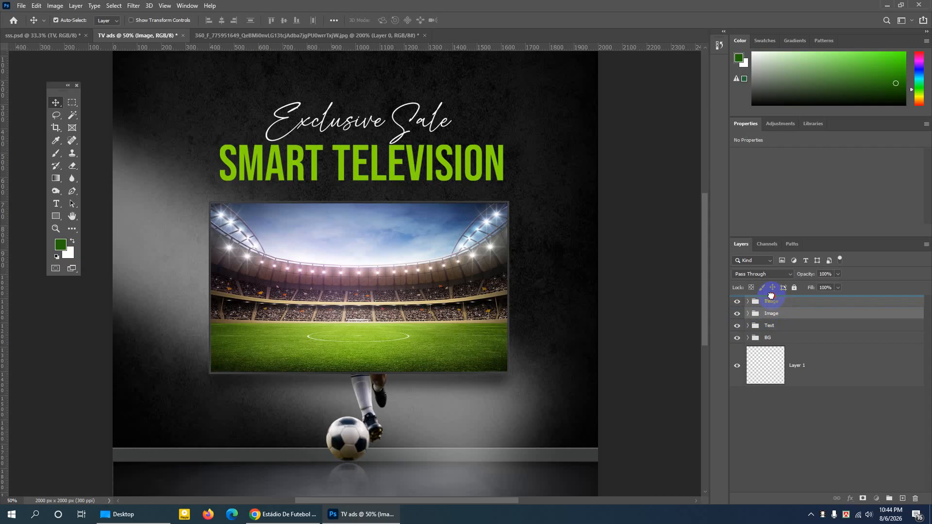
pyautogui.moveTo(771, 296); pyautogui.dragTo(772, 297)
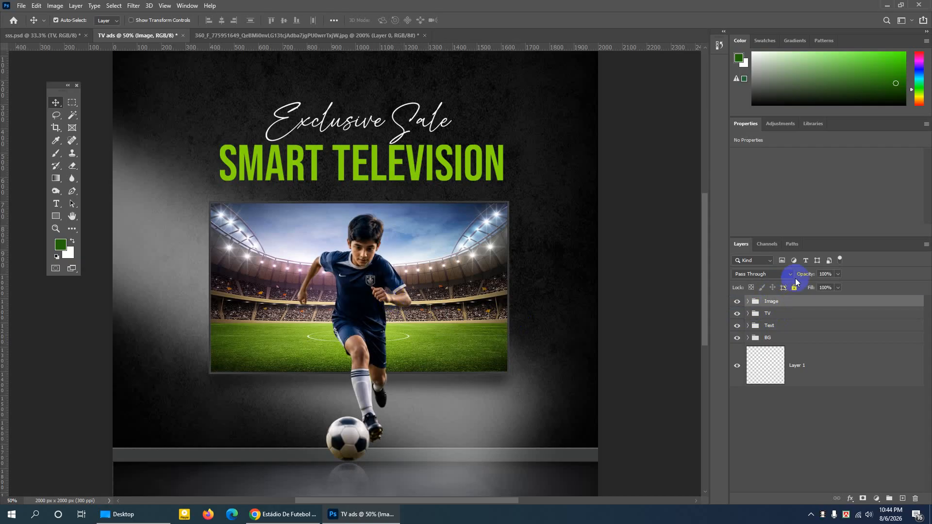
pyautogui.hotkey('ctrl', '-')
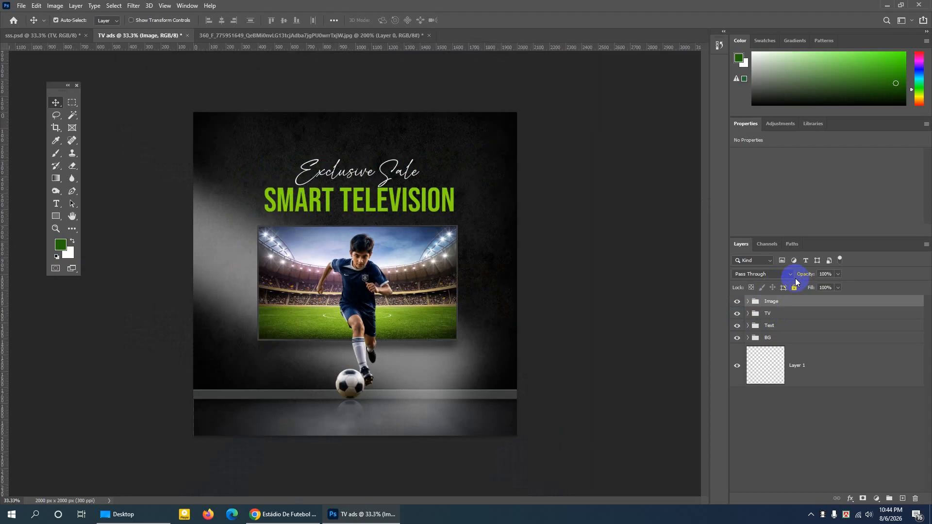
# - Return to sss.psd, find which groups hold the sofa and the floor lamp, and toggle the Element group's visibility
pyautogui.click(61, 35)
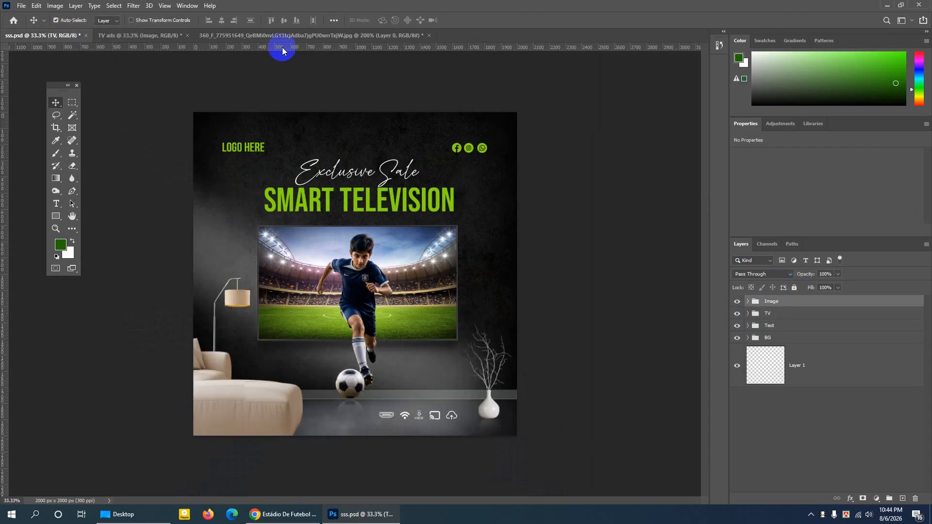
pyautogui.click(268, 394)
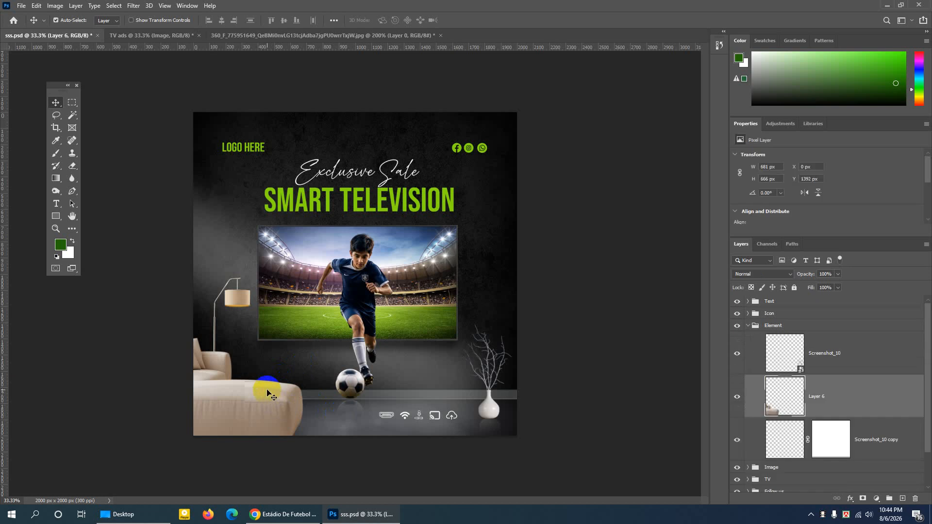
pyautogui.click(237, 299)
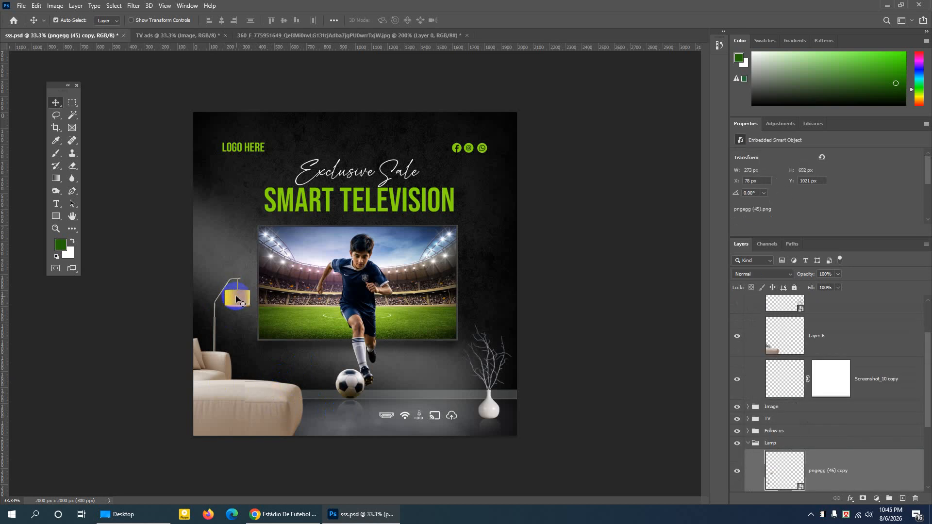
pyautogui.click(748, 443)
pyautogui.scroll(1, 778, 350)
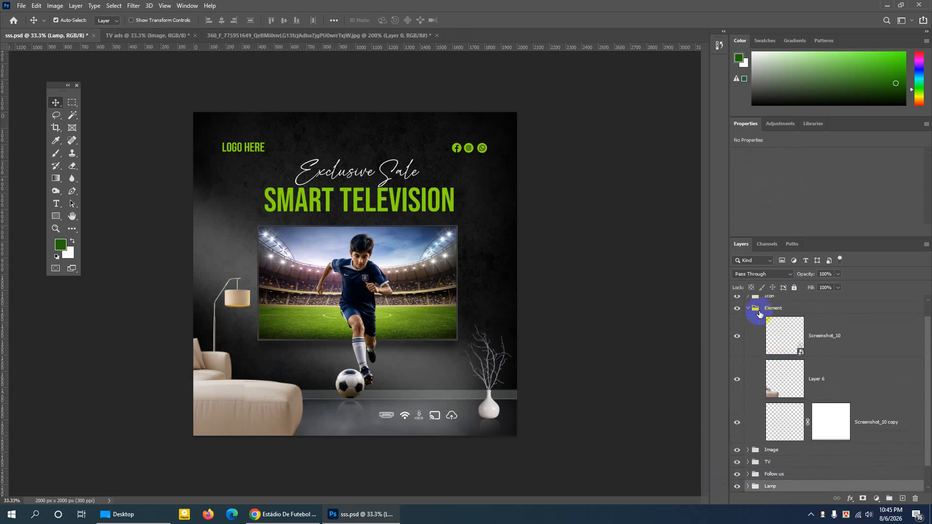
pyautogui.click(748, 311)
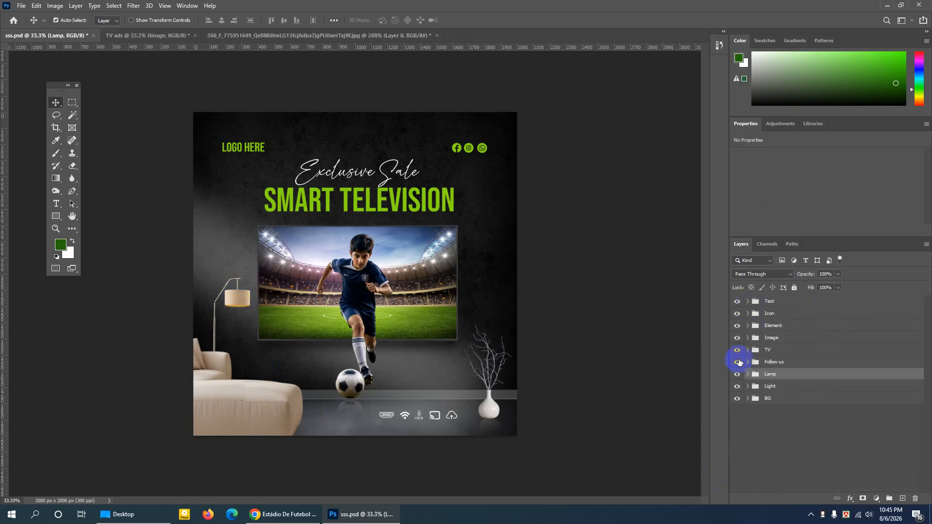
pyautogui.click(738, 327)
pyautogui.click(738, 328)
pyautogui.click(738, 328)
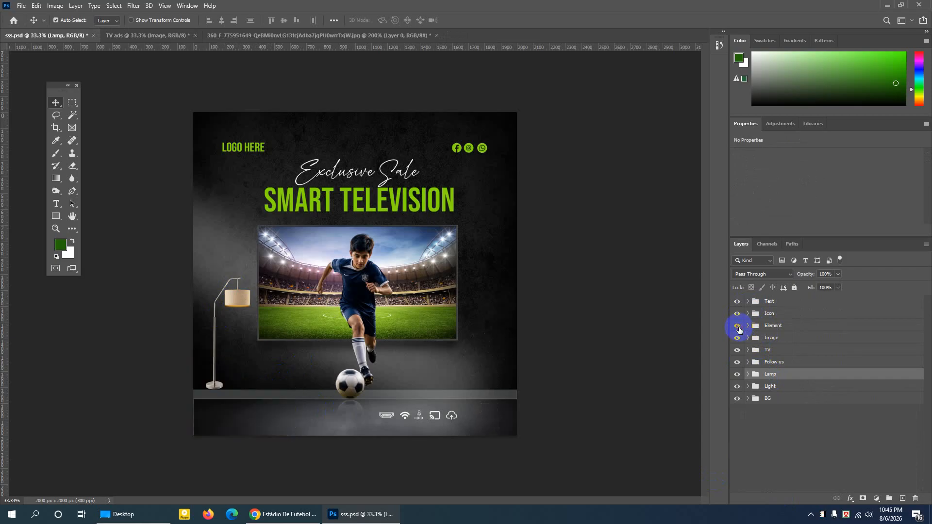
pyautogui.click(738, 328)
# - Duplicate the Element group with the sofa and vase into the TV ads document, and show that document
pyautogui.rightClick(792, 326)
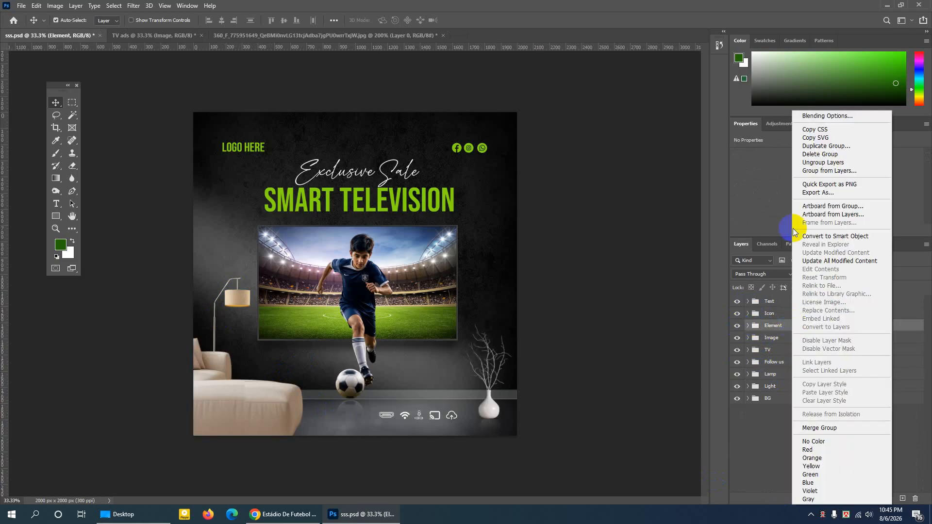
pyautogui.click(801, 144)
pyautogui.click(373, 219)
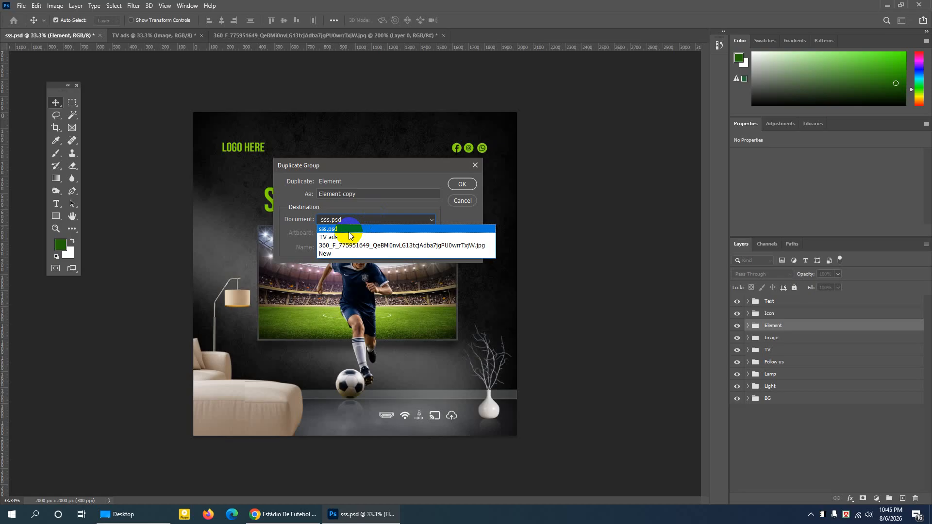
pyautogui.click(342, 239)
pyautogui.click(462, 184)
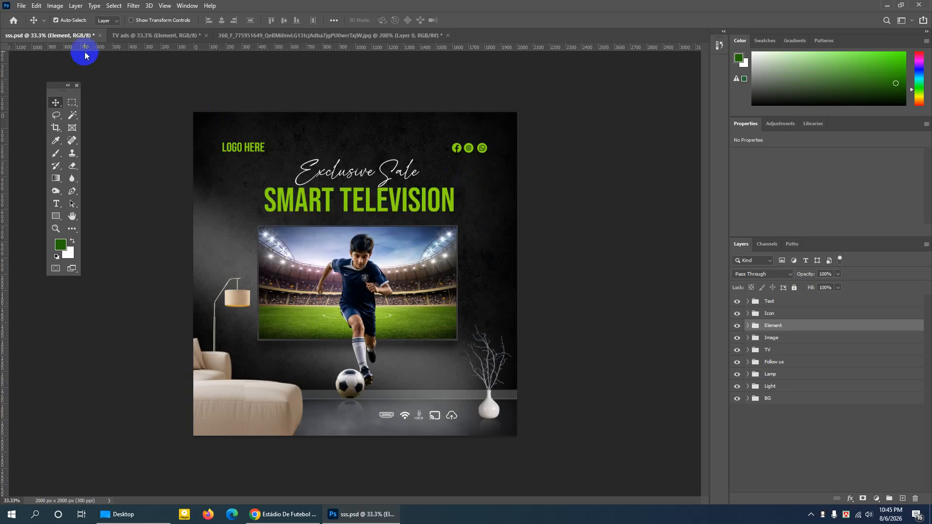
pyautogui.click(149, 36)
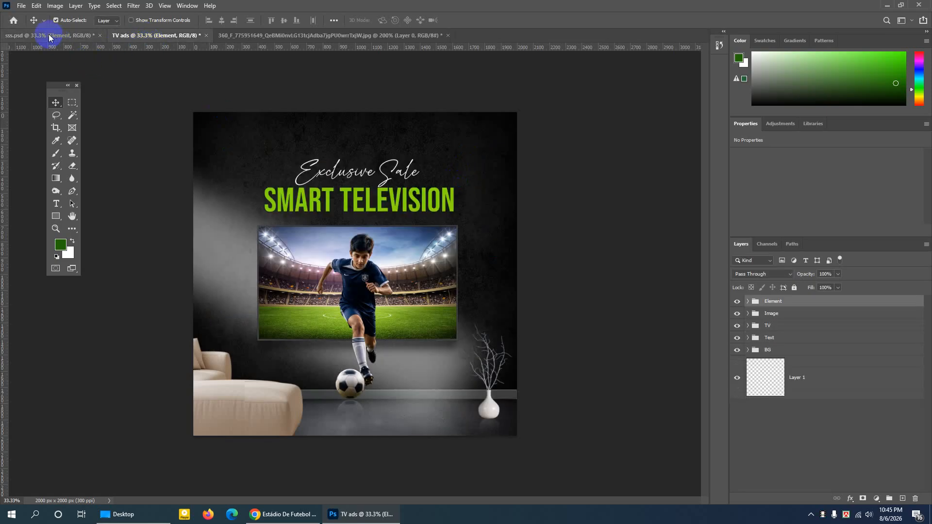
# - Compare sss.psd with the TV ads document, and toggle the Lamp group's visibility in sss.psd
pyautogui.click(49, 35)
pyautogui.click(137, 37)
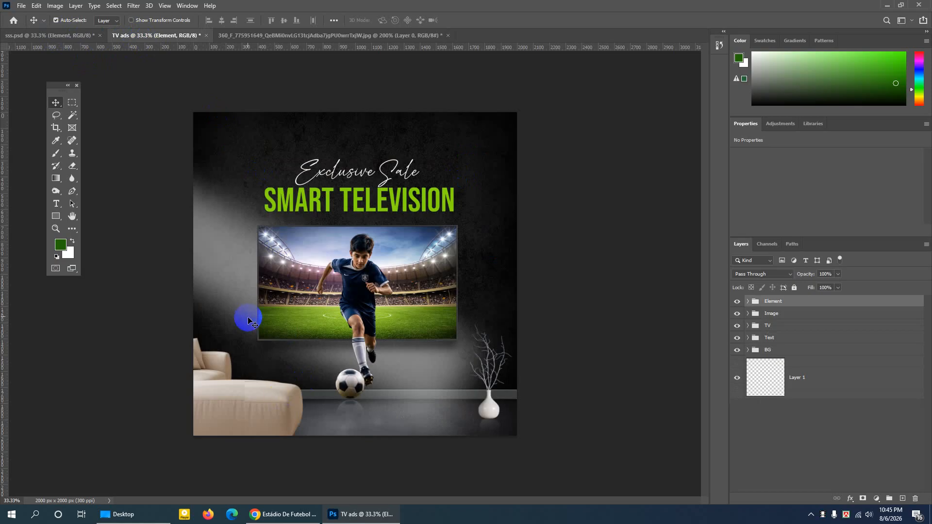
pyautogui.click(68, 36)
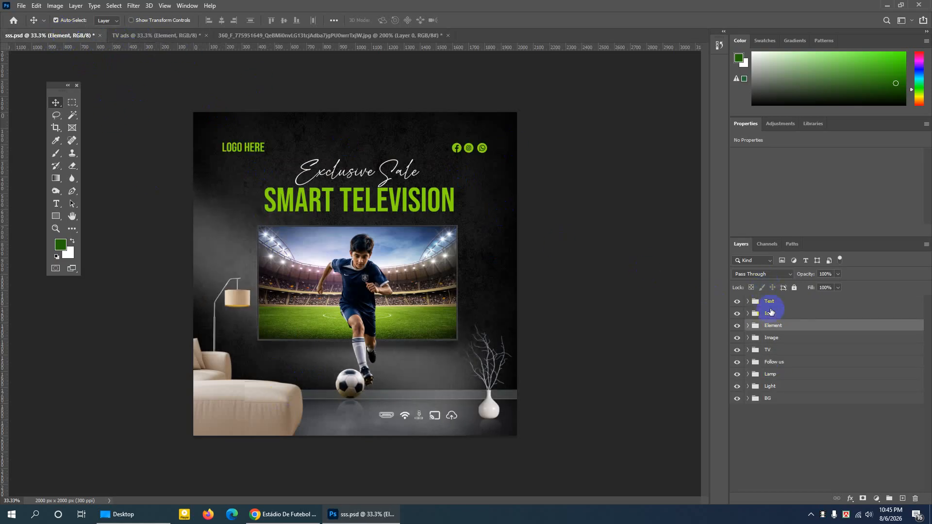
pyautogui.click(772, 375)
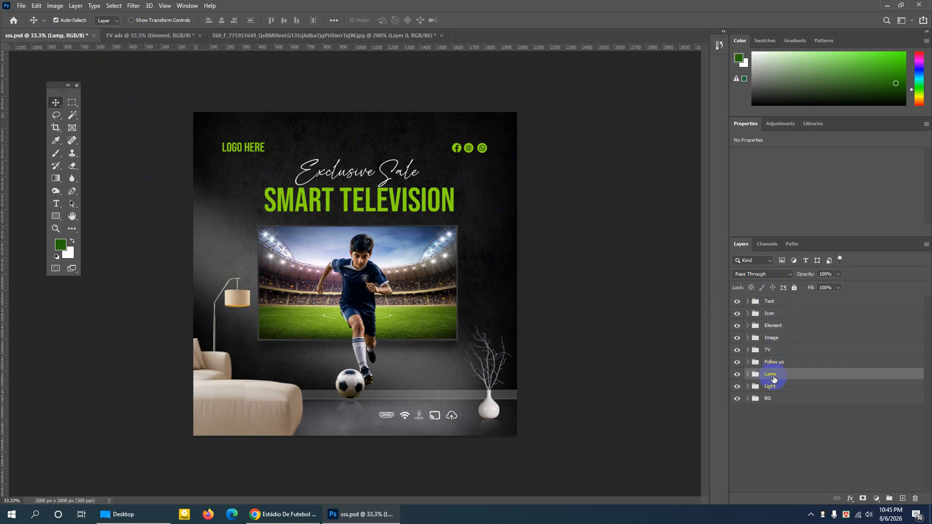
pyautogui.click(739, 375)
pyautogui.click(742, 377)
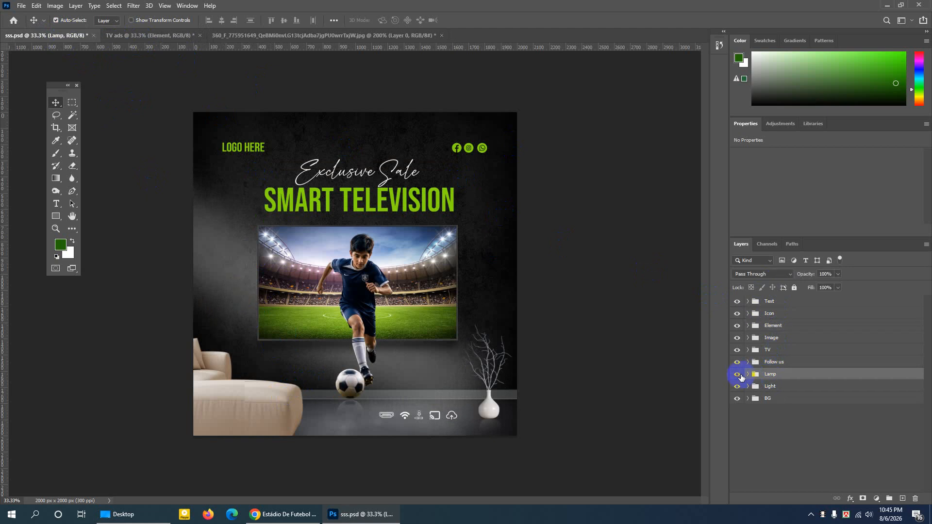
# - Switch to Chrome, search Google for "png egg" in a new tab, and open the PNGEgg website
pyautogui.click(284, 515)
pyautogui.click(257, 10)
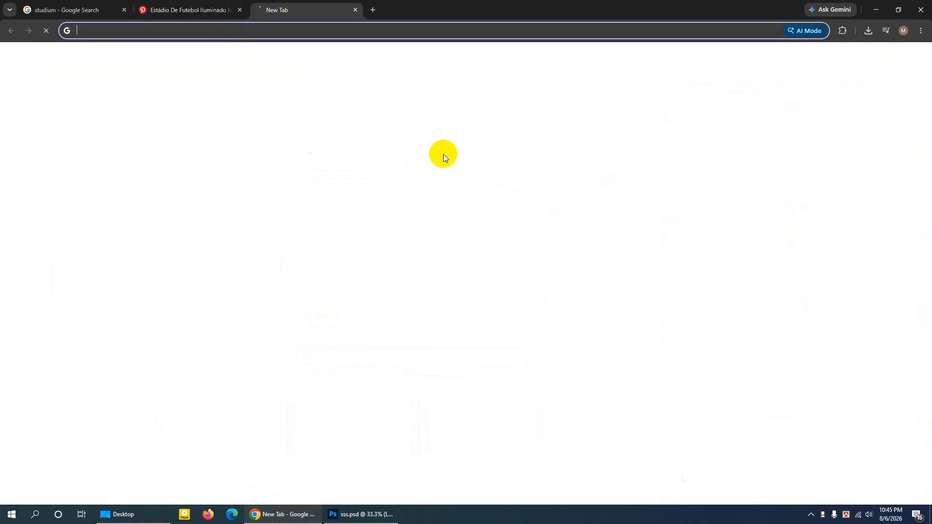
pyautogui.click(392, 178)
pyautogui.write('png egg')
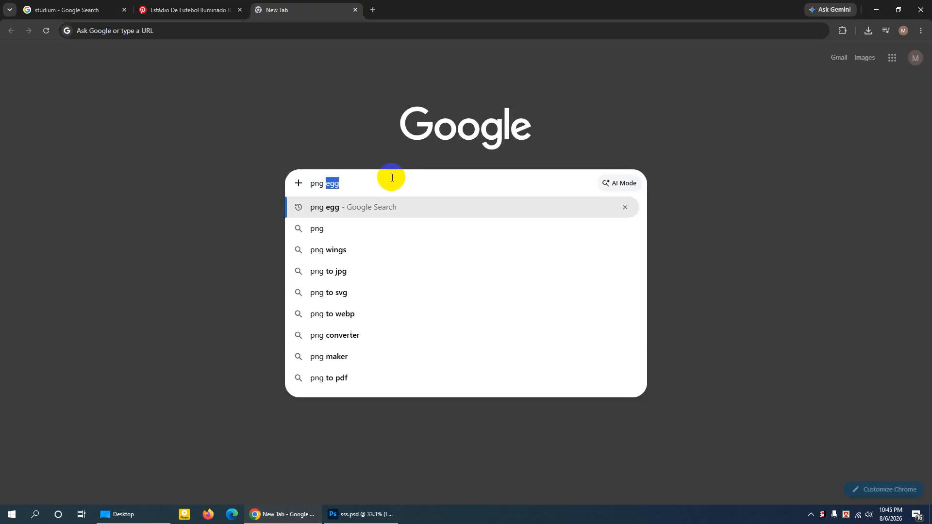
pyautogui.press('Return')
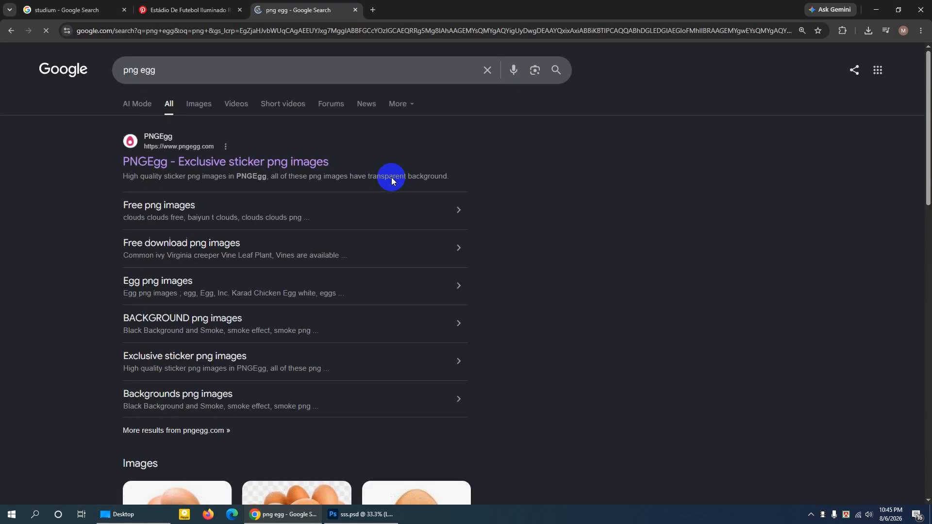
pyautogui.click(156, 167)
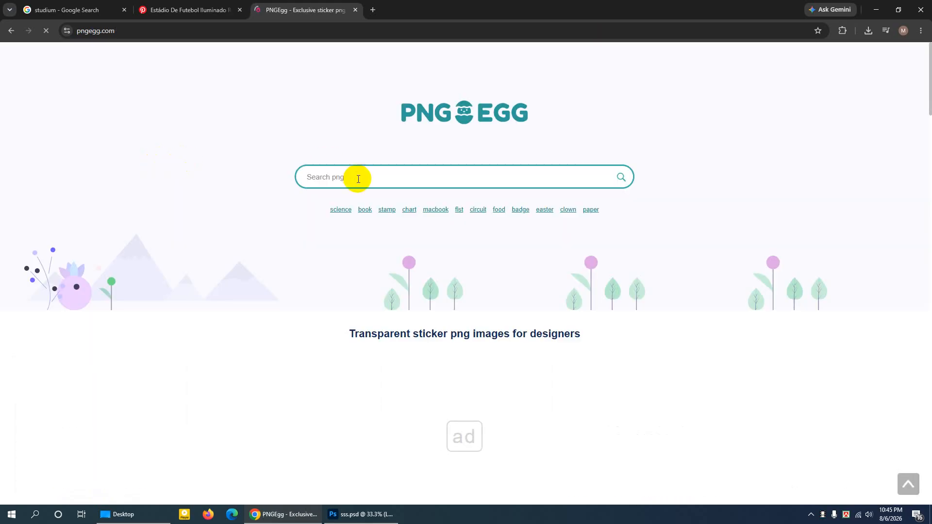
# - Search PNGEgg for "stand lamp" images
pyautogui.click(358, 179)
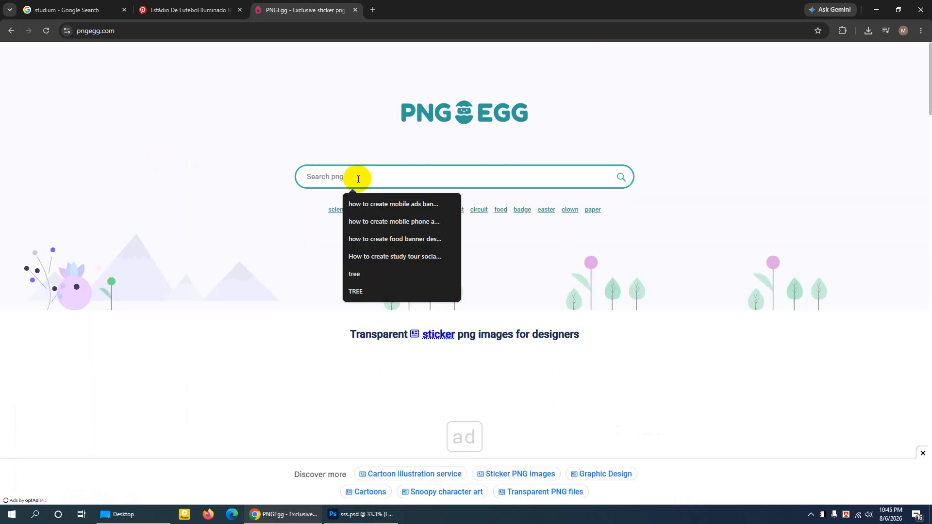
pyautogui.write('stand lamp')
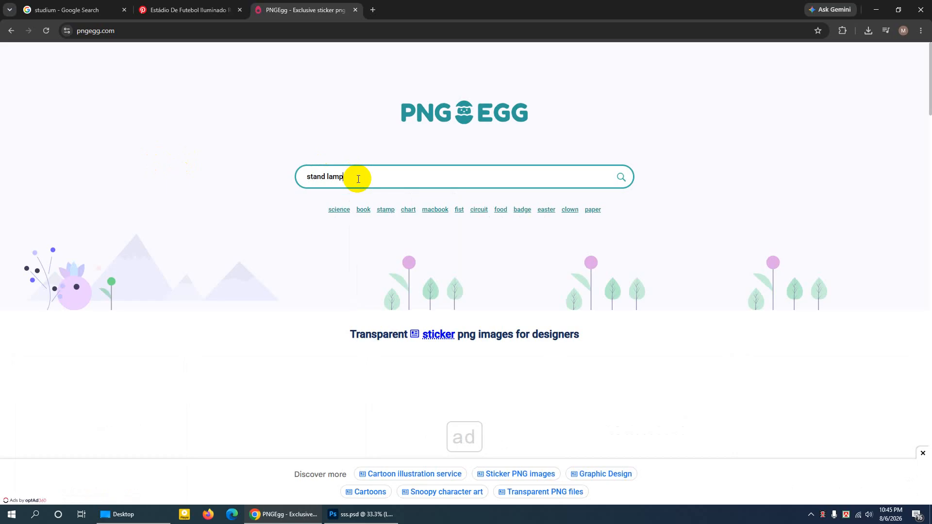
pyautogui.press('Return')
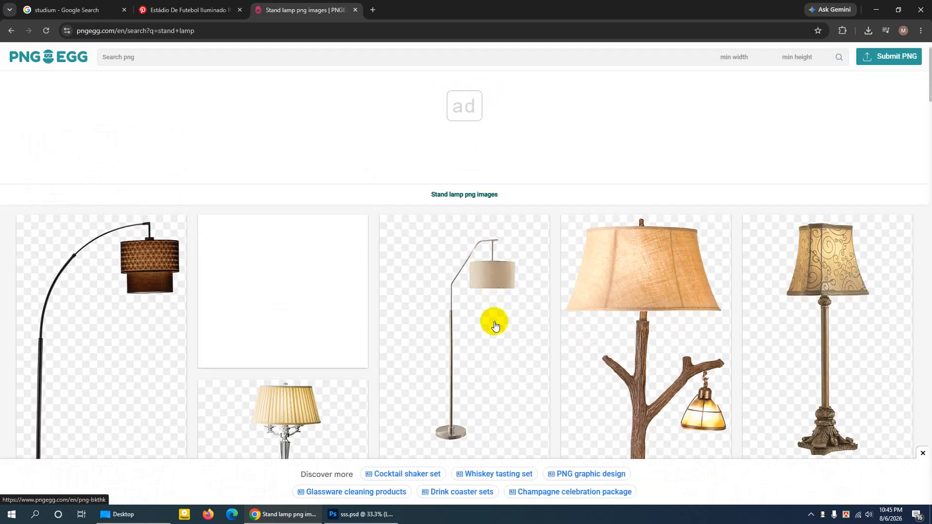
# - Look through the first two pages of stand lamp results for a floor lamp that suits the ad
pyautogui.scroll(-10, 494, 343)
pyautogui.scroll(-12, 499, 365)
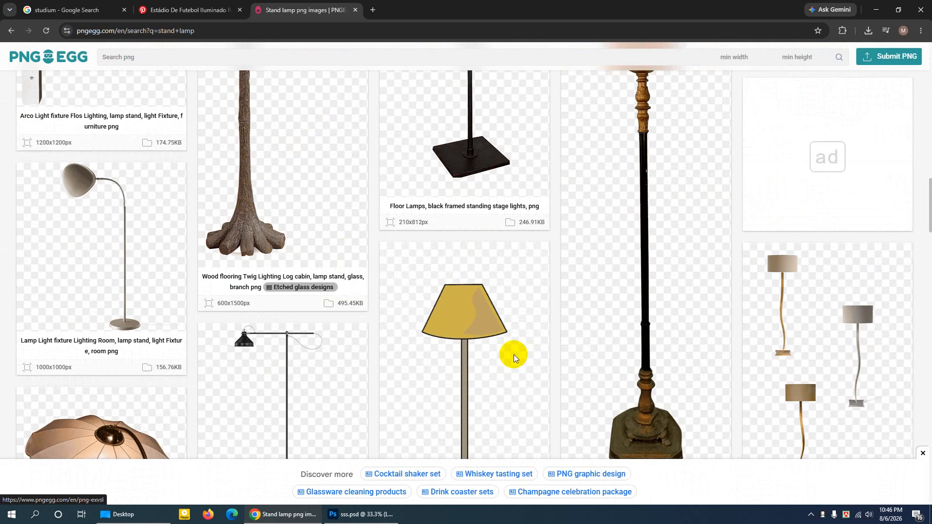
pyautogui.keyDown('ctrl'); pyautogui.scroll(-2, 514, 354); pyautogui.keyUp('ctrl')
pyautogui.scroll(-3, 519, 355)
pyautogui.scroll(-8, 519, 355)
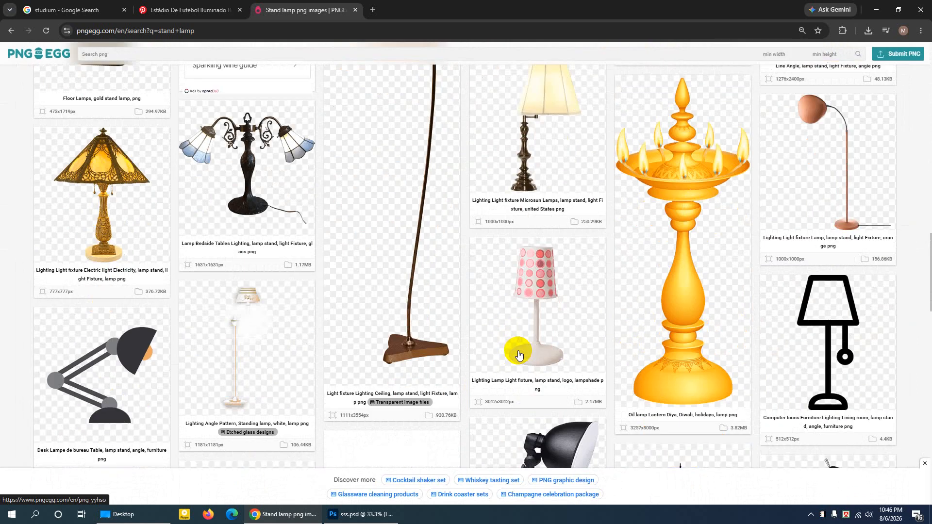
pyautogui.scroll(-15, 515, 355)
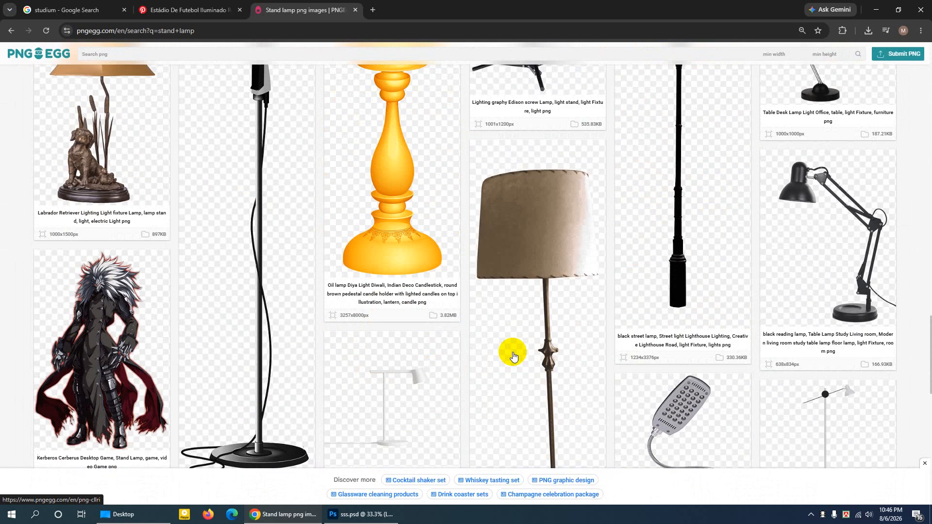
pyautogui.scroll(-3, 520, 349)
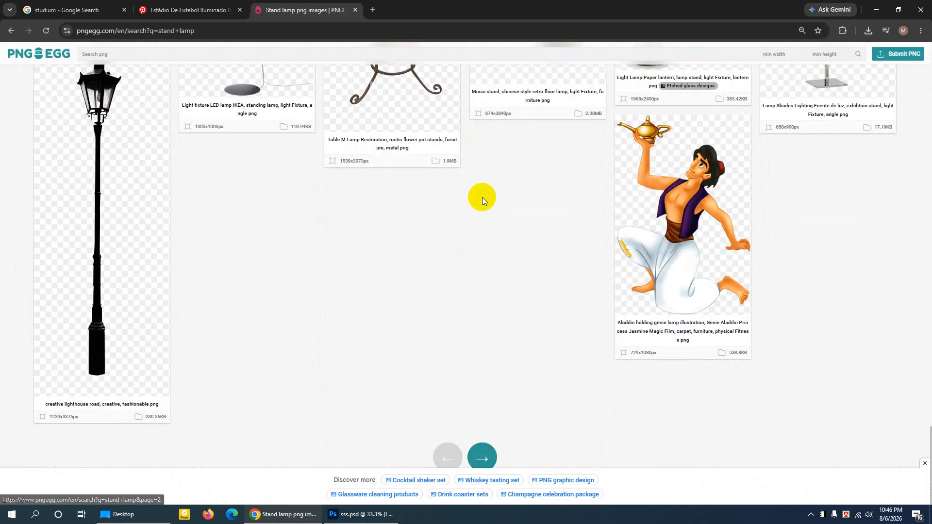
pyautogui.click(484, 457)
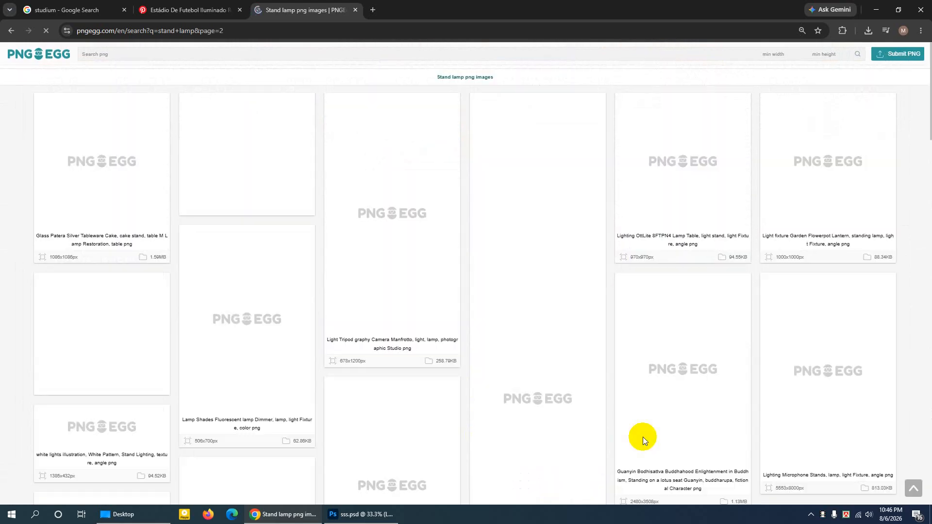
pyautogui.scroll(-5, 643, 437)
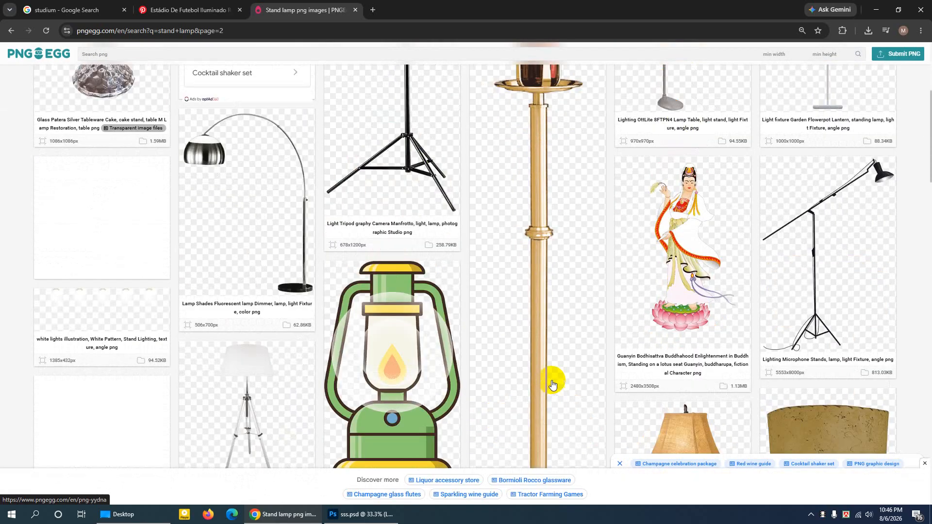
pyautogui.scroll(-4, 554, 384)
pyautogui.scroll(4, 759, 276)
pyautogui.scroll(-1, 760, 226)
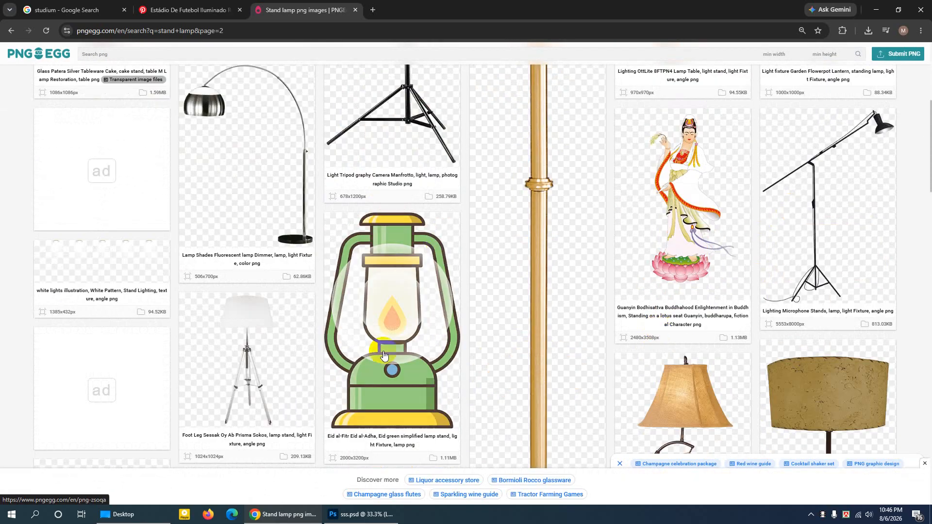
pyautogui.scroll(-5, 413, 333)
pyautogui.scroll(2, 414, 333)
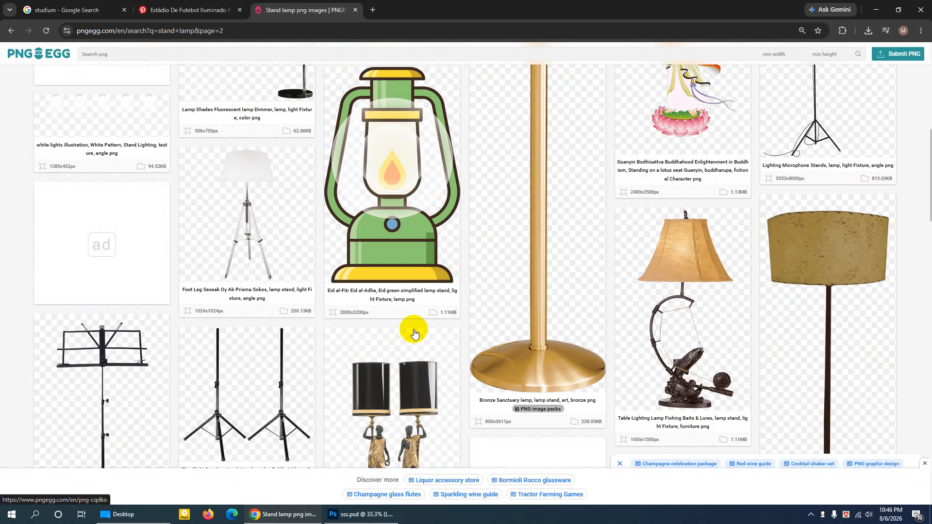
pyautogui.scroll(10, 414, 333)
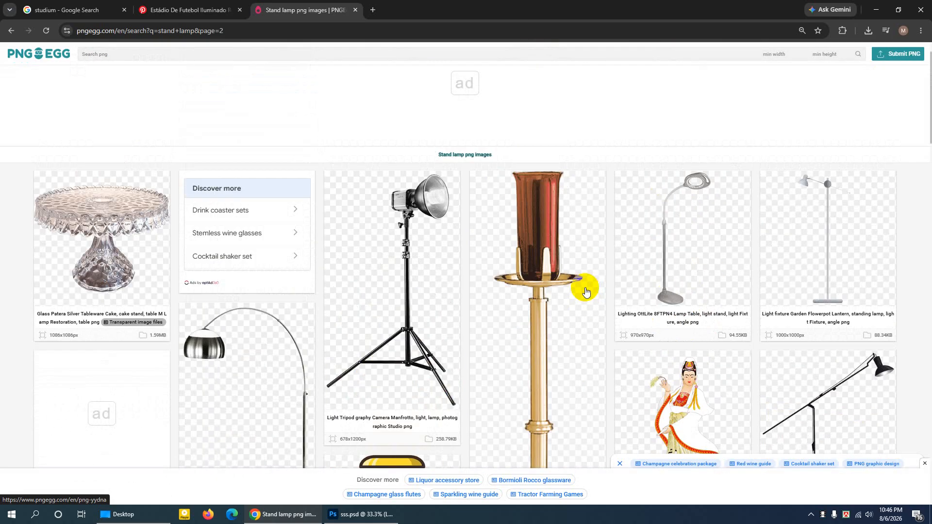
# - Return to the first results page and download the gray floor lamp with the drum brown lampshade as a PNG
pyautogui.click(11, 31)
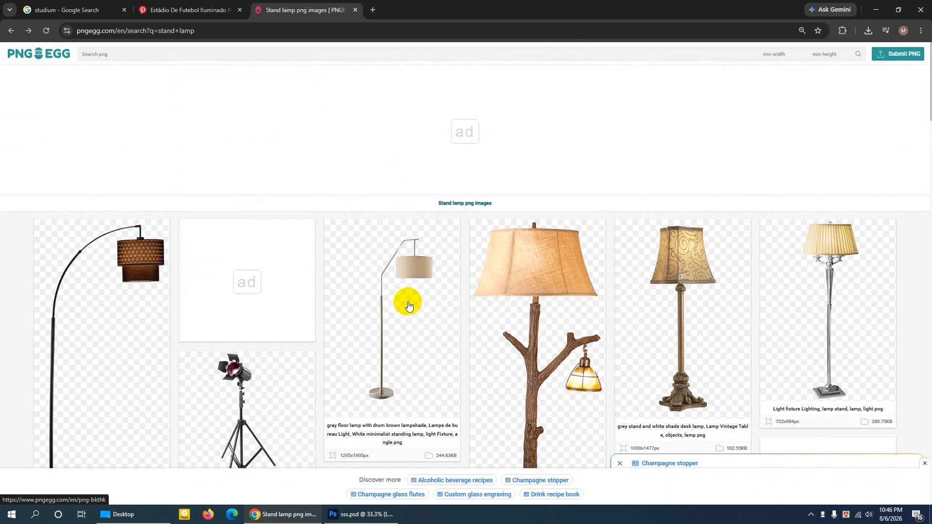
pyautogui.click(406, 298)
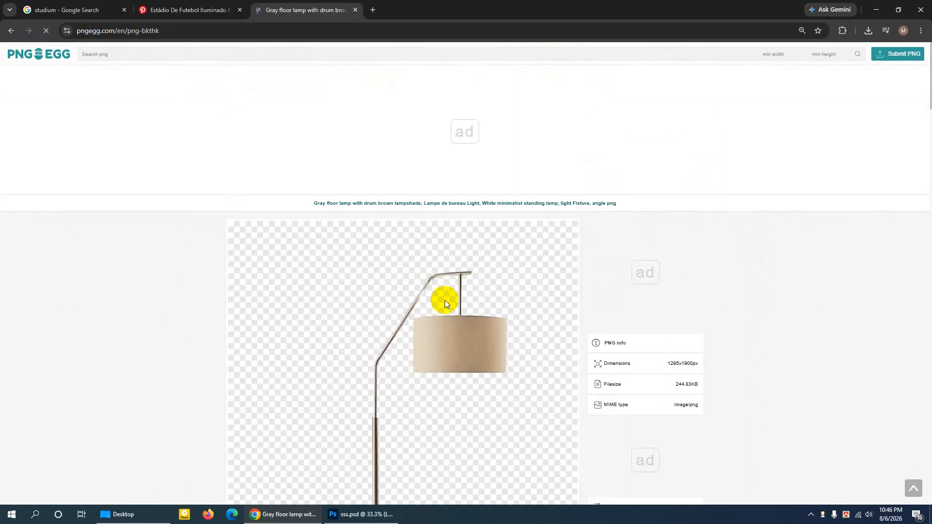
pyautogui.scroll(-9, 445, 306)
pyautogui.scroll(-3, 445, 318)
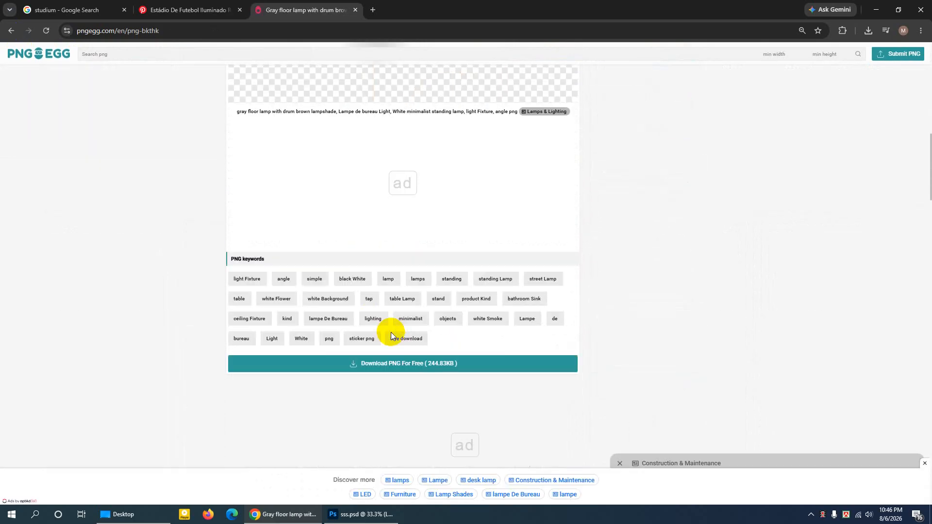
pyautogui.click(401, 369)
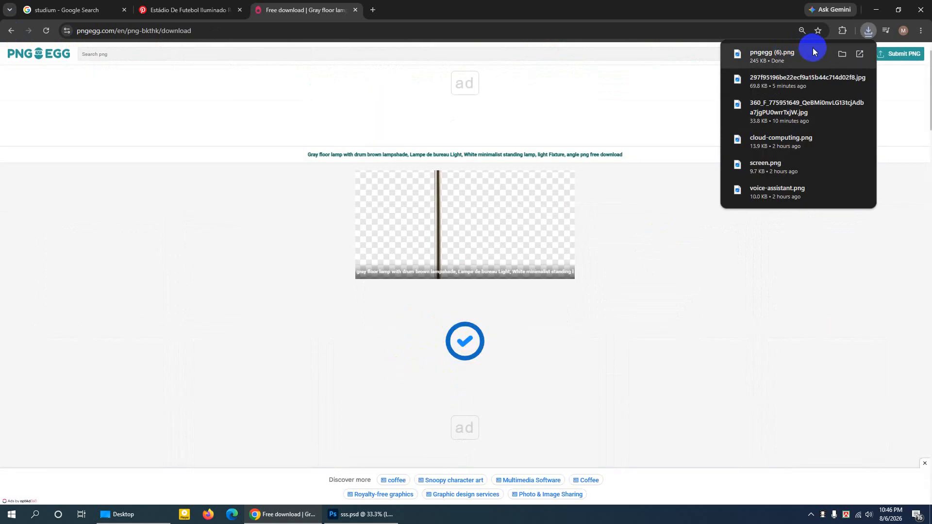
# - Place the downloaded pngegg (6).png into the TV ads document, scaled to about 10.2% and standing at the sofa
pyautogui.click(840, 54)
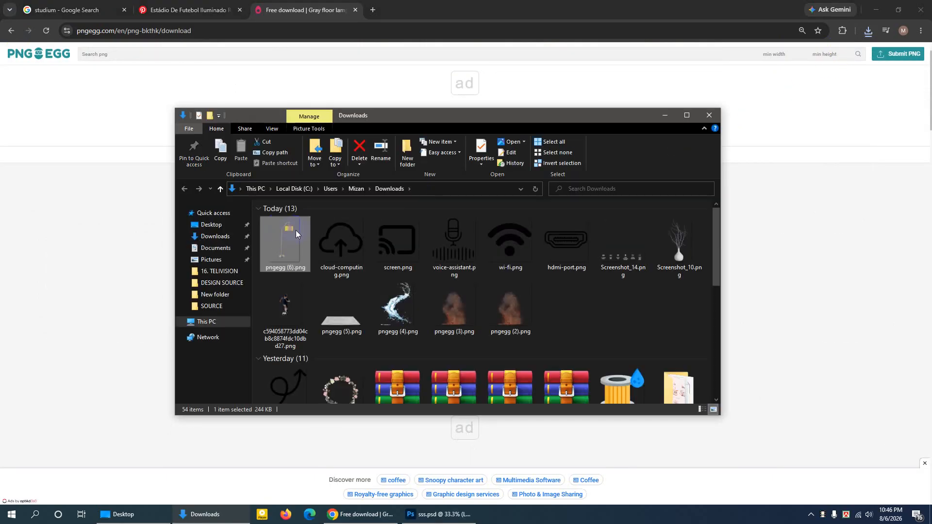
pyautogui.moveTo(287, 231); pyautogui.dragTo(310, 294)
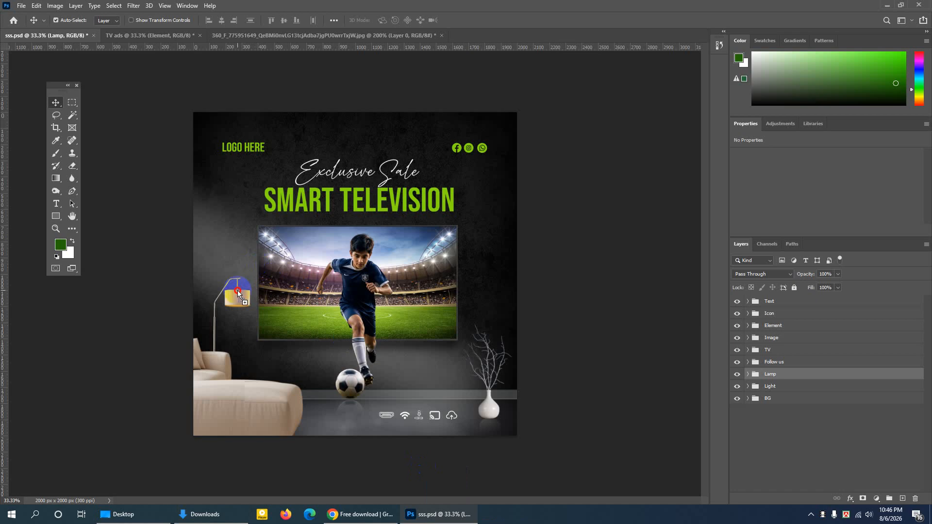
pyautogui.moveTo(156, 46); pyautogui.dragTo(260, 283)
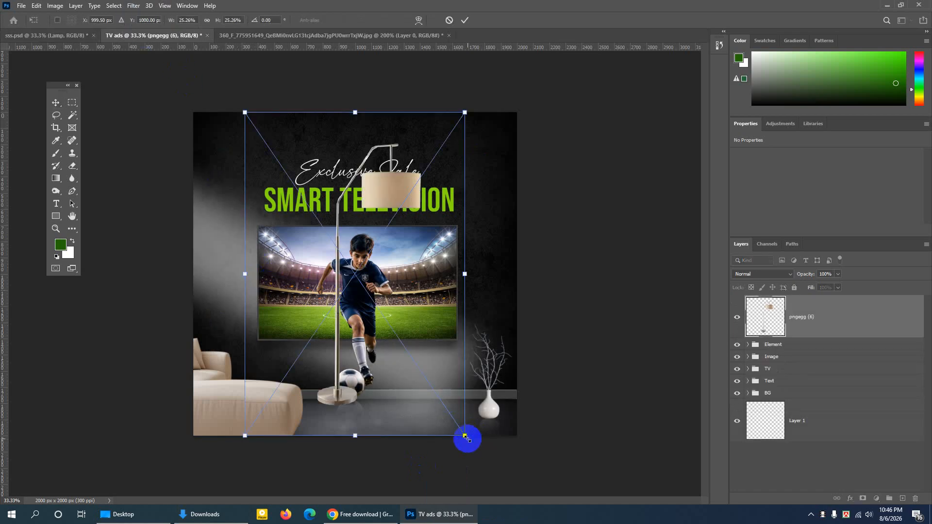
pyautogui.moveTo(465, 436); pyautogui.dragTo(333, 243)
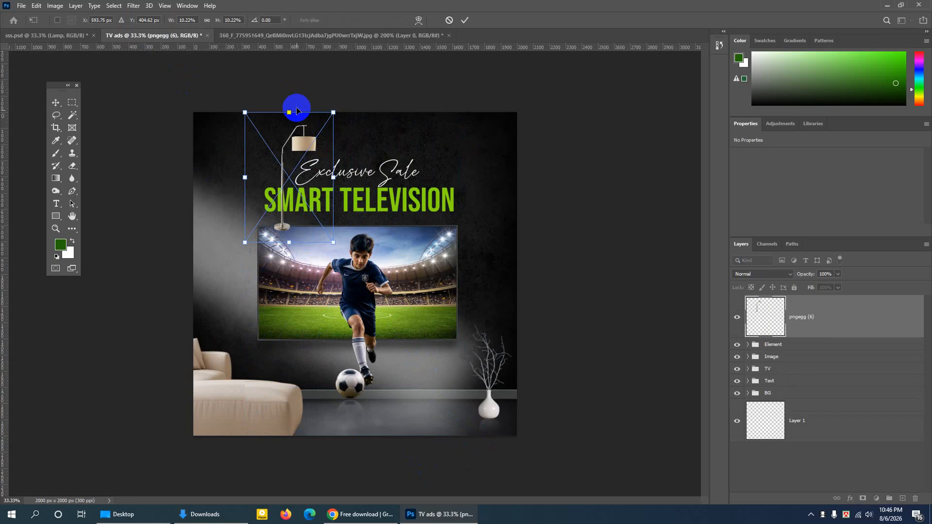
pyautogui.moveTo(300, 144); pyautogui.dragTo(233, 295)
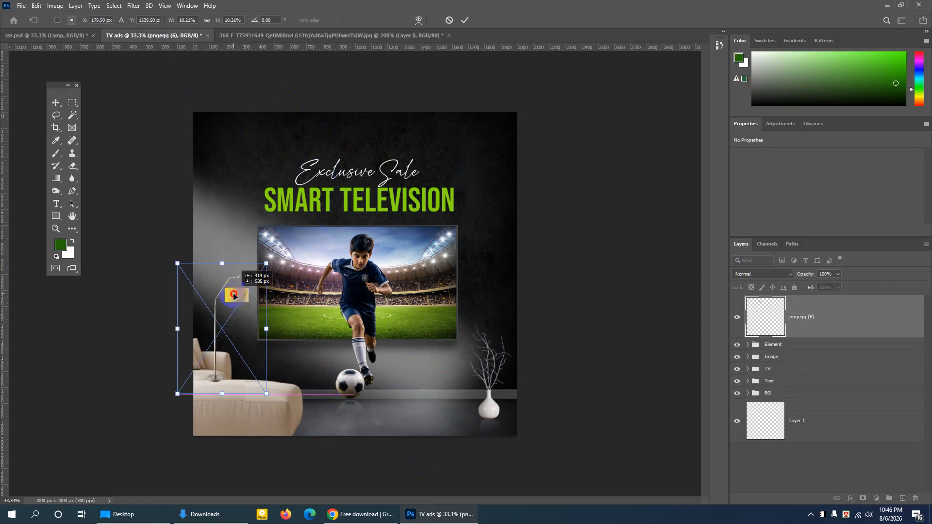
pyautogui.click(465, 20)
# - Move the Element group above the lamp layer, and shift the lamp down to about X 82 px, Y 1055 px
pyautogui.click(809, 332)
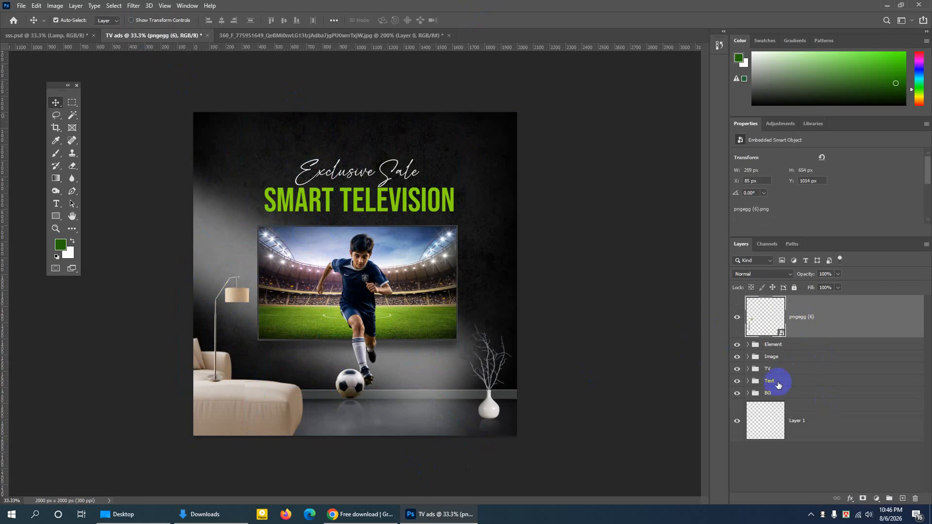
pyautogui.click(779, 347)
pyautogui.click(781, 320)
pyautogui.click(736, 318)
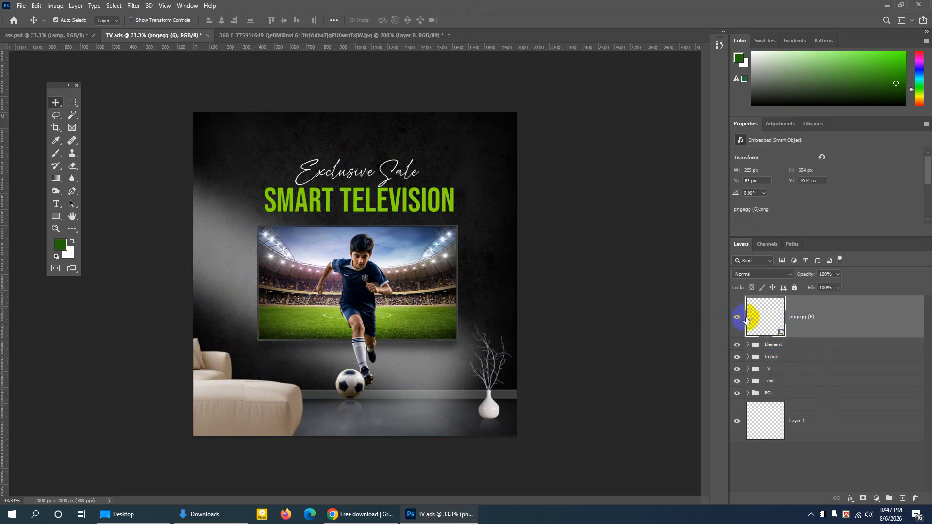
pyautogui.click(737, 318)
pyautogui.click(774, 348)
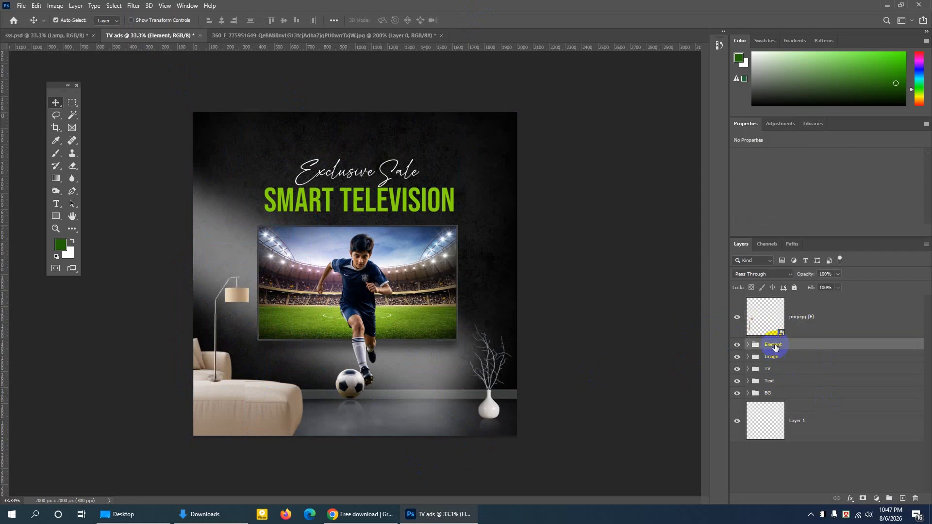
pyautogui.moveTo(774, 348); pyautogui.dragTo(765, 297)
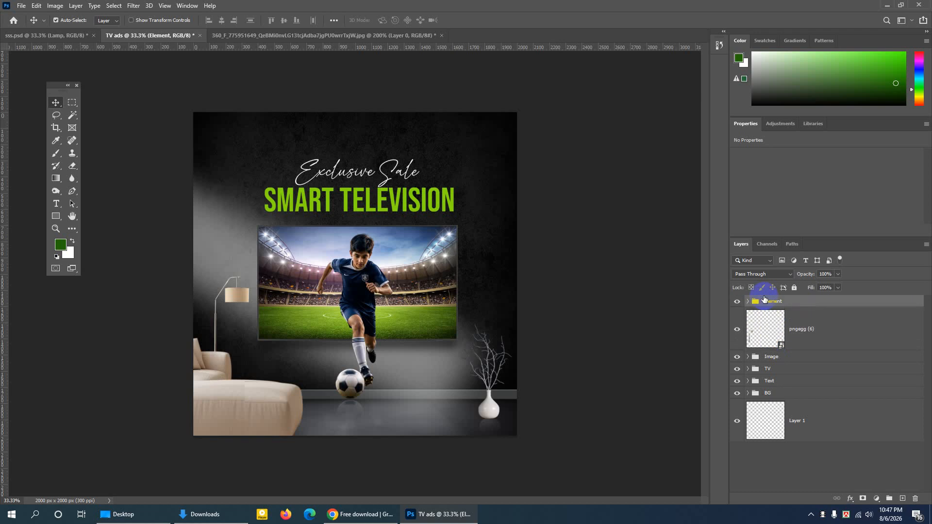
pyautogui.click(243, 299)
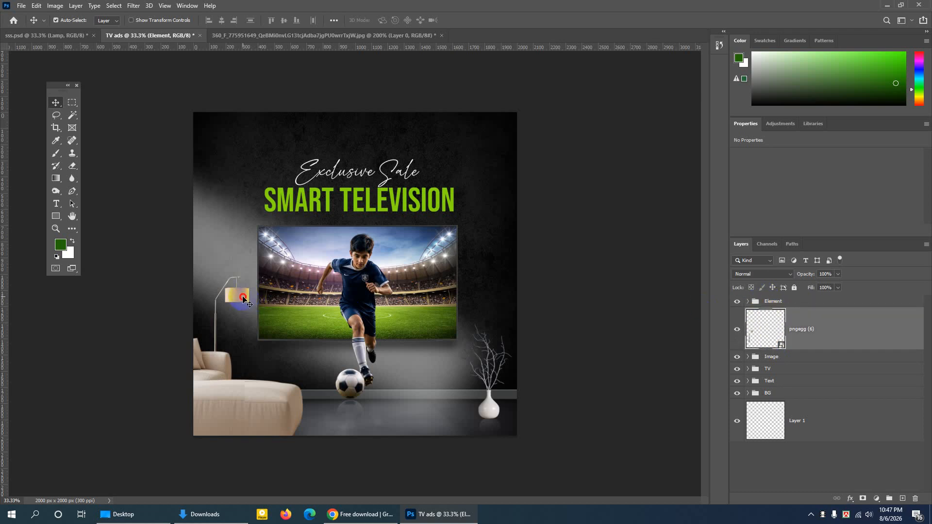
pyautogui.moveTo(243, 299); pyautogui.dragTo(244, 305)
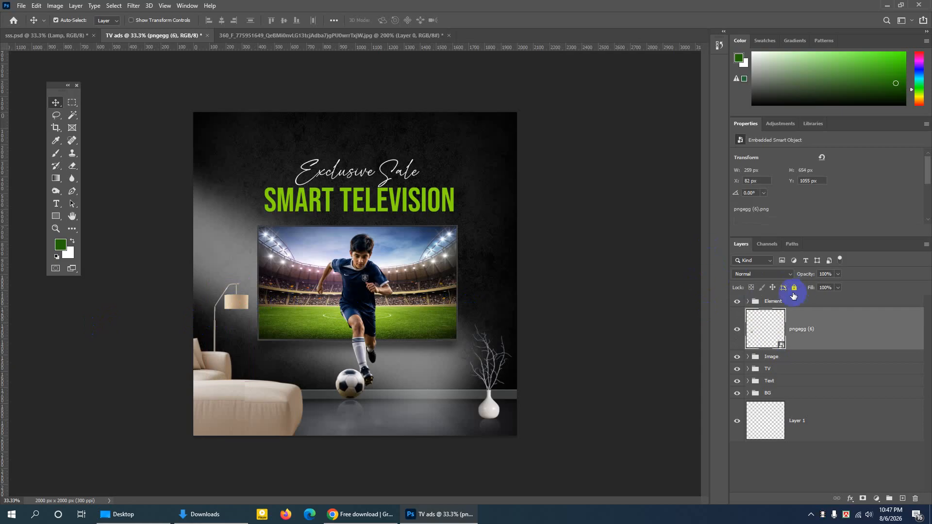
# - Check the lamp layer's visibility, put it in a group named "Lamp", and collapse the group
pyautogui.click(737, 330)
pyautogui.click(738, 330)
pyautogui.hotkey('ctrl', 'g')
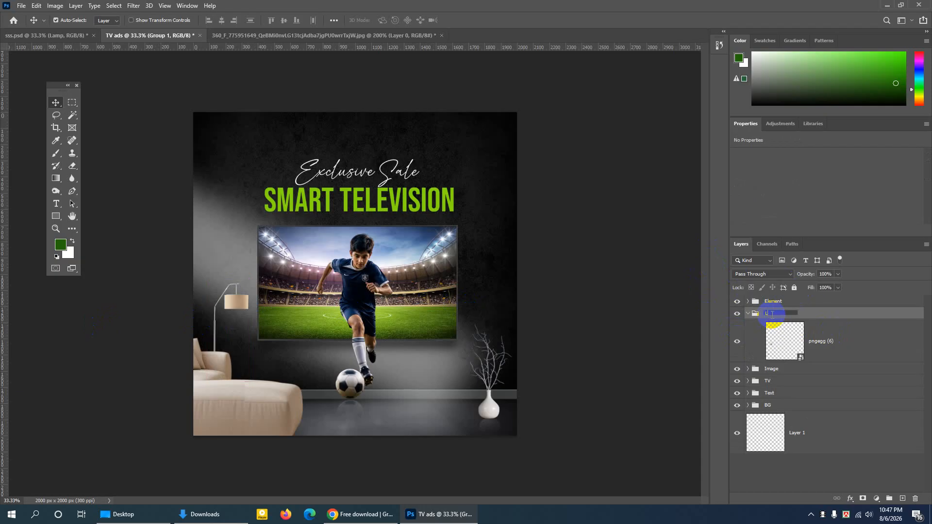
pyautogui.press('Return')
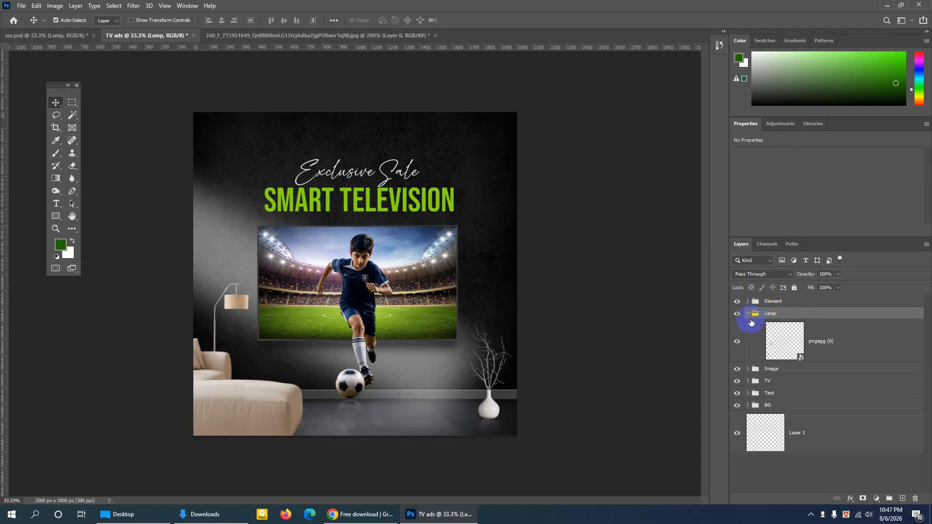
pyautogui.click(749, 314)
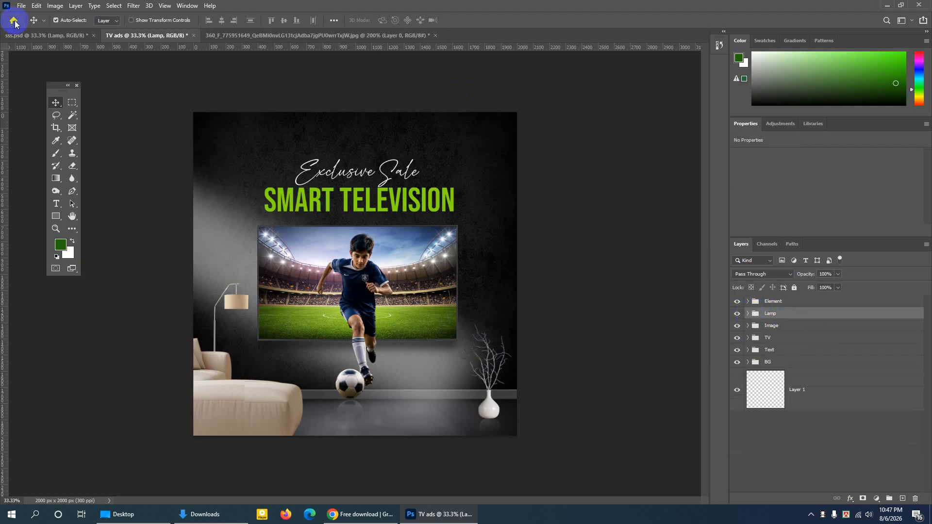
# - Duplicate the Icon group from sss.psd into the TV ads document, and show that document
pyautogui.click(67, 34)
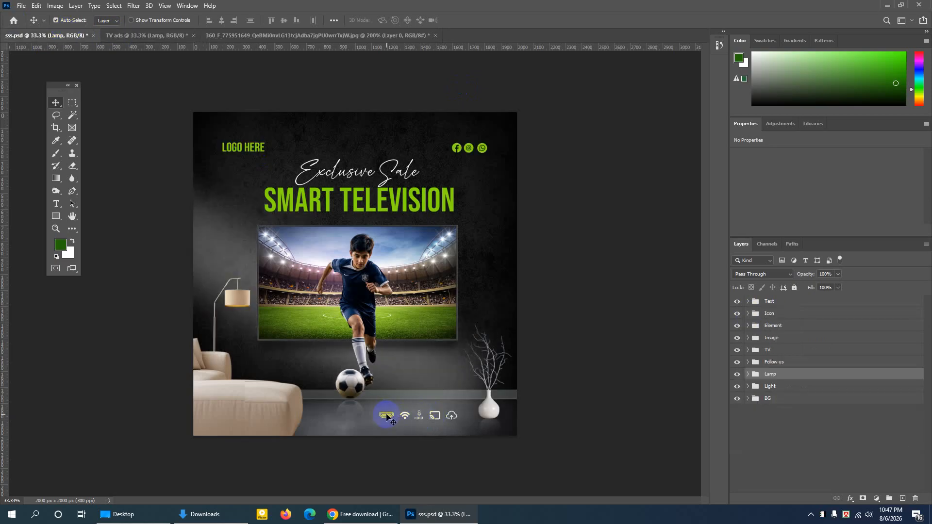
pyautogui.click(406, 415)
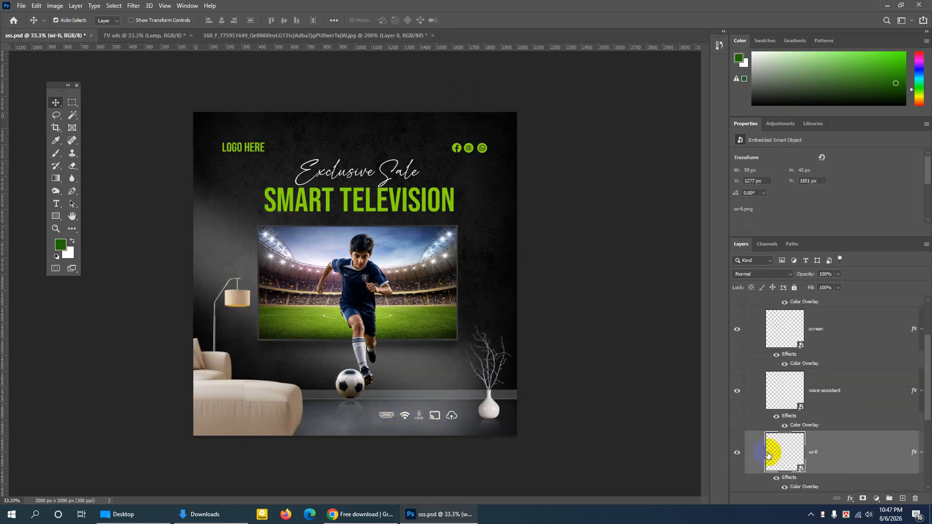
pyautogui.scroll(3, 762, 340)
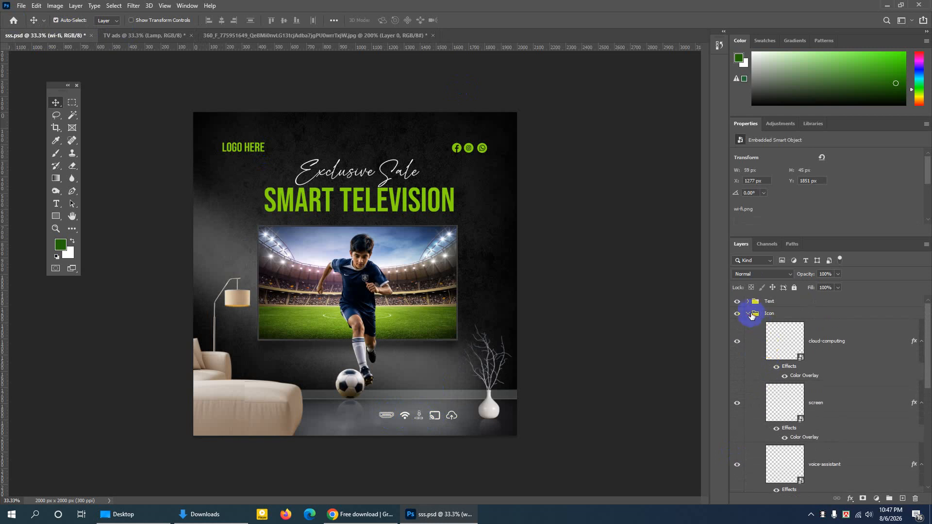
pyautogui.click(750, 315)
pyautogui.rightClick(777, 315)
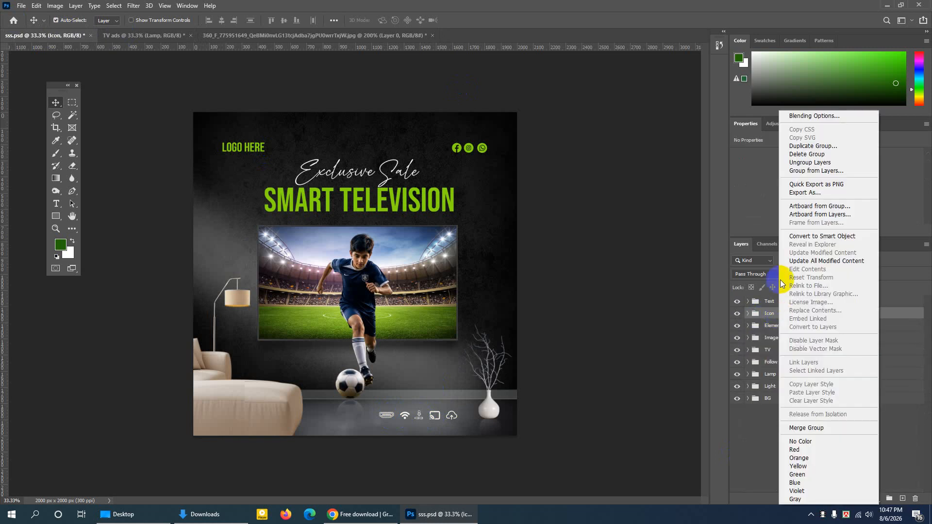
pyautogui.click(799, 146)
pyautogui.click(359, 222)
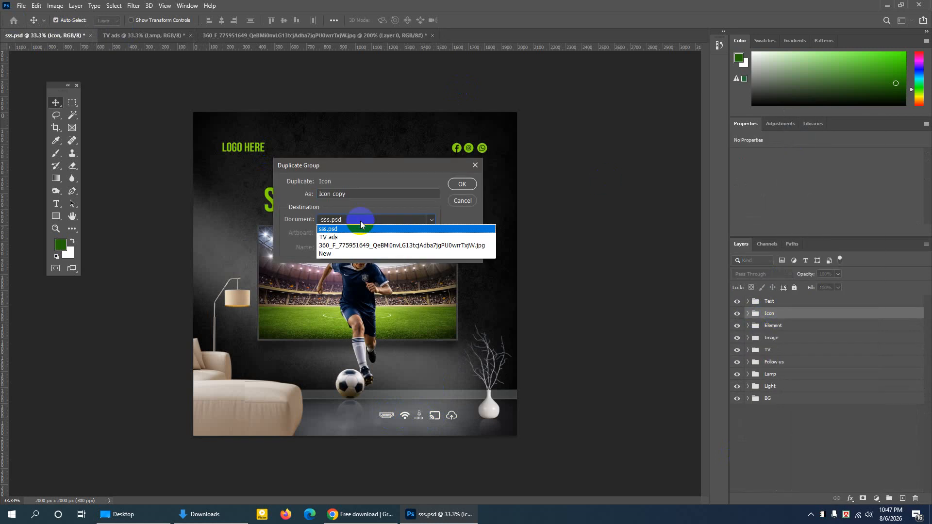
pyautogui.click(370, 224)
pyautogui.click(452, 185)
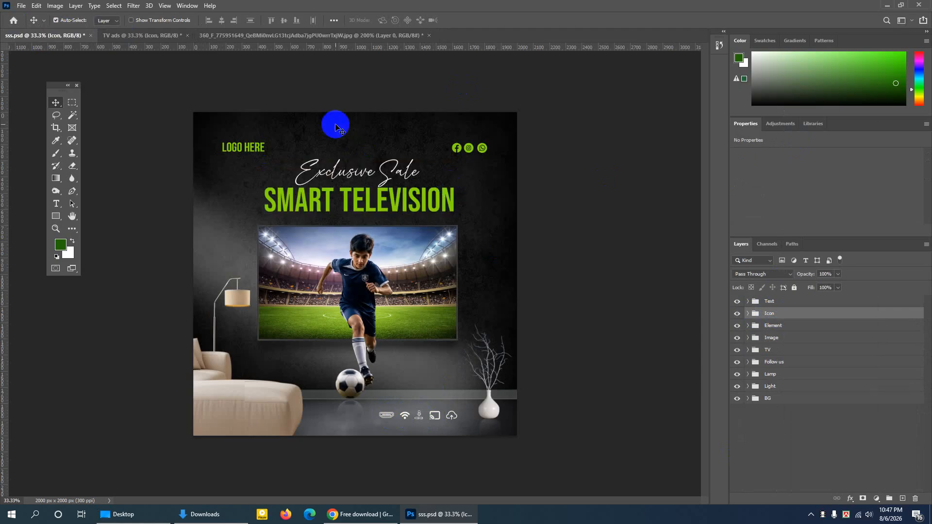
pyautogui.click(141, 35)
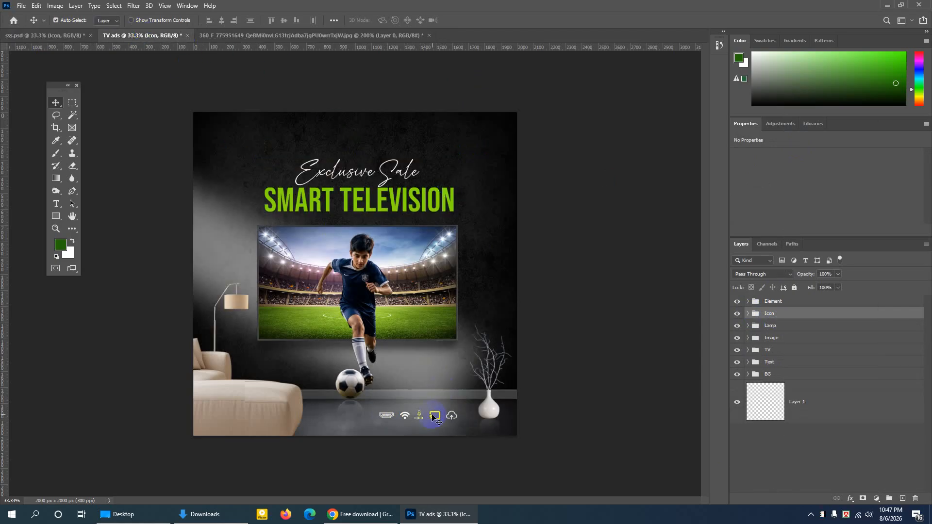
# - Show the sss.psd document, switch to Chrome, and open the Flaticon website in a new tab through a Google search for "flaticon"
pyautogui.click(72, 38)
pyautogui.click(358, 512)
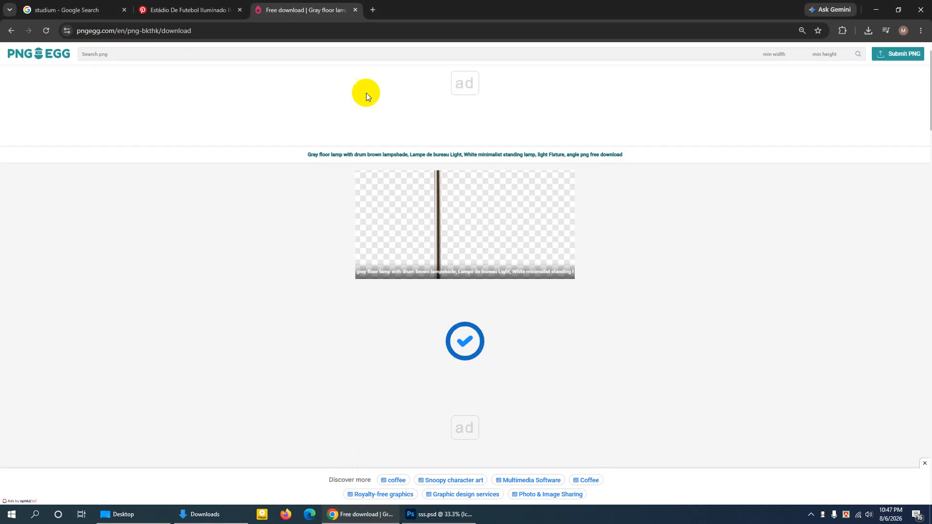
pyautogui.click(375, 10)
pyautogui.click(400, 189)
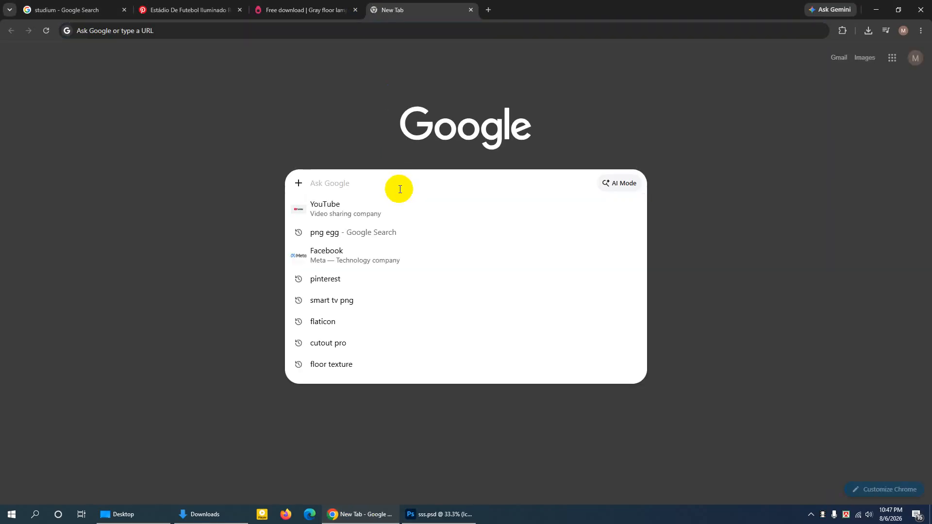
pyautogui.write('fl')
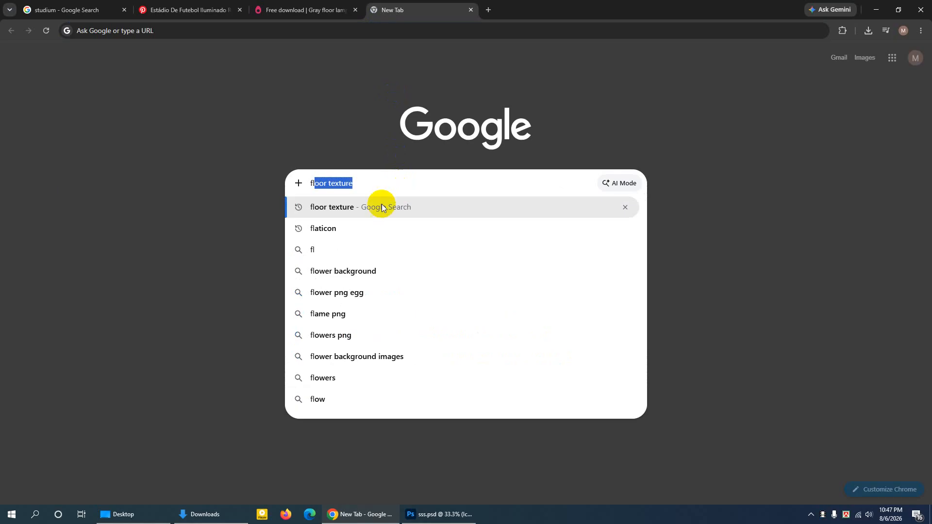
pyautogui.click(337, 229)
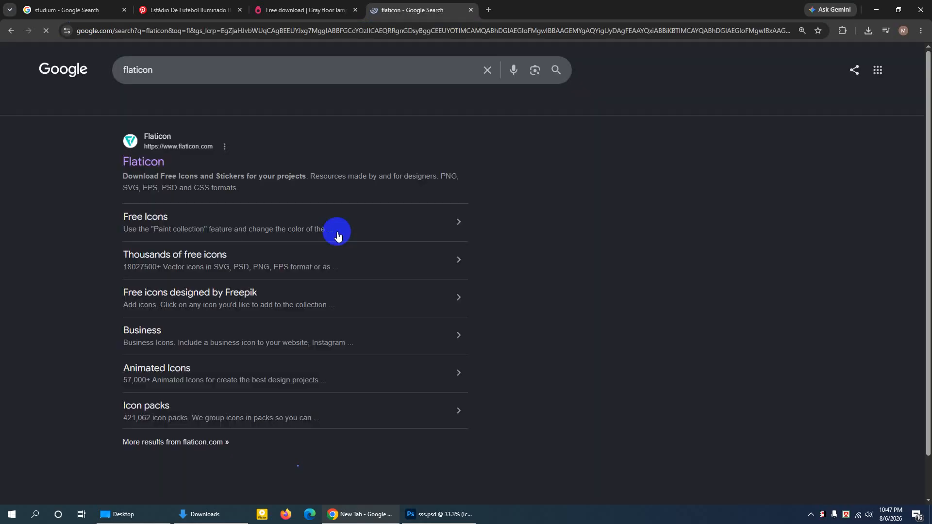
pyautogui.click(159, 164)
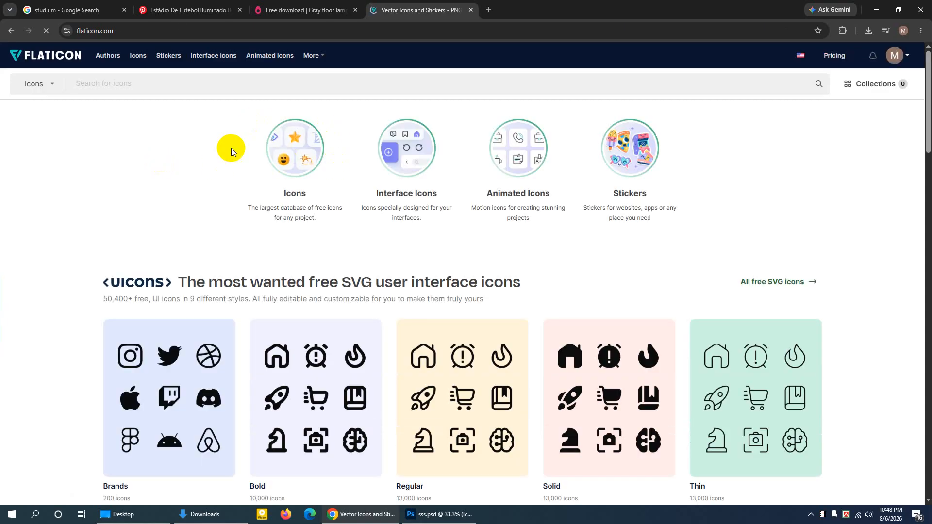
# - Search Flaticon's icons for "hdmi"
pyautogui.click(103, 85)
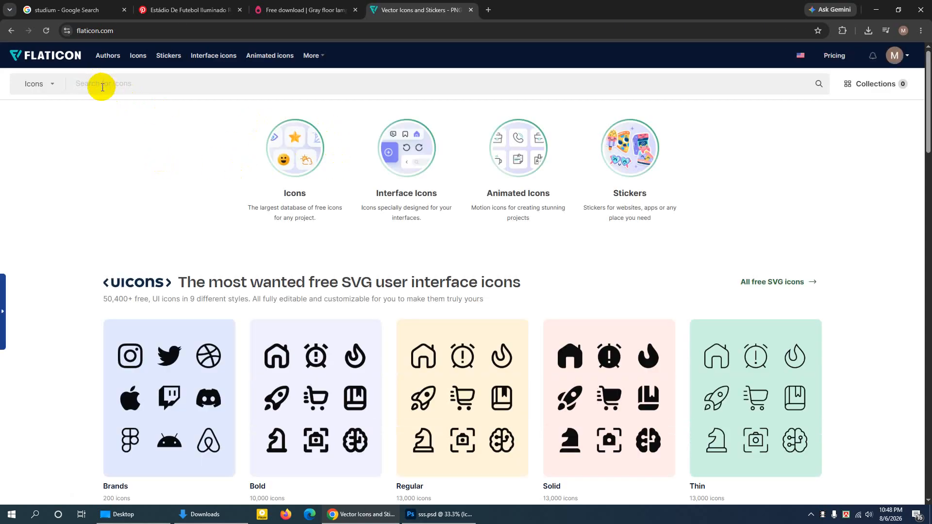
pyautogui.write('hdmi')
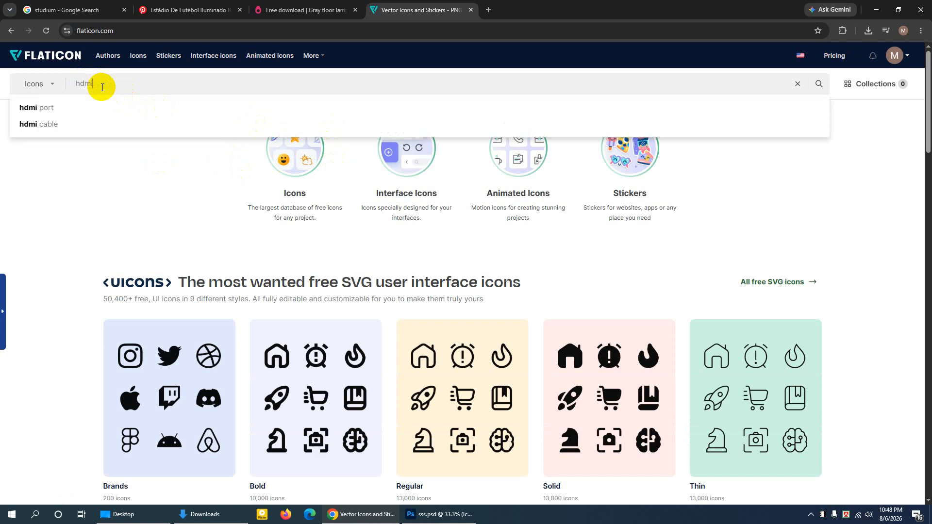
pyautogui.press('Return')
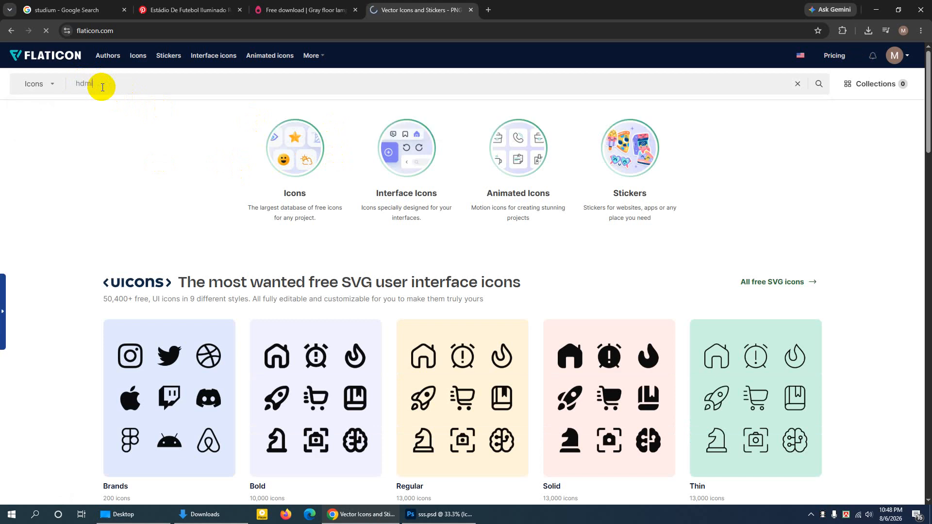
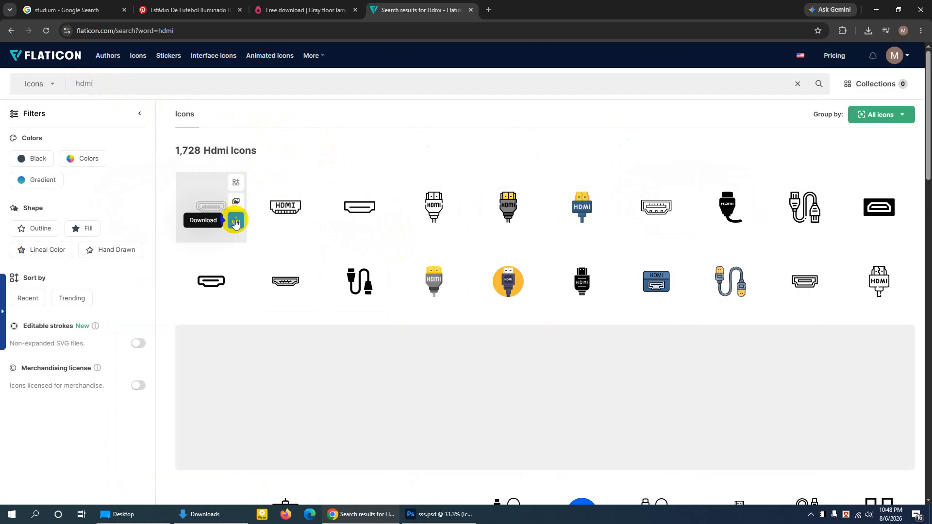
# - Download the first "Hdmi port" icon with the free option, check the file in the Downloads folder, and dismiss the attribution notice
pyautogui.click(236, 223)
pyautogui.click(217, 281)
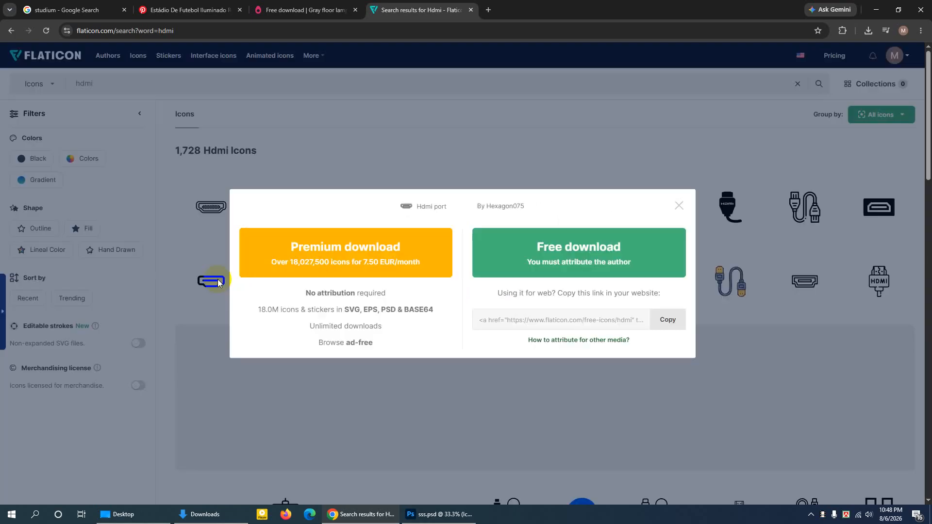
pyautogui.click(612, 249)
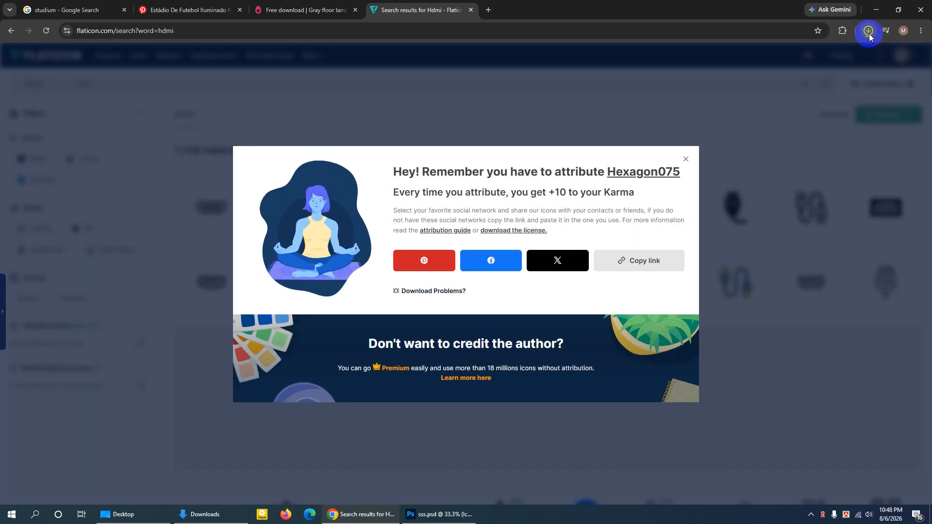
pyautogui.click(870, 33)
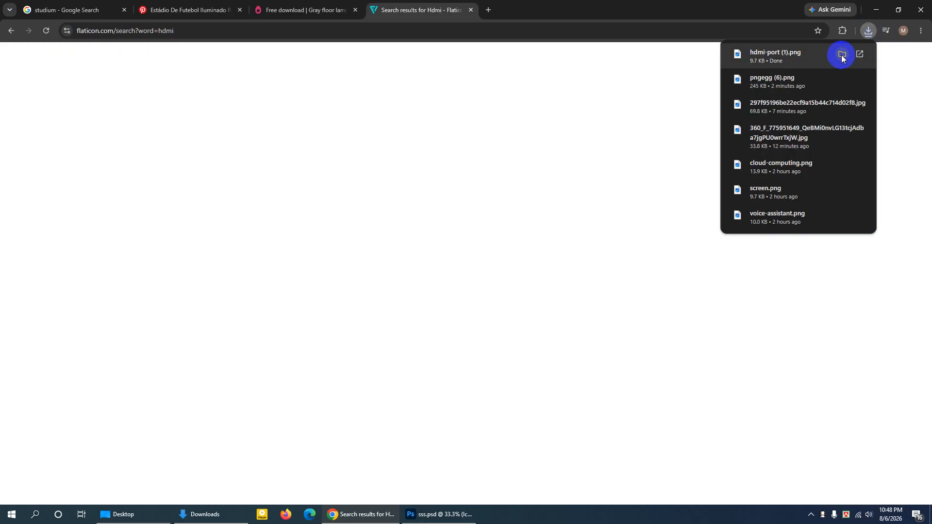
pyautogui.click(842, 55)
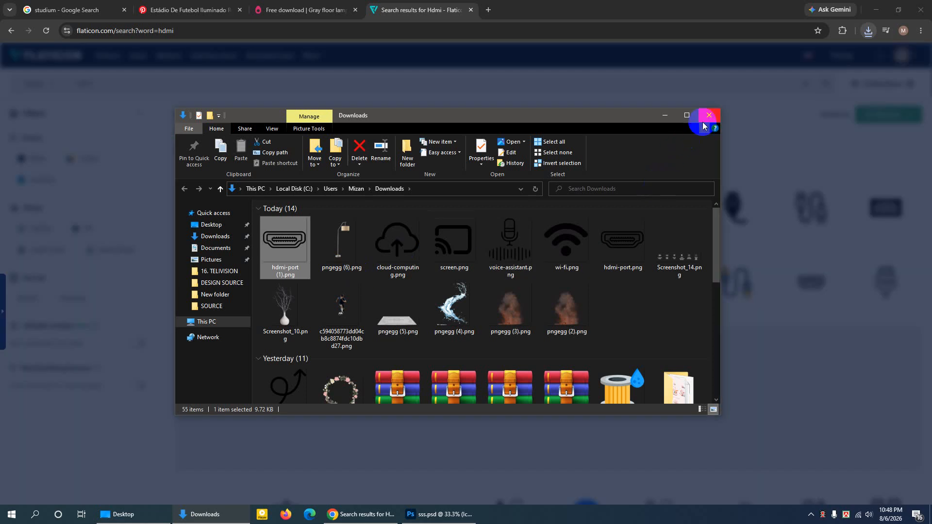
pyautogui.click(705, 122)
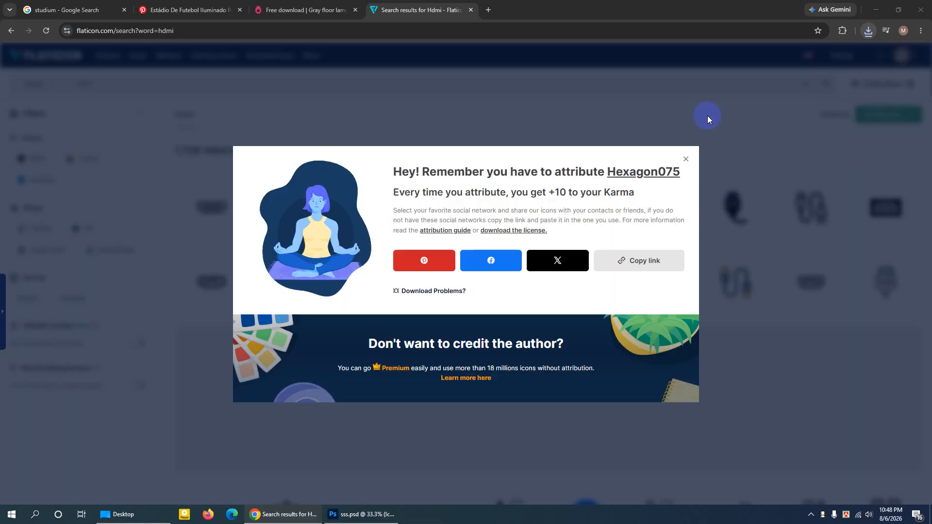
pyautogui.click(686, 164)
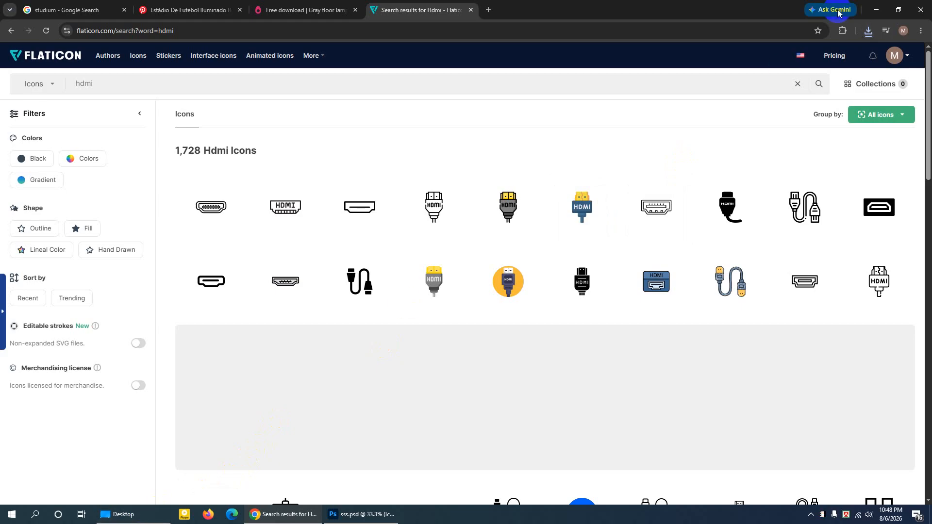
# - Place hdmi-port (1).png from the Downloads folder into sss.psd, scaled to 16.81% beside the SMART TELEVISION headline
pyautogui.click(874, 10)
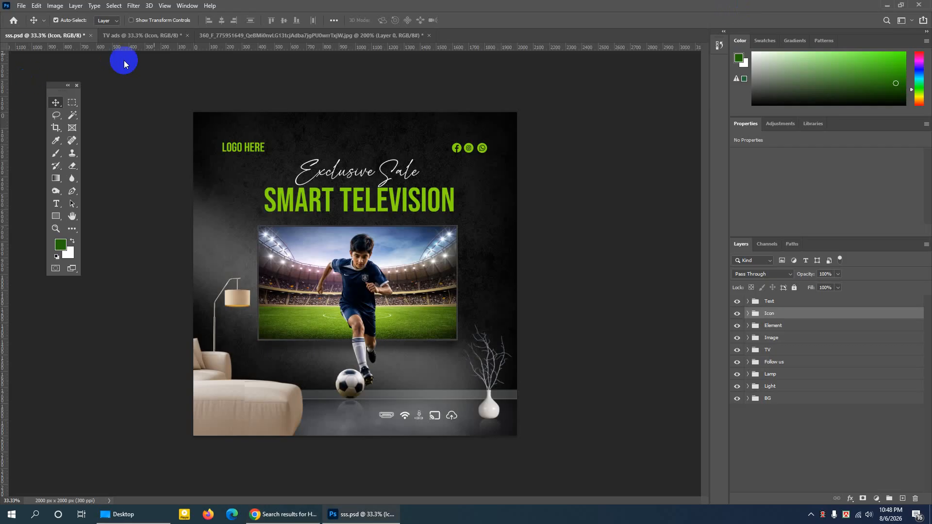
pyautogui.click(869, 8)
pyautogui.click(116, 34)
pyautogui.doubleClick(18, 20)
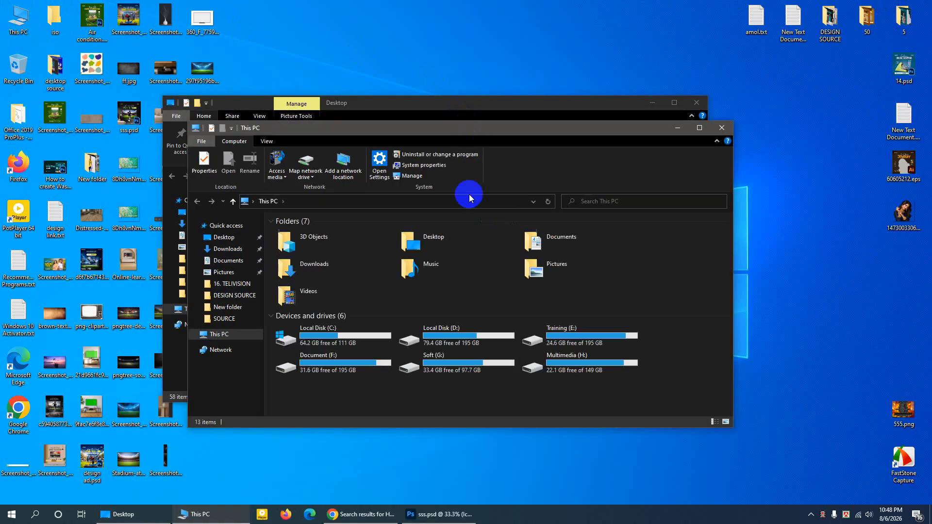
pyautogui.doubleClick(314, 264)
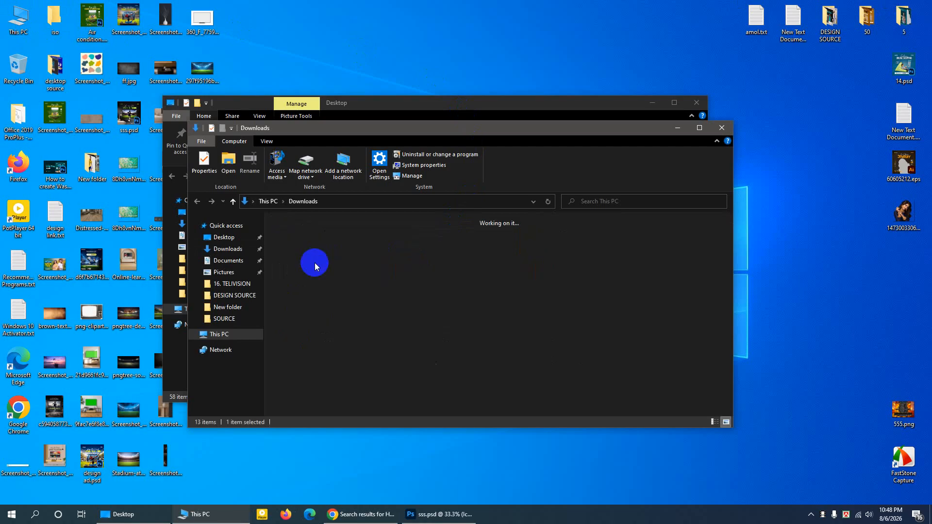
pyautogui.click(700, 127)
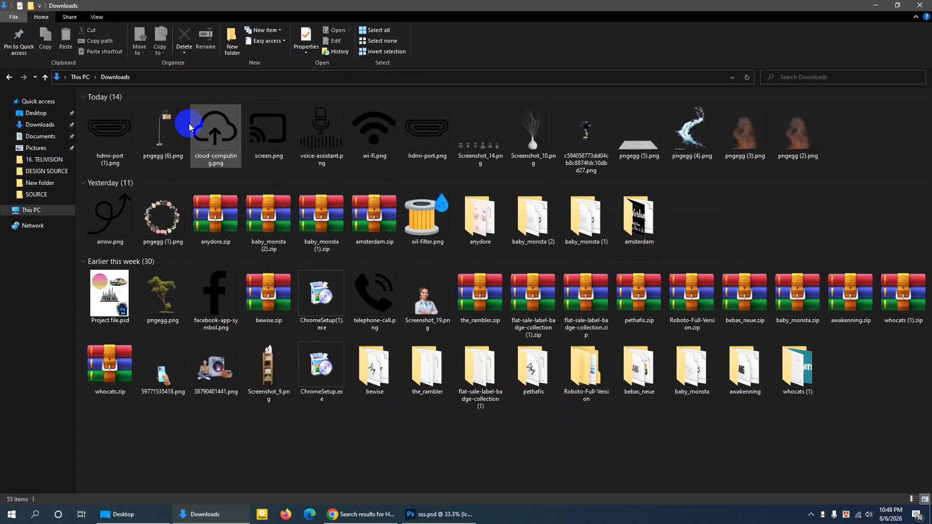
pyautogui.click(113, 131)
pyautogui.moveTo(112, 132); pyautogui.dragTo(441, 333)
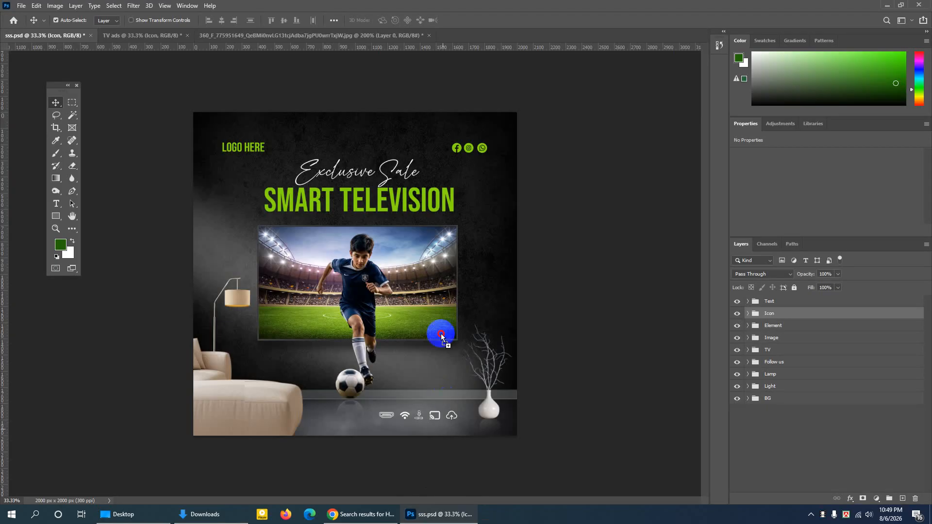
pyautogui.moveTo(440, 301); pyautogui.dragTo(440, 301)
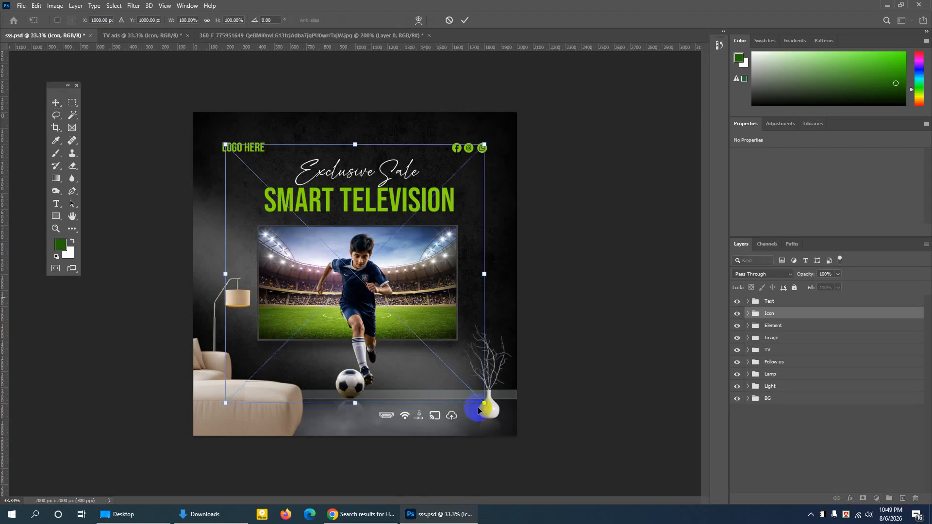
pyautogui.moveTo(485, 402); pyautogui.dragTo(246, 205)
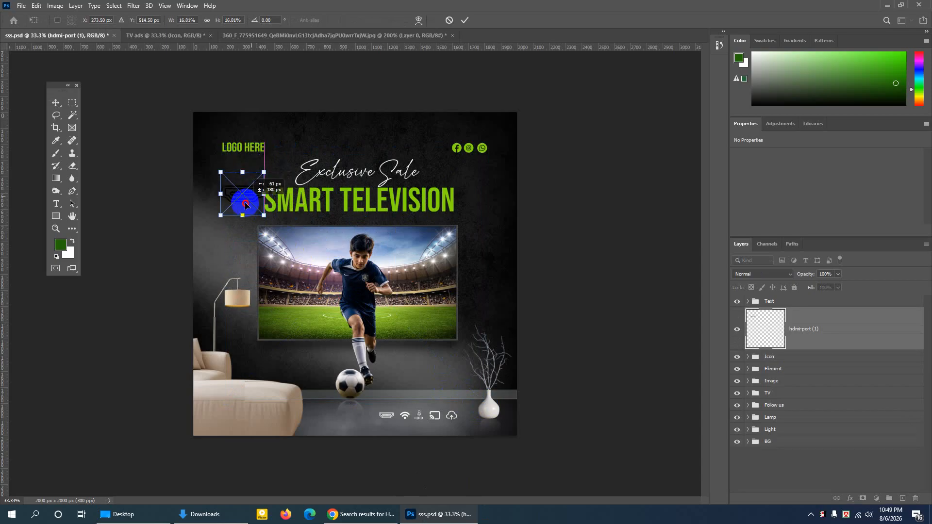
pyautogui.click(464, 20)
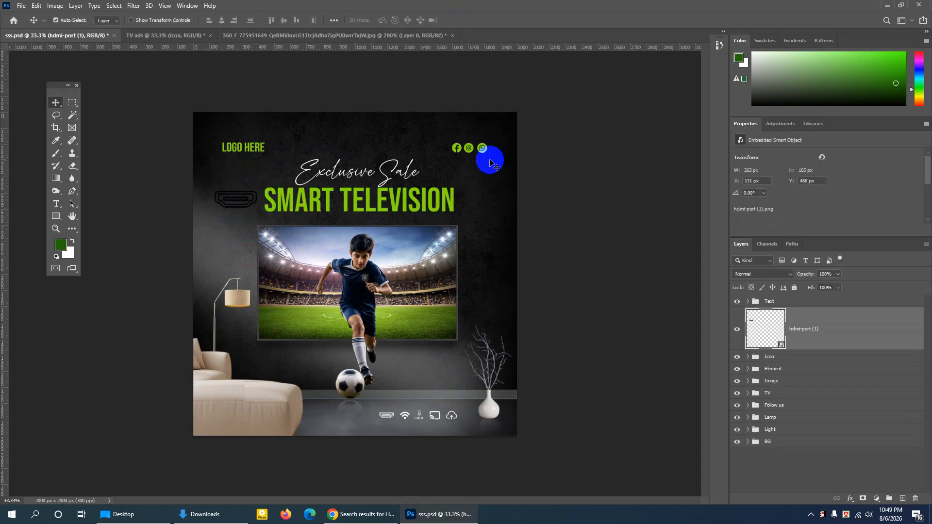
# - Check the hdmi-port (1) layer's visibility and apply a Color Overlay to it in near-white fdfdfd at 100% opacity
pyautogui.click(738, 330)
pyautogui.click(737, 329)
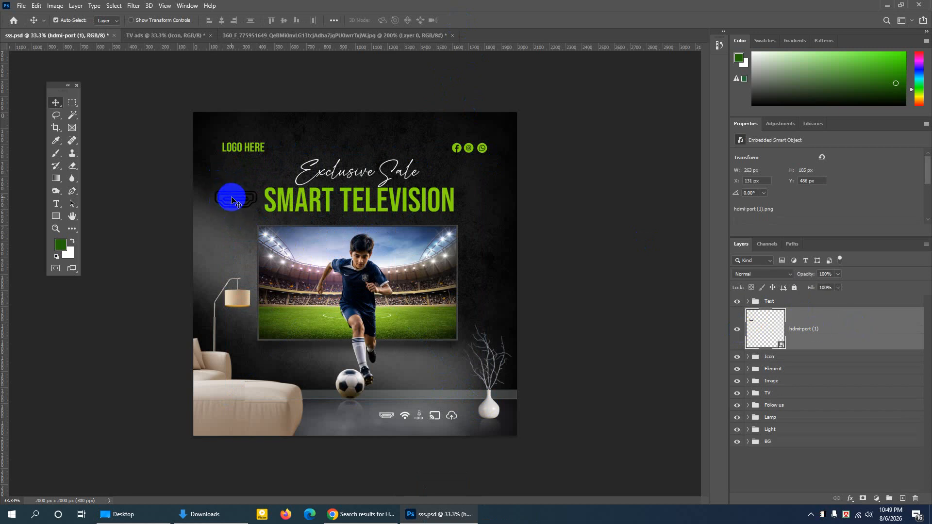
pyautogui.click(738, 332)
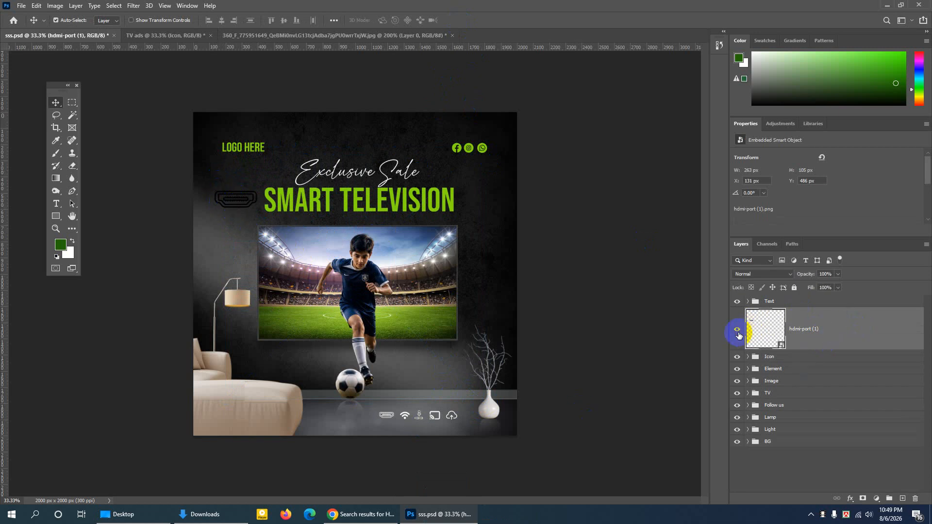
pyautogui.click(738, 333)
pyautogui.doubleClick(797, 311)
pyautogui.click(427, 216)
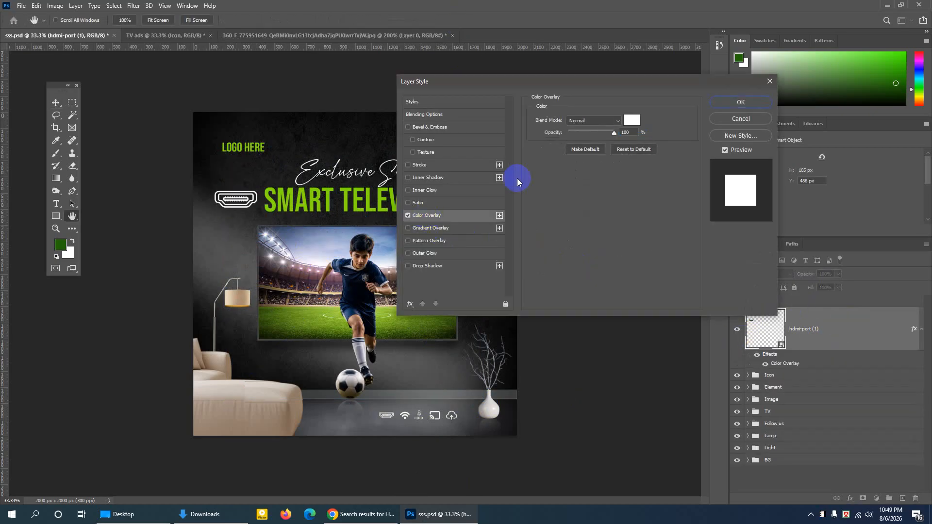
pyautogui.click(632, 120)
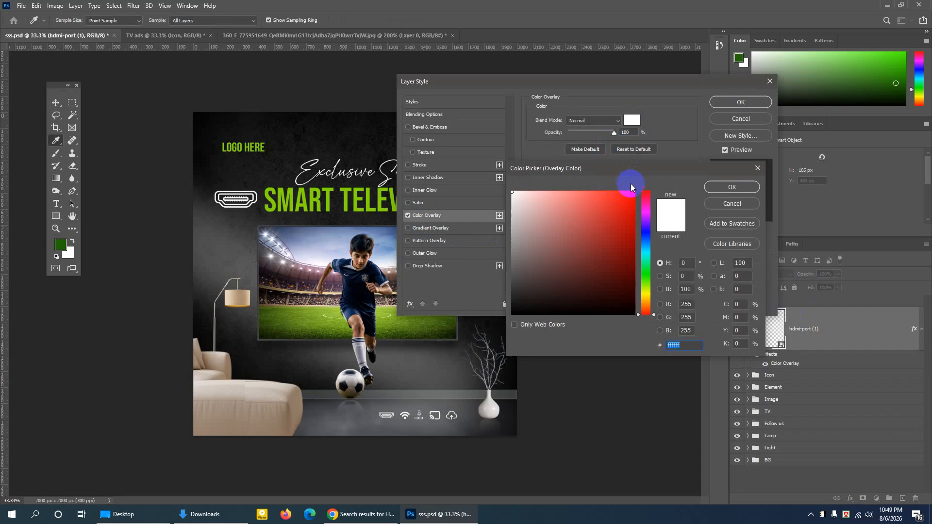
pyautogui.click(605, 198)
pyautogui.click(512, 192)
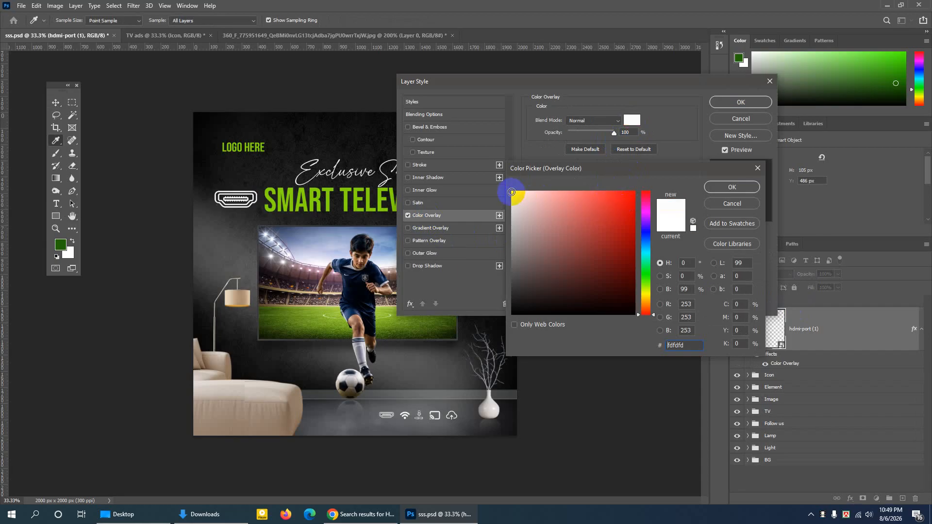
pyautogui.click(733, 187)
pyautogui.click(730, 103)
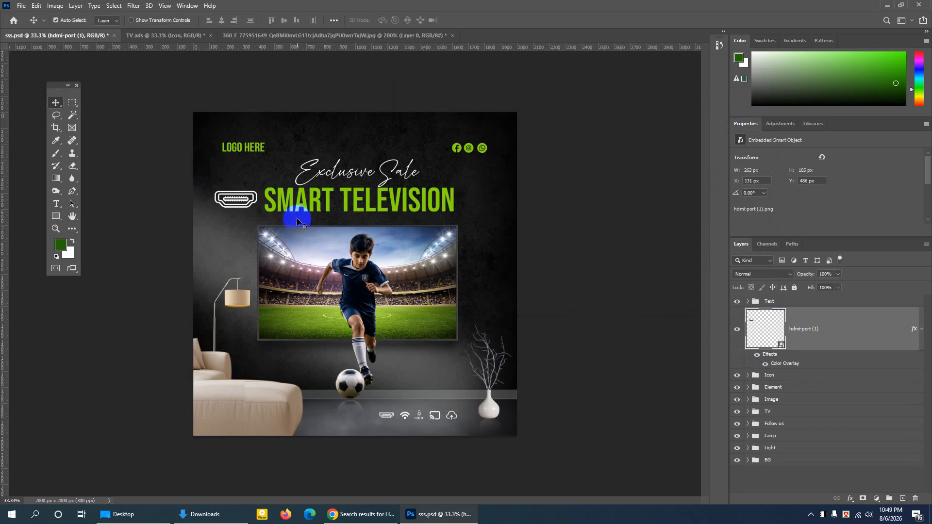
# - Scale the HDMI icon down to 6.51% and shift it slightly sideways, then delete its layer from sss.psd
pyautogui.hotkey('ctrl', 't')
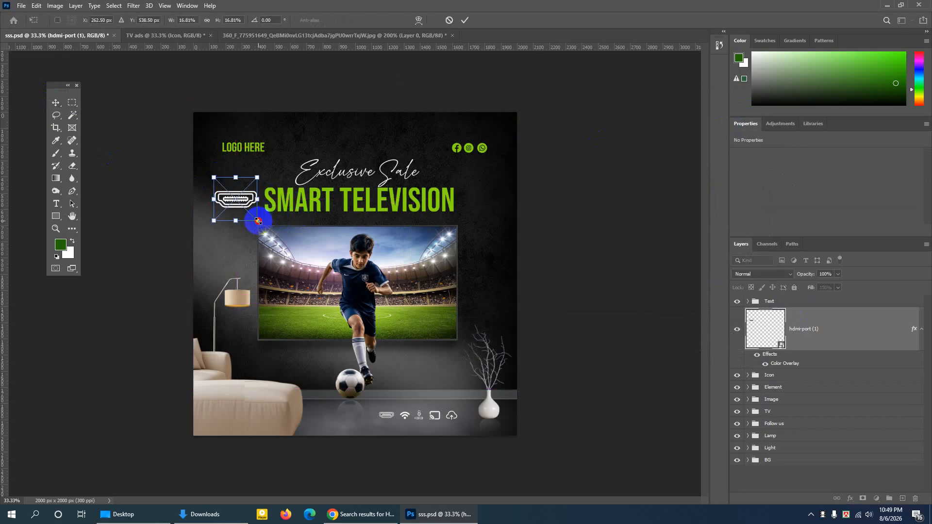
pyautogui.moveTo(257, 221); pyautogui.dragTo(232, 195)
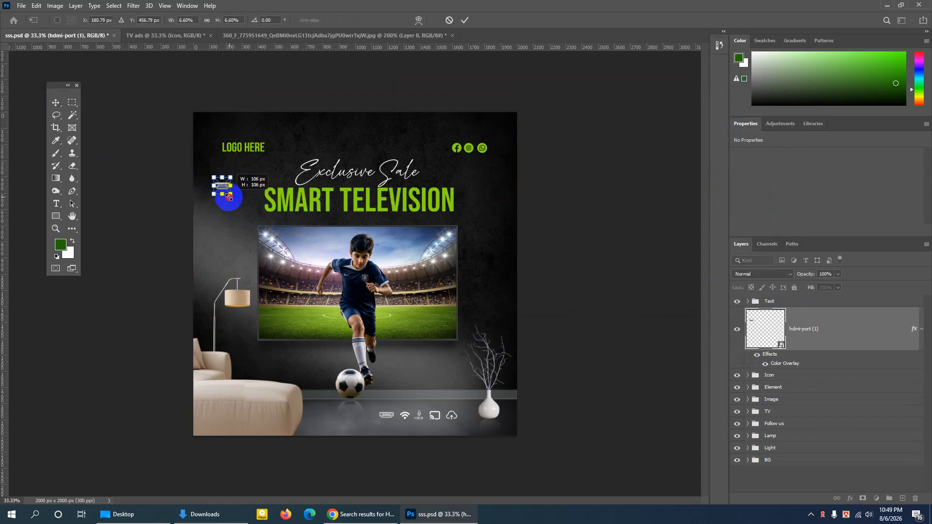
pyautogui.click(469, 25)
pyautogui.moveTo(222, 185)
pyautogui.mouseDown()
pyautogui.moveTo(427, 421)
pyautogui.moveTo(467, 413)
pyautogui.moveTo(390, 420)
pyautogui.moveTo(378, 303)
pyautogui.moveTo(239, 184)
pyautogui.mouseUp()
pyautogui.press('Delete')
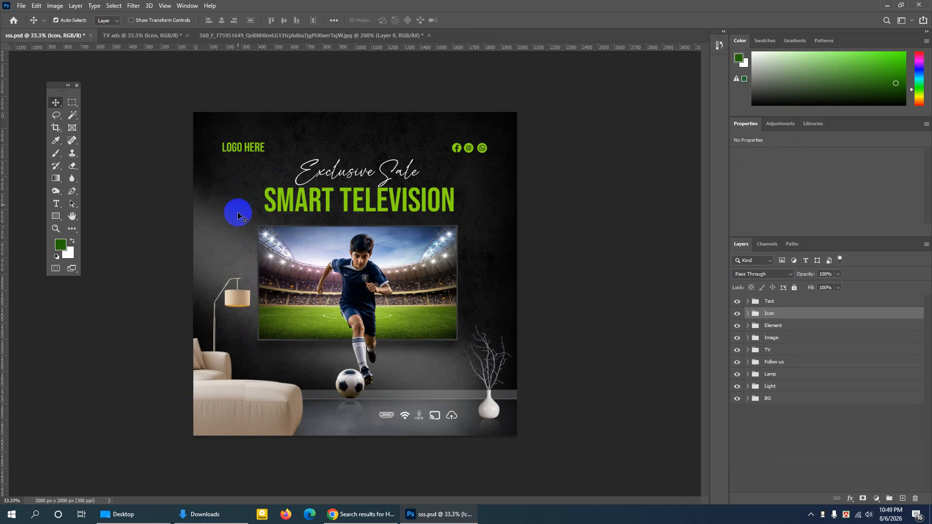
# - Show the TV ads document and expand its Image group
pyautogui.click(146, 37)
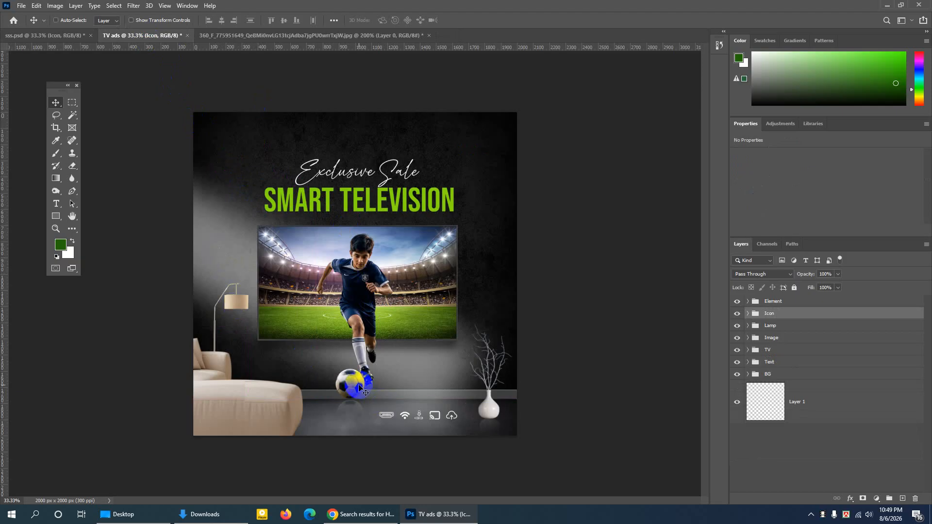
pyautogui.hotkey('ctrl', '+')
pyautogui.scroll(-2, 392, 489)
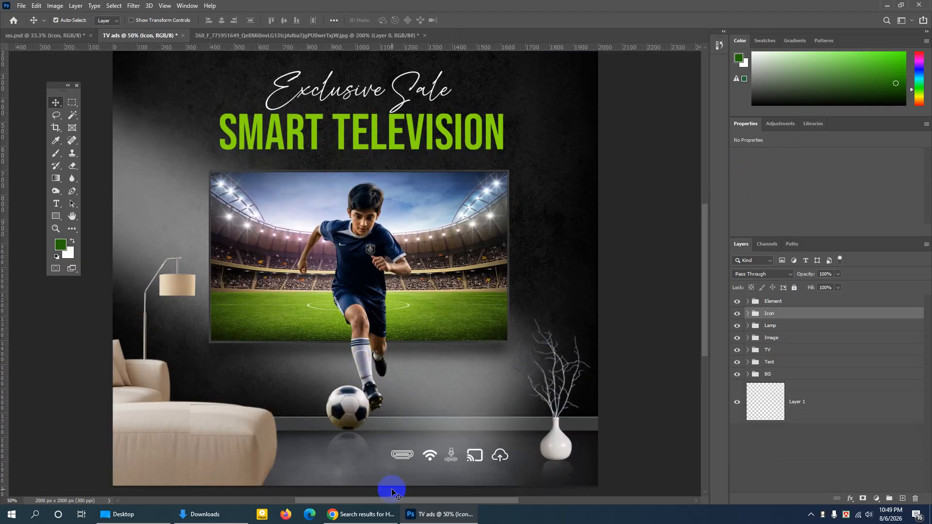
pyautogui.scroll(-1, 392, 490)
pyautogui.hotkey('ctrl', '+')
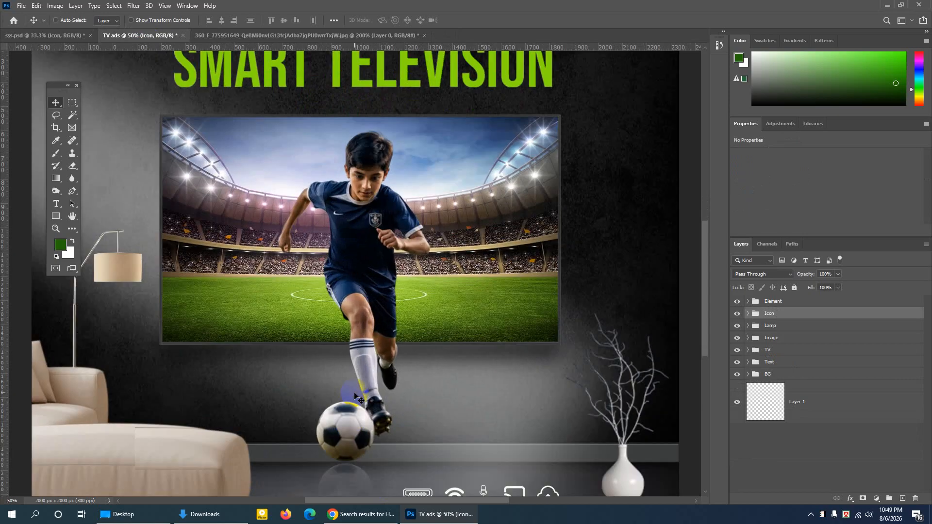
pyautogui.scroll(-5, 359, 391)
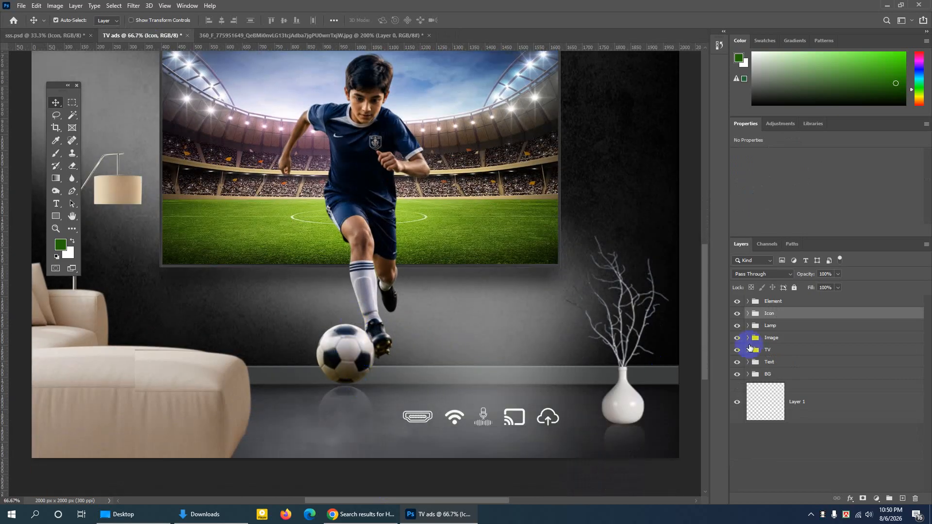
pyautogui.click(773, 339)
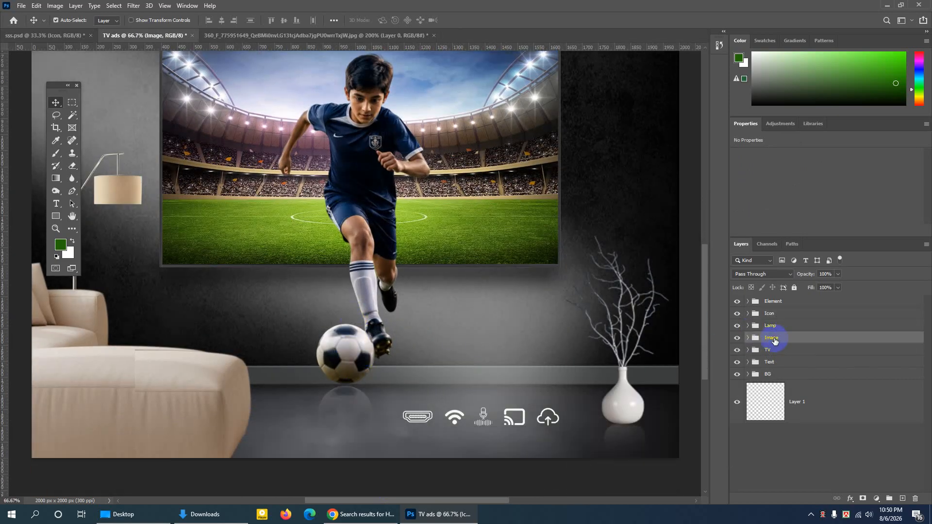
pyautogui.click(748, 338)
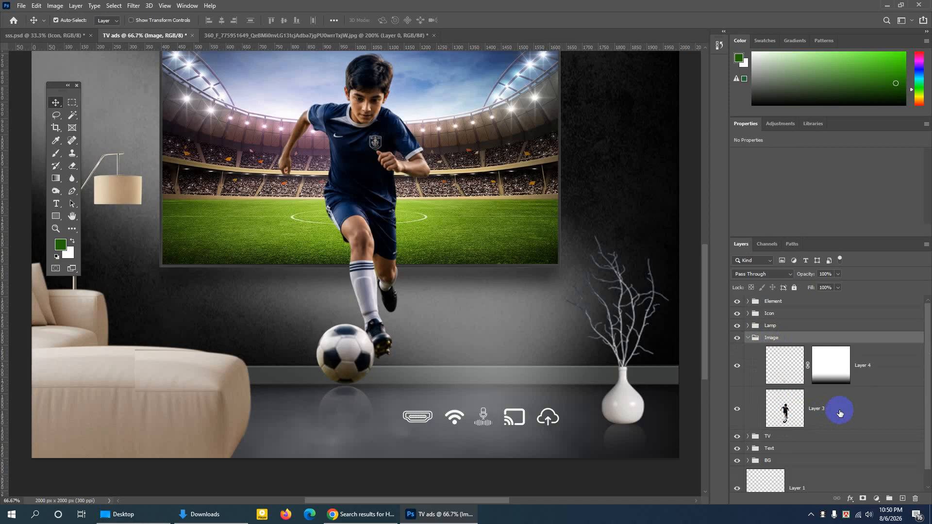
# - Check the visibility of the footballer on Layer 3, duplicate the layer, and move the copy to X 1193 px, Y 633 px
pyautogui.click(767, 413)
pyautogui.click(737, 409)
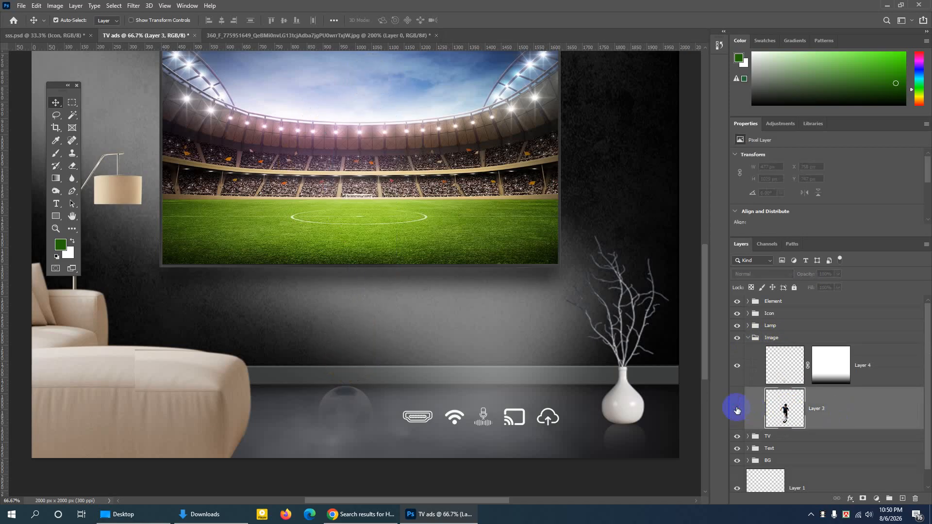
pyautogui.click(737, 410)
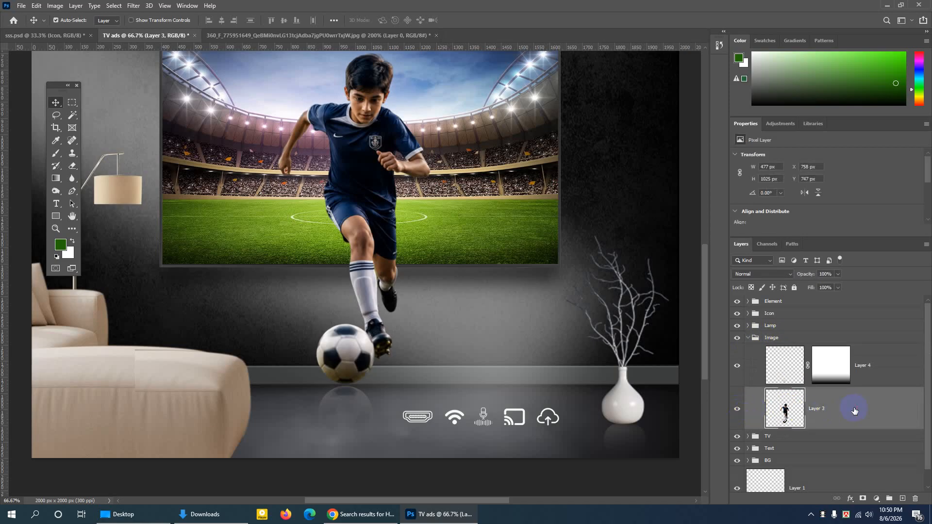
pyautogui.hotkey('ctrl', 'j')
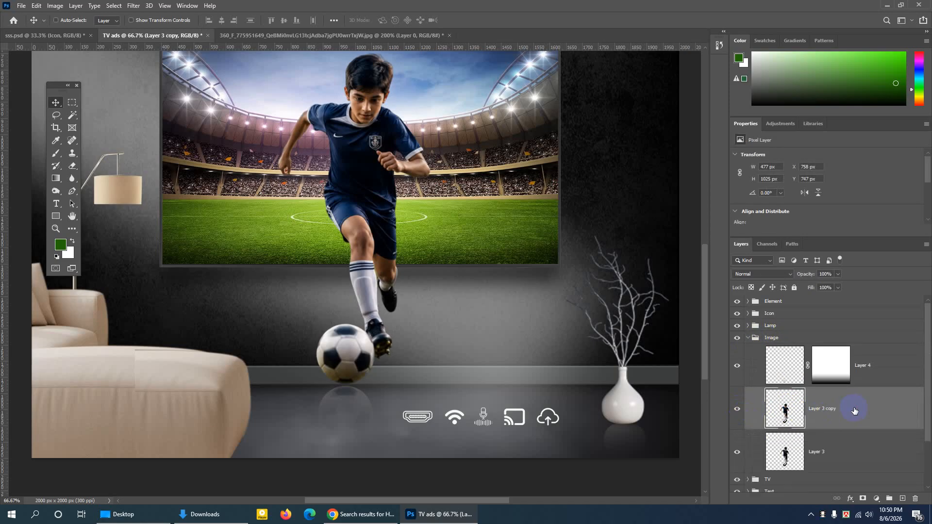
pyautogui.moveTo(363, 127); pyautogui.dragTo(487, 83)
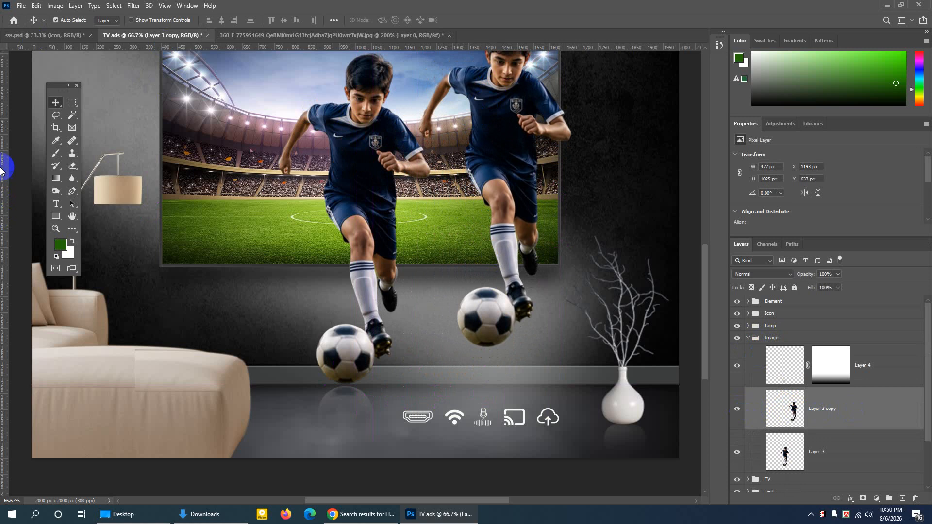
# - Make an elliptical selection about 181 px across around the copied footballer's ball and copy-paste the ball onto its own layer
pyautogui.moveTo(73, 103); pyautogui.dragTo(97, 114)
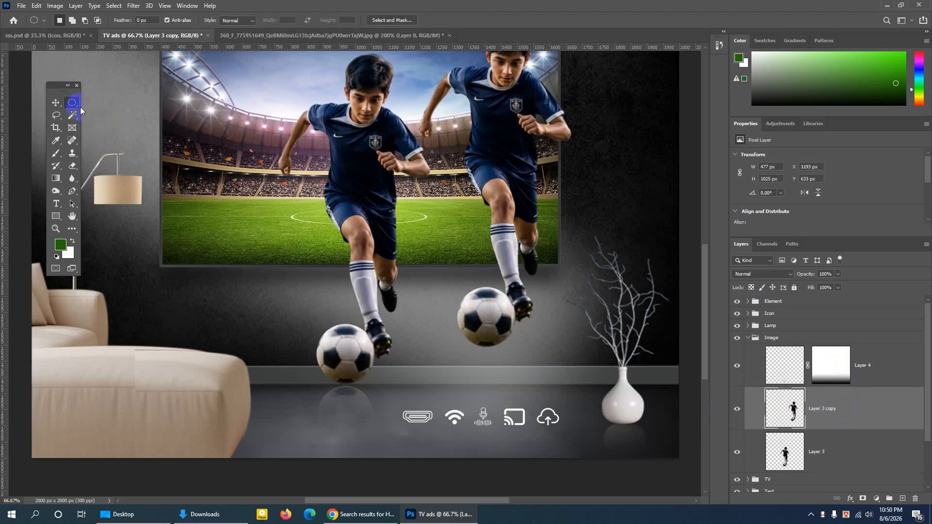
pyautogui.moveTo(74, 108); pyautogui.dragTo(93, 114)
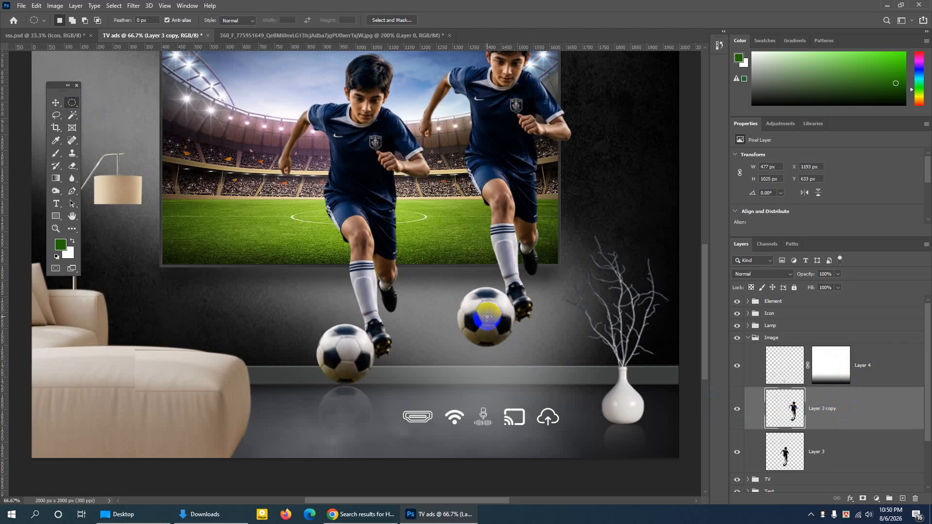
pyautogui.moveTo(487, 317); pyautogui.dragTo(517, 378)
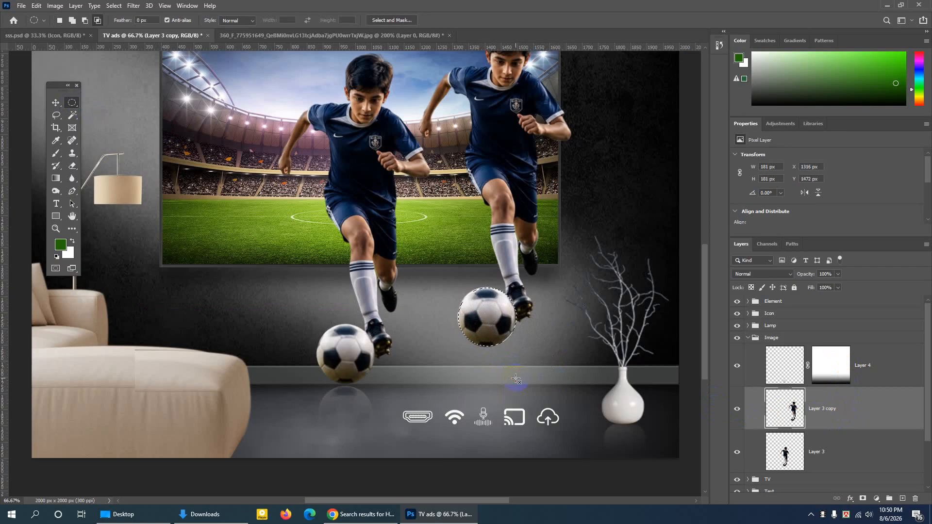
pyautogui.click(36, 5)
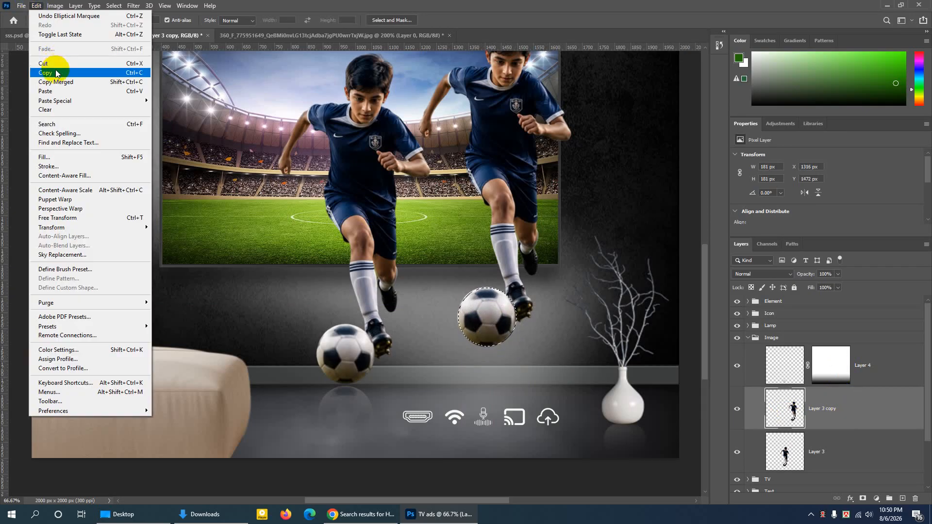
pyautogui.click(52, 63)
pyautogui.click(35, 6)
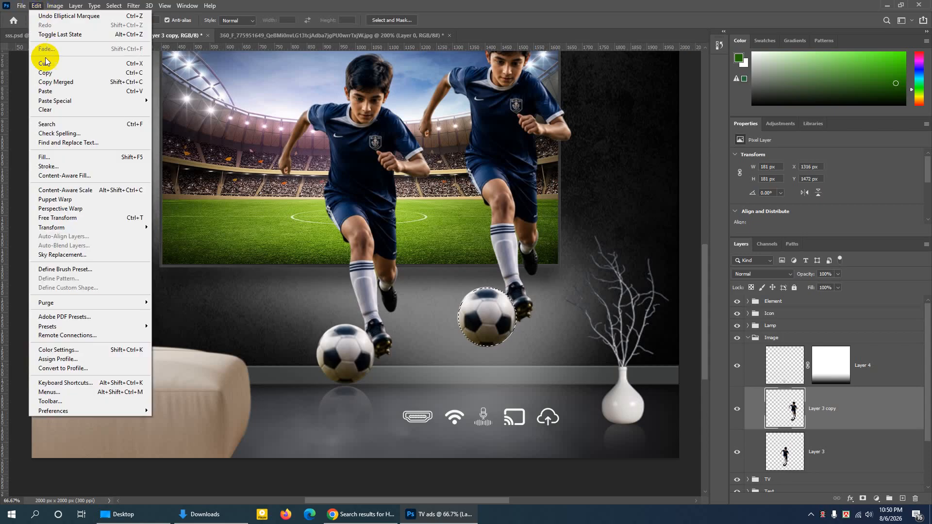
pyautogui.click(43, 91)
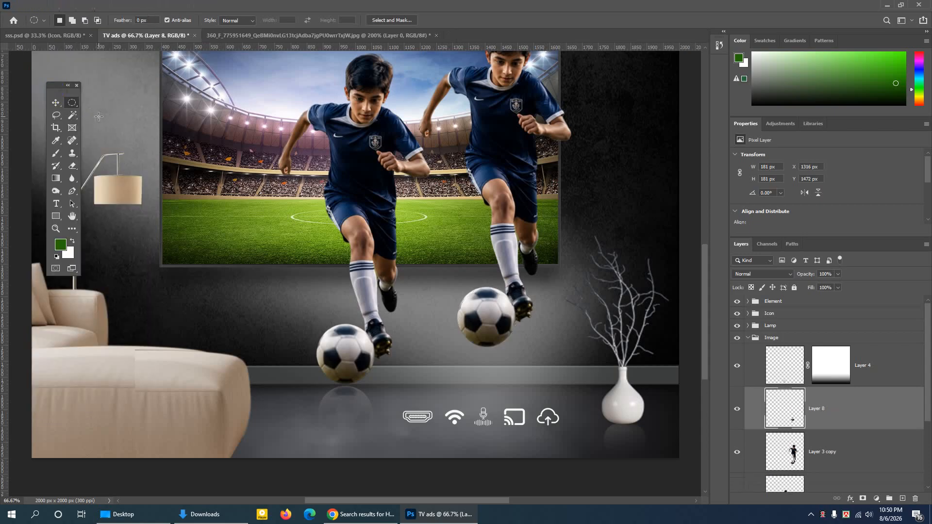
# - Move the pasted ball straight down beneath the copied footballer's ball, to X 1315 px, Y 1656 px
pyautogui.click(55, 103)
pyautogui.click(107, 20)
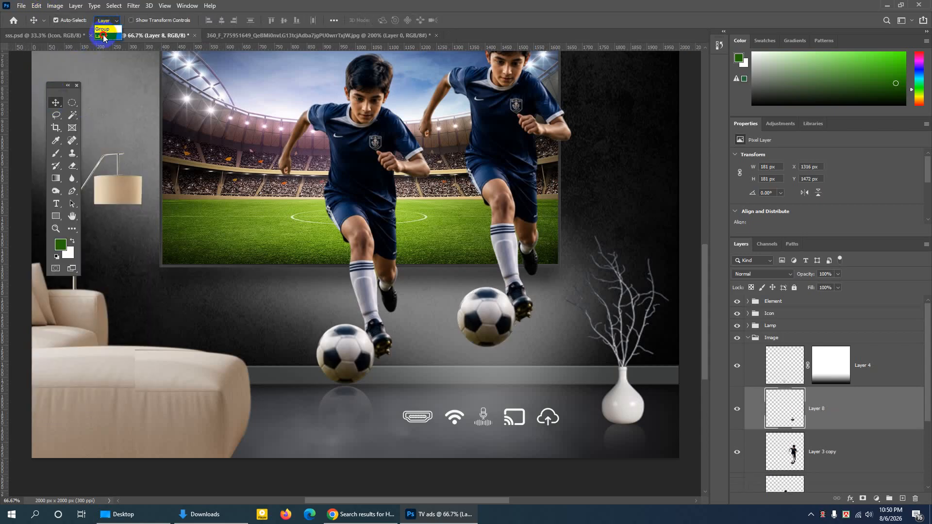
pyautogui.click(103, 37)
pyautogui.moveTo(491, 313); pyautogui.dragTo(498, 371)
pyautogui.press('Up')
pyautogui.press('Up')
pyautogui.press('Up')
pyautogui.press('Up')
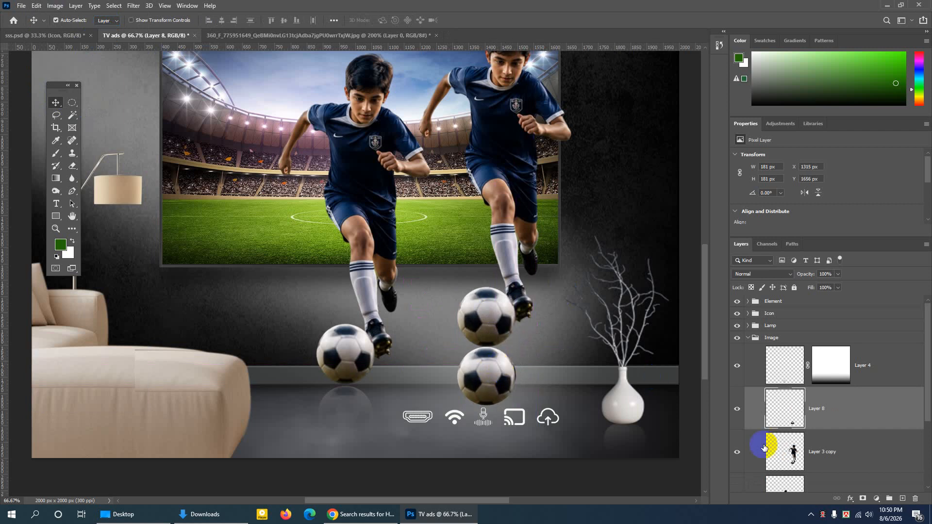
# - Check the visibility of the pasted ball on Layer 8
pyautogui.click(741, 413)
pyautogui.click(741, 413)
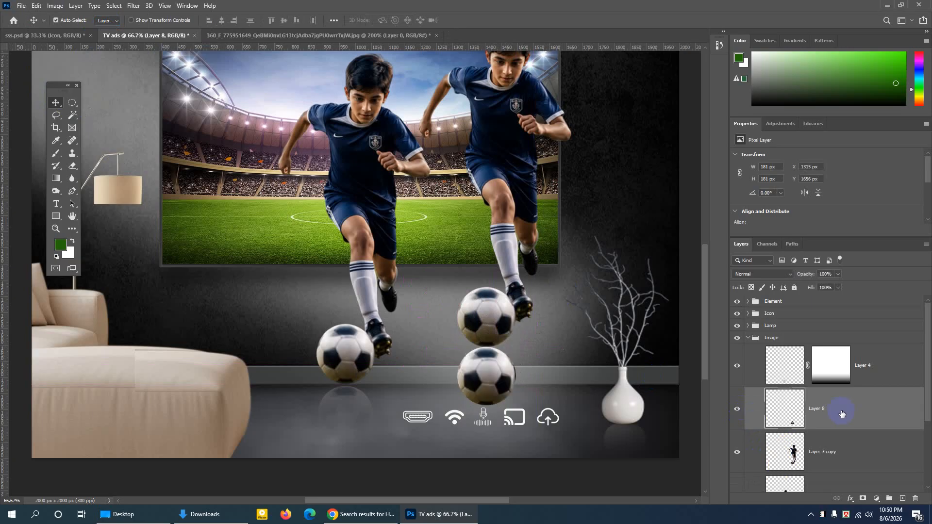
pyautogui.rightClick(841, 413)
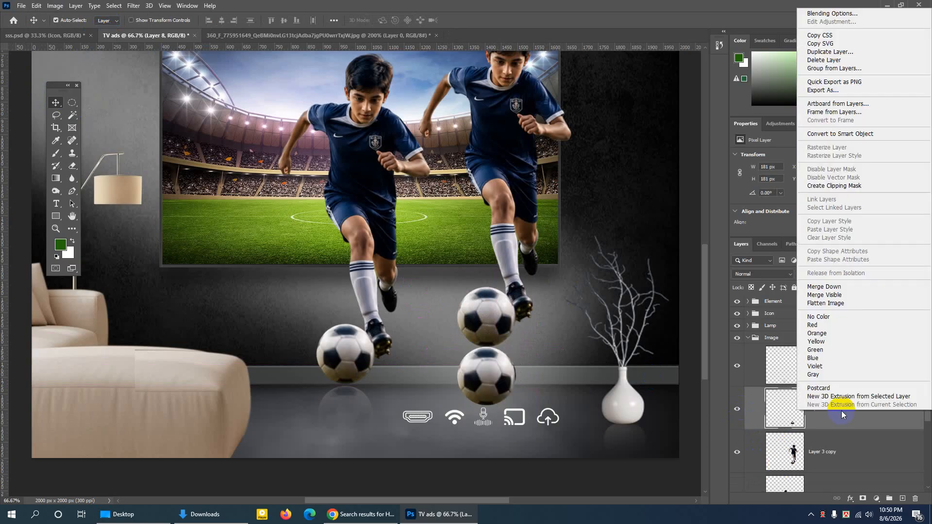
pyautogui.rightClick(837, 421)
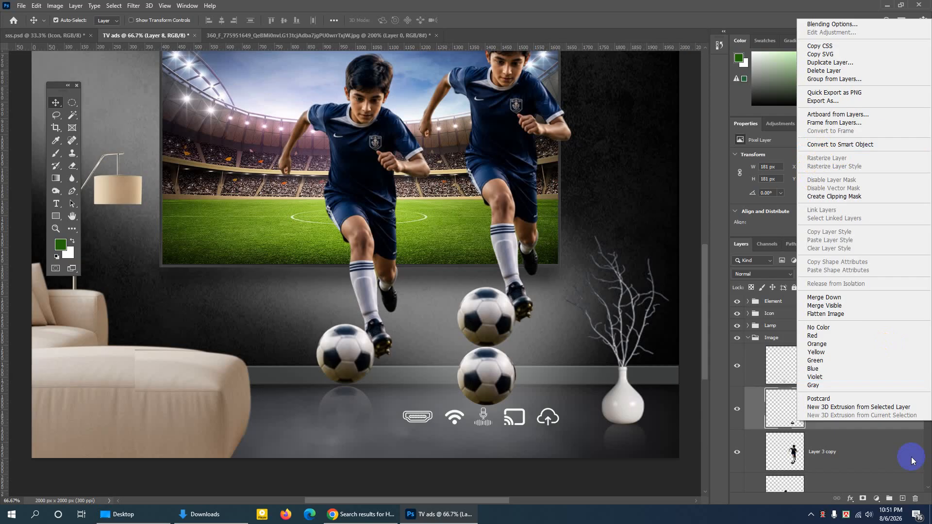
pyautogui.click(751, 409)
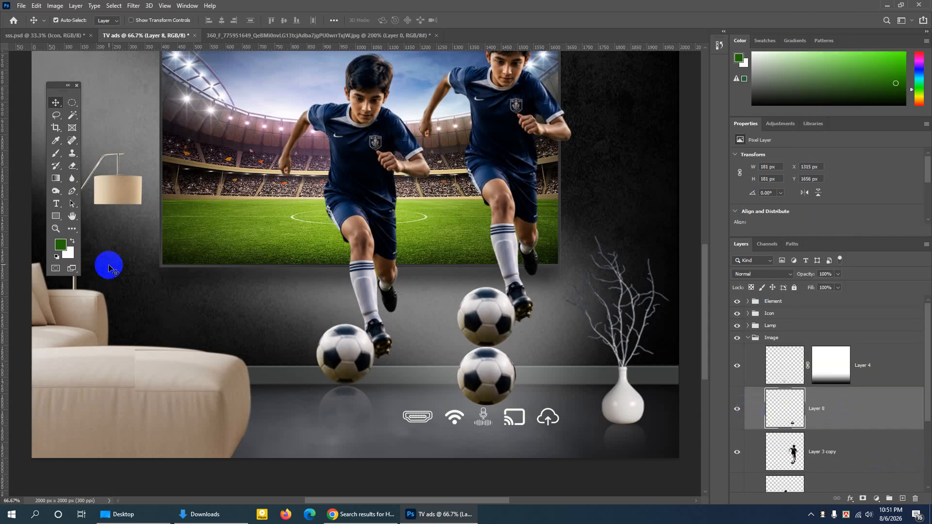
pyautogui.click(737, 409)
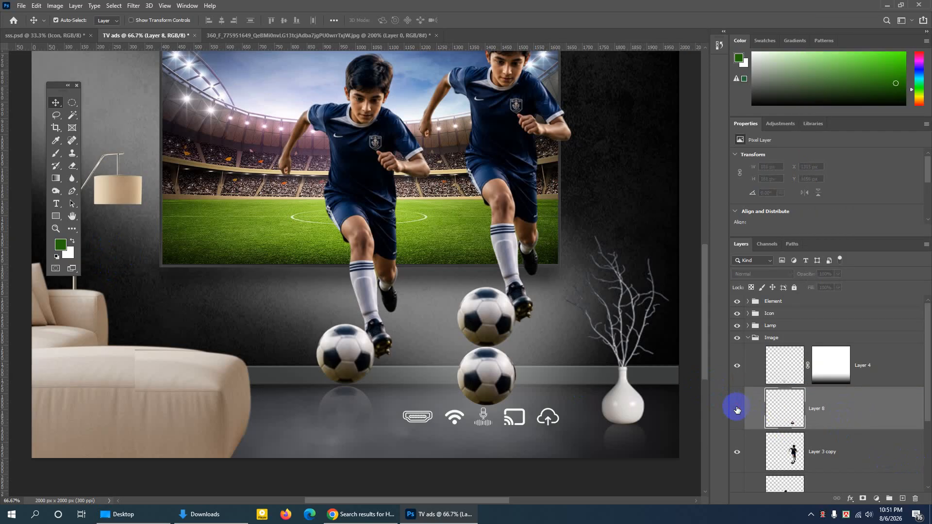
pyautogui.click(737, 409)
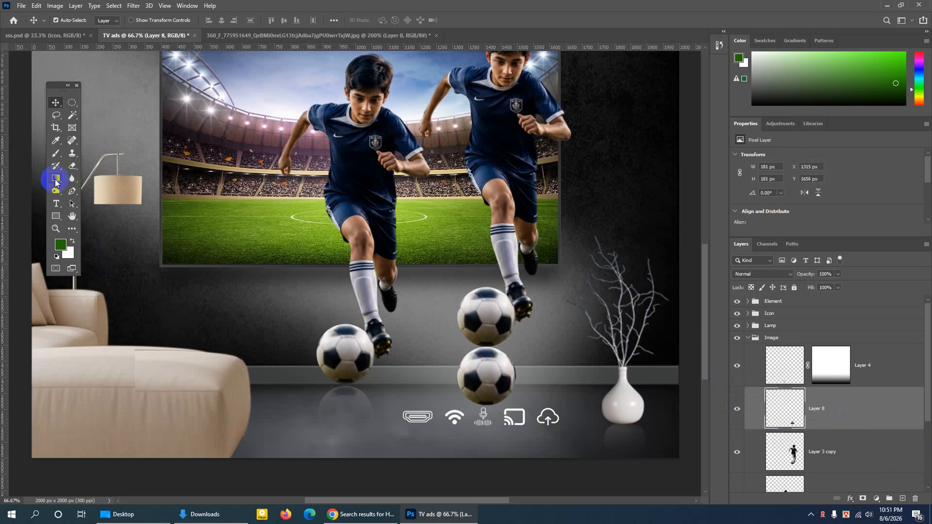
# - Add a layer mask to Layer 8 and fade the ball's lower part with the Basics black-to-white linear gradient
pyautogui.moveTo(56, 182); pyautogui.dragTo(80, 175)
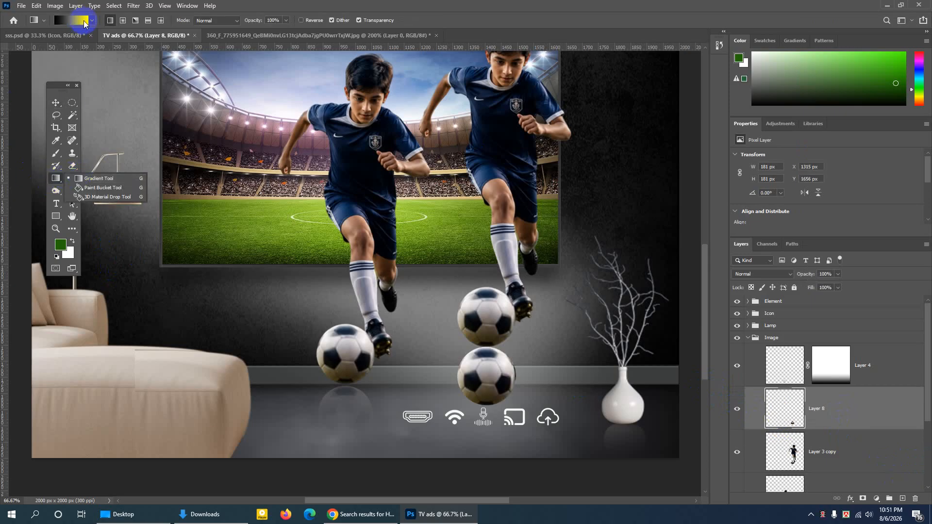
pyautogui.click(100, 179)
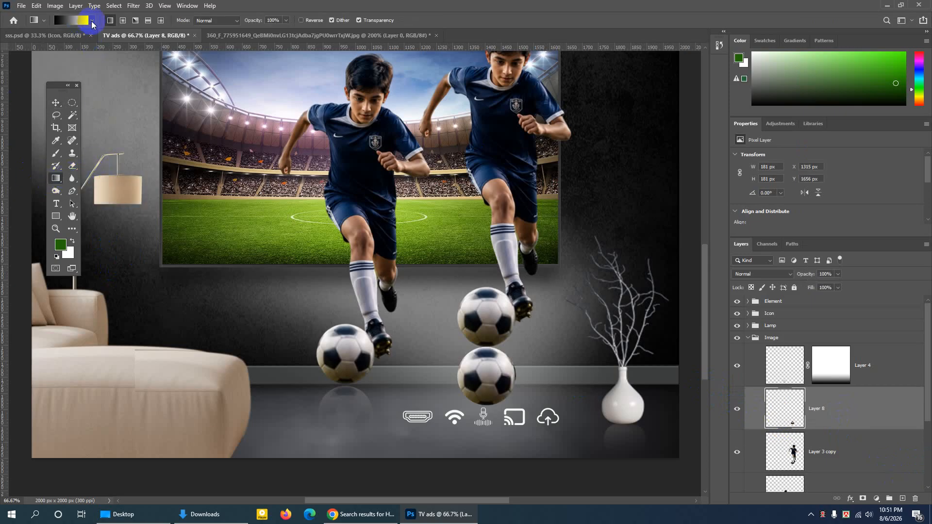
pyautogui.click(92, 20)
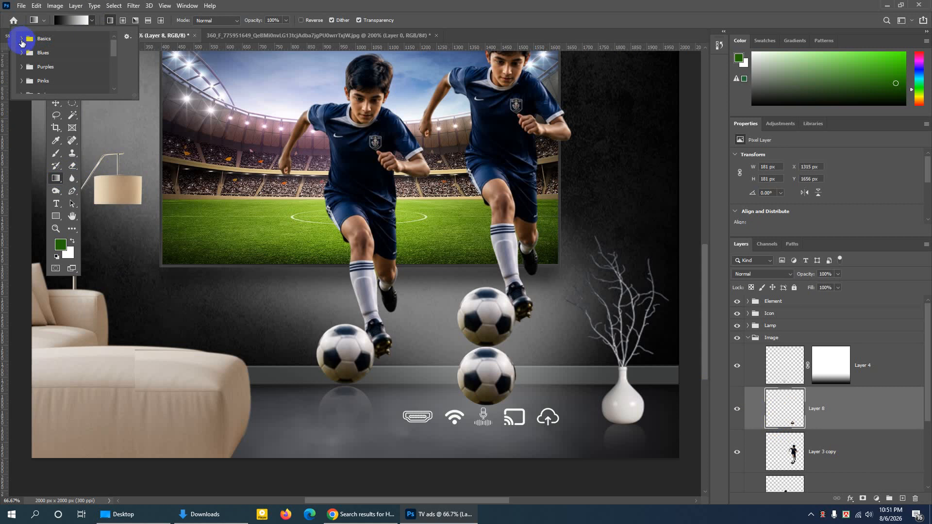
pyautogui.click(21, 38)
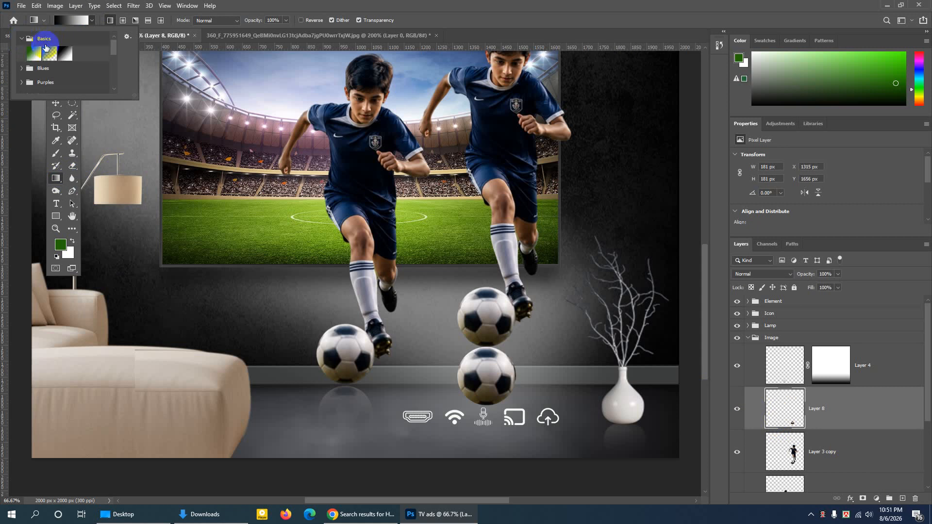
pyautogui.doubleClick(67, 54)
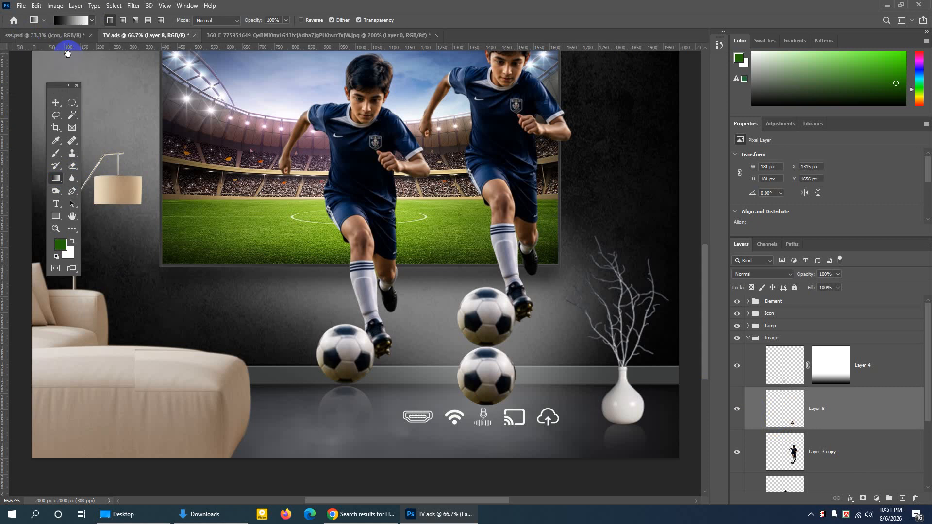
pyautogui.click(864, 501)
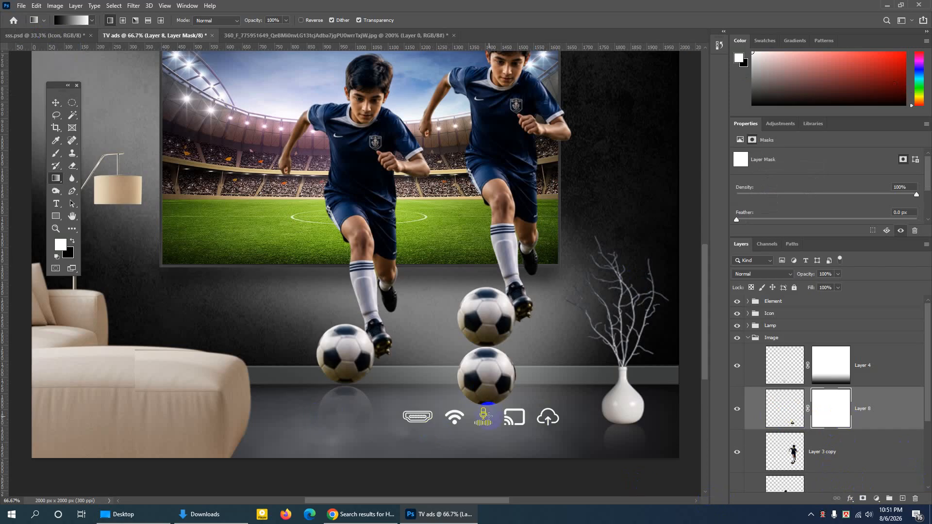
pyautogui.moveTo(489, 417); pyautogui.dragTo(492, 345)
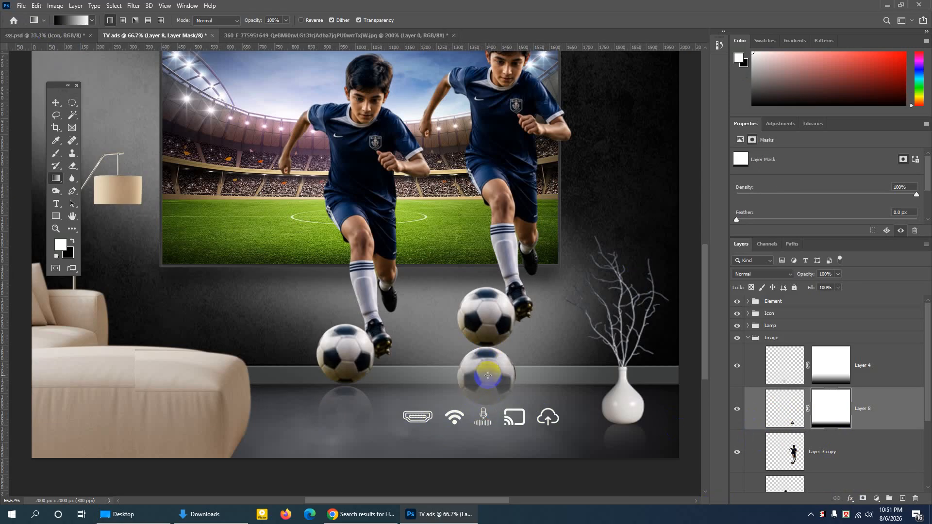
# - Apply the mask to Layer 8, add a fresh layer mask, and fade the ball further with the same gradient
pyautogui.click(916, 498)
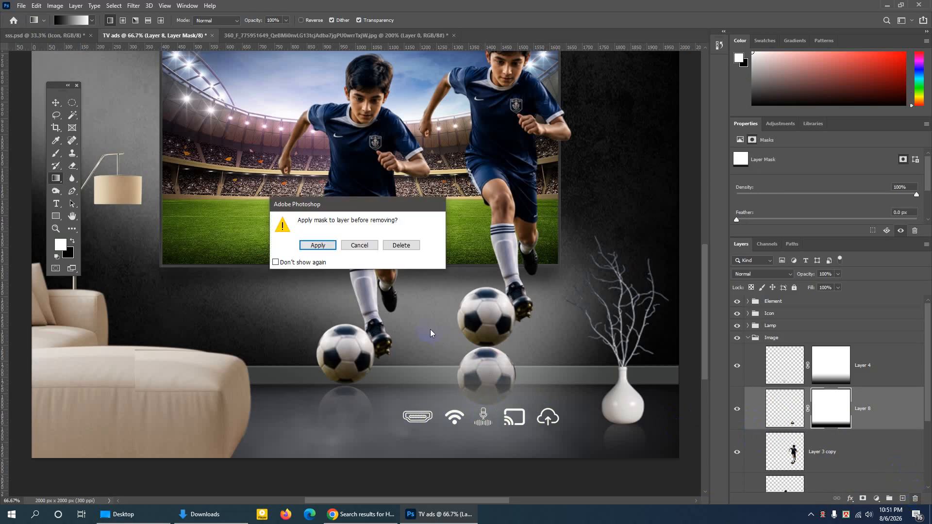
pyautogui.click(319, 245)
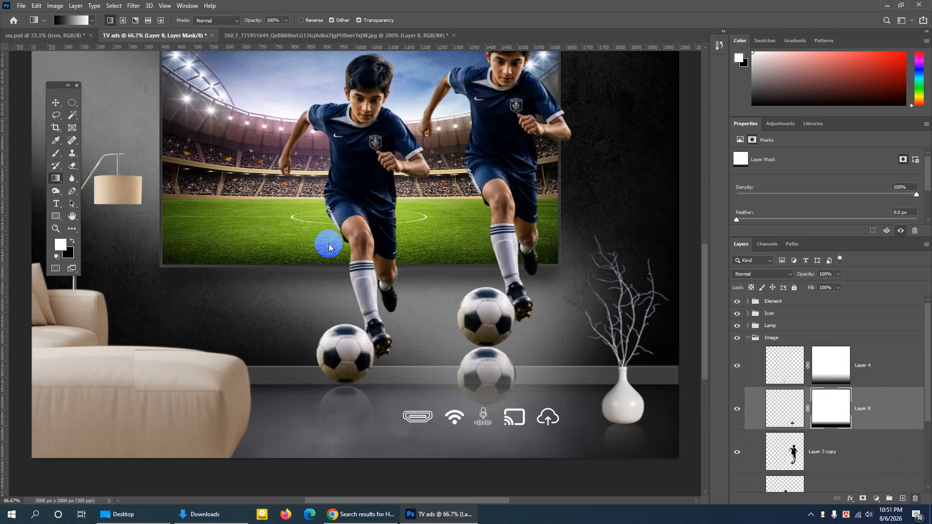
pyautogui.click(864, 499)
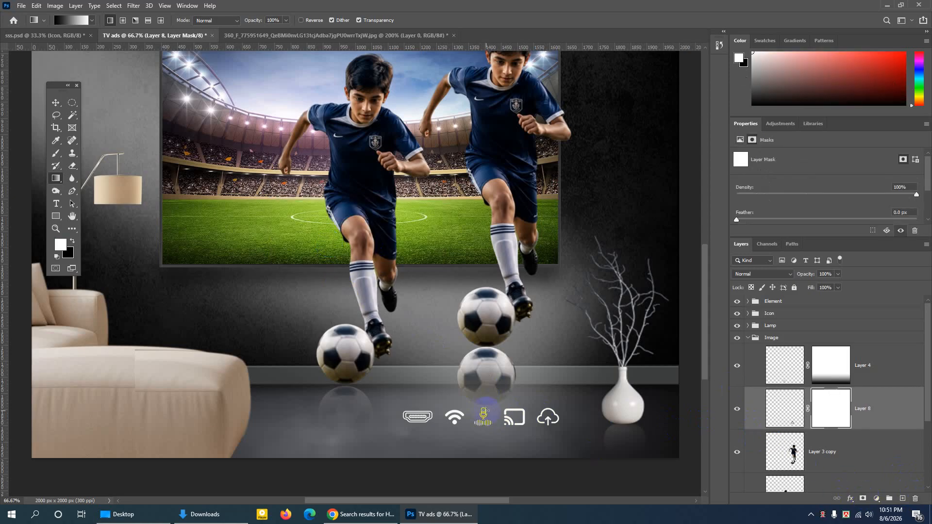
pyautogui.moveTo(486, 383); pyautogui.dragTo(486, 365)
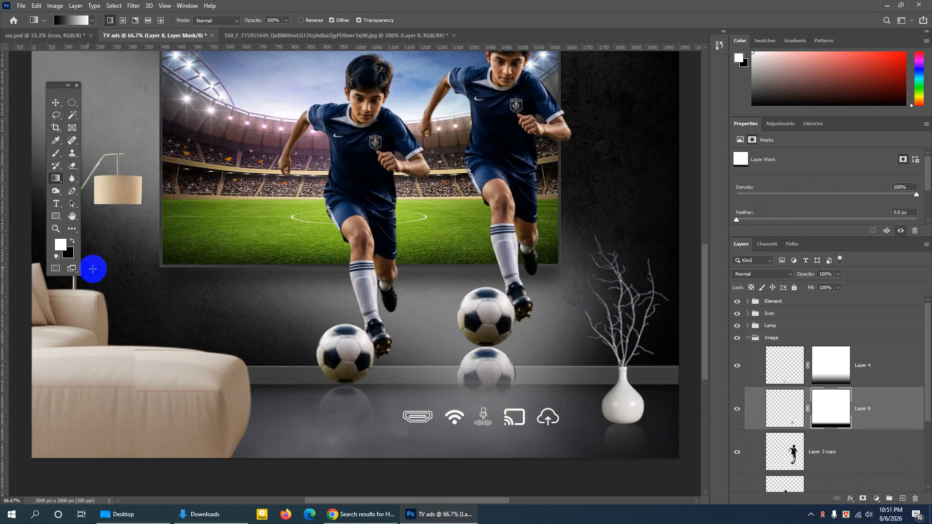
# - Delete the duplicated footballer and the faded ball copy beneath it
pyautogui.click(57, 105)
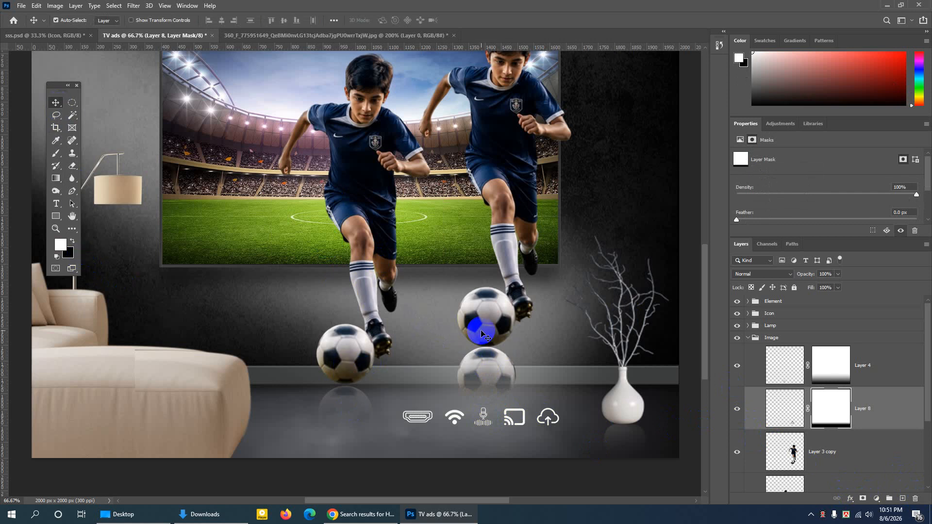
pyautogui.click(522, 187)
pyautogui.press('Delete')
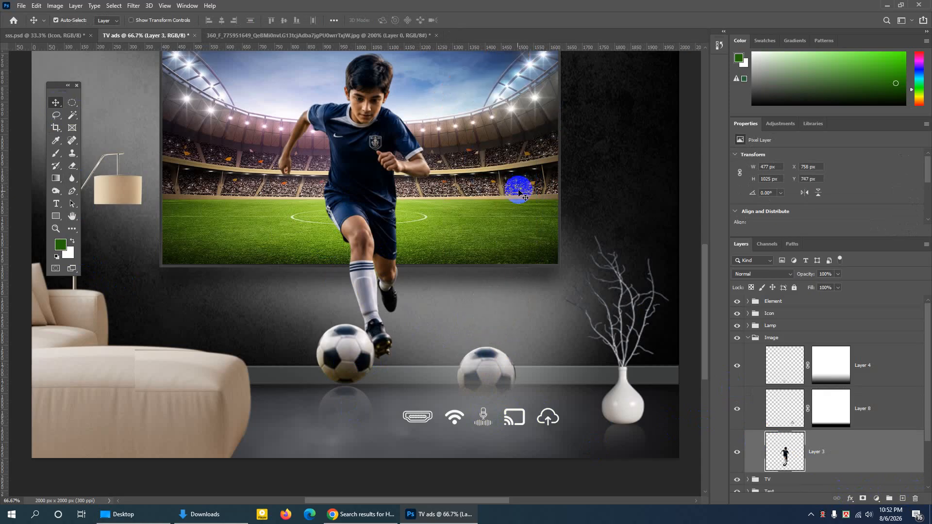
pyautogui.click(492, 361)
pyautogui.press('Delete')
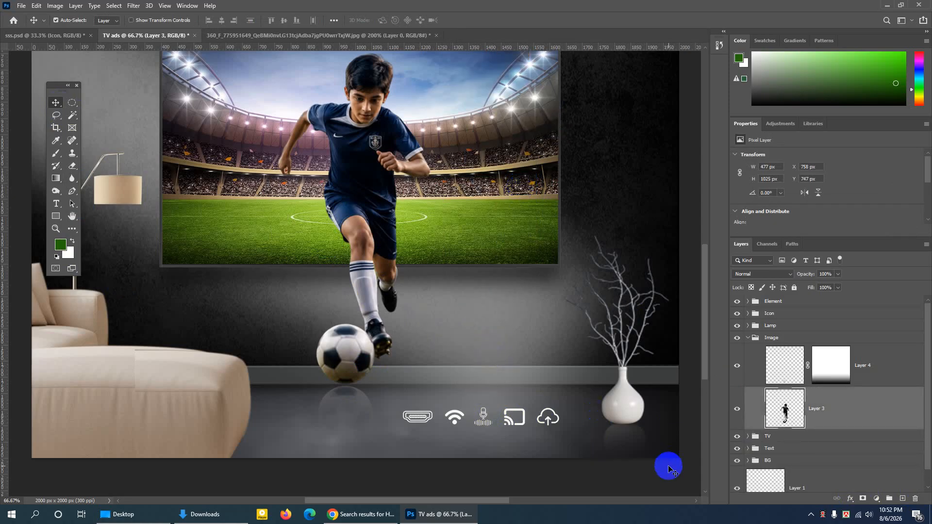
pyautogui.click(634, 411)
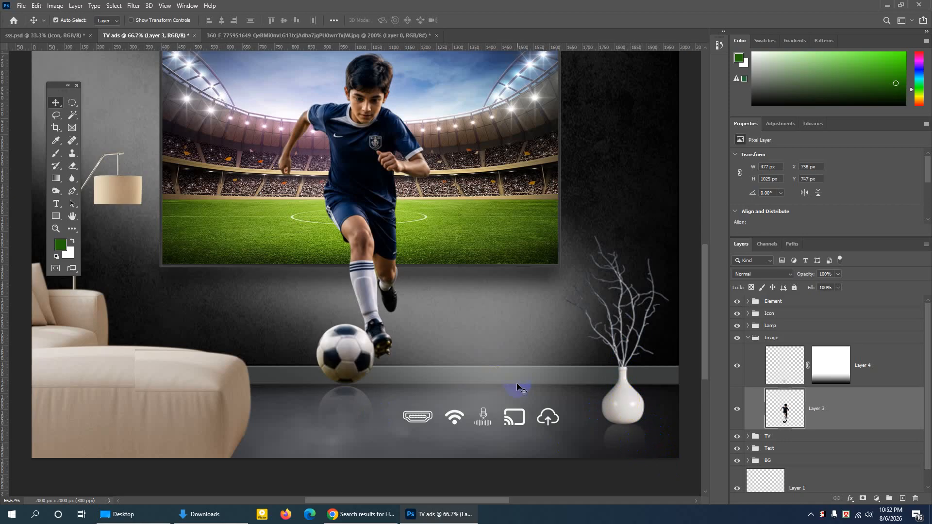
# - Check the visibility of the Rectangle 3 light beam in the BG group and set its opacity to 29%
pyautogui.hotkey('ctrl', '-')
pyautogui.hotkey('ctrl', '-')
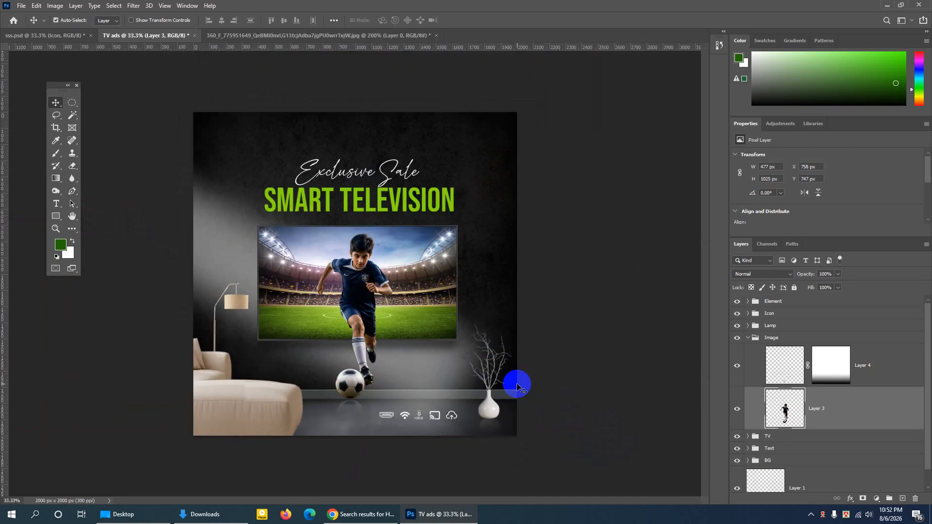
pyautogui.click(224, 243)
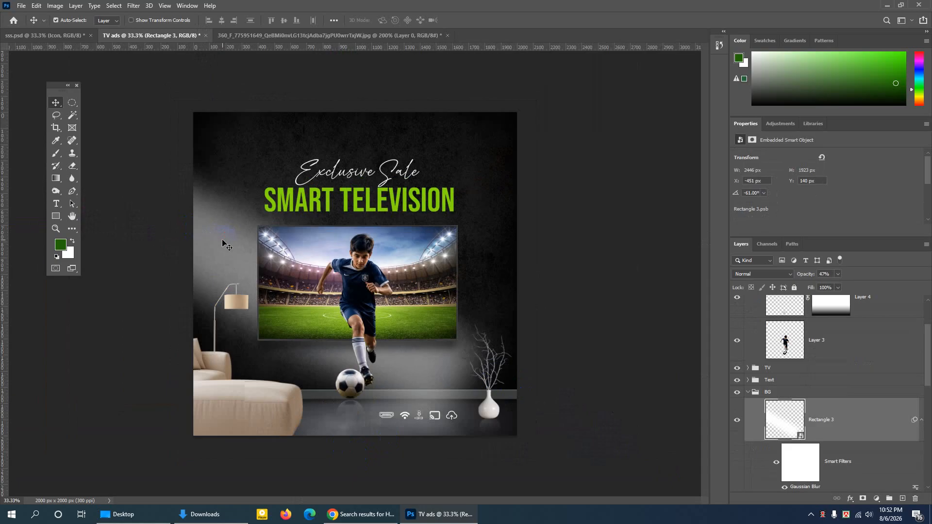
pyautogui.click(739, 423)
pyautogui.click(739, 423)
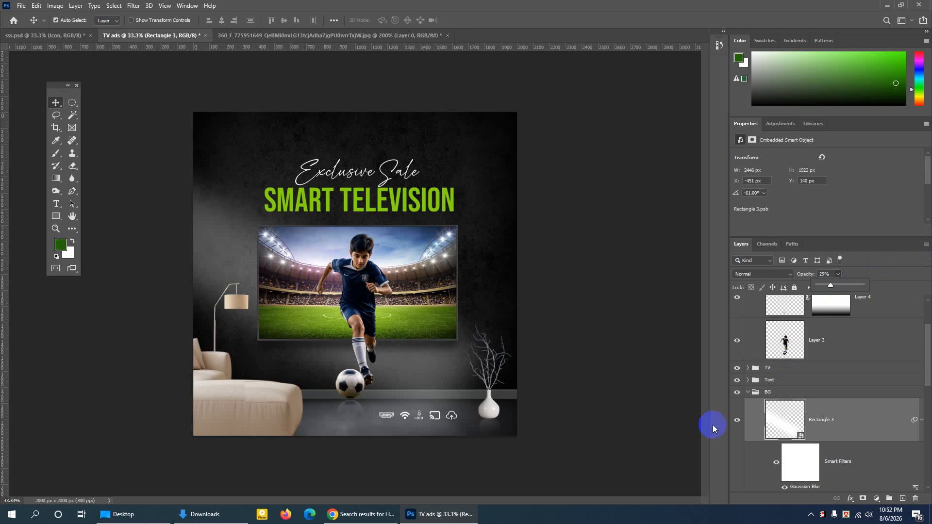
pyautogui.hotkey('ctrl', '+')
pyautogui.hotkey('ctrl', '-')
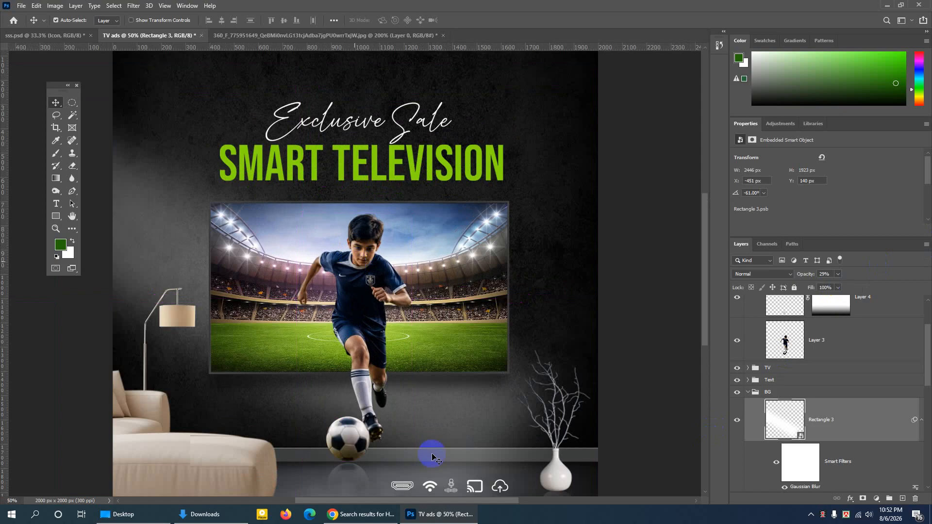
pyautogui.moveTo(451, 501); pyautogui.dragTo(417, 499)
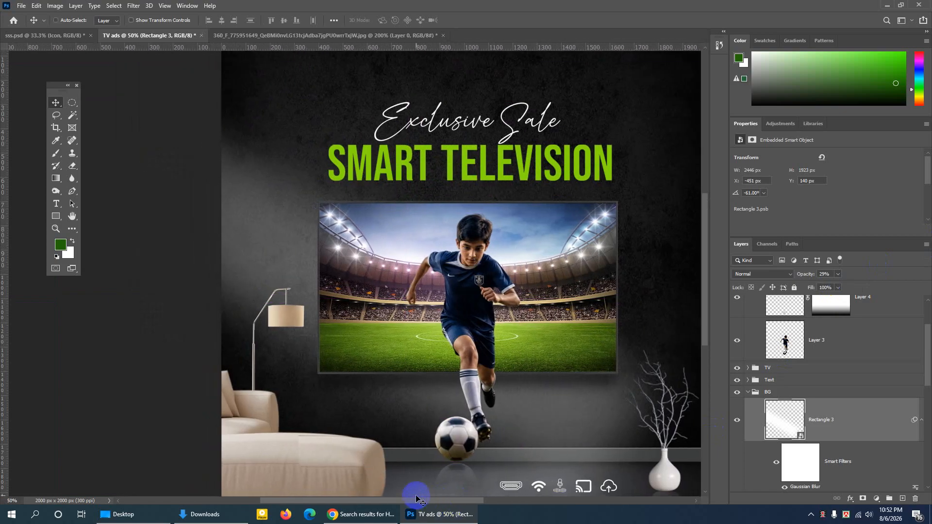
pyautogui.hotkey('ctrl', '+')
pyautogui.hotkey('ctrl', '+')
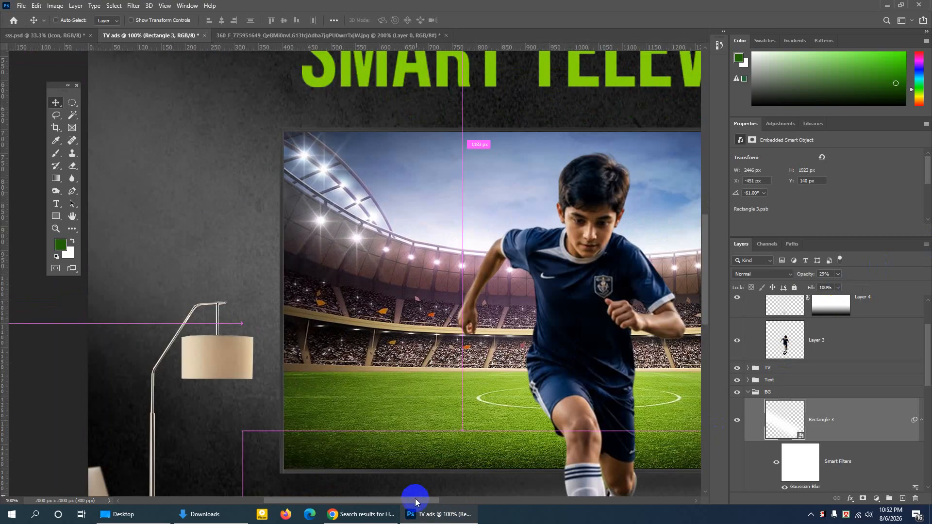
# - Select the floor lamp layer pngegg (6) on the canvas and check what it contains by toggling its visibility
pyautogui.scroll(-1, 716, 334)
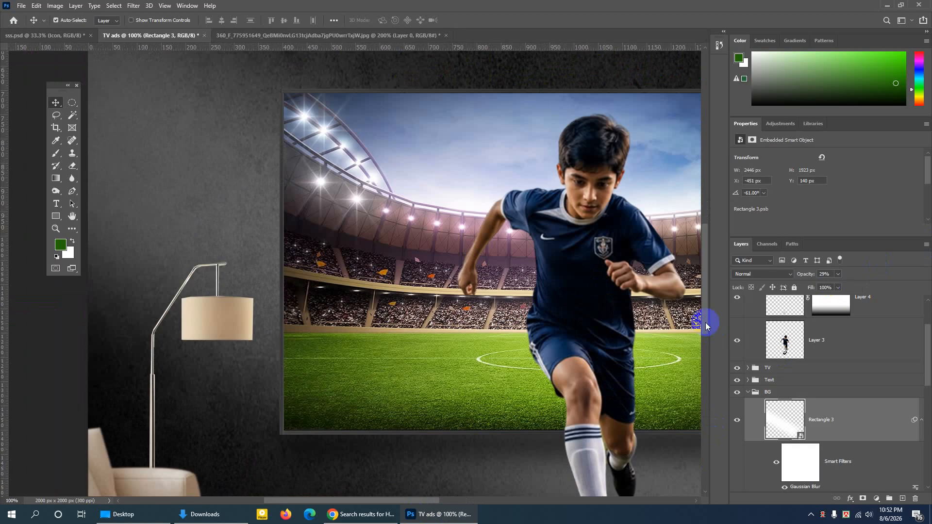
pyautogui.scroll(-1, 706, 326)
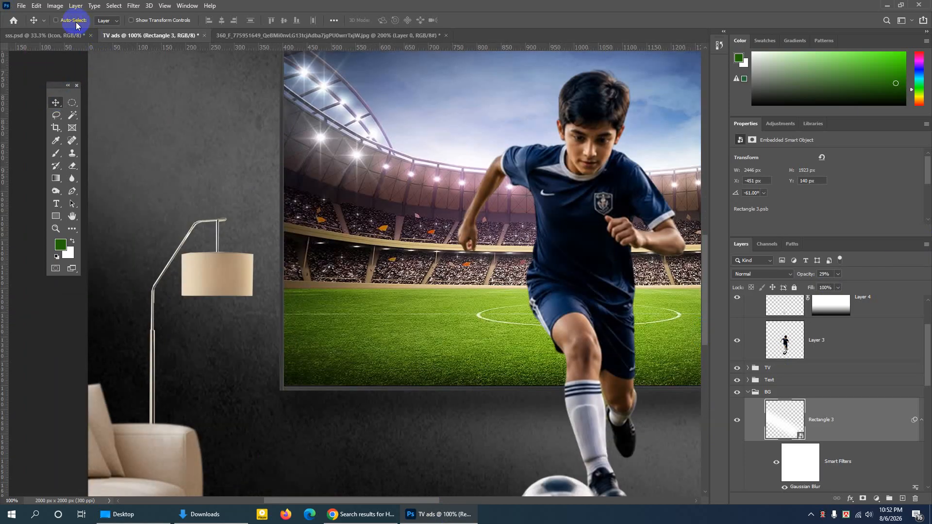
pyautogui.click(107, 21)
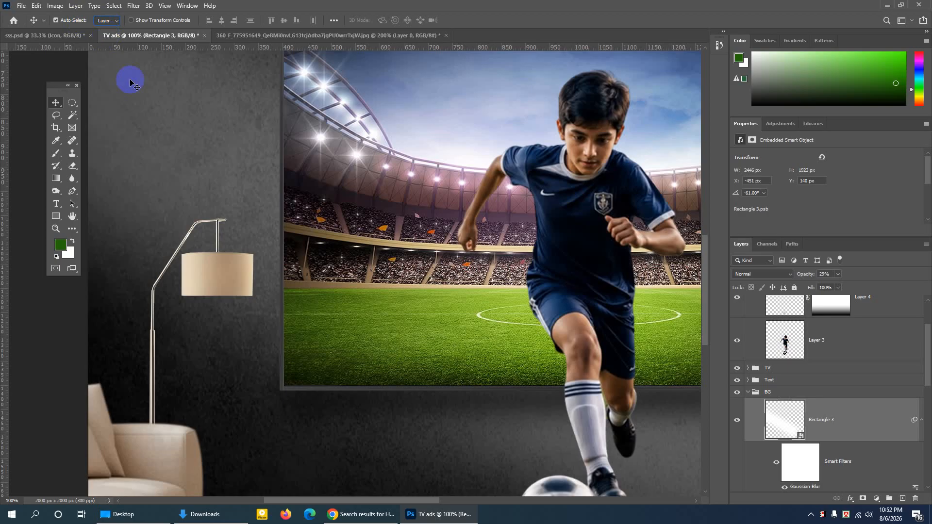
pyautogui.click(209, 265)
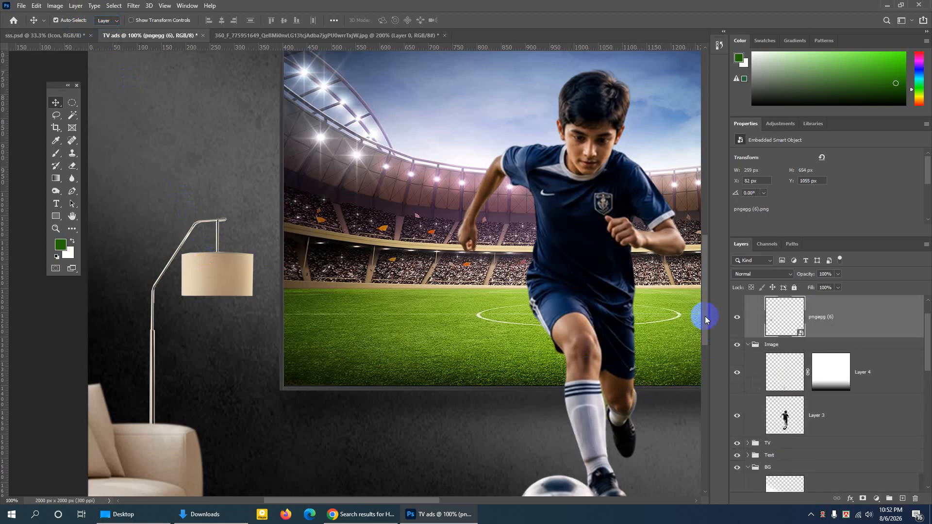
pyautogui.click(736, 318)
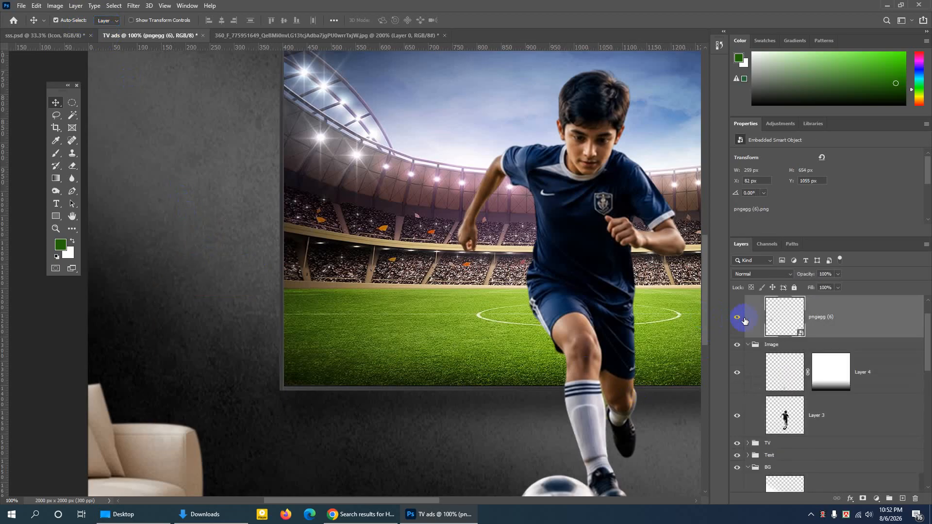
pyautogui.click(737, 319)
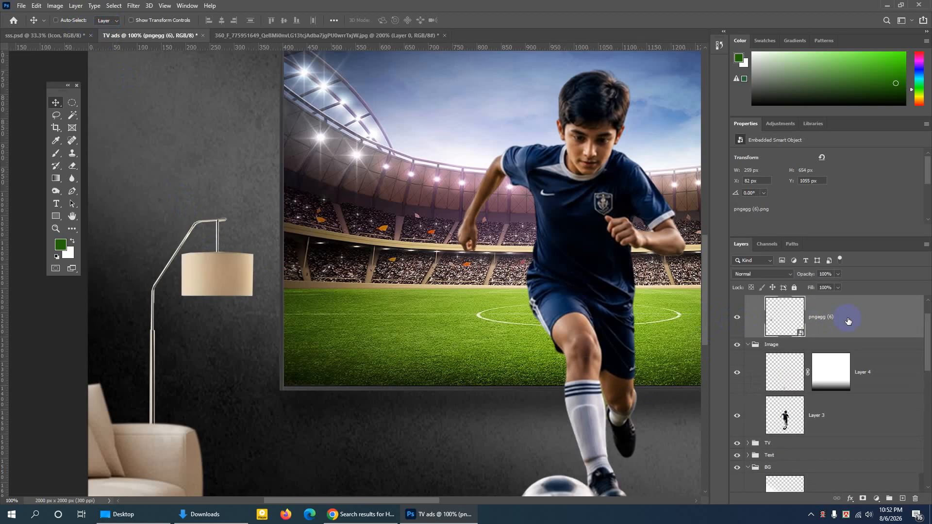
# - Draw a rectangular Pen tool path, about 148 by 30 px, around the lower strip of the lampshade
pyautogui.hotkey('ctrl', '+')
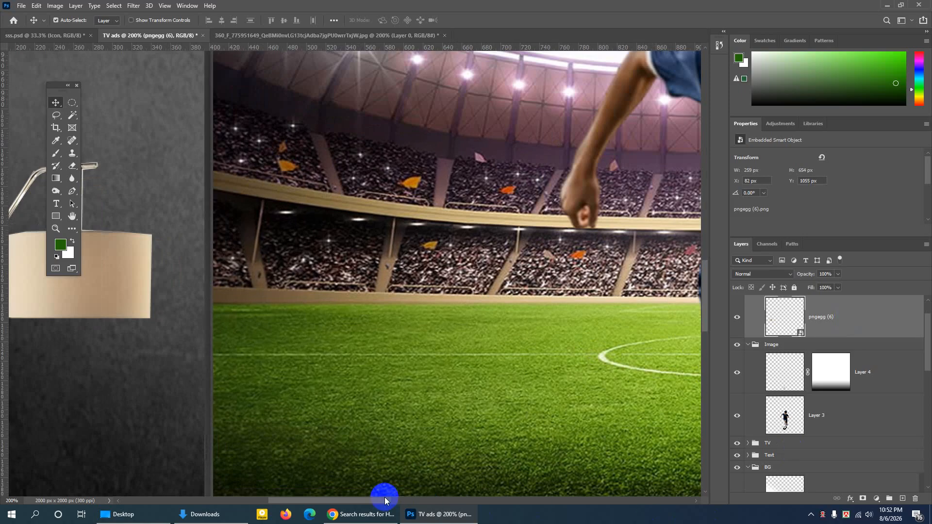
pyautogui.moveTo(385, 501); pyautogui.dragTo(343, 500)
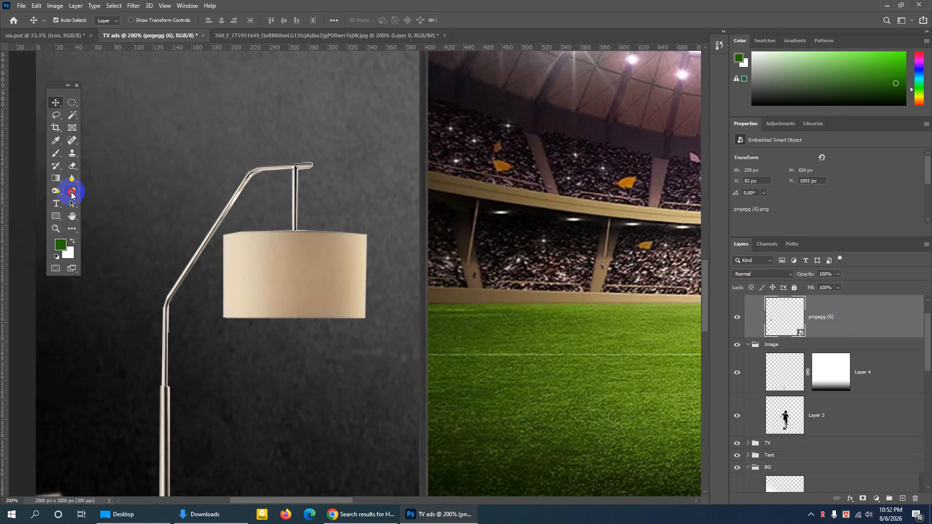
pyautogui.click(71, 194)
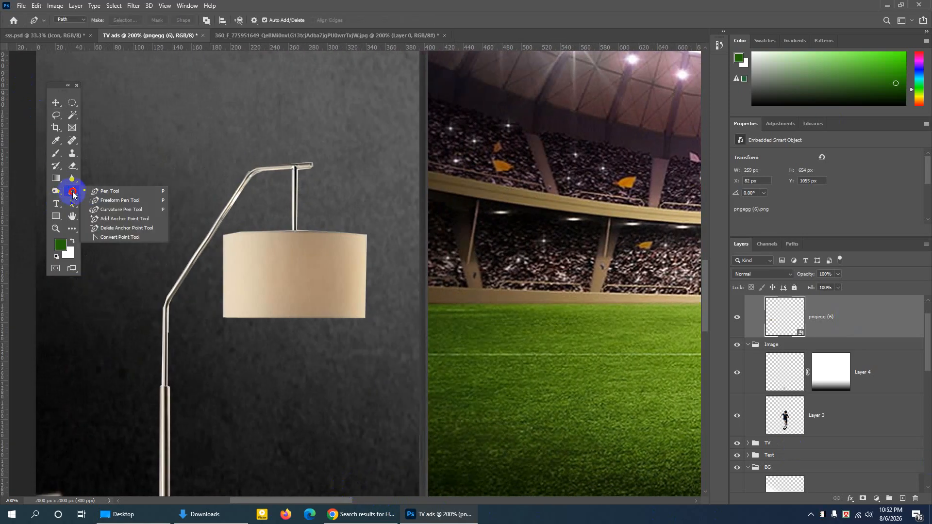
pyautogui.click(98, 192)
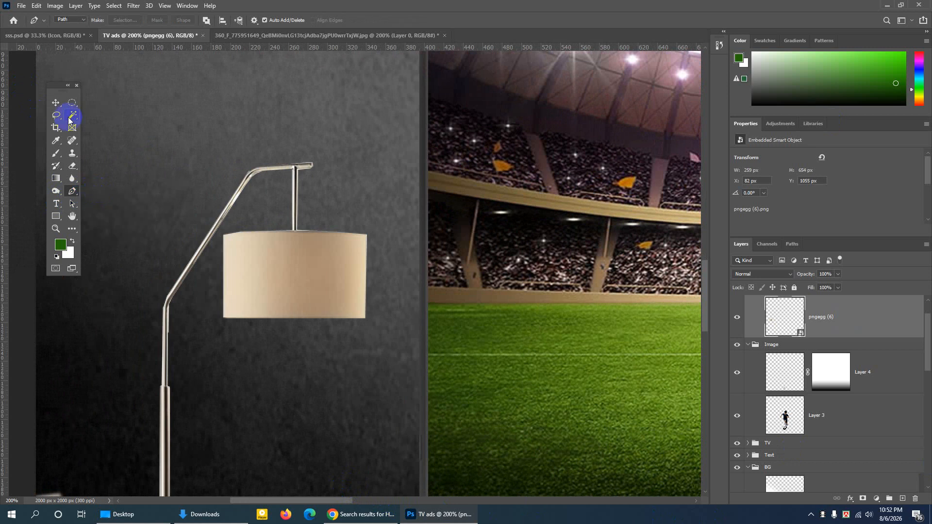
pyautogui.click(61, 21)
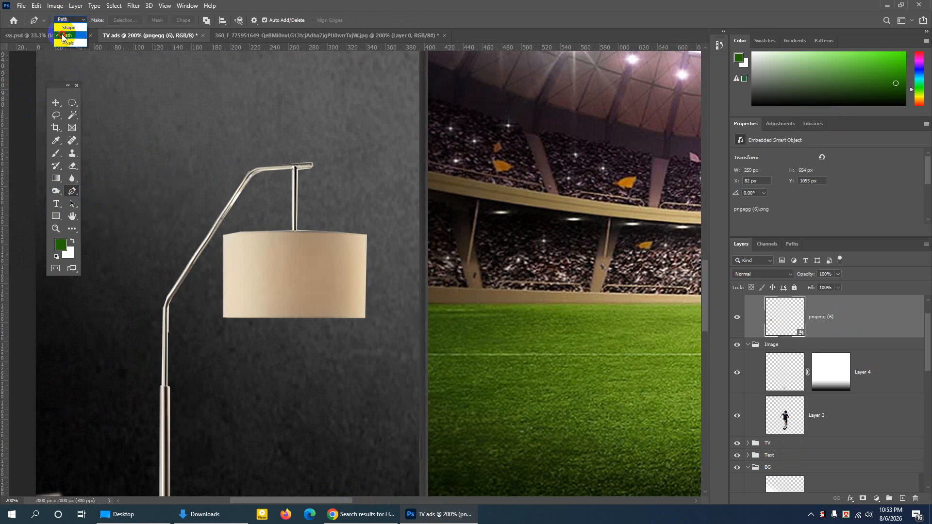
pyautogui.click(62, 36)
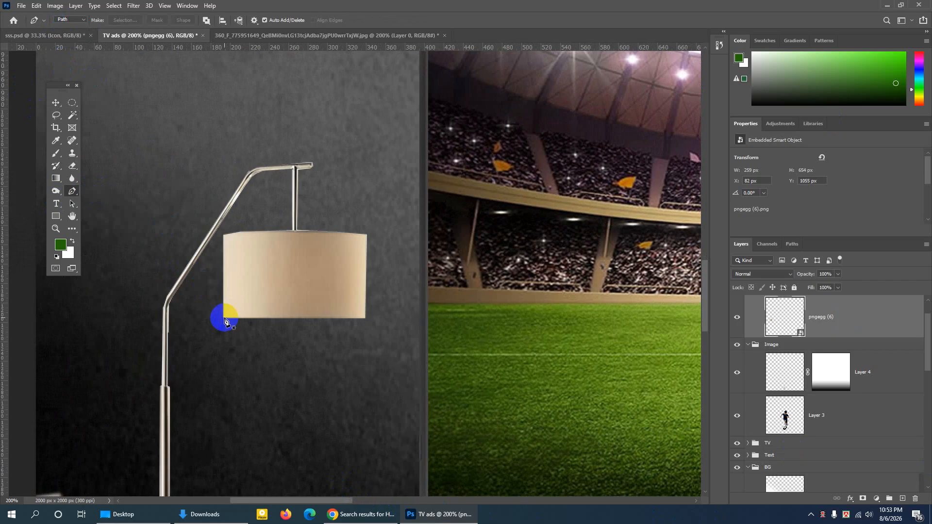
pyautogui.click(224, 318)
pyautogui.click(224, 294)
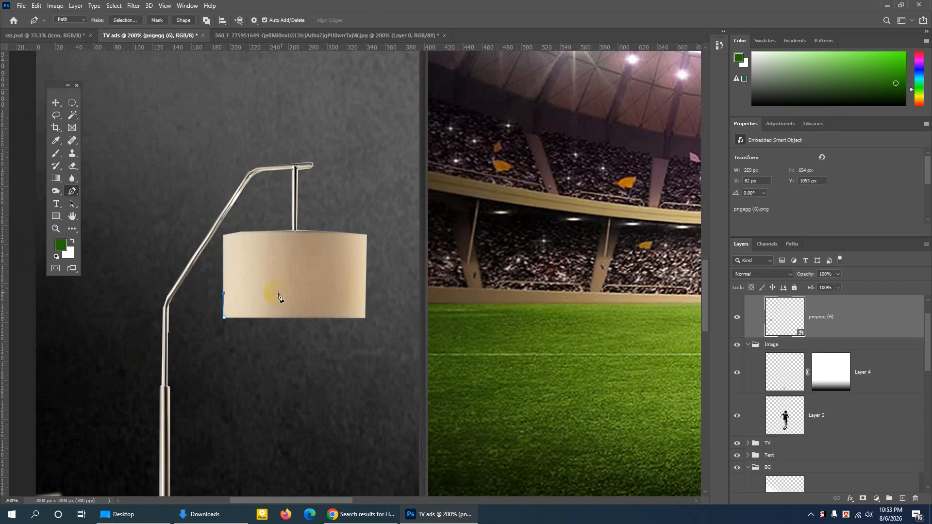
pyautogui.click(366, 293)
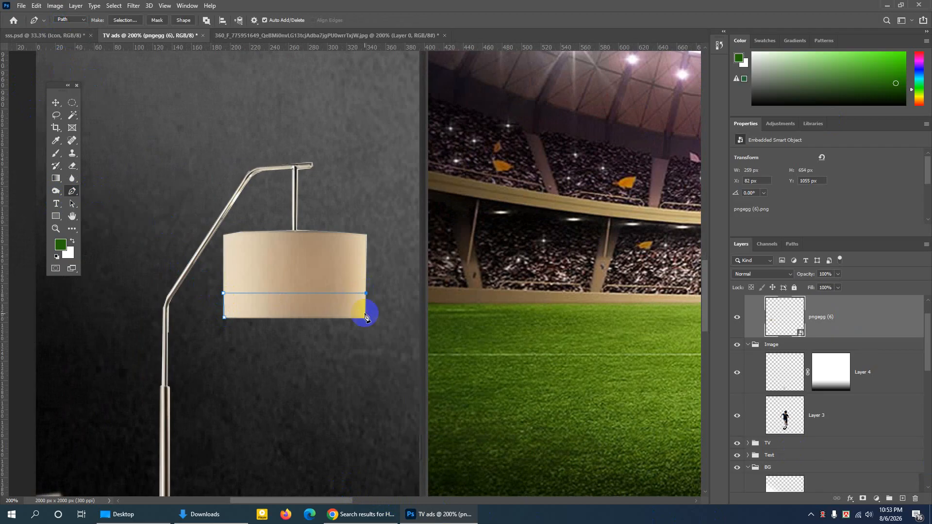
pyautogui.click(365, 320)
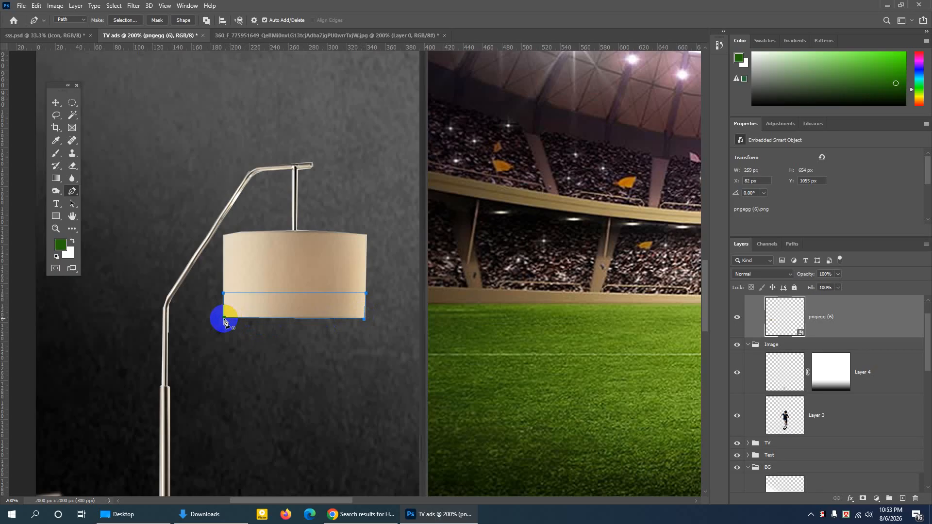
# - Convert the path to a new selection with a 1 px feather and copy the lampshade strip onto its own layer
pyautogui.rightClick(262, 310)
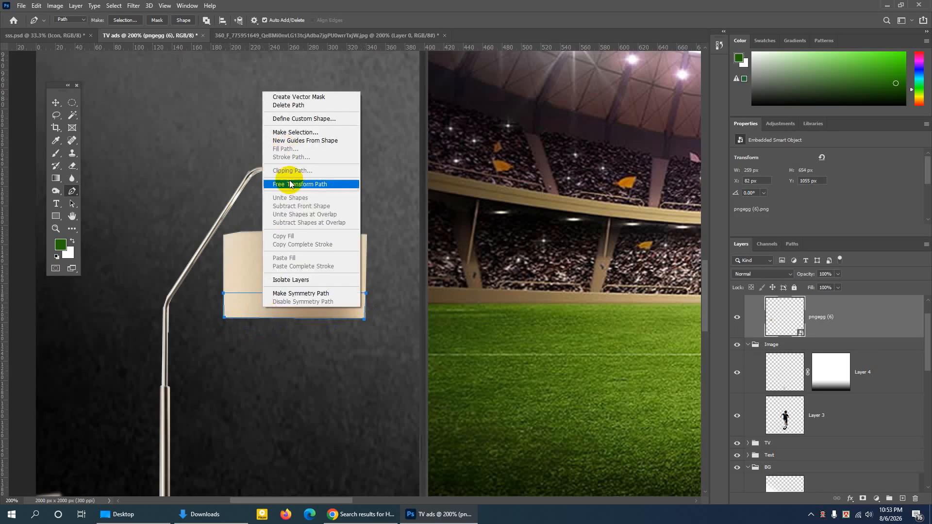
pyautogui.click(293, 132)
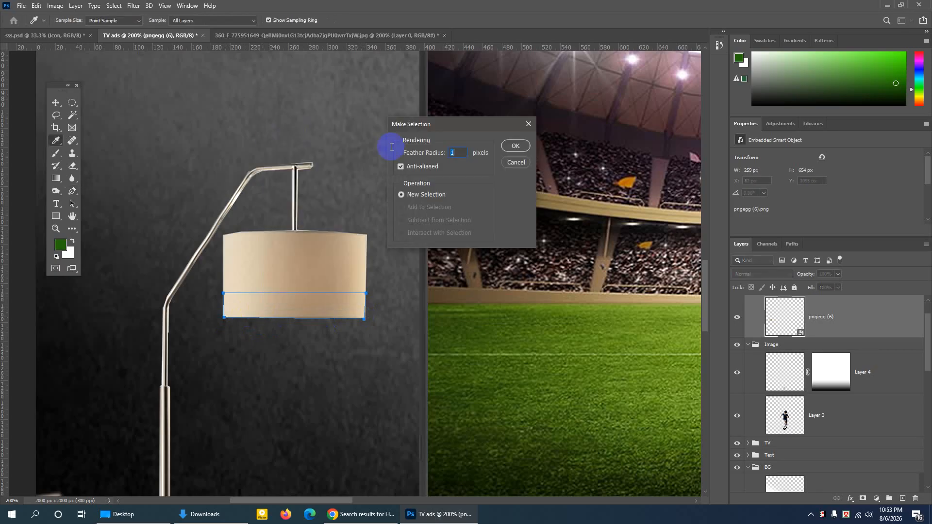
pyautogui.click(510, 146)
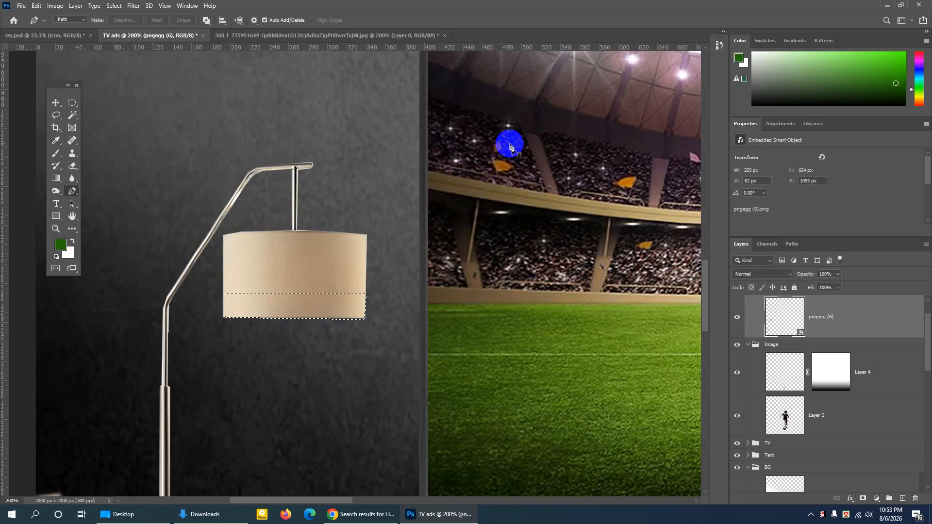
pyautogui.click(36, 6)
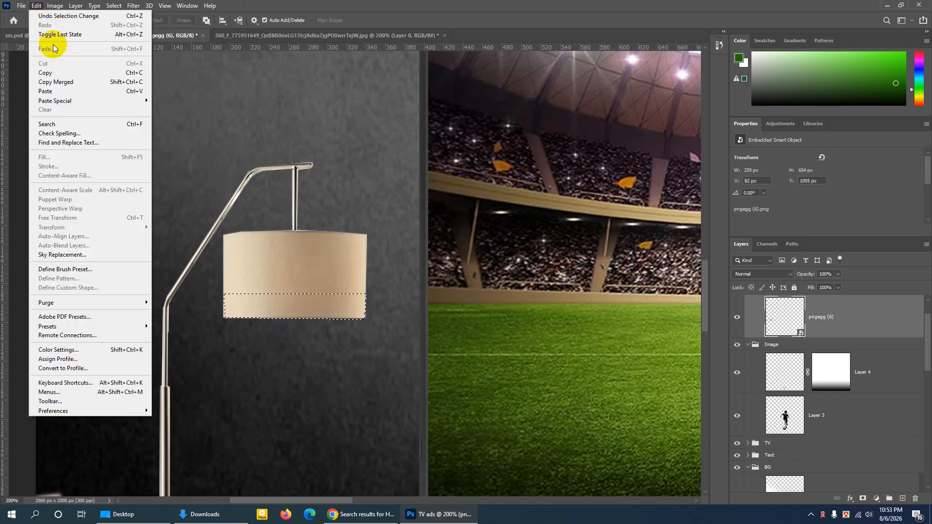
pyautogui.click(57, 73)
pyautogui.click(36, 6)
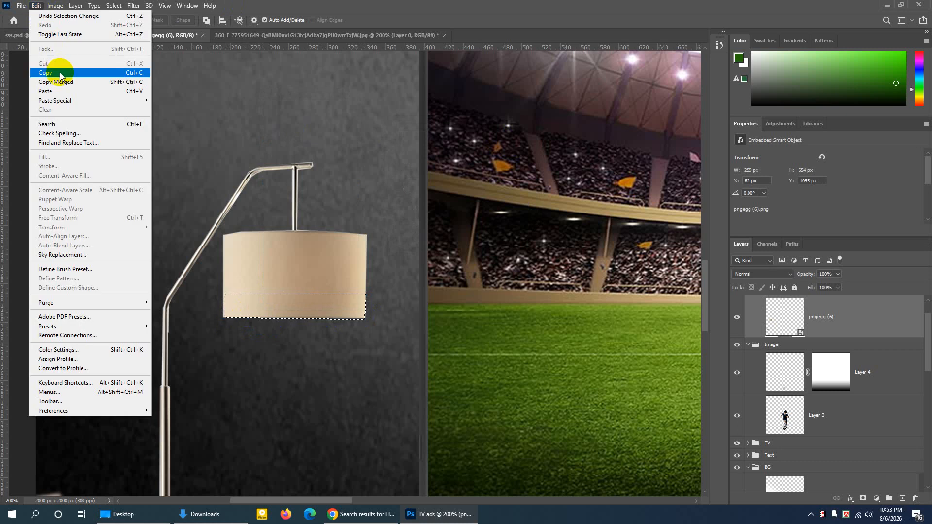
pyautogui.click(54, 91)
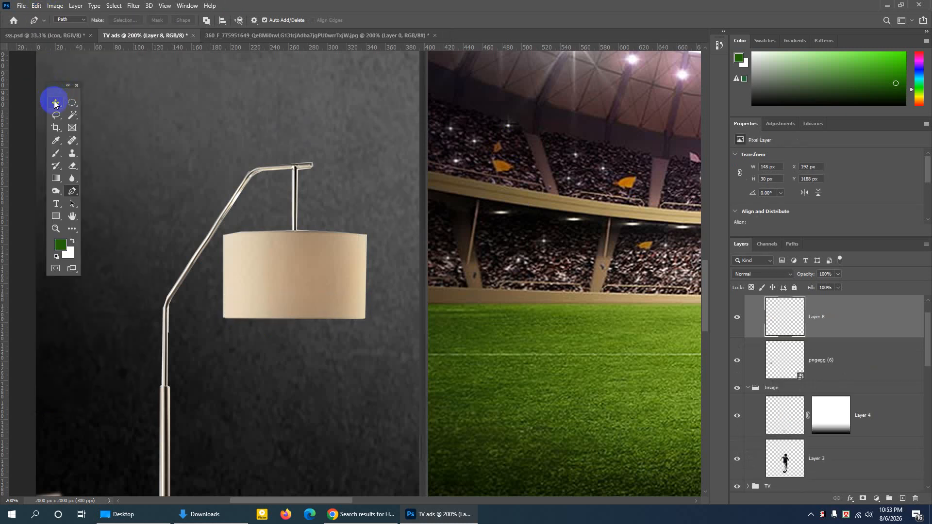
# - Nudge the copied strip down below the lampshade and delete its layer
pyautogui.click(55, 103)
pyautogui.press('Down')
pyautogui.press('Down')
pyautogui.press('Down')
pyautogui.press('Down')
pyautogui.press('Down')
pyautogui.press('Down')
pyautogui.press('Down')
pyautogui.press('Down')
pyautogui.press('Down')
pyautogui.press('Down')
pyautogui.press('Down')
pyautogui.press('Down')
pyautogui.press('Down')
pyautogui.press('Down')
pyautogui.press('Down')
pyautogui.press('Down')
pyautogui.press('Down')
pyautogui.press('Down')
pyautogui.press('Down')
pyautogui.press('Down')
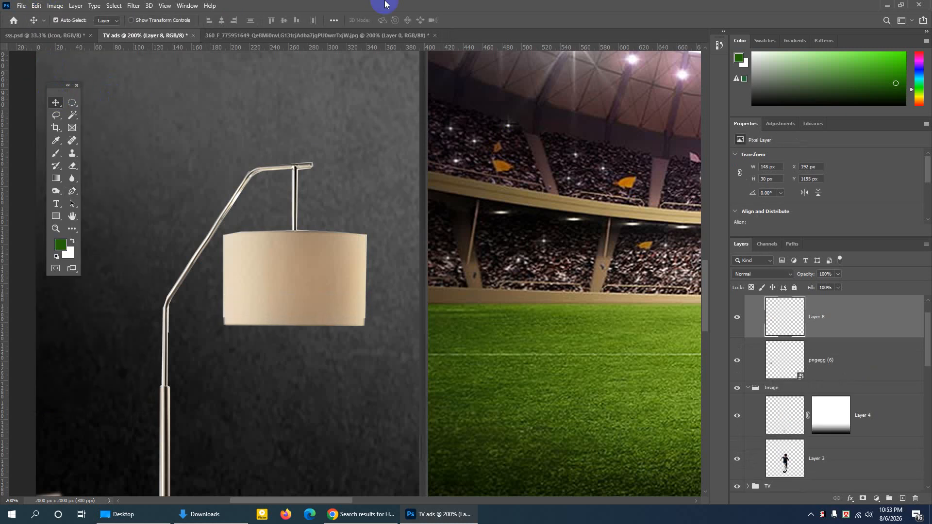
pyautogui.press('Down')
pyautogui.press('Down')
pyautogui.press('Down')
pyautogui.press('Down')
pyautogui.press('Down')
pyautogui.press('Down')
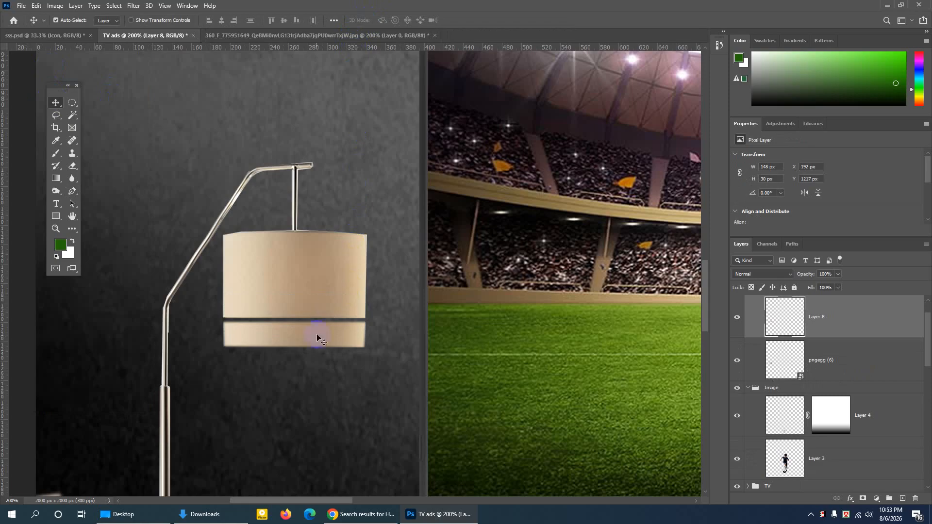
pyautogui.press('Delete')
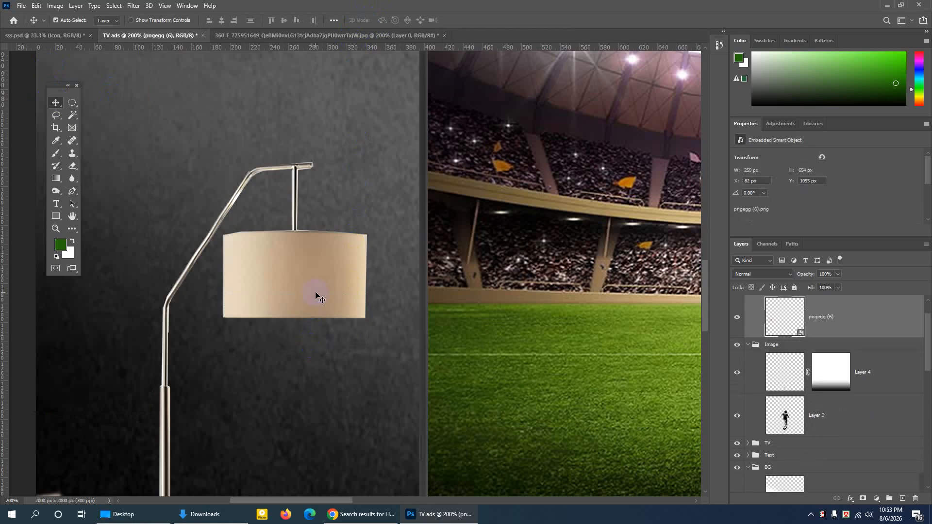
# - Check the floor lamp layer's visibility and add a new empty layer directly beneath it
pyautogui.click(738, 318)
pyautogui.click(738, 318)
pyautogui.click(836, 319)
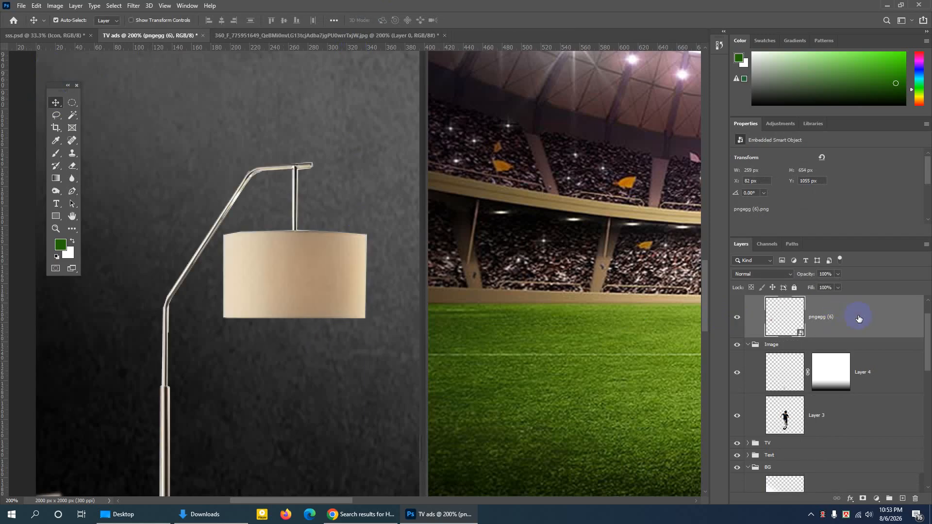
pyautogui.click(903, 499)
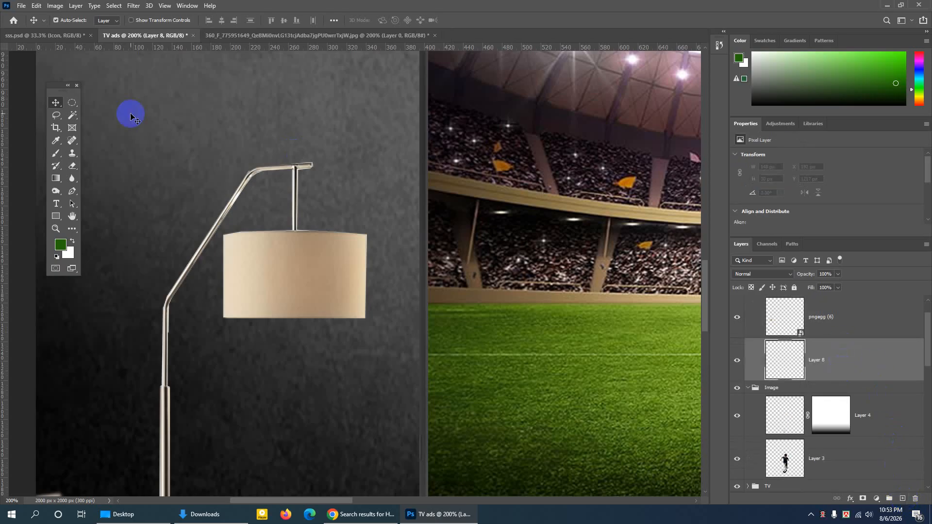
# - Draw a black ellipse about 149 by 8 px across the lampshade's bottom edge and nudge it up 1 px
pyautogui.click(56, 217)
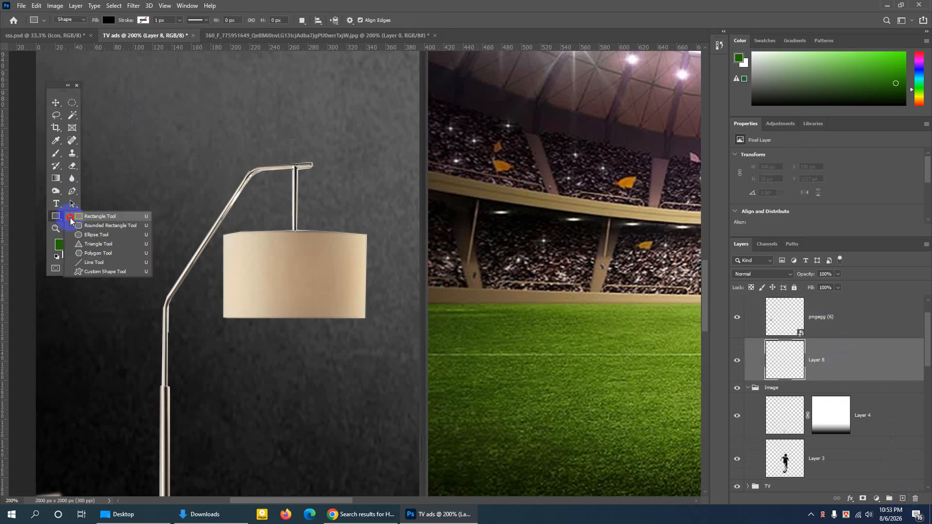
pyautogui.click(93, 236)
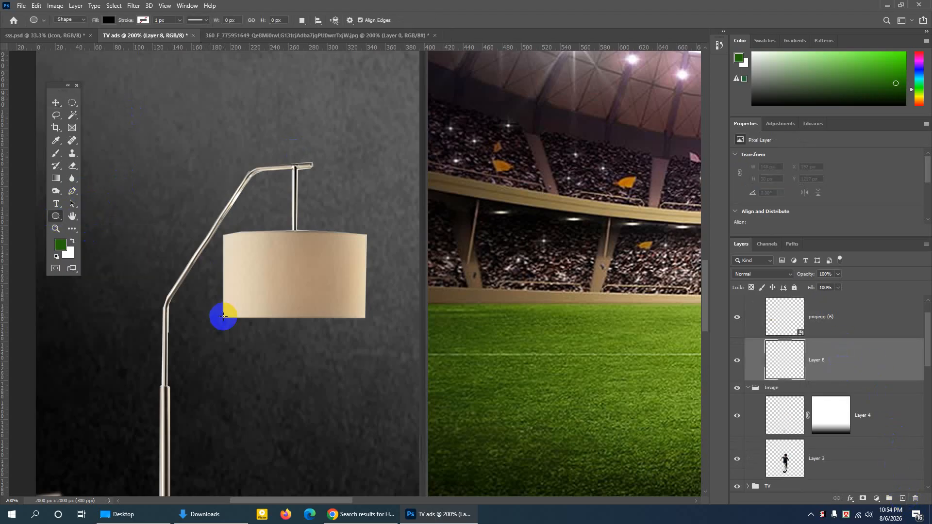
pyautogui.moveTo(223, 318); pyautogui.dragTo(366, 324)
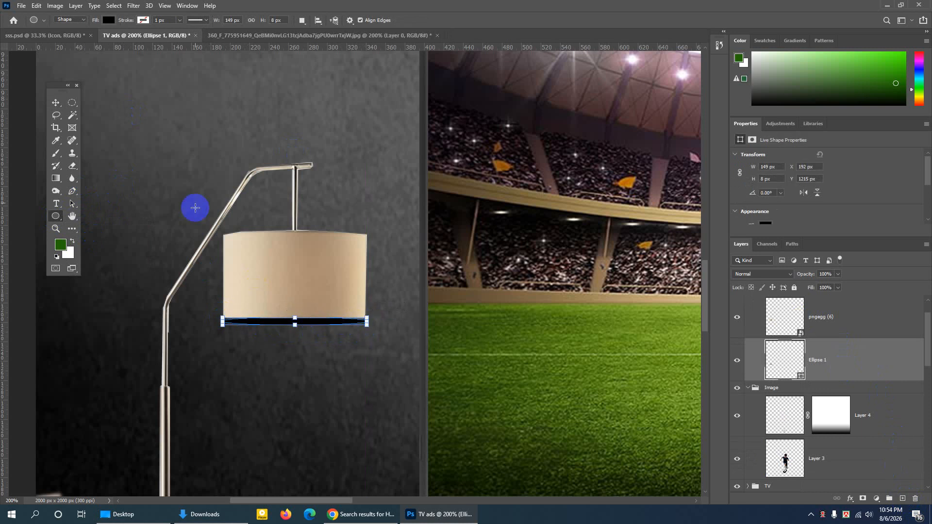
pyautogui.click(55, 104)
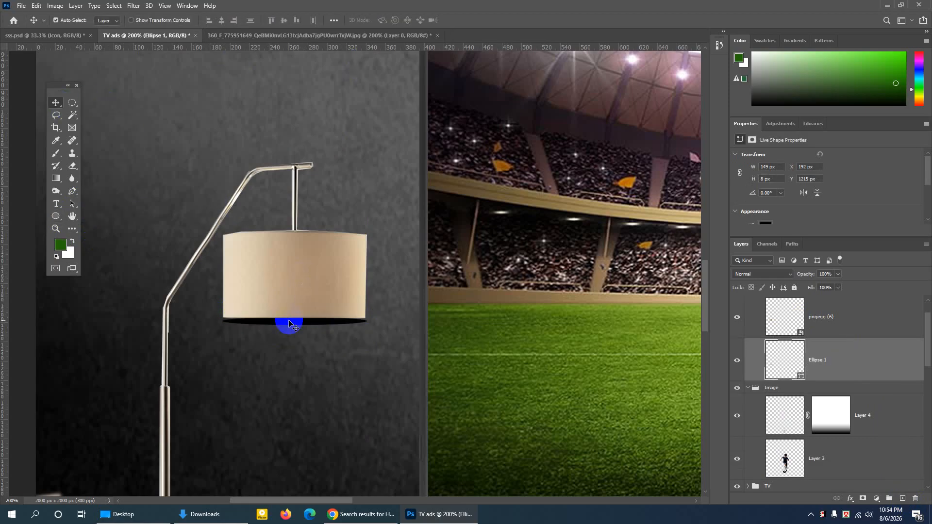
pyautogui.press('Up')
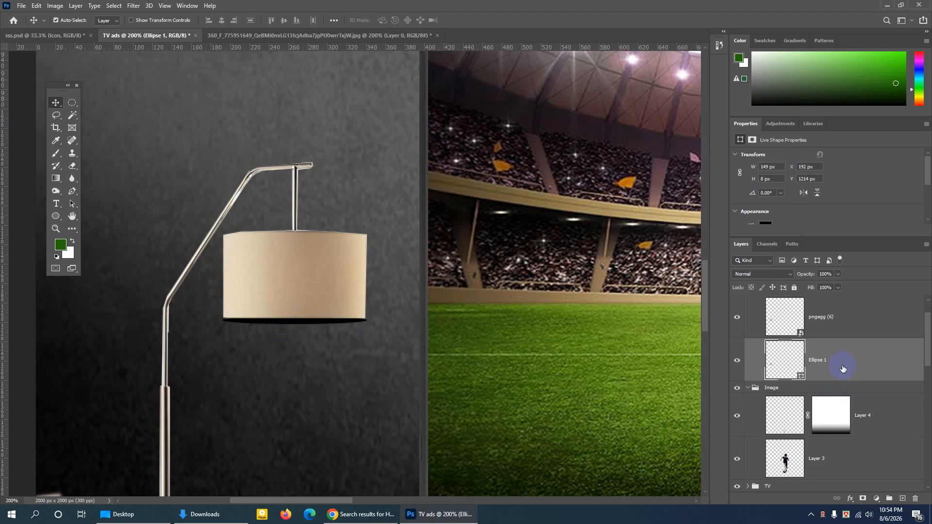
# - Check the ellipse layer's visibility and give the ellipse under the lampshade a fully opaque orange color overlay
pyautogui.click(738, 361)
pyautogui.click(738, 361)
pyautogui.doubleClick(840, 357)
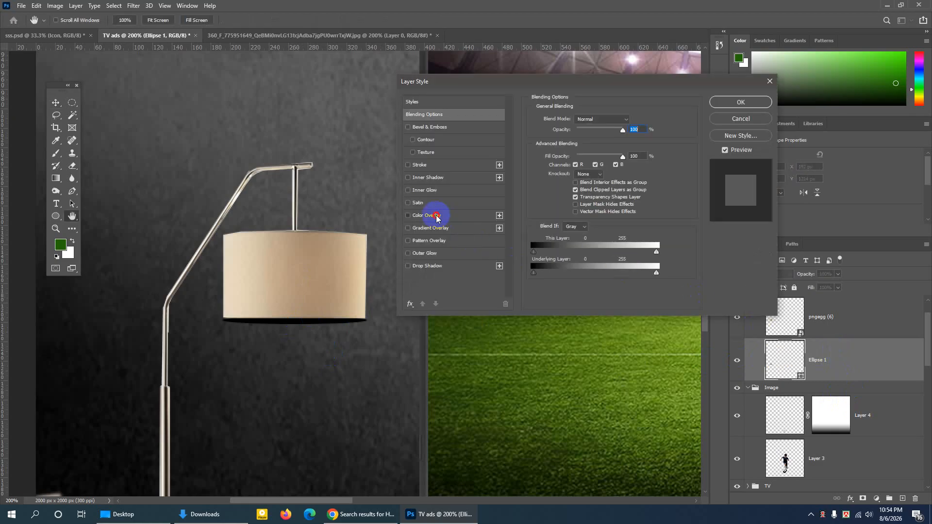
pyautogui.click(436, 217)
pyautogui.click(636, 122)
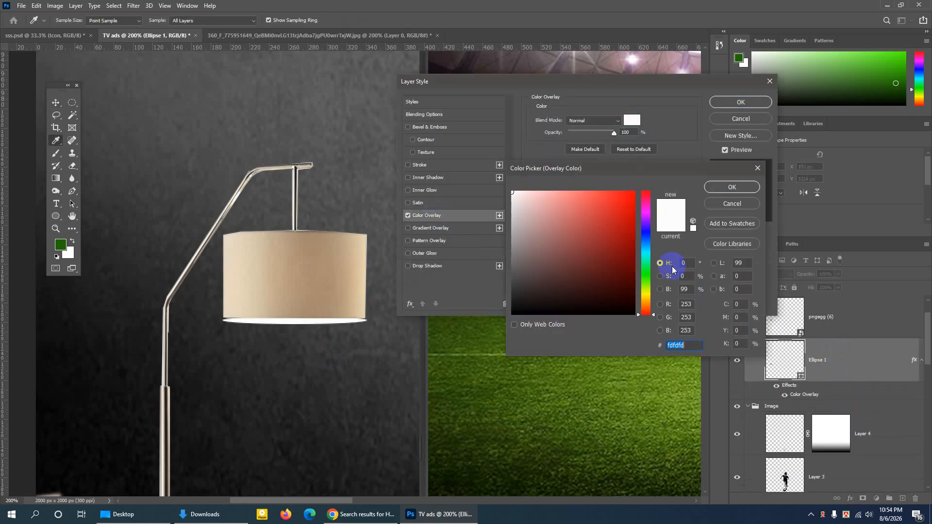
pyautogui.click(643, 305)
pyautogui.click(633, 193)
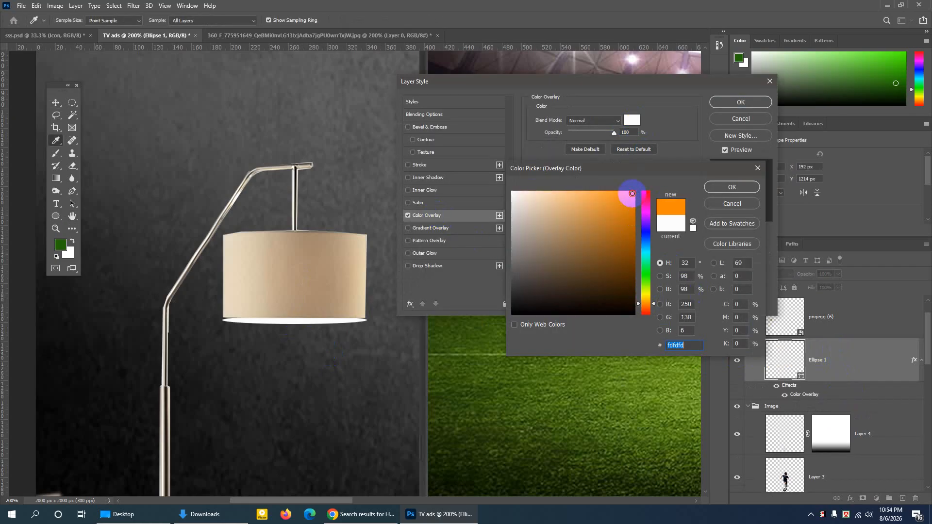
pyautogui.click(733, 188)
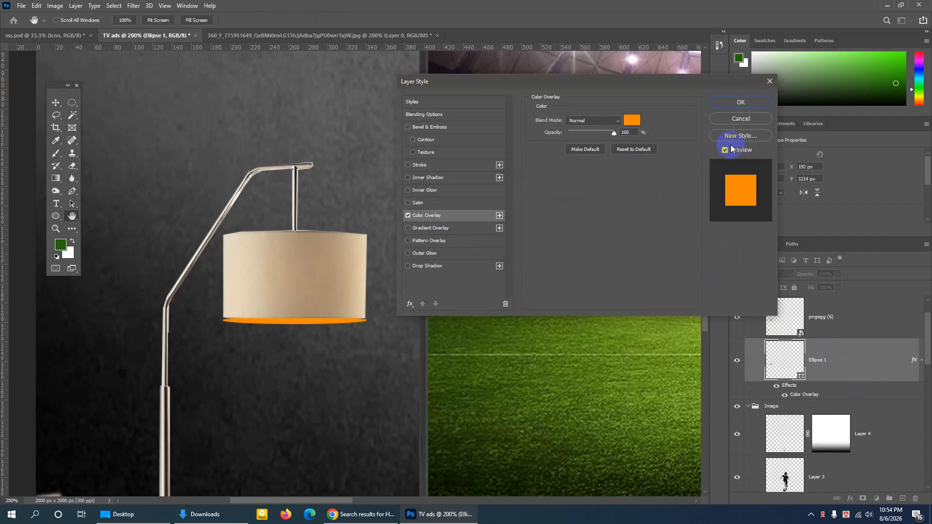
pyautogui.click(740, 102)
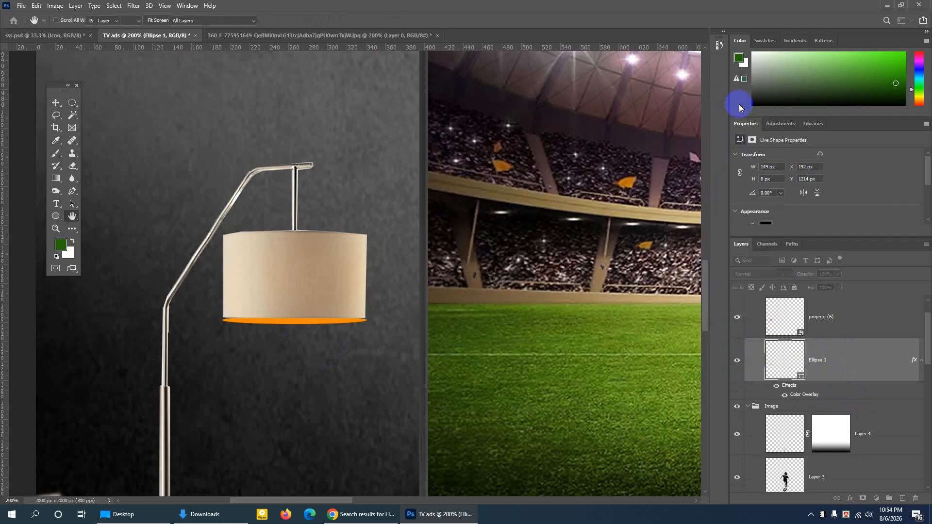
# - Apply a Gaussian Blur with a 2.3 px radius to the orange ellipse, converting it to a smart object
pyautogui.click(137, 7)
pyautogui.moveTo(149, 129)
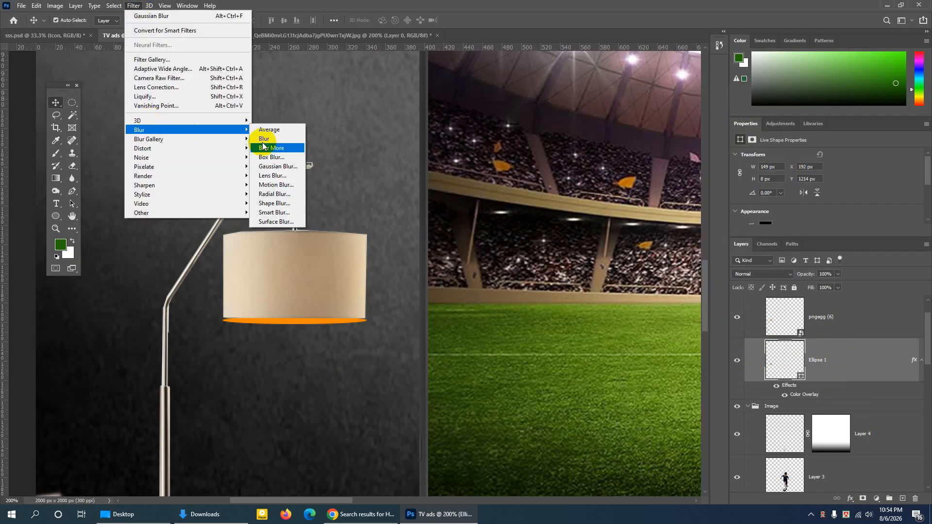
pyautogui.click(281, 168)
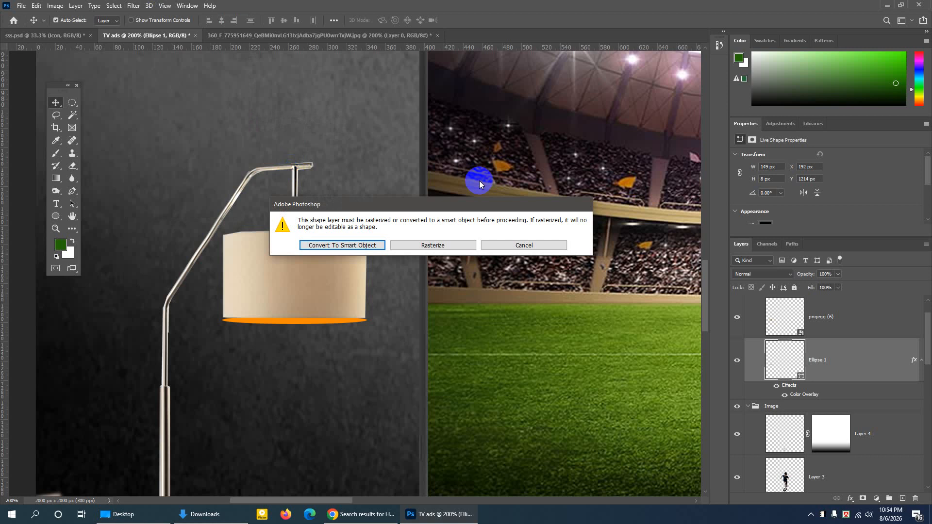
pyautogui.click(362, 246)
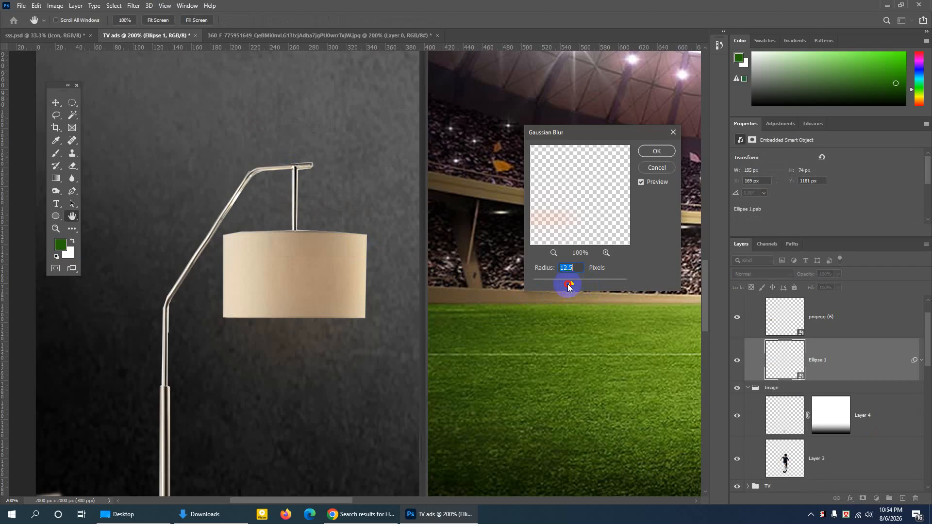
pyautogui.moveTo(568, 287); pyautogui.dragTo(544, 283)
pyautogui.click(654, 152)
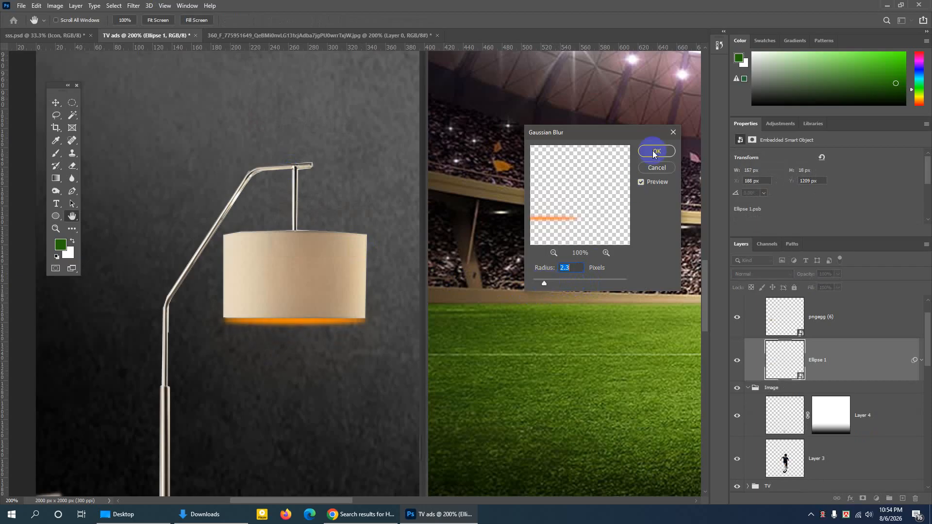
# - Scale the blurred ellipse to 97.32% width and 87.50% height so it fits within the lampshade's lower edge
pyautogui.press('ctrl')
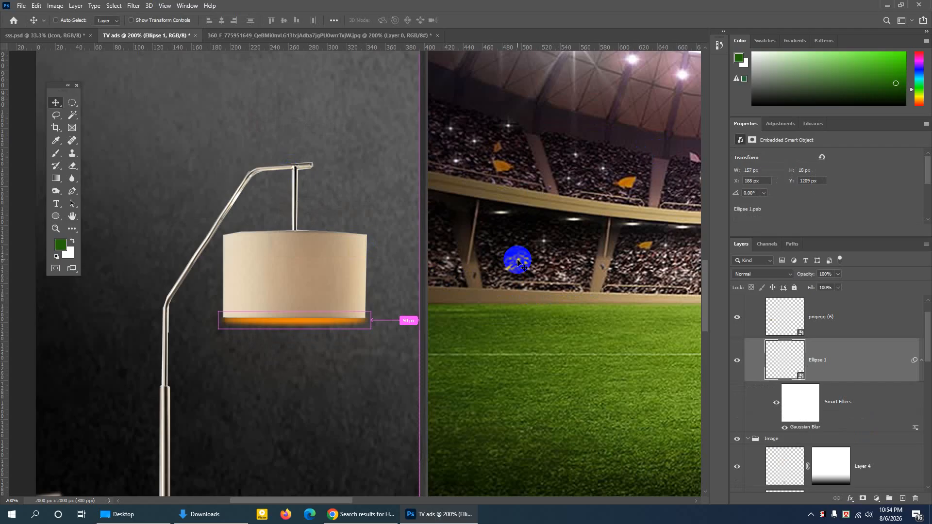
pyautogui.hotkey('ctrl', '+')
pyautogui.hotkey('ctrl', '+')
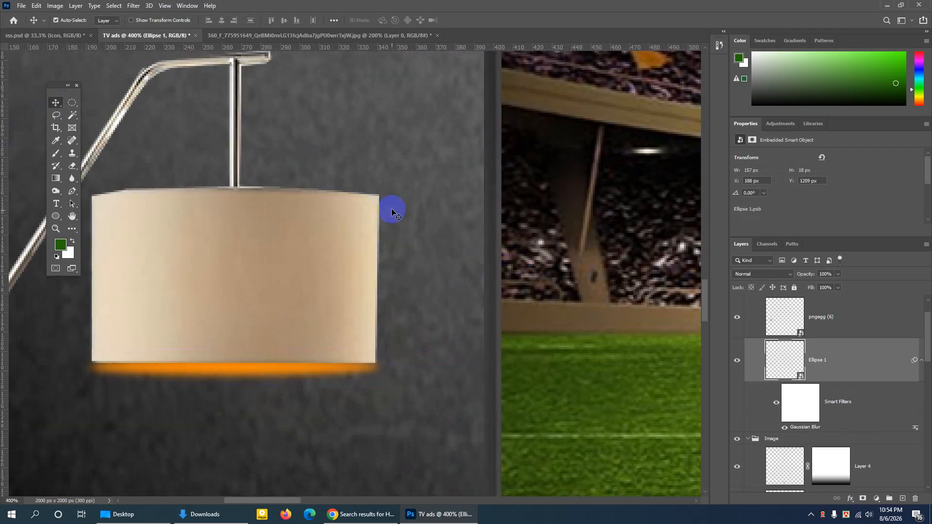
pyautogui.hotkey('ctrl', 't')
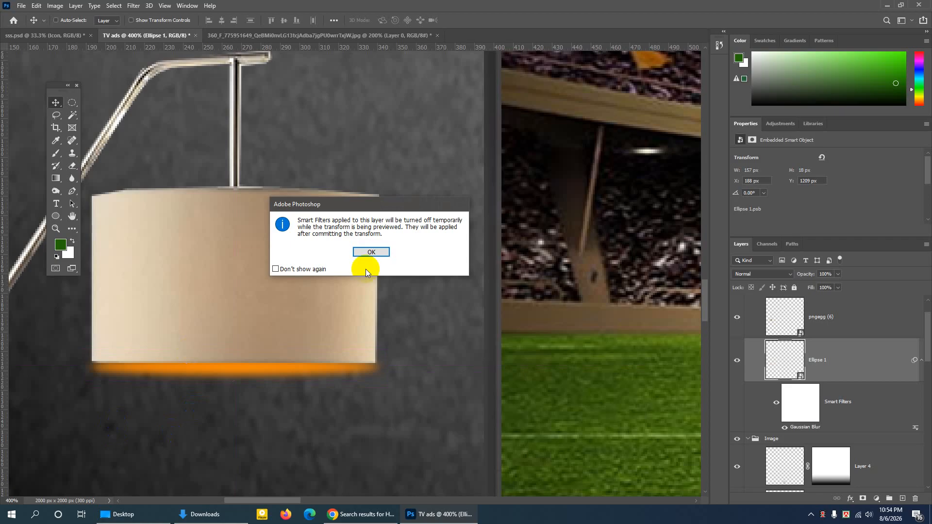
pyautogui.click(377, 252)
pyautogui.moveTo(91, 372); pyautogui.dragTo(93, 369)
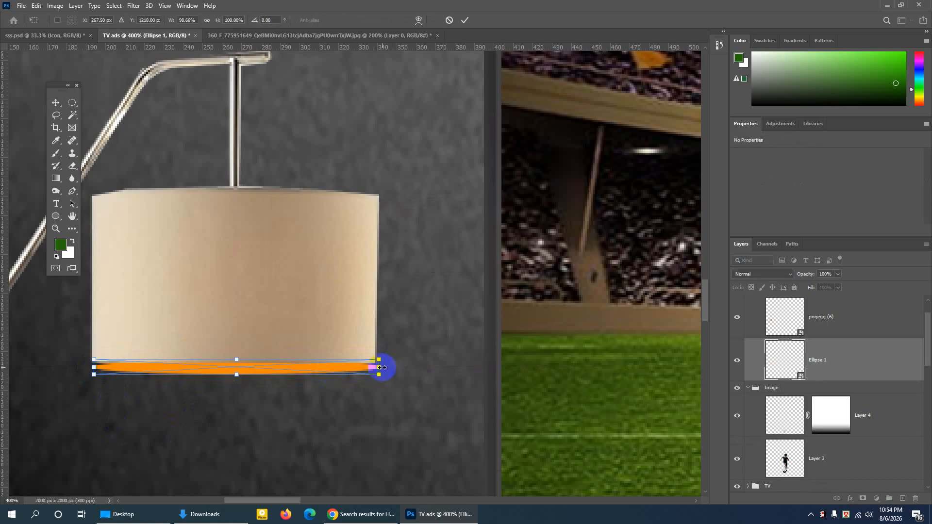
pyautogui.moveTo(382, 368); pyautogui.dragTo(375, 368)
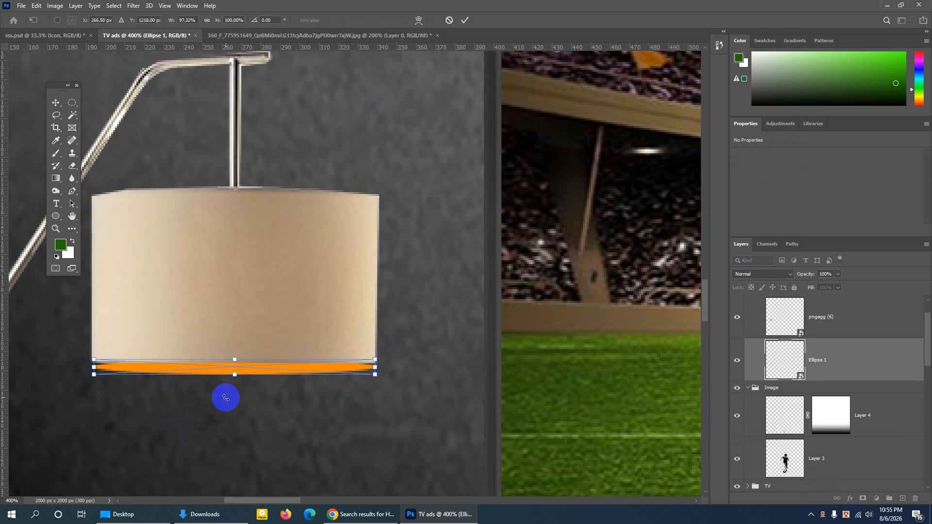
pyautogui.moveTo(235, 377); pyautogui.dragTo(235, 374)
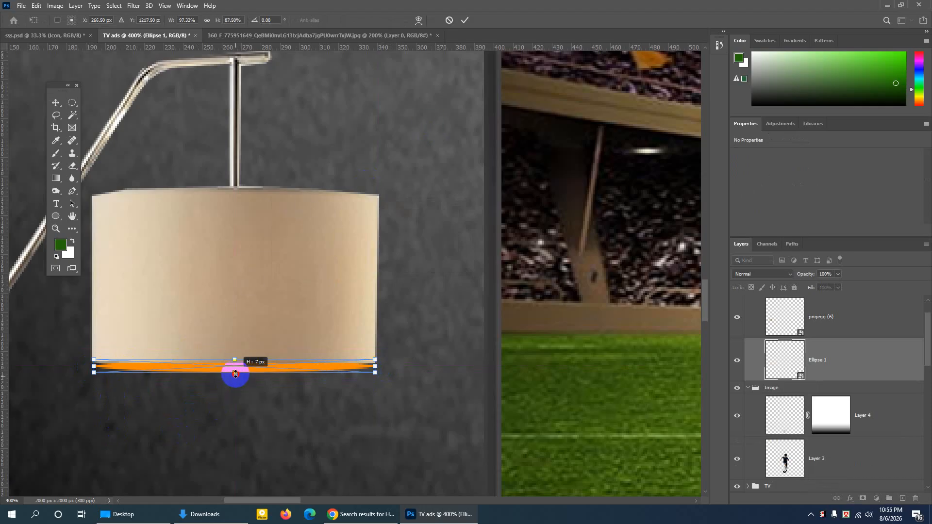
pyautogui.click(465, 20)
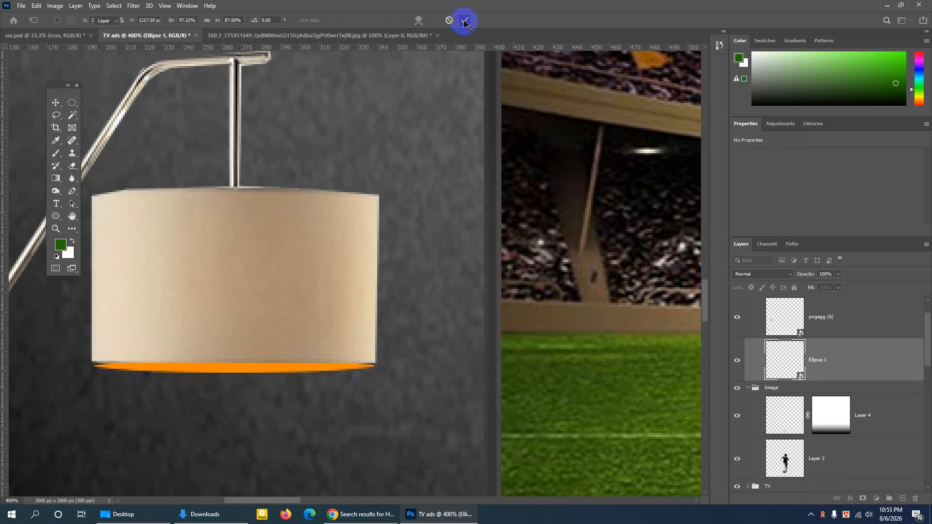
# - Examine the lampshade's orange glow up close and against the whole ad composition
pyautogui.hotkey('ctrl', '-')
pyautogui.hotkey('ctrl', '-')
pyautogui.hotkey('ctrl', '-')
pyautogui.hotkey('ctrl', '-')
pyautogui.hotkey('ctrl', '-')
pyautogui.hotkey('ctrl', '-')
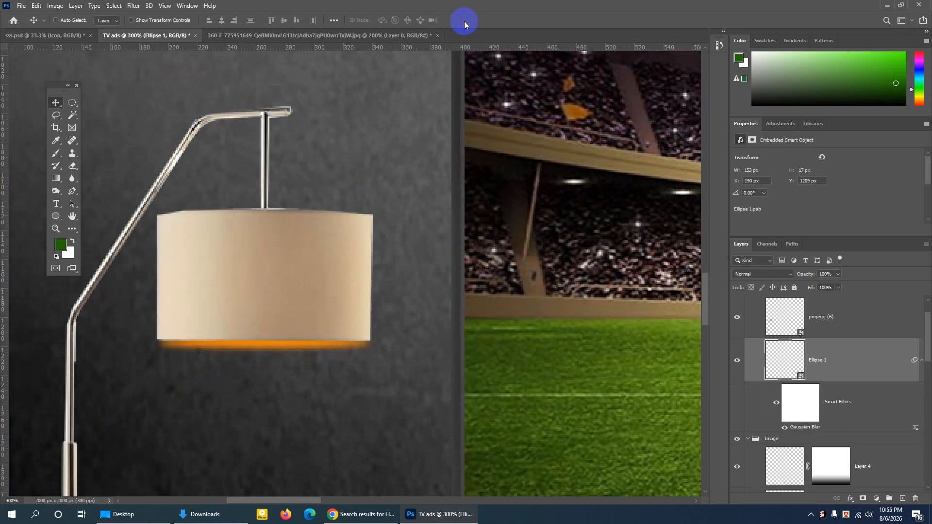
pyautogui.hotkey('ctrl', '+')
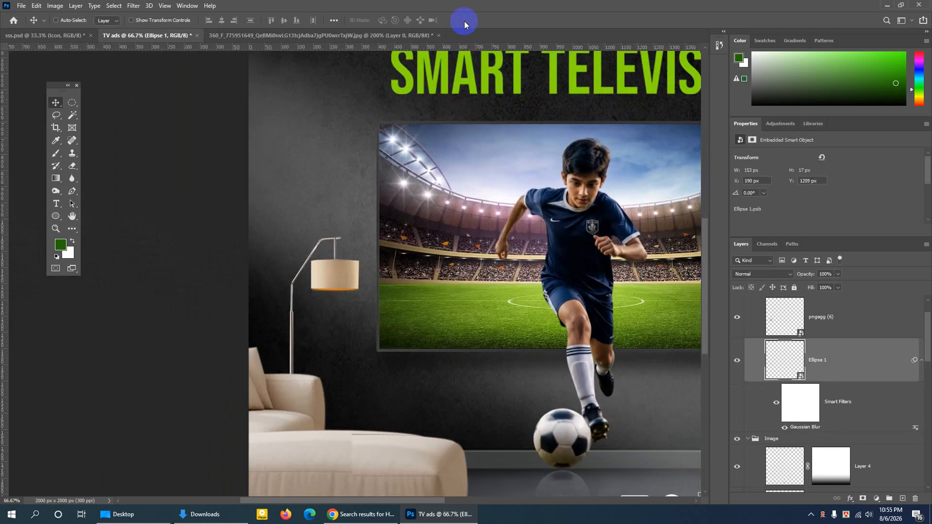
pyautogui.click(72, 216)
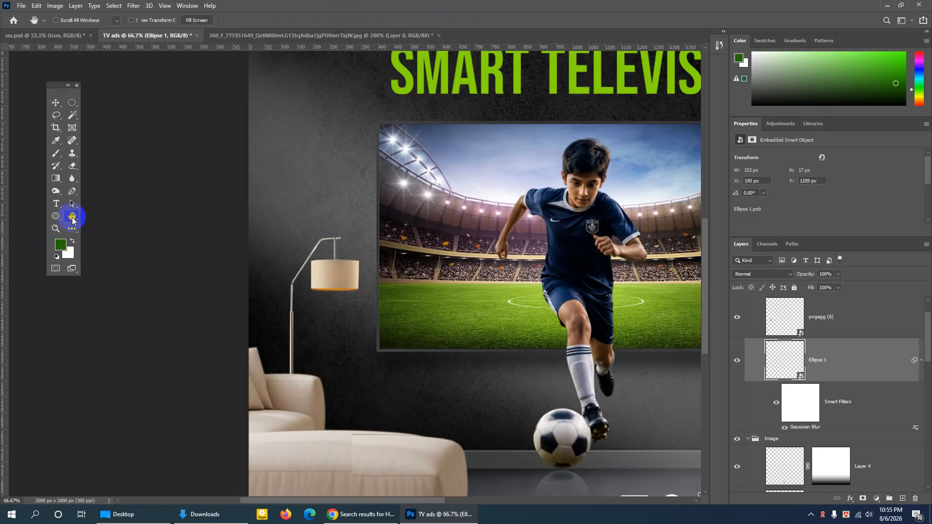
pyautogui.moveTo(450, 226); pyautogui.dragTo(322, 246)
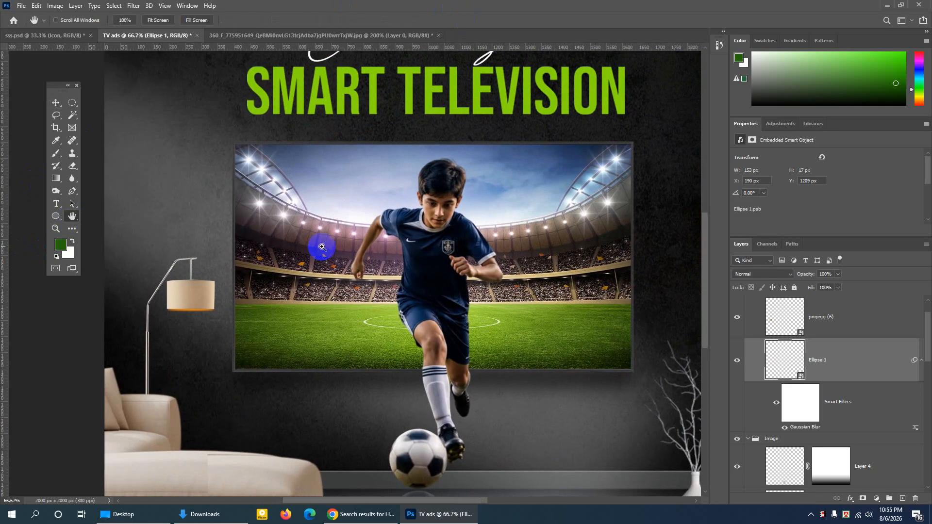
pyautogui.hotkey('ctrl', '-')
pyautogui.hotkey('ctrl', '-')
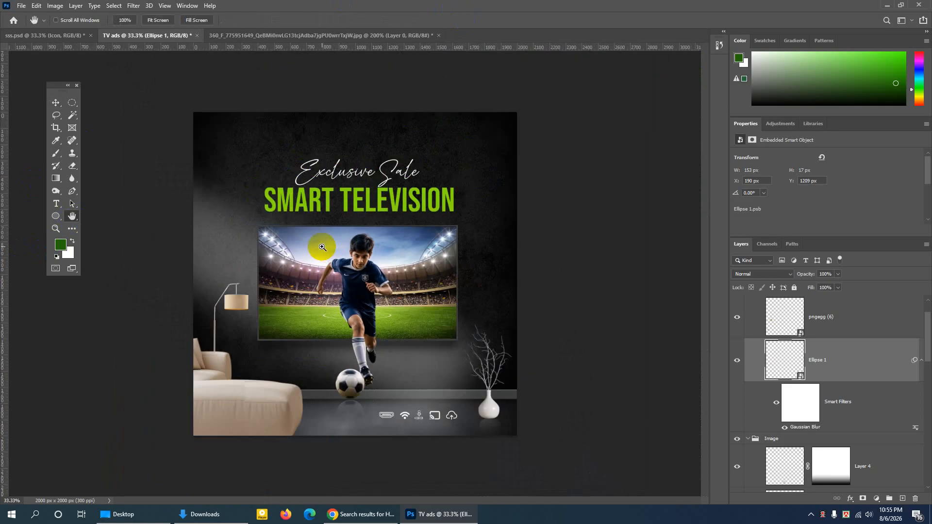
pyautogui.hotkey('ctrl', '+')
pyautogui.rightClick(183, 339)
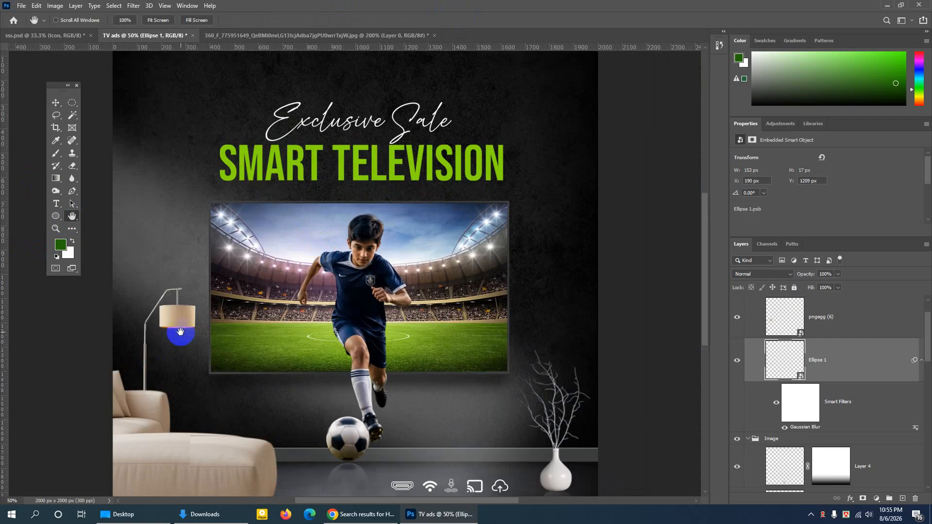
pyautogui.click(56, 103)
pyautogui.hotkey('ctrl', '-')
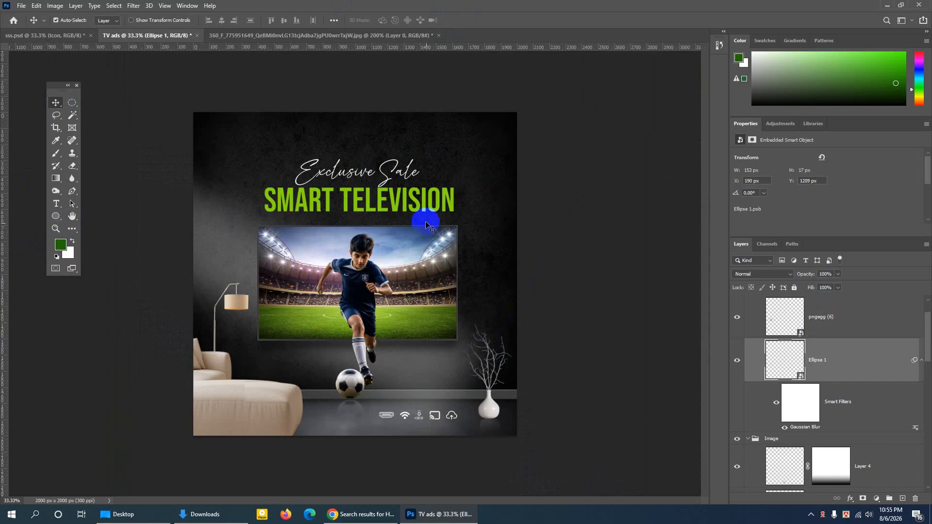
# - Switch to sss.psd, set auto-select to Group, and copy the Follow us group into the TV ads document
pyautogui.click(77, 37)
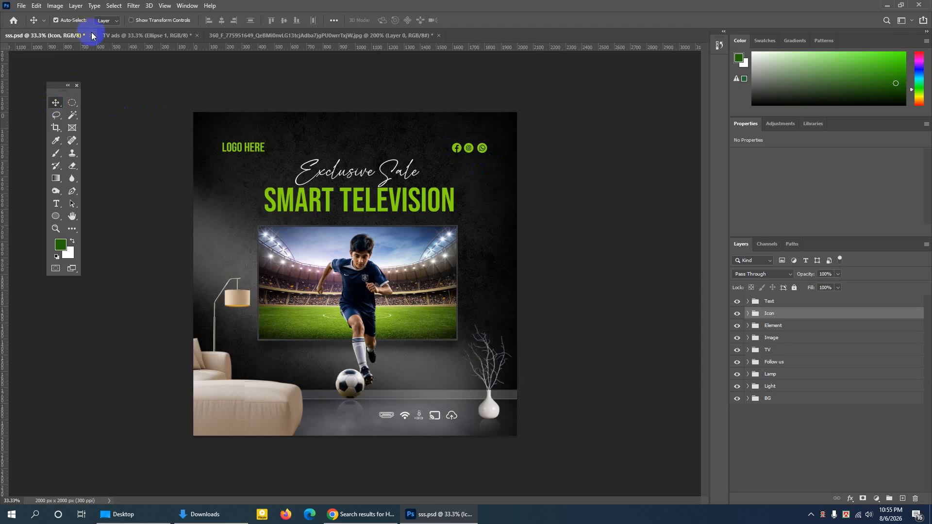
pyautogui.click(106, 20)
pyautogui.click(105, 29)
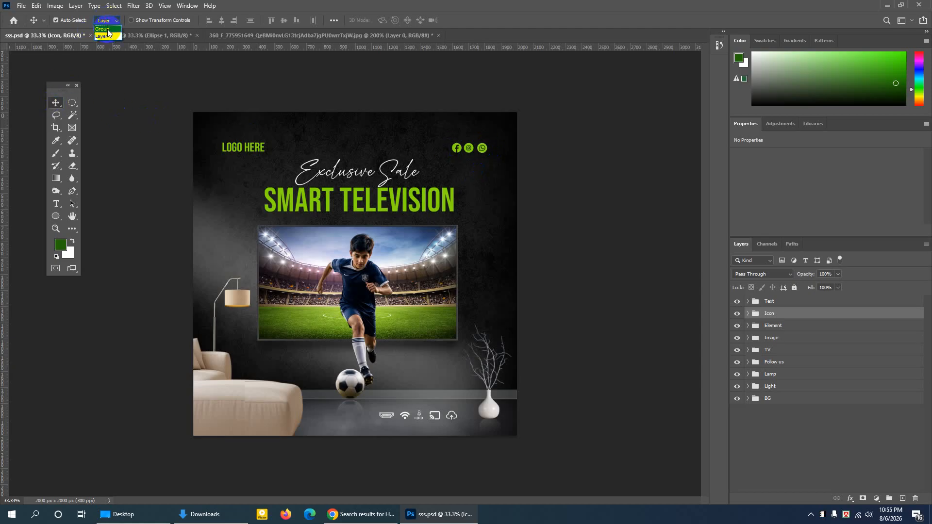
pyautogui.click(455, 149)
pyautogui.click(461, 150)
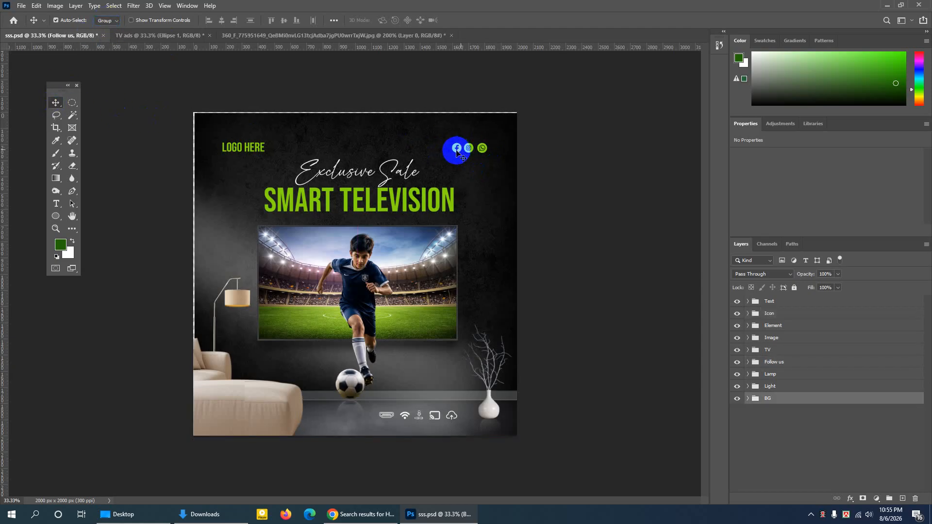
pyautogui.hotkey('ctrl', 'z')
pyautogui.moveTo(458, 149)
pyautogui.mouseDown()
pyautogui.moveTo(486, 148)
pyautogui.moveTo(112, 37)
pyautogui.moveTo(444, 150)
pyautogui.mouseUp()
pyautogui.click(484, 150)
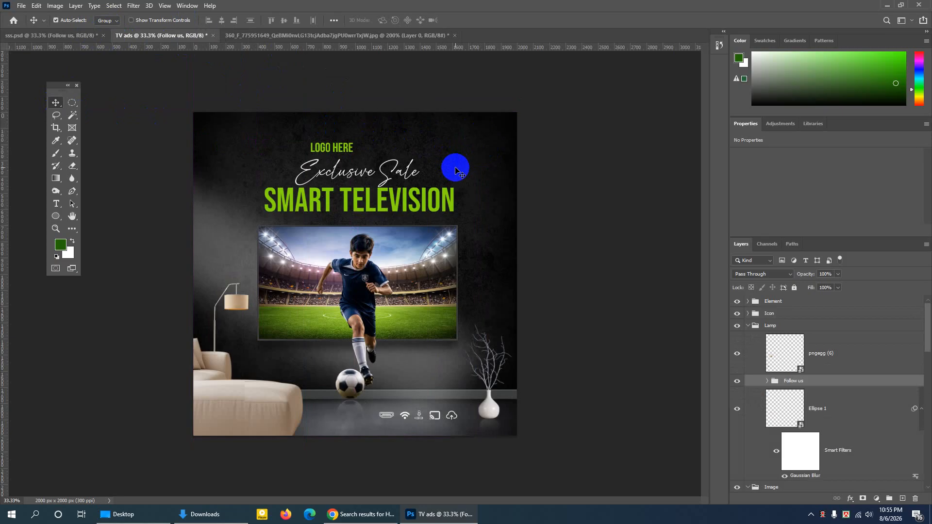
# - Move the Lamp group left so its logo text and social icons sit in the ad's upper corners, and nudge it down
pyautogui.click(337, 149)
pyautogui.moveTo(337, 148); pyautogui.dragTo(252, 152)
pyautogui.press('Down')
pyautogui.press('Down')
pyautogui.press('Down')
pyautogui.press('Down')
pyautogui.press('Down')
pyautogui.press('Down')
pyautogui.press('Down')
pyautogui.press('Down')
pyautogui.press('Down')
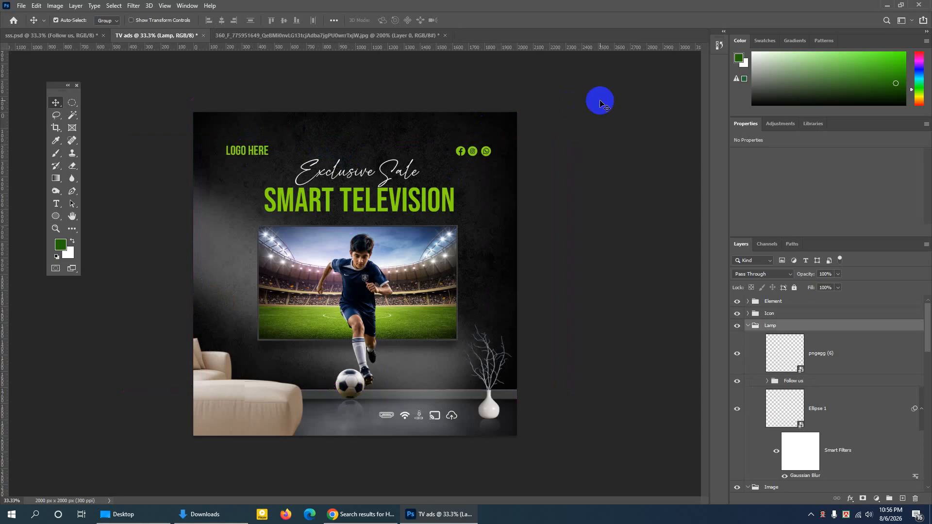
pyautogui.press('Down')
pyautogui.press('Down')
pyautogui.press('Down')
pyautogui.press('Down')
pyautogui.press('Down')
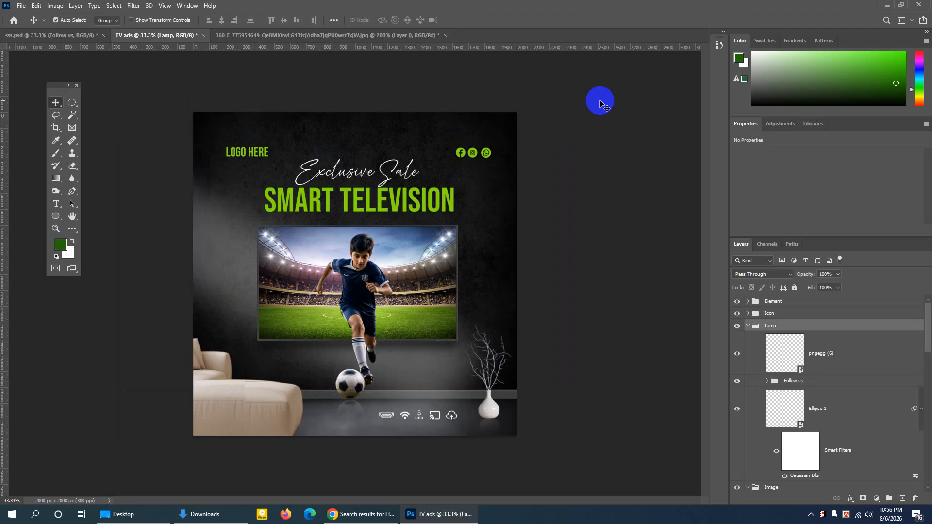
# - Collapse the Lamp, Image and BG groups and delete Layer 1 from beneath the BG group
pyautogui.press('ctrl')
pyautogui.hotkey('ctrl', '-')
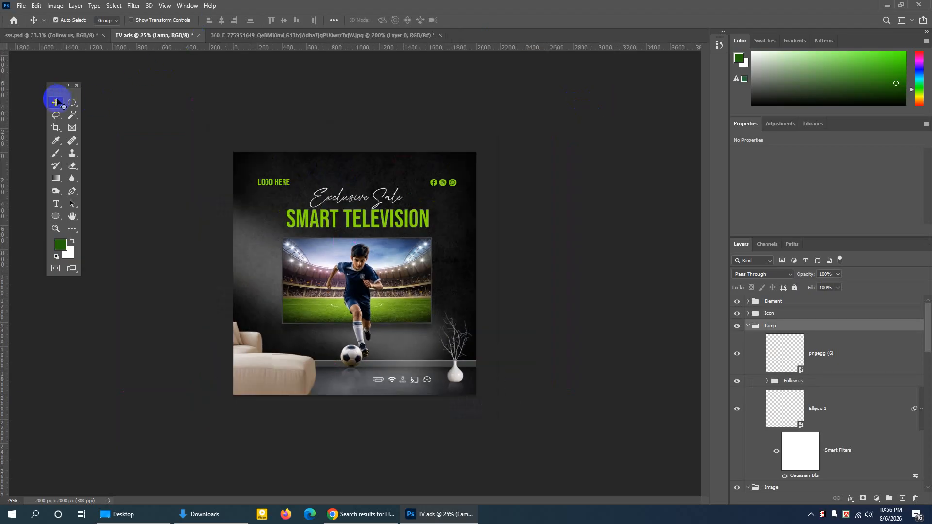
pyautogui.hotkey('ctrl', '+')
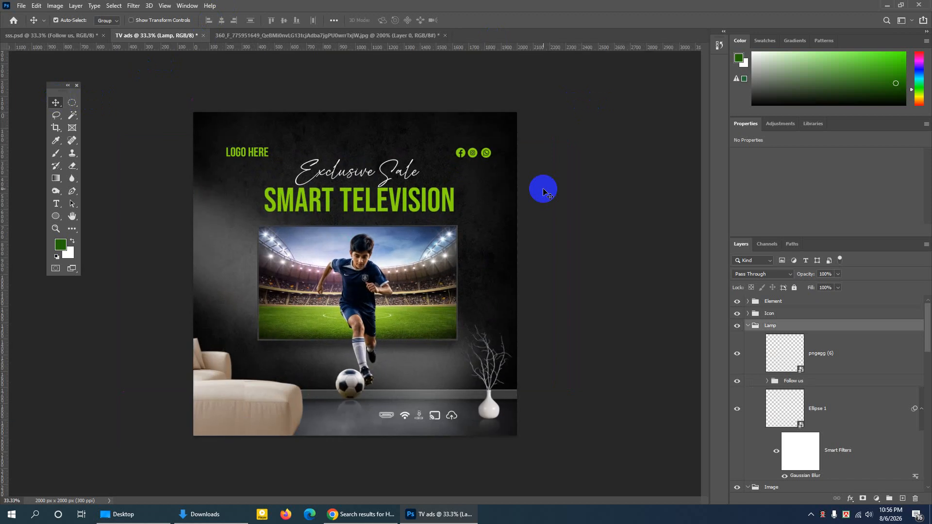
pyautogui.click(748, 326)
pyautogui.click(748, 338)
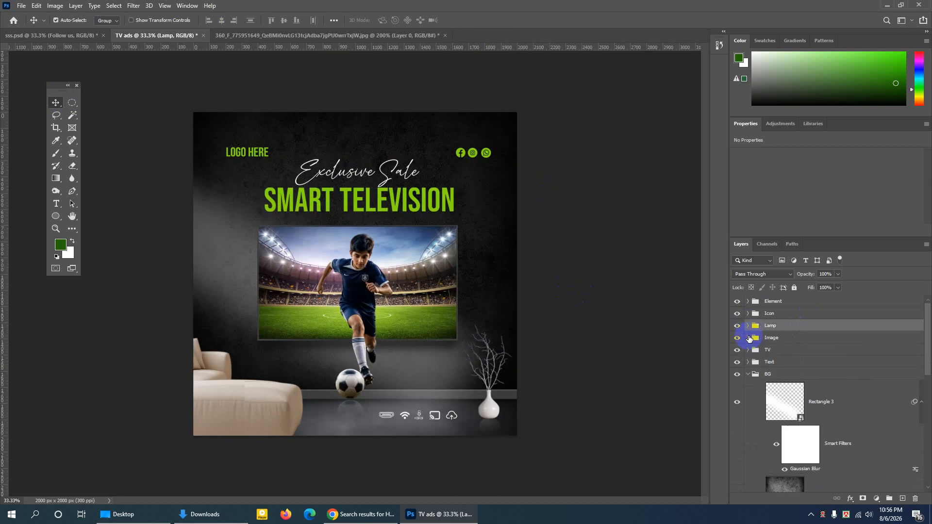
pyautogui.click(750, 374)
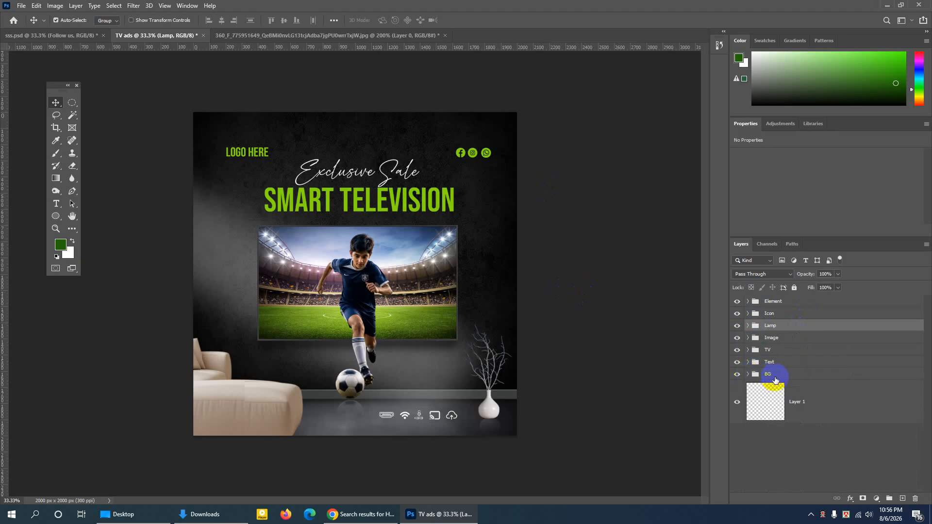
pyautogui.click(814, 400)
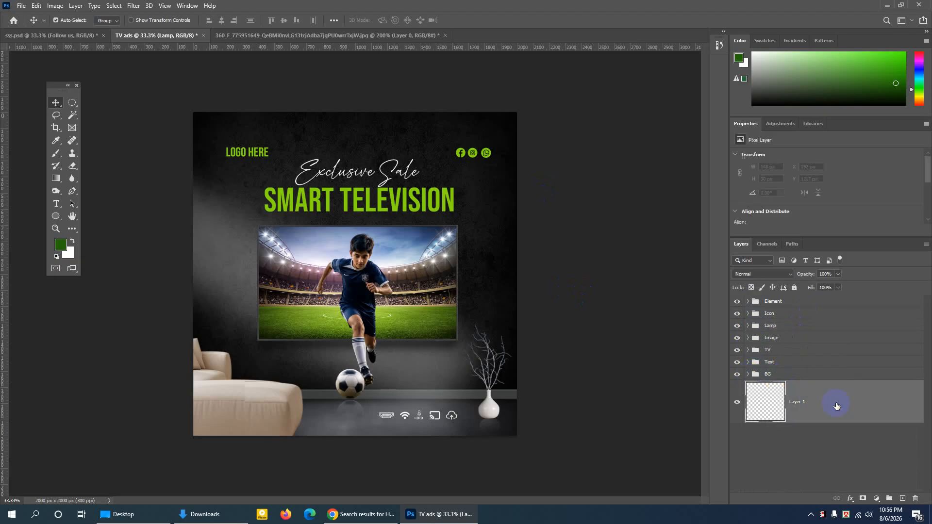
pyautogui.click(915, 498)
pyautogui.click(322, 244)
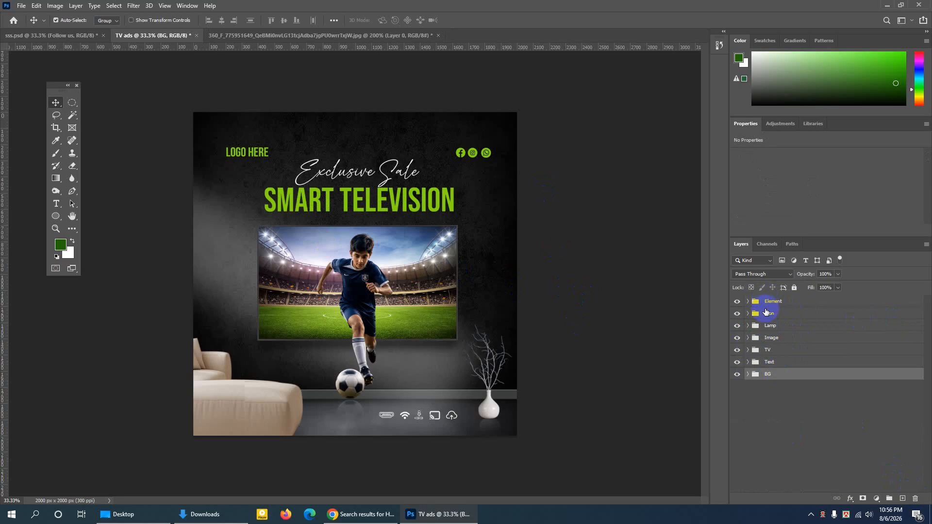
# - Hide and show the Element group and the Icon group in turn to check what each contributes to the ad
pyautogui.click(738, 302)
pyautogui.click(738, 302)
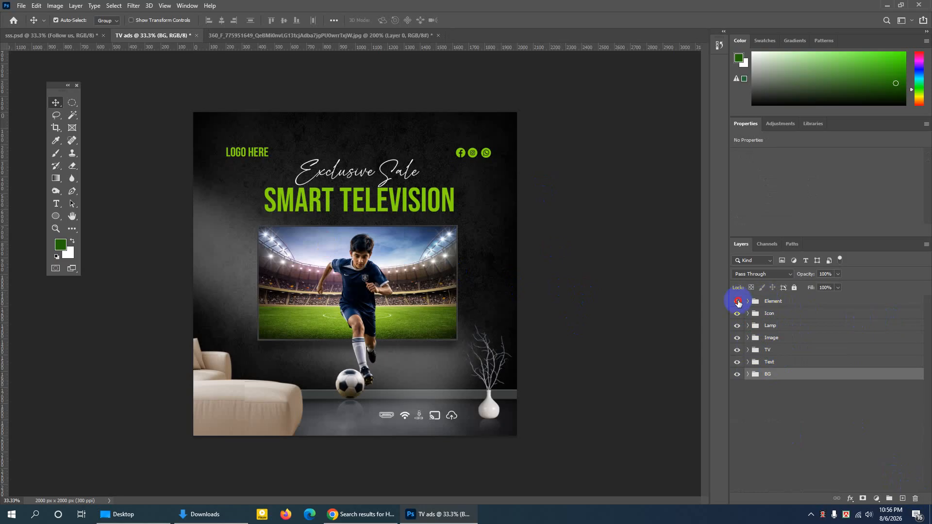
pyautogui.click(738, 302)
pyautogui.click(738, 303)
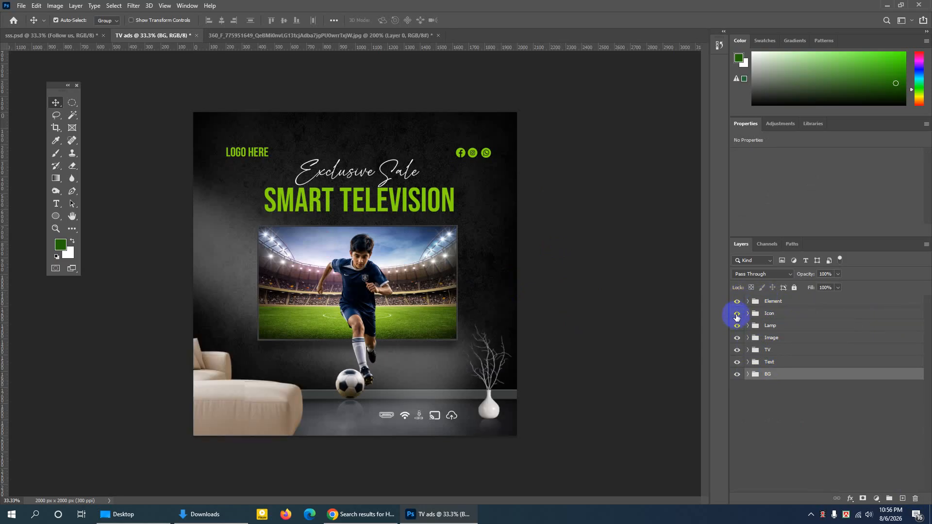
pyautogui.click(737, 315)
pyautogui.click(738, 315)
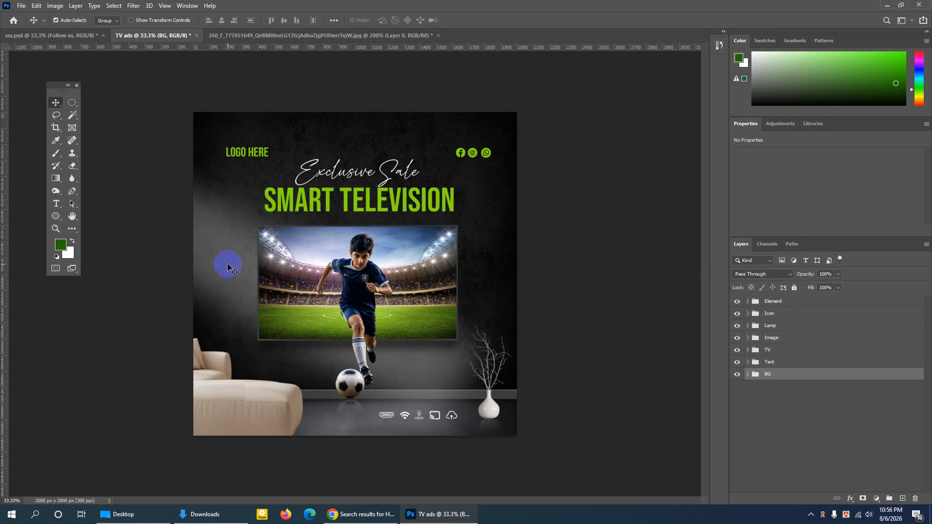
# - With auto-select set to Layer, set the opacity of the Rectangle 3 light beam to 22% and collapse the BG group
pyautogui.click(105, 21)
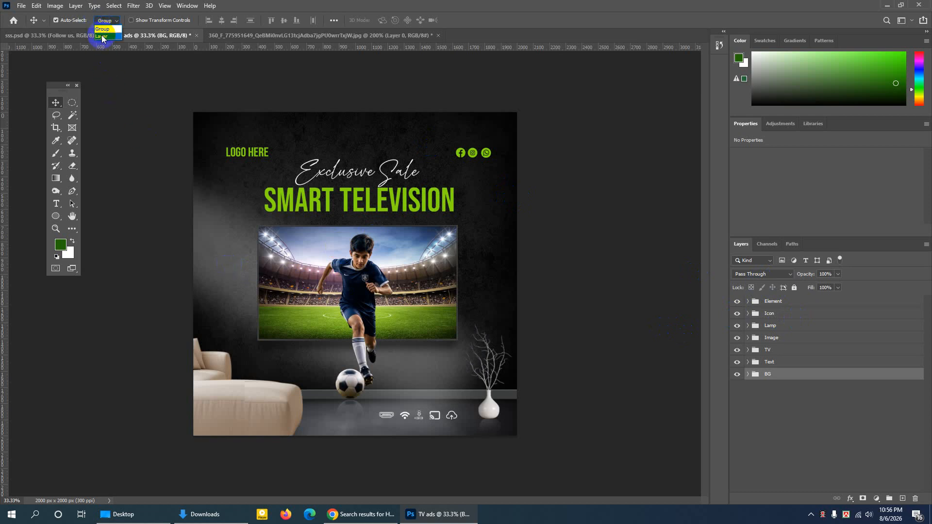
pyautogui.click(102, 37)
pyautogui.click(229, 260)
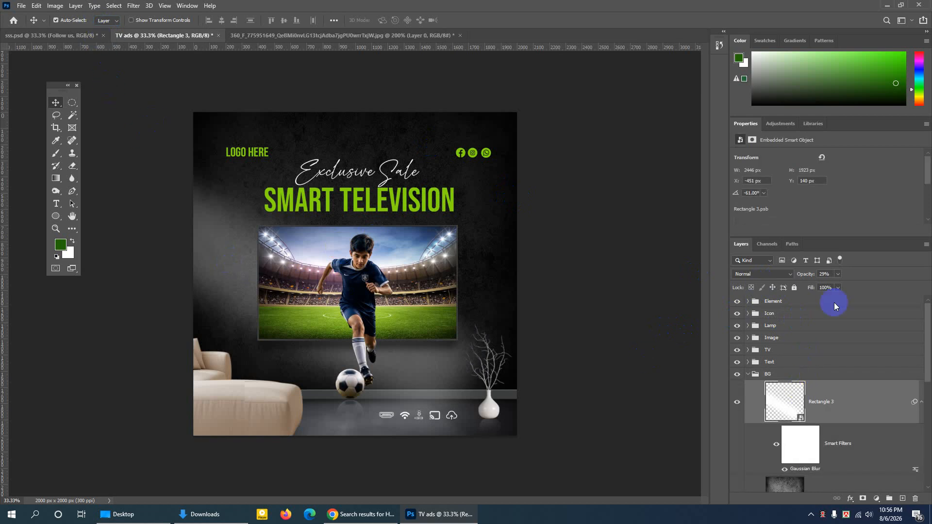
pyautogui.moveTo(836, 285); pyautogui.dragTo(836, 288)
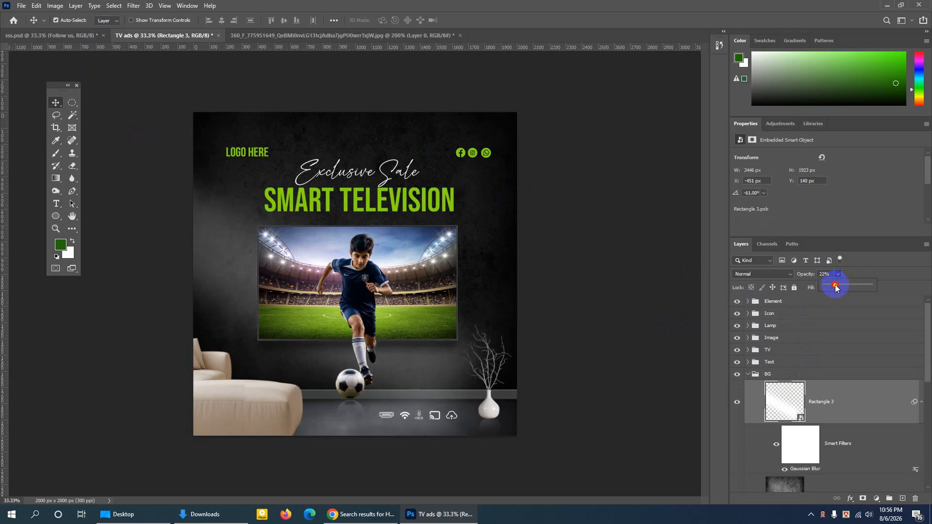
pyautogui.click(749, 374)
pyautogui.click(750, 374)
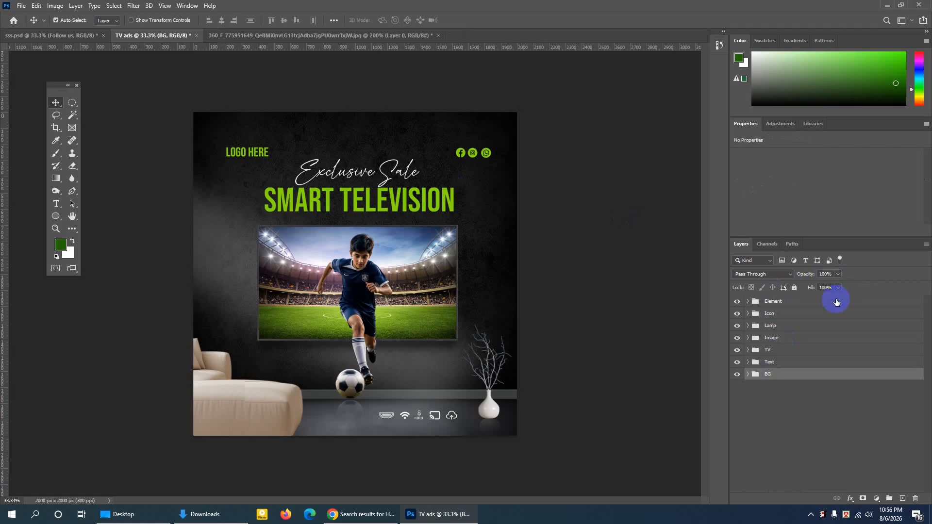